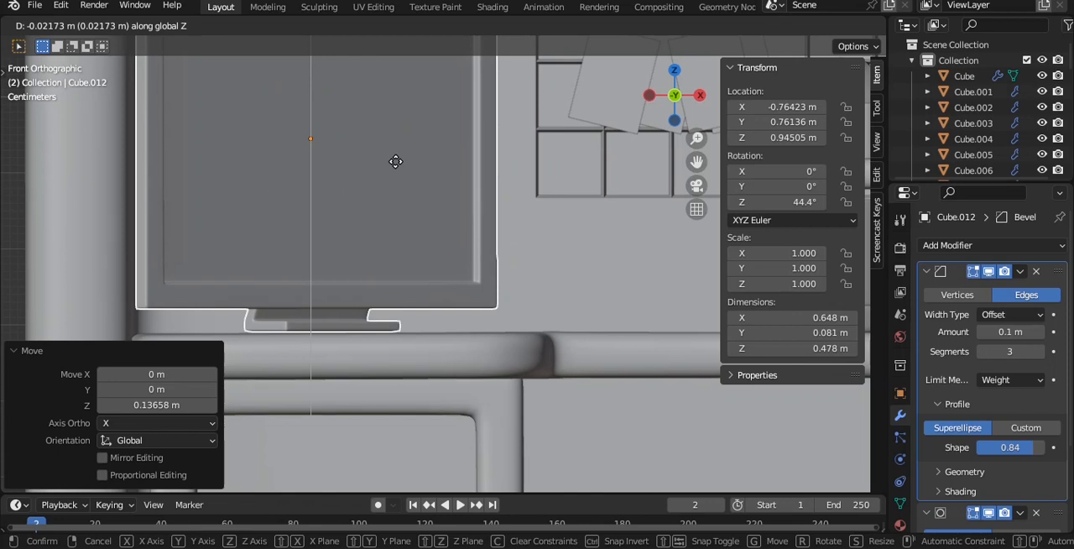
- Settle the monitor vertically on the desk, shift it slightly away from the room corner, and save the file
{"action": "scroll", "coordinate": [396, 168], "scroll_direction": "down", "scroll_amount": 6}
{"action": "key", "text": "ctrl+s"}
{"action": "middle_click_drag", "start_coordinate": [446, 192], "coordinate": [405, 253]}
{"action": "left_click", "coordinate": [406, 250]}
{"action": "key", "text": "grave"}
{"action": "left_click", "coordinate": [412, 186]}
{"action": "left_click_drag", "start_coordinate": [399, 210], "coordinate": [399, 216]}
{"action": "left_click_drag", "start_coordinate": [481, 302], "coordinate": [490, 303]}
{"action": "left_click", "coordinate": [493, 164]}
{"action": "key", "text": "ctrl+s"}
- Add a mesh plane, isolate it in local view from the top, and enable the screencast key display
{"action": "key", "text": "grave"}
{"action": "left_click", "coordinate": [459, 161]}
{"action": "middle_click_drag", "start_coordinate": [459, 168], "coordinate": [375, 194]}
{"action": "key", "text": "shift+a"}
{"action": "mouse_move", "coordinate": [288, 187]}
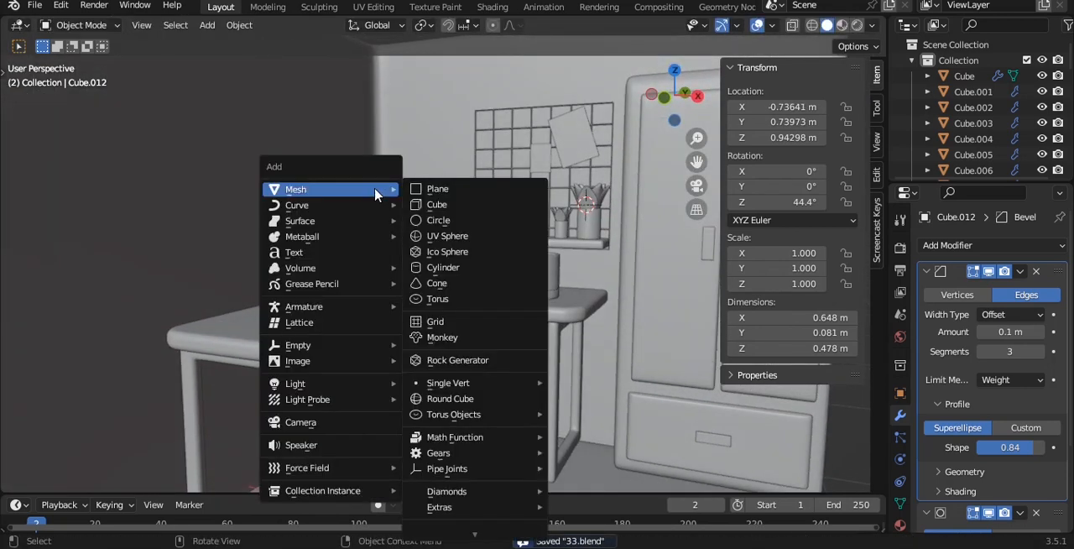
{"action": "left_click", "coordinate": [431, 184]}
{"action": "key", "text": "Home"}
{"action": "middle_click_drag", "start_coordinate": [459, 212], "coordinate": [539, 249]}
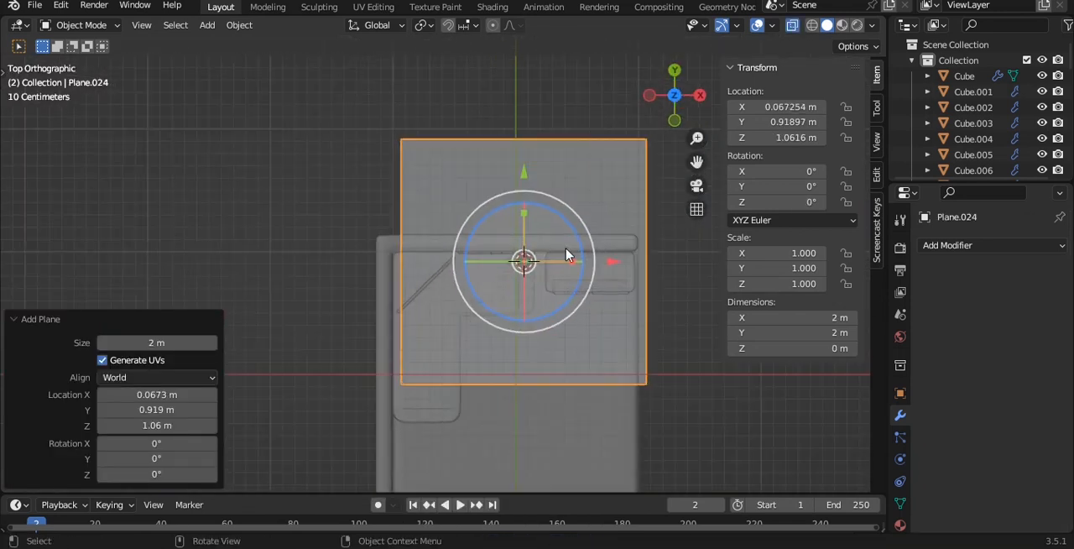
{"action": "key", "text": "KP_Divide"}
{"action": "left_click", "coordinate": [872, 206]}
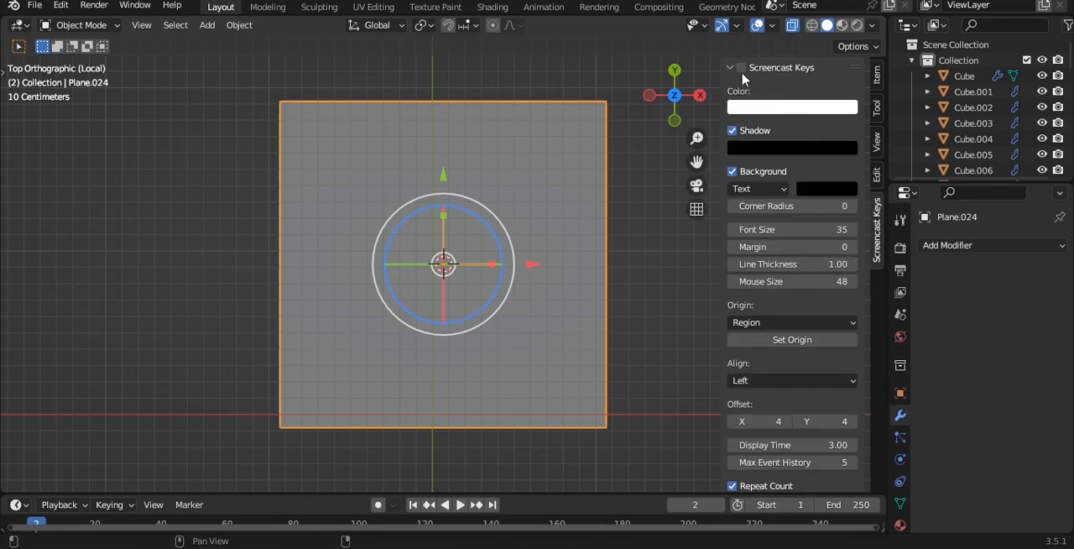
{"action": "key", "text": "n"}
- Scale the plane along Y to about 0.38 to get a keyboard-shaped rectangle
{"action": "key", "text": "s"}
{"action": "key", "text": "y"}
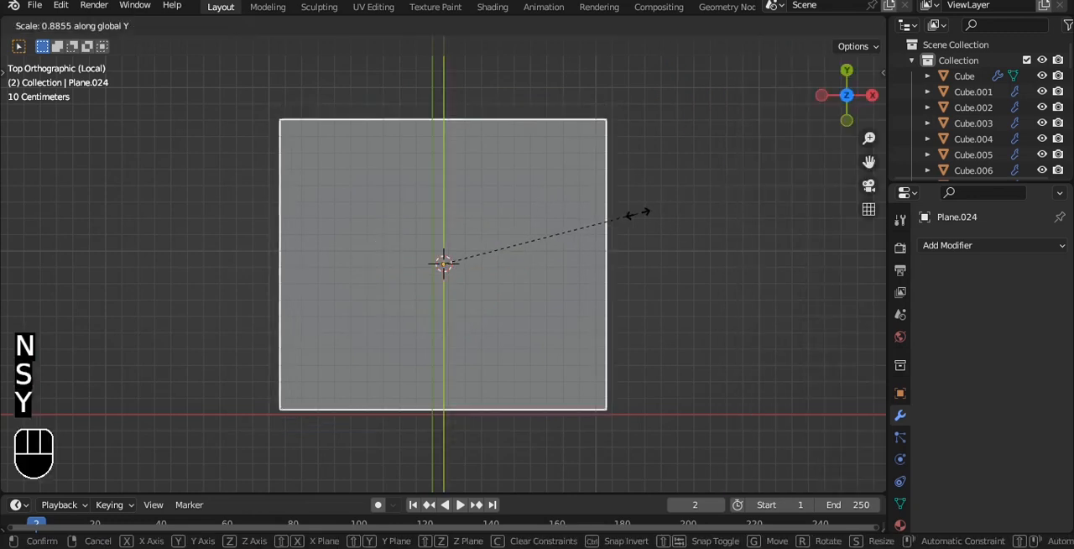
{"action": "left_click", "coordinate": [529, 249]}
{"action": "scroll", "coordinate": [625, 265], "scroll_direction": "up", "scroll_amount": 2}
- Divide the plane into a key grid with 12 loop cuts across its width and 5 across its depth
{"action": "key", "text": "Tab"}
{"action": "key", "text": "ctrl+r"}
{"action": "scroll", "coordinate": [498, 370], "scroll_direction": "up", "scroll_amount": 6}
{"action": "scroll", "coordinate": [499, 370], "scroll_direction": "up", "scroll_amount": 5}
{"action": "left_click", "coordinate": [498, 370]}
{"action": "right_click", "coordinate": [498, 370]}
{"action": "key", "text": "ctrl+r"}
{"action": "scroll", "coordinate": [688, 298], "scroll_direction": "up", "scroll_amount": 4}
{"action": "left_click", "coordinate": [391, 311]}
{"action": "right_click", "coordinate": [391, 311]}
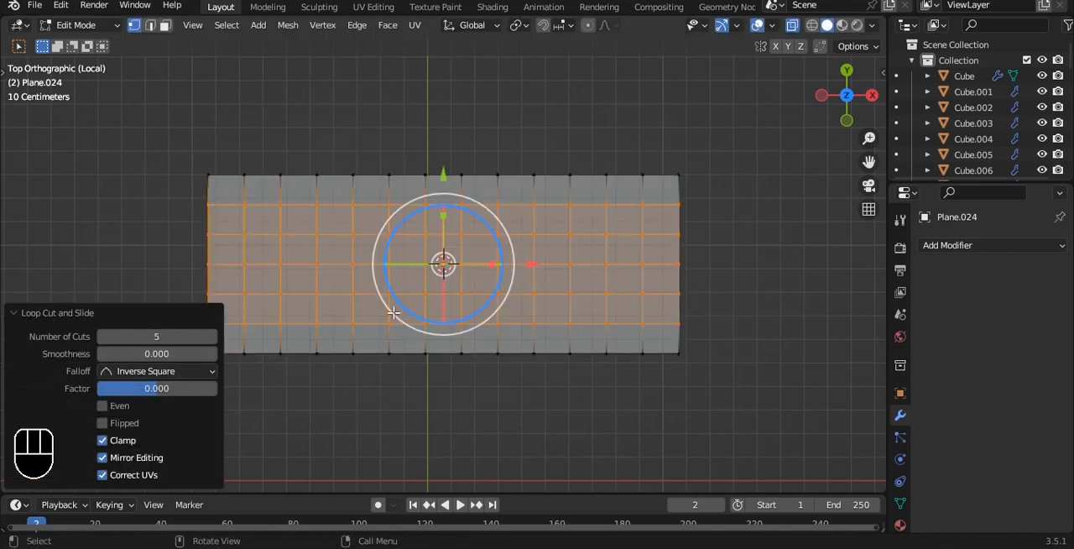
- Dissolve the four middle vertical edges in the front row and the rightmost one in the third row from the back
{"action": "key", "text": "2"}
{"action": "key", "text": "a"}
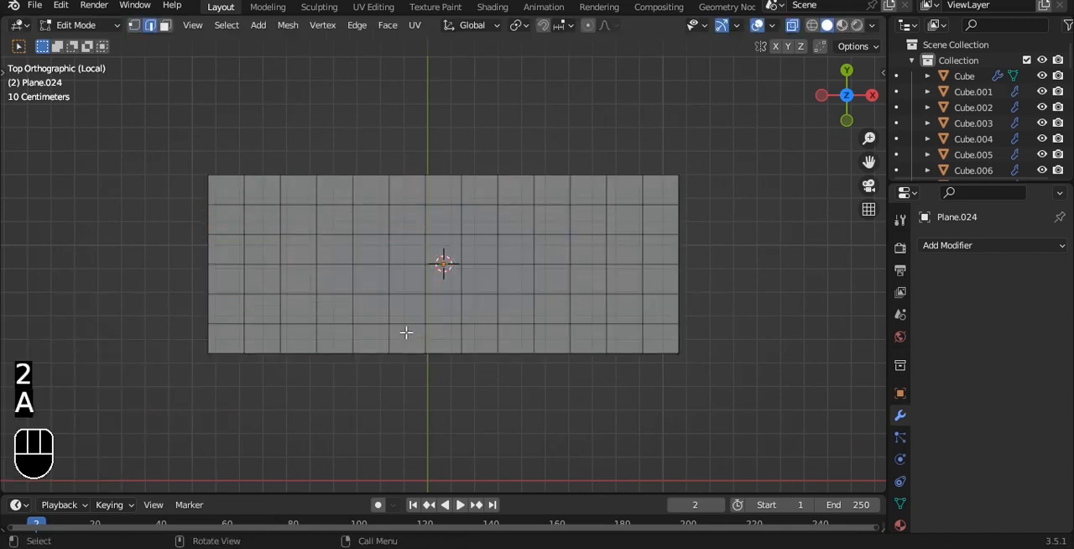
{"action": "left_click_drag", "start_coordinate": [474, 337], "coordinate": [477, 339]}
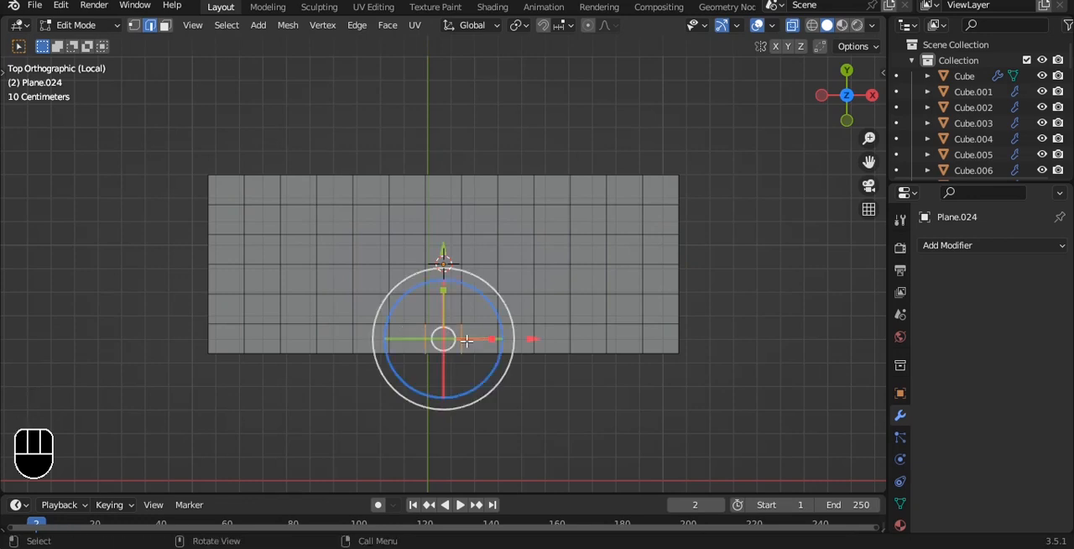
{"action": "left_click_drag", "start_coordinate": [517, 340], "coordinate": [519, 340]}
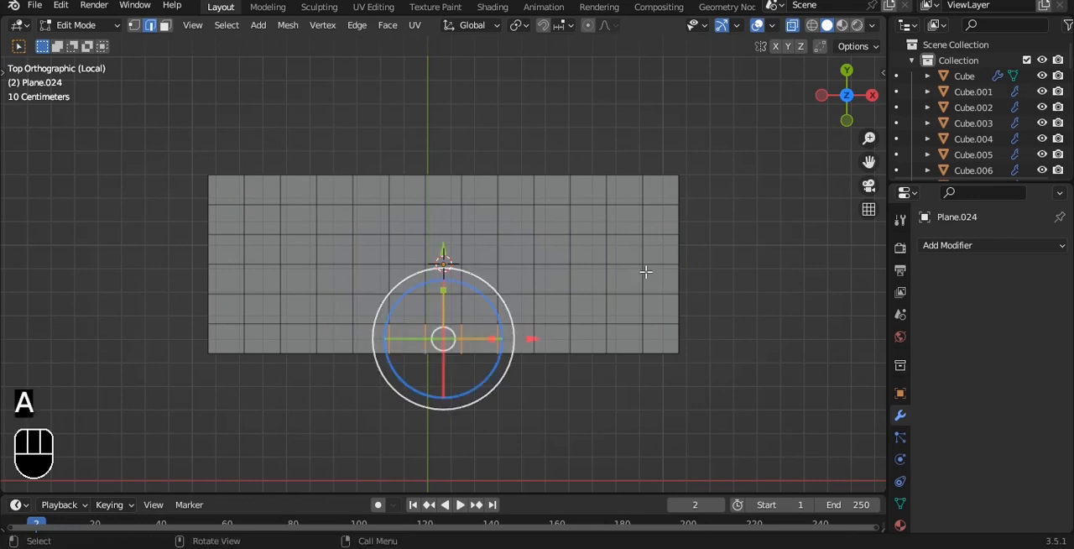
{"action": "left_click", "coordinate": [645, 252], "text": "shift"}
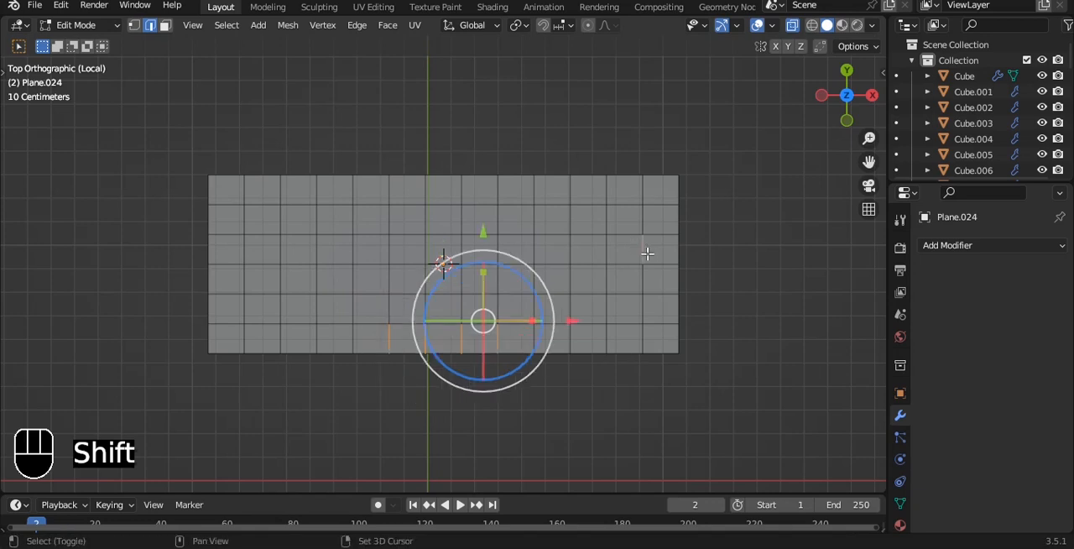
{"action": "key", "text": "ctrl+x"}
- Select the whole key grid, split its faces by edges, and return to Object Mode
{"action": "key", "text": "a"}
{"action": "key", "text": "a"}
{"action": "middle_click_drag", "start_coordinate": [743, 221], "coordinate": [733, 190]}
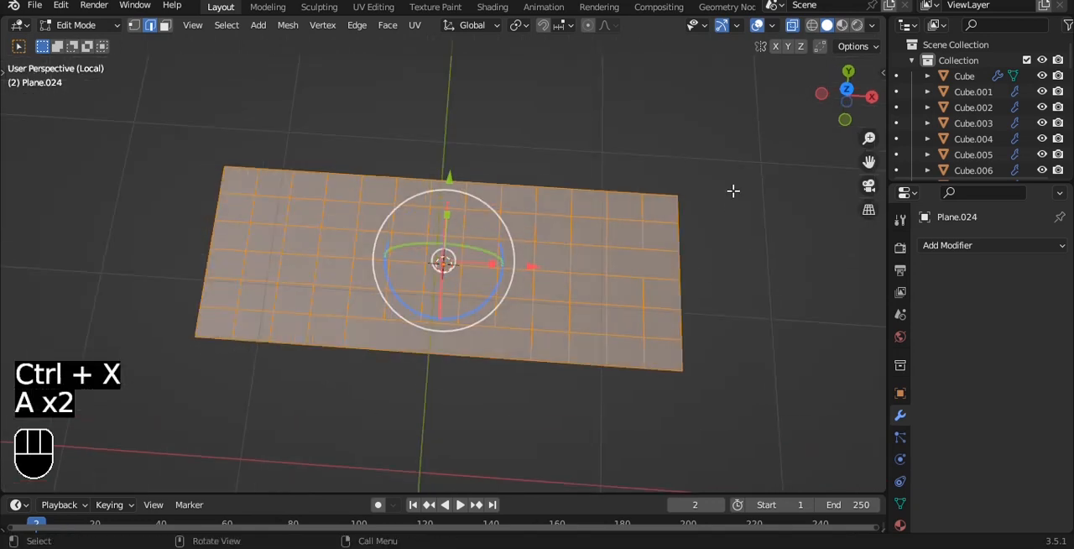
{"action": "key", "text": "alt"}
{"action": "key", "text": "alt+m"}
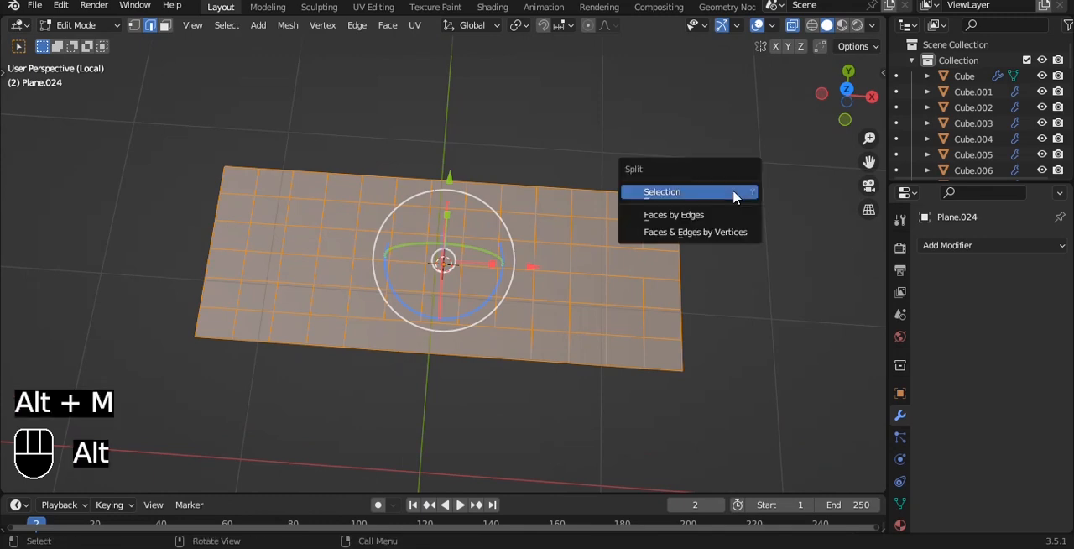
{"action": "left_click", "coordinate": [701, 216]}
{"action": "key", "text": "Tab"}
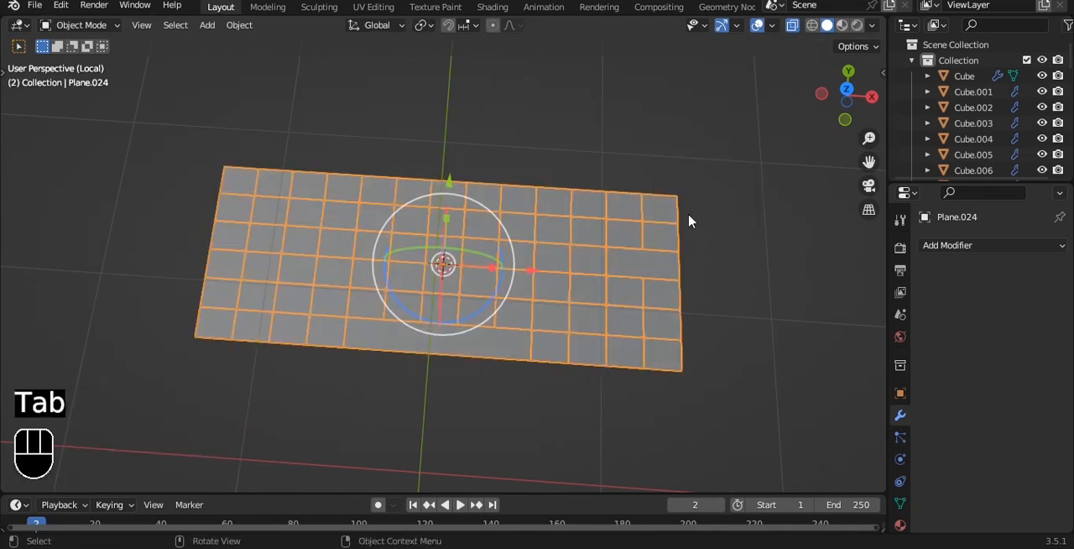
- Extrude all the split key faces upward by about 0.063 m
{"action": "left_click", "coordinate": [1005, 250]}
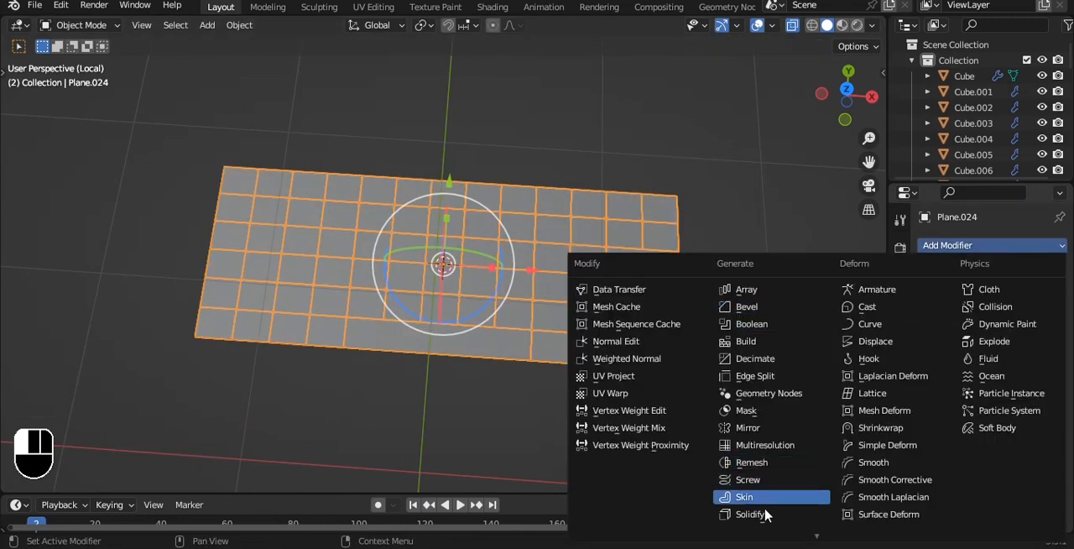
{"action": "key", "text": "Tab"}
{"action": "key", "text": "grave"}
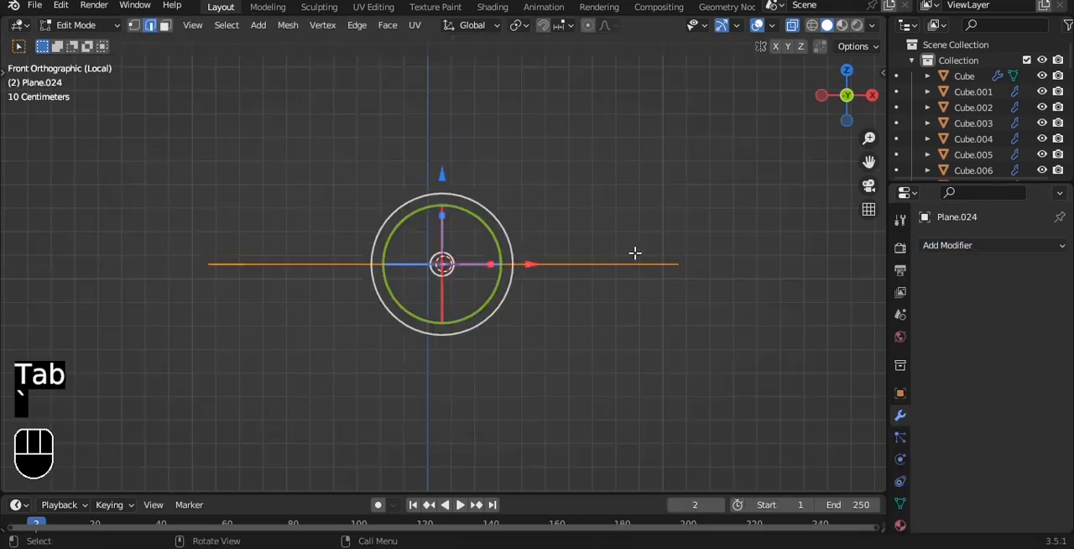
{"action": "key", "text": "e"}
{"action": "left_click", "coordinate": [674, 251]}
{"action": "middle_click_drag", "start_coordinate": [673, 252], "coordinate": [663, 256]}
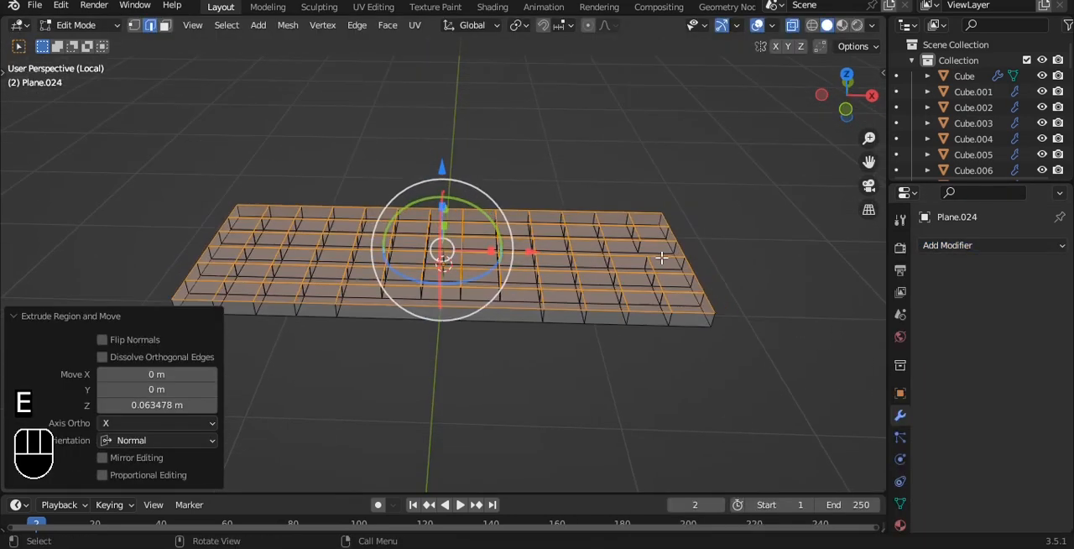
- Select the whole key mesh, turn off X-ray, and add a Bevel modifier
{"action": "key", "text": "a"}
{"action": "key", "text": "a"}
{"action": "key", "text": "alt+z"}
{"action": "left_click", "coordinate": [965, 245]}
{"action": "left_click", "coordinate": [612, 307]}
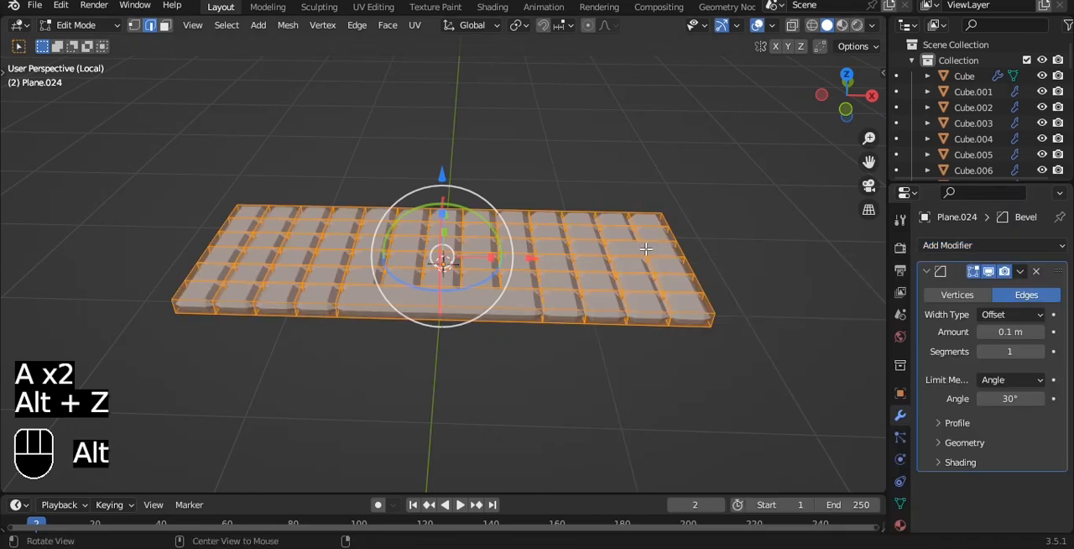
{"action": "middle_click_drag", "start_coordinate": [655, 235], "coordinate": [648, 293]}
{"action": "scroll", "coordinate": [648, 293], "scroll_direction": "up", "scroll_amount": 3}
- Shade the keyboard auto smooth at 30° in Object Mode and set its origin to geometry
{"action": "key", "text": "Tab"}
{"action": "middle_click_drag", "start_coordinate": [748, 302], "coordinate": [689, 161]}
{"action": "right_click", "coordinate": [688, 162]}
{"action": "left_click", "coordinate": [673, 164]}
{"action": "key", "text": "q"}
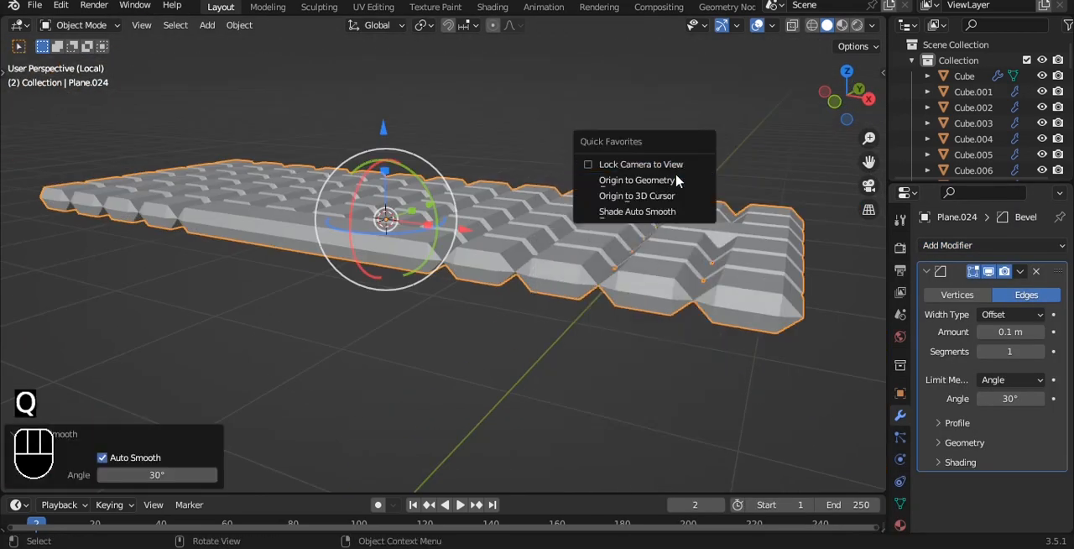
{"action": "left_click", "coordinate": [695, 180]}
{"action": "middle_click_drag", "start_coordinate": [804, 299], "coordinate": [724, 305], "text": "shift"}
- Limit the bevel by Weight with 3 segments and add a level 1 Subdivision Surface modifier
{"action": "left_click", "coordinate": [1033, 380]}
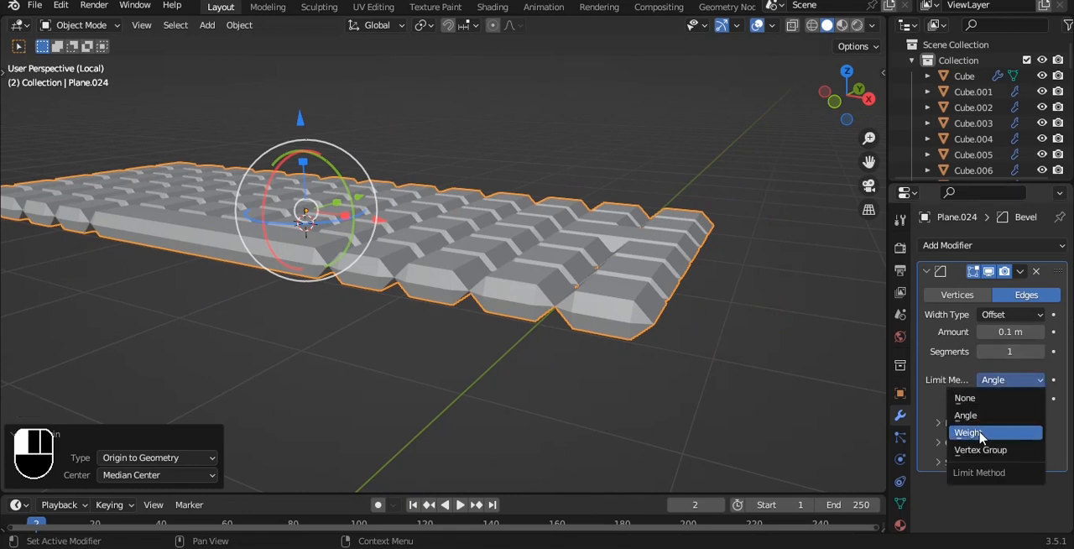
{"action": "left_click", "coordinate": [973, 434]}
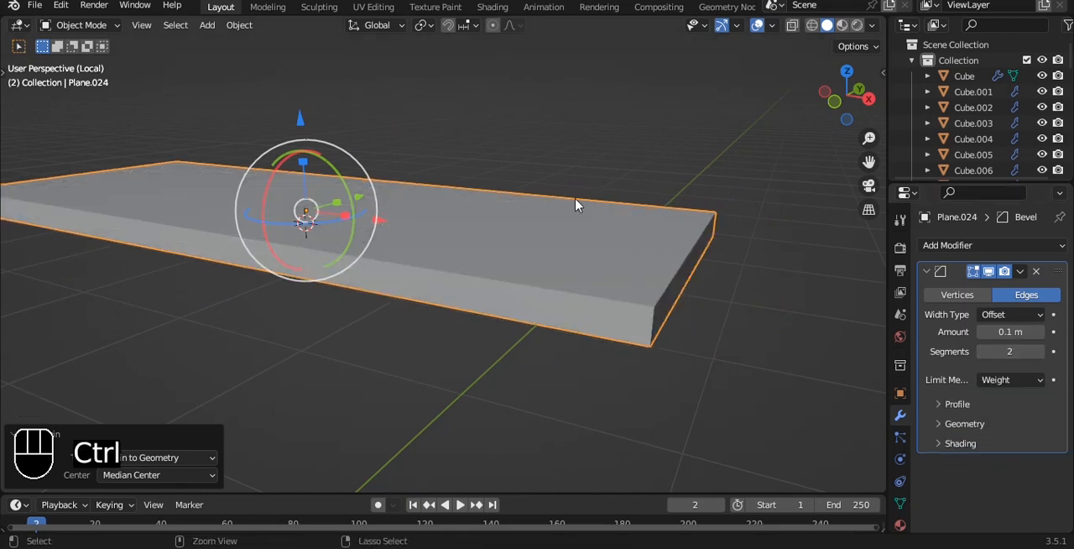
{"action": "key", "text": "ctrl+1"}
{"action": "scroll", "coordinate": [662, 210], "scroll_direction": "up", "scroll_amount": 5}
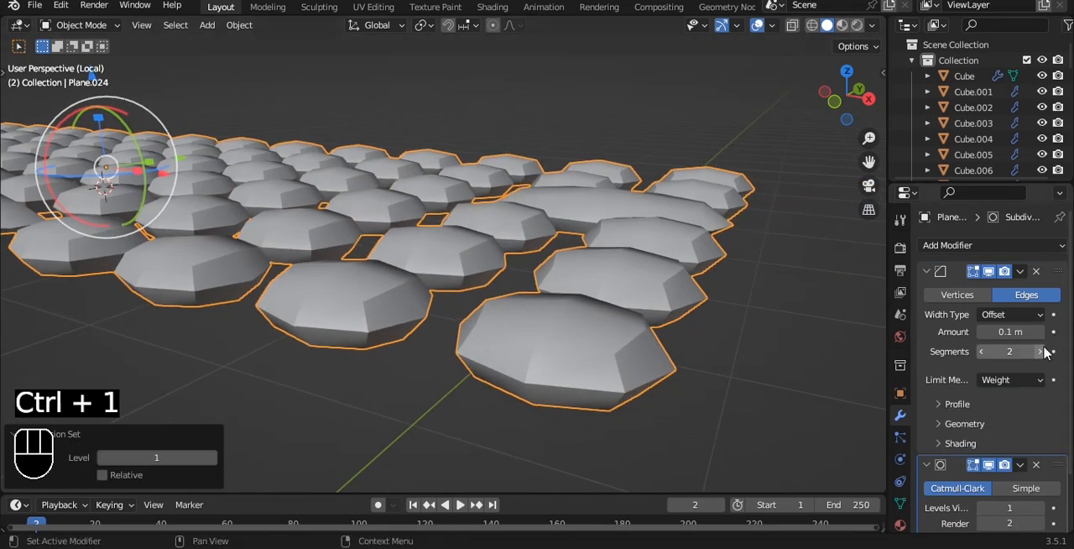
{"action": "left_click", "coordinate": [1039, 351]}
- Set the mean bevel weight of all the key edges to 1.00
{"action": "key", "text": "Tab"}
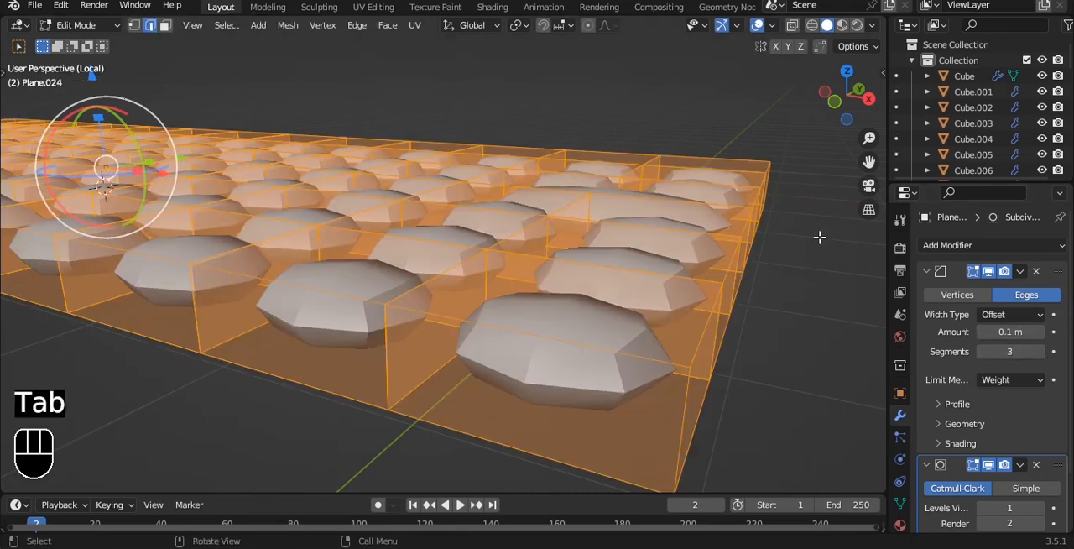
{"action": "key", "text": "n"}
{"action": "left_click", "coordinate": [877, 79]}
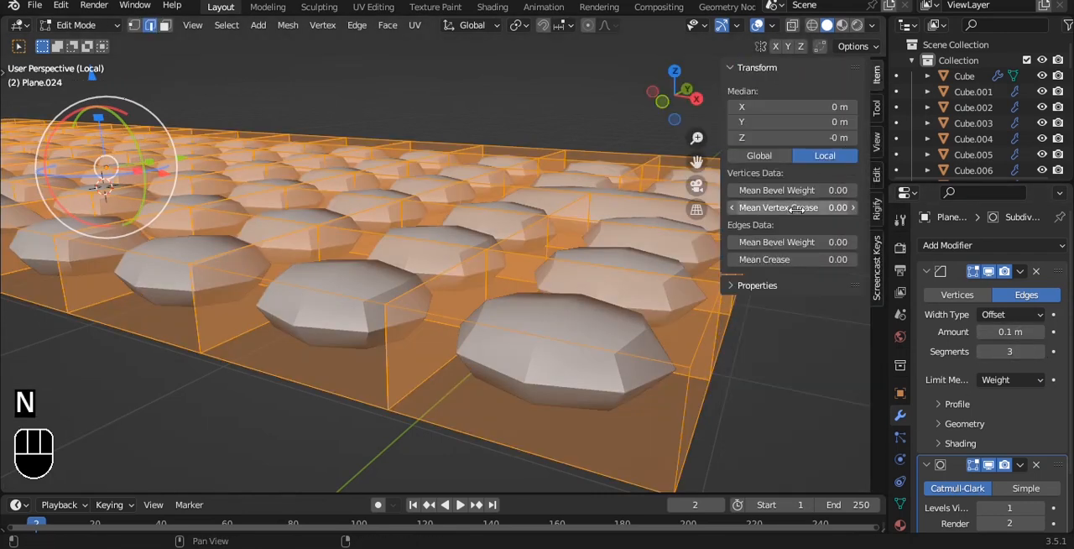
{"action": "left_click_drag", "start_coordinate": [749, 242], "coordinate": [806, 241]}
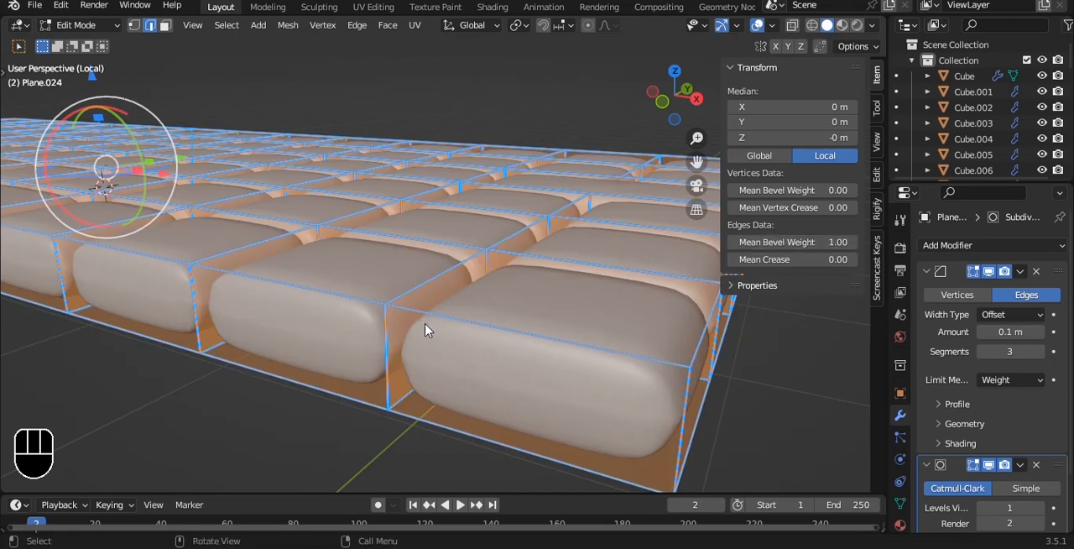
{"action": "key", "text": "Tab"}
- Set the bevel's profile shape to 1.00, its amount to 0.11 m, and its segments to 2
{"action": "middle_click_drag", "start_coordinate": [630, 343], "coordinate": [588, 318]}
{"action": "left_click", "coordinate": [961, 405]}
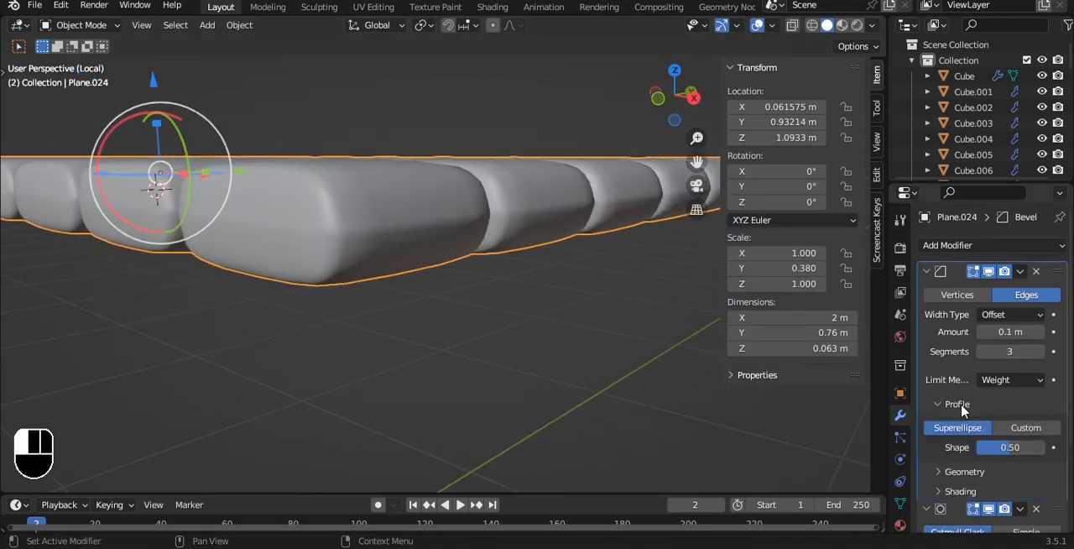
{"action": "left_click_drag", "start_coordinate": [1017, 446], "coordinate": [1040, 446]}
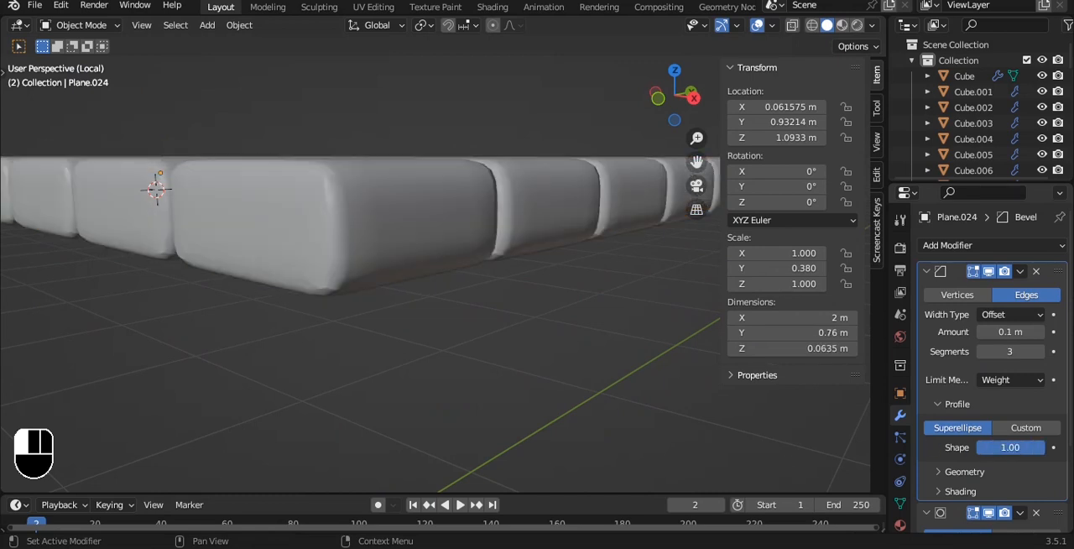
{"action": "left_click", "coordinate": [1041, 332]}
{"action": "middle_click_drag", "start_coordinate": [360, 235], "coordinate": [382, 218], "text": "alt"}
{"action": "scroll", "coordinate": [382, 218], "scroll_direction": "up", "scroll_amount": 2}
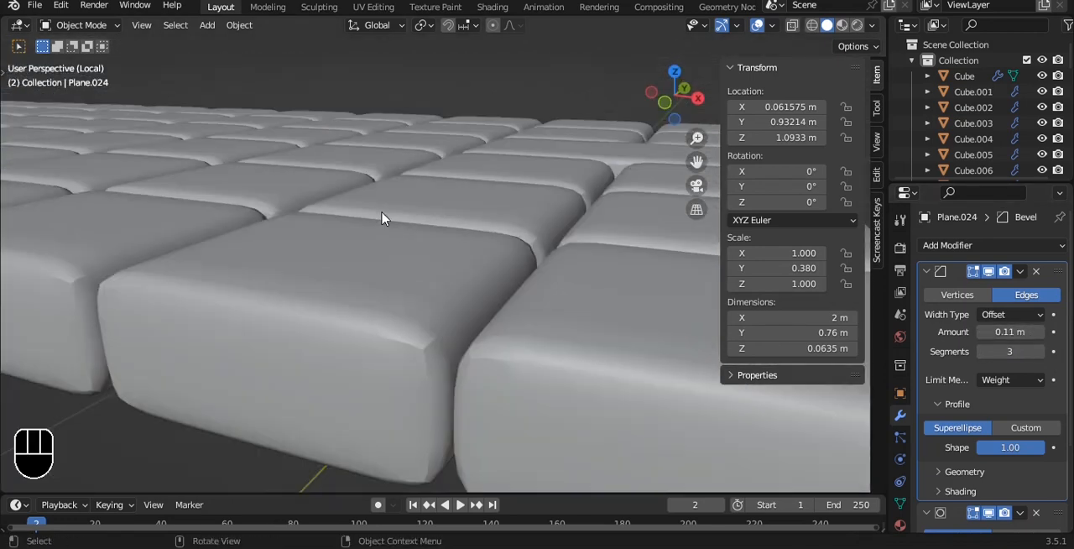
{"action": "left_click", "coordinate": [980, 352]}
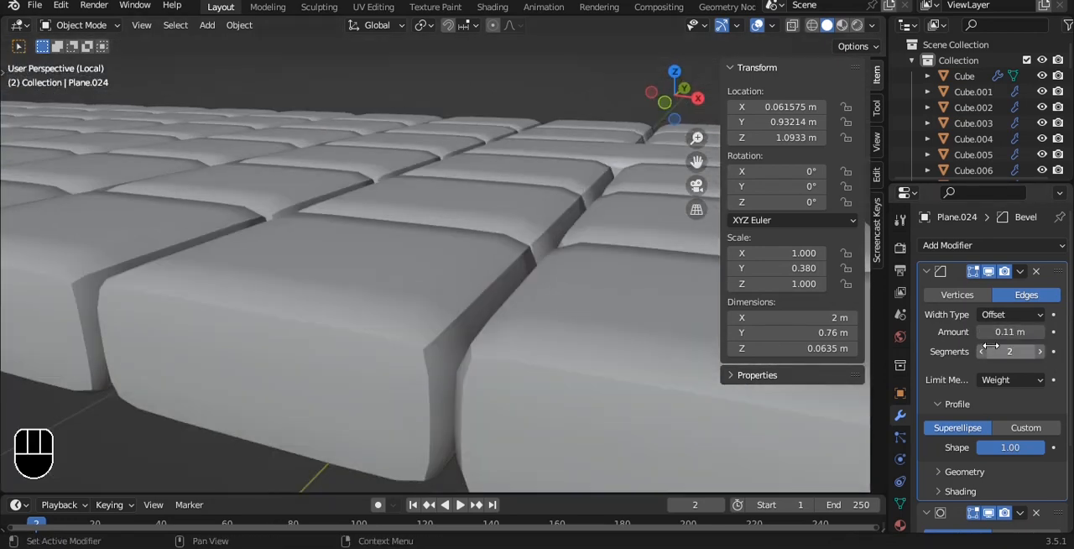
- Set the Subdivision Surface viewport level to 2
{"action": "scroll", "coordinate": [1019, 436], "scroll_direction": "down", "scroll_amount": 3}
{"action": "left_click", "coordinate": [1039, 442]}
{"action": "scroll", "coordinate": [378, 219], "scroll_direction": "down", "scroll_amount": 8}
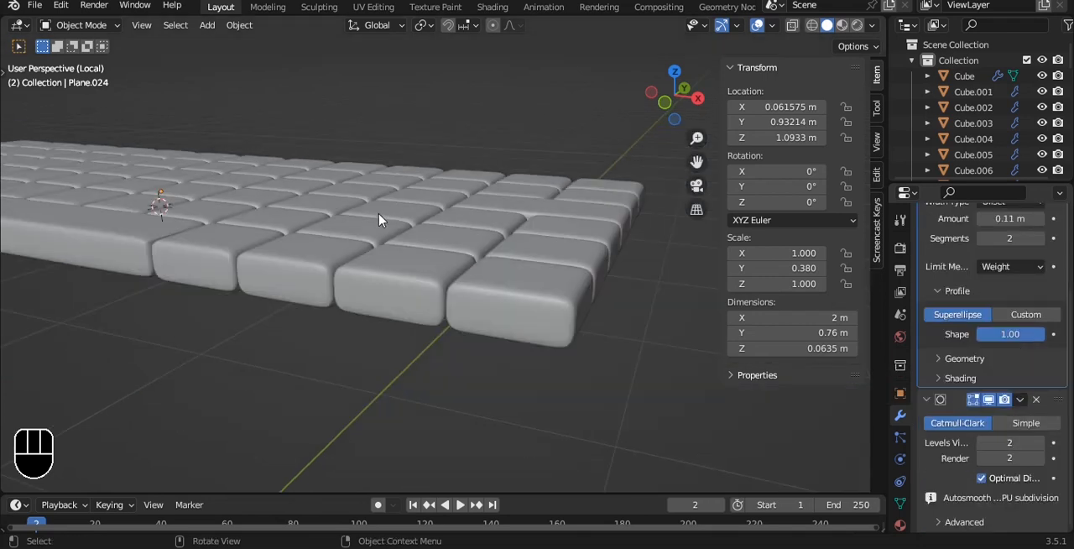
- Scale the keyboard down uniformly in top view
{"action": "key", "text": "grave"}
{"action": "right_click", "coordinate": [398, 138]}
{"action": "left_click", "coordinate": [395, 139]}
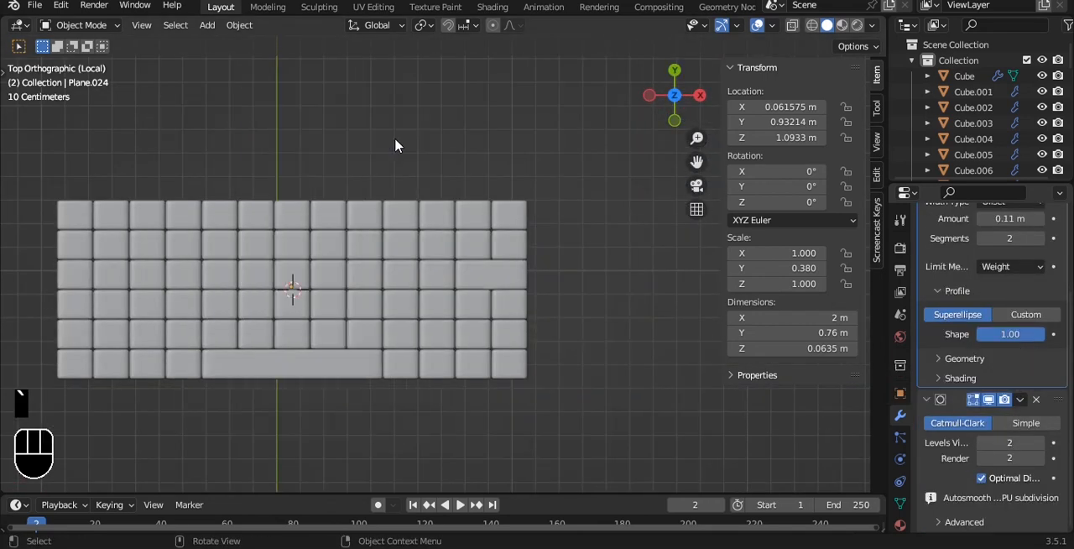
{"action": "left_click", "coordinate": [401, 236]}
{"action": "scroll", "coordinate": [599, 241], "scroll_direction": "down", "scroll_amount": 1}
{"action": "key", "text": "s"}
{"action": "left_click", "coordinate": [401, 271]}
- Leave local view and move the keyboard about -0.598 m in X and -0.518 m in Y, toward the monitor desk
{"action": "key", "text": "slash"}
{"action": "scroll", "coordinate": [584, 279], "scroll_direction": "up", "scroll_amount": 1}
{"action": "key", "text": "g"}
{"action": "left_click", "coordinate": [394, 352]}
{"action": "scroll", "coordinate": [436, 225], "scroll_direction": "up", "scroll_amount": 2}
{"action": "middle_click_drag", "start_coordinate": [437, 224], "coordinate": [458, 192], "text": "shift"}
- Scale the keyboard by 0.694 and rotate it 48.3° about Z to face the monitor
{"action": "key", "text": "s"}
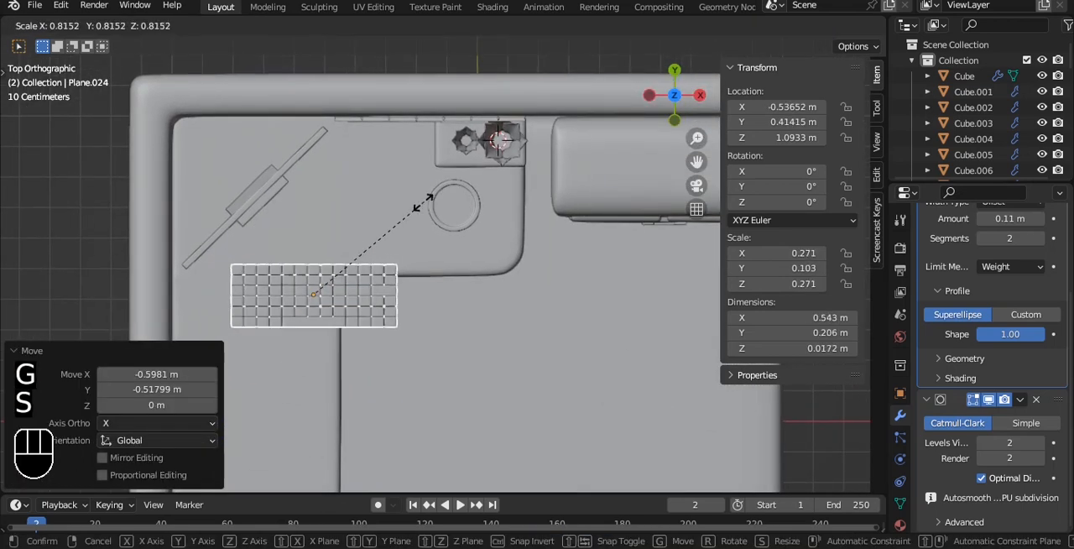
{"action": "left_click", "coordinate": [397, 241]}
{"action": "key", "text": "r"}
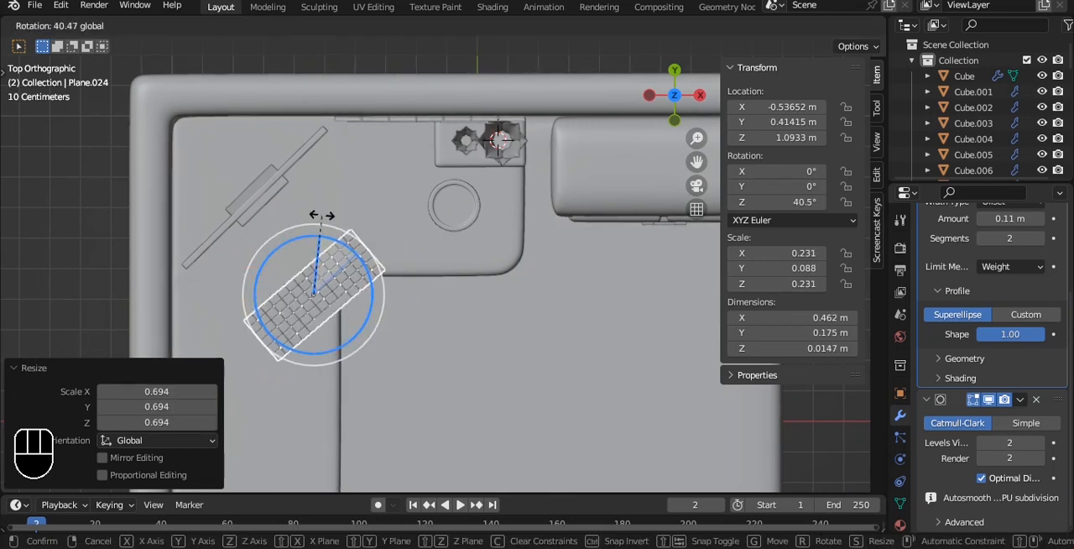
{"action": "left_click", "coordinate": [311, 212]}
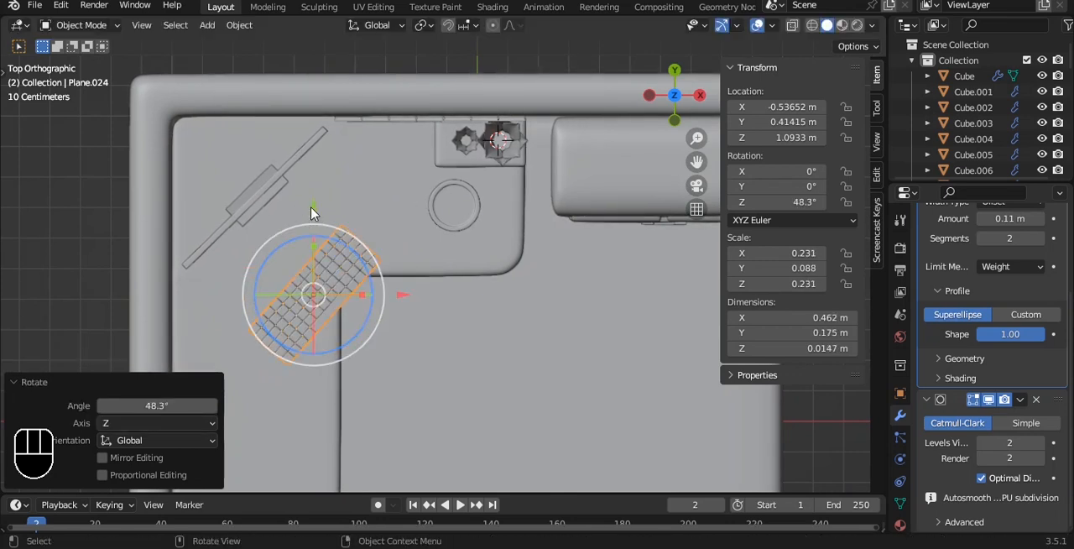
- Switch the transform orientation to Local and position the keyboard in front of the monitor, with its Z rotation adjusted to 46.1°
{"action": "left_click", "coordinate": [396, 25]}
{"action": "left_click_drag", "start_coordinate": [247, 236], "coordinate": [211, 204]}
{"action": "left_click_drag", "start_coordinate": [337, 195], "coordinate": [363, 174]}
{"action": "scroll", "coordinate": [340, 196], "scroll_direction": "up", "scroll_amount": 1}
{"action": "middle_click_drag", "start_coordinate": [335, 197], "coordinate": [382, 178], "text": "shift"}
{"action": "left_click_drag", "start_coordinate": [366, 175], "coordinate": [408, 202]}
{"action": "middle_click_drag", "start_coordinate": [408, 201], "coordinate": [430, 205]}
- Lower the keyboard by about 0.4 m so it rests on the desktop, and save the file
{"action": "left_click_drag", "start_coordinate": [364, 95], "coordinate": [364, 271]}
{"action": "scroll", "coordinate": [446, 230], "scroll_direction": "up", "scroll_amount": 3}
{"action": "middle_click_drag", "start_coordinate": [390, 273], "coordinate": [507, 144], "text": "alt+shift"}
{"action": "left_click_drag", "start_coordinate": [454, 144], "coordinate": [452, 137]}
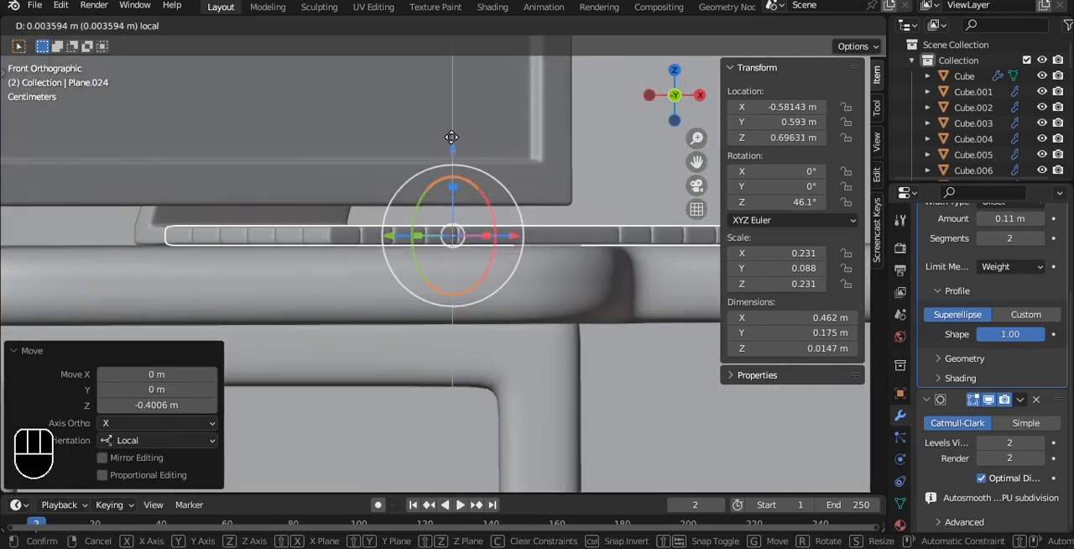
{"action": "scroll", "coordinate": [455, 127], "scroll_direction": "down", "scroll_amount": 3}
{"action": "middle_click_drag", "start_coordinate": [458, 120], "coordinate": [521, 159]}
{"action": "scroll", "coordinate": [542, 219], "scroll_direction": "down", "scroll_amount": 5}
{"action": "key", "text": "a"}
{"action": "key", "text": "ctrl+s"}
- Add a mesh cube and isolate it in local view
{"action": "scroll", "coordinate": [534, 204], "scroll_direction": "down", "scroll_amount": 4}
{"action": "left_click_drag", "start_coordinate": [534, 204], "coordinate": [517, 113], "text": "alt"}
{"action": "key", "text": "shift+a"}
{"action": "mouse_move", "coordinate": [519, 111]}
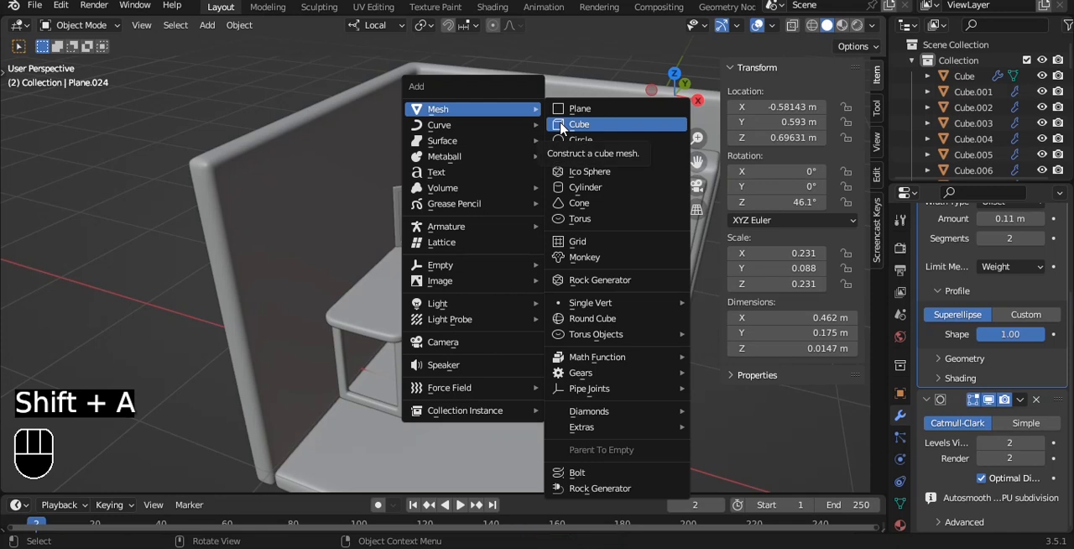
{"action": "left_click", "coordinate": [560, 126]}
{"action": "key", "text": "KP_Divide"}
- Flatten the cube along Z by a factor of about 0.199
{"action": "key", "text": "grave"}
{"action": "left_click", "coordinate": [506, 128]}
{"action": "key", "text": "ctrl+a"}
{"action": "left_click", "coordinate": [510, 184]}
{"action": "key", "text": "s"}
{"action": "key", "text": "z"}
{"action": "left_click", "coordinate": [469, 230]}
{"action": "scroll", "coordinate": [482, 228], "scroll_direction": "down", "scroll_amount": 2}
- Narrow the flattened cube along X by a factor of about 0.725, and add and apply a level-2 subdivision
{"action": "left_click_drag", "start_coordinate": [562, 311], "coordinate": [506, 183], "text": "alt"}
{"action": "key", "text": "grave"}
{"action": "left_click", "coordinate": [506, 170]}
{"action": "key", "text": "s"}
{"action": "key", "text": "x"}
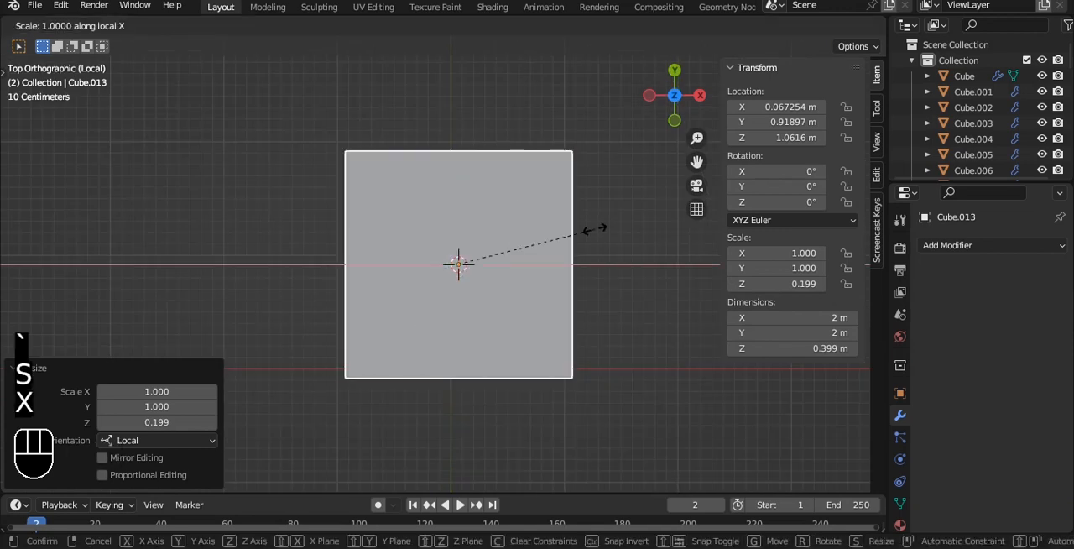
{"action": "left_click", "coordinate": [565, 226]}
{"action": "key", "text": "ctrl+2"}
{"action": "key", "text": "ctrl+a"}
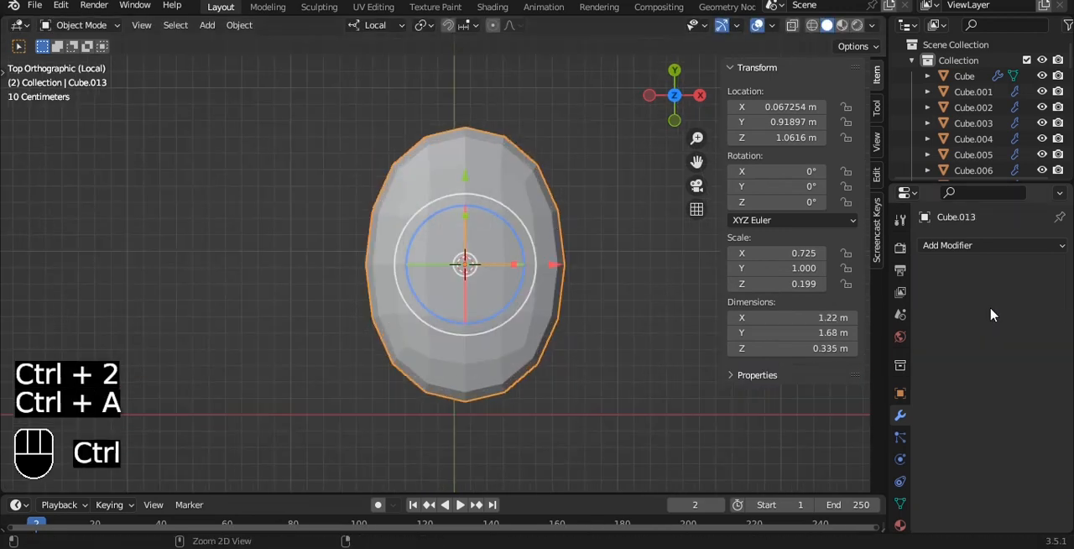
- Delete the vertices of the mesh's +X half, leaving those on the centre line
{"action": "key", "text": "Tab"}
{"action": "key", "text": "alt+z"}
{"action": "key", "text": "1"}
{"action": "left_click_drag", "start_coordinate": [484, 101], "coordinate": [643, 488]}
{"action": "key", "text": "x"}
{"action": "left_click", "coordinate": [629, 259]}
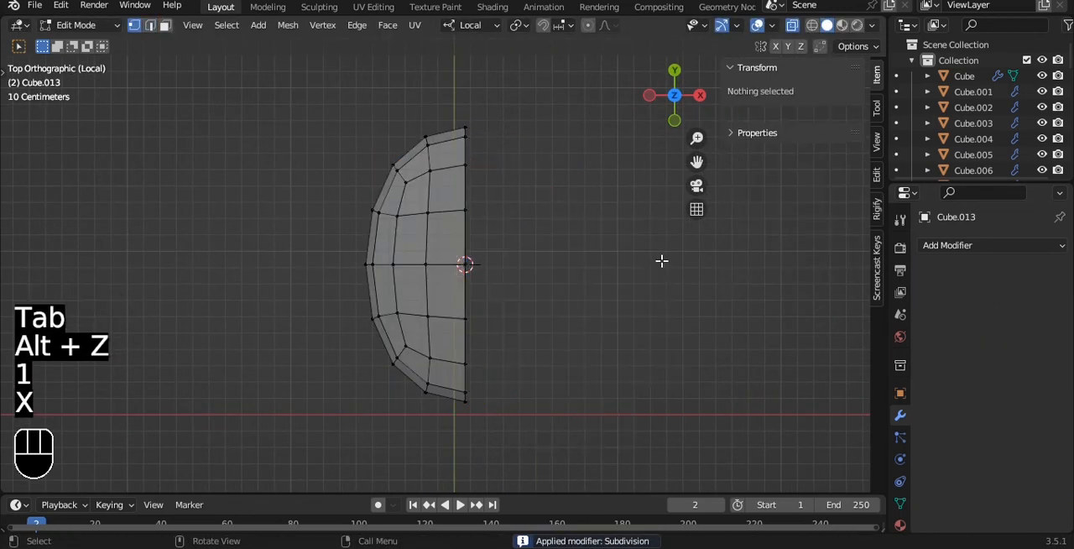
- Add a Mirror modifier across X with clipping enabled to the remaining half
{"action": "left_click", "coordinate": [989, 245]}
{"action": "left_click", "coordinate": [758, 431]}
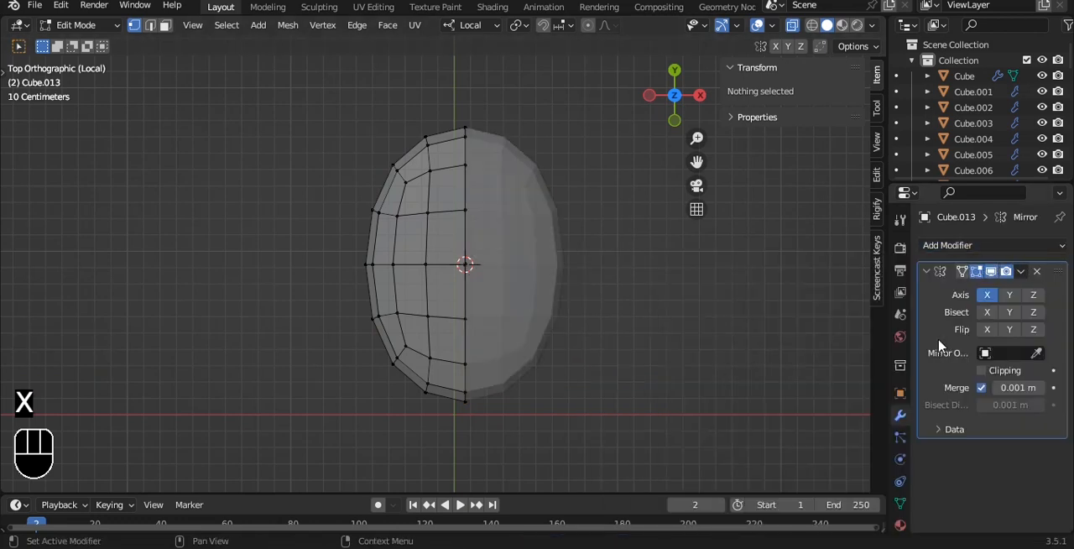
{"action": "left_click", "coordinate": [984, 370]}
- Inset the four upper faces between the centre line and the front side by about 0.008 m to outline a mouse button
{"action": "scroll", "coordinate": [467, 179], "scroll_direction": "up", "scroll_amount": 2}
{"action": "key", "text": "3"}
{"action": "key", "text": "alt+z"}
{"action": "left_click_drag", "start_coordinate": [439, 239], "coordinate": [440, 240]}
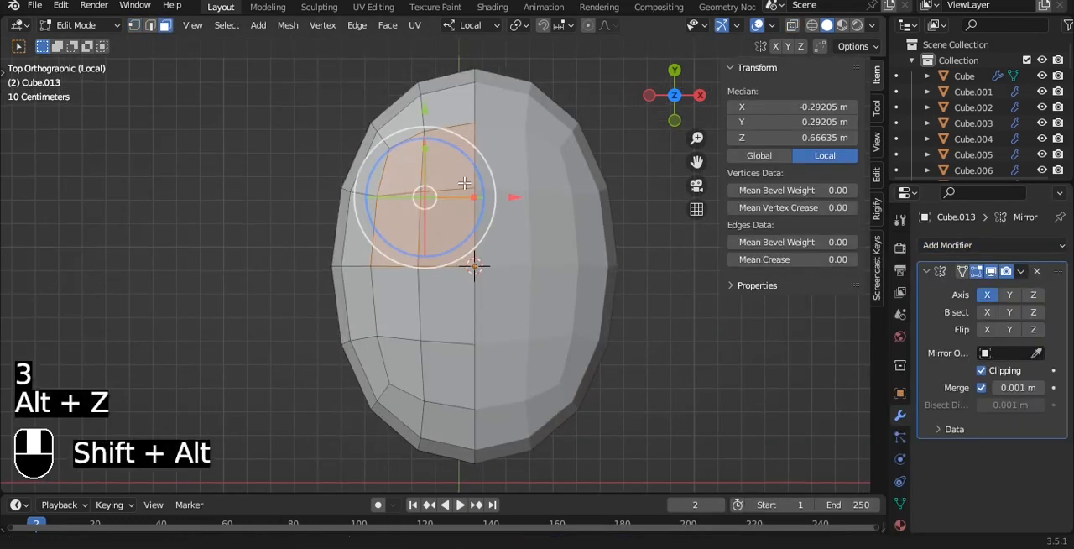
{"action": "scroll", "coordinate": [496, 161], "scroll_direction": "up", "scroll_amount": 4}
{"action": "key", "text": "i"}
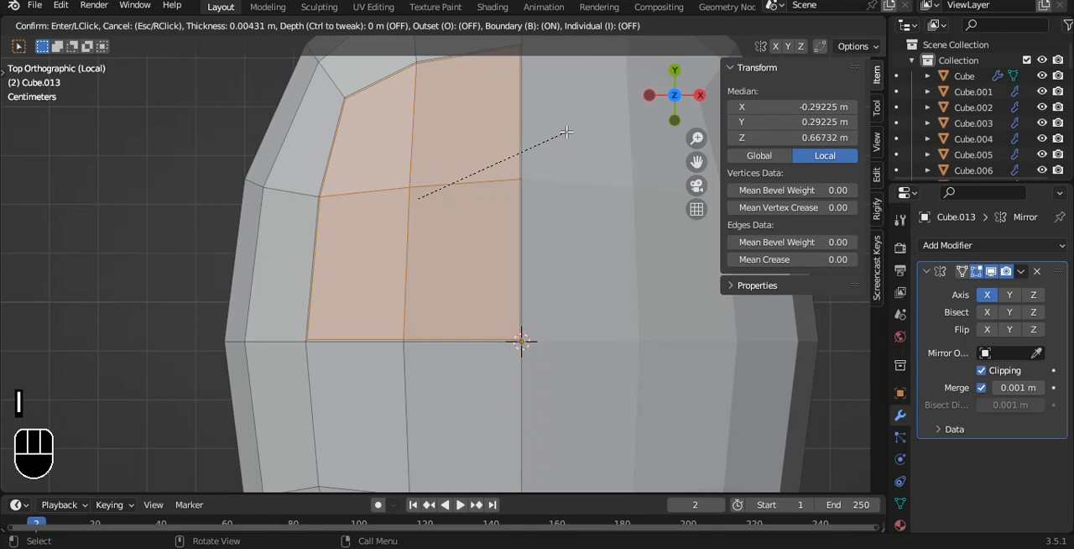
{"action": "left_click", "coordinate": [565, 131]}
- Select the thin border loop around the inset faces and extrude it slightly to form the button groove
{"action": "left_click_drag", "start_coordinate": [562, 128], "coordinate": [642, 119], "text": "alt"}
{"action": "left_click_drag", "start_coordinate": [487, 210], "coordinate": [579, 176], "text": "alt+shift"}
{"action": "left_click_drag", "start_coordinate": [469, 210], "coordinate": [512, 159], "text": "alt"}
{"action": "scroll", "coordinate": [384, 297], "scroll_direction": "up", "scroll_amount": 4}
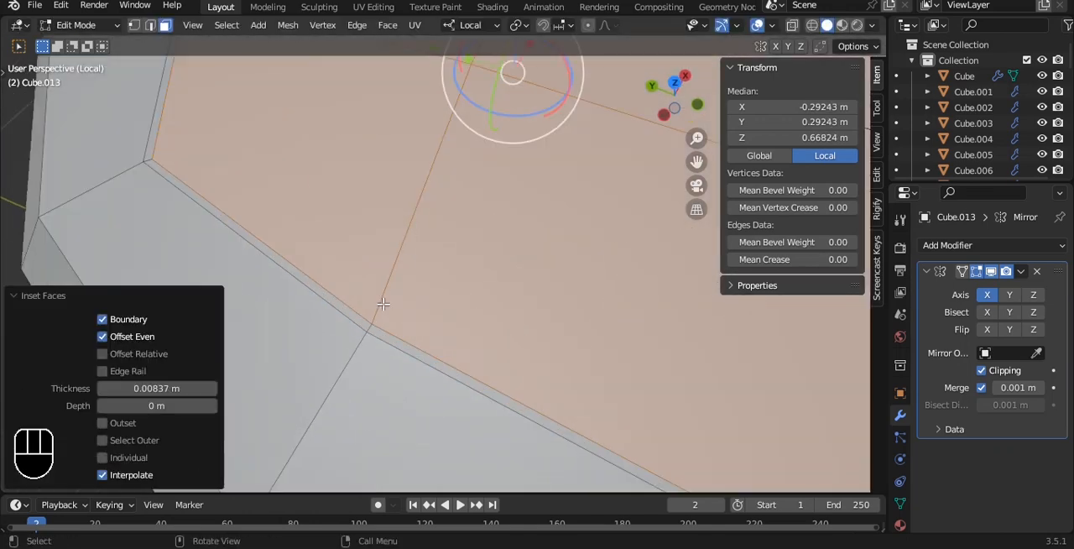
{"action": "double_click", "coordinate": [370, 330]}
{"action": "scroll", "coordinate": [372, 328], "scroll_direction": "down", "scroll_amount": 5}
{"action": "left_click_drag", "start_coordinate": [507, 209], "coordinate": [513, 155], "text": "alt"}
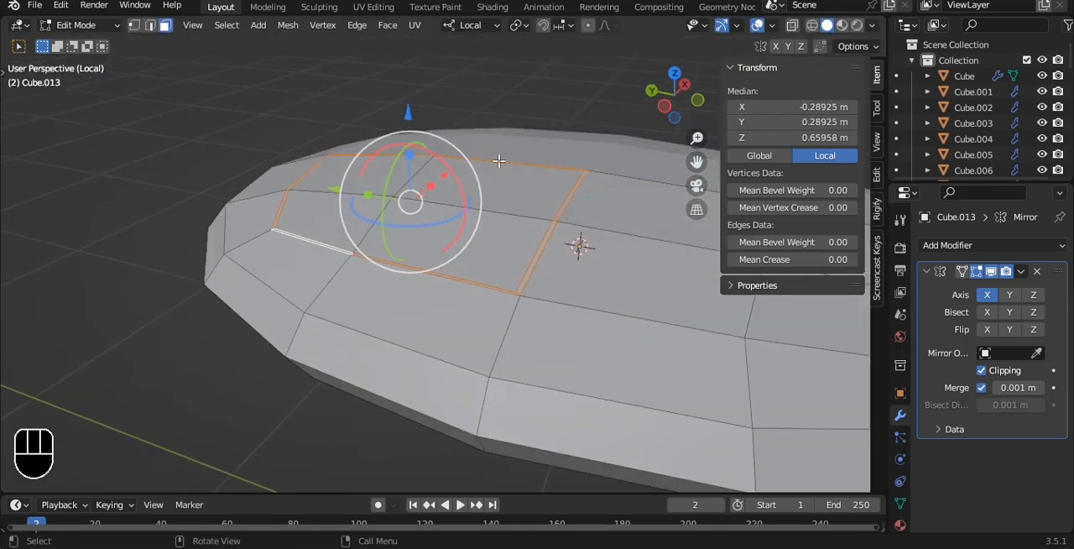
{"action": "scroll", "coordinate": [516, 147], "scroll_direction": "up", "scroll_amount": 1}
{"action": "key", "text": "e"}
{"action": "left_click", "coordinate": [517, 136]}
- Give the mouse body a level-3 subdivision in Object Mode and shade it auto smooth at 30°
{"action": "key", "text": "Tab"}
{"action": "scroll", "coordinate": [518, 138], "scroll_direction": "down", "scroll_amount": 4}
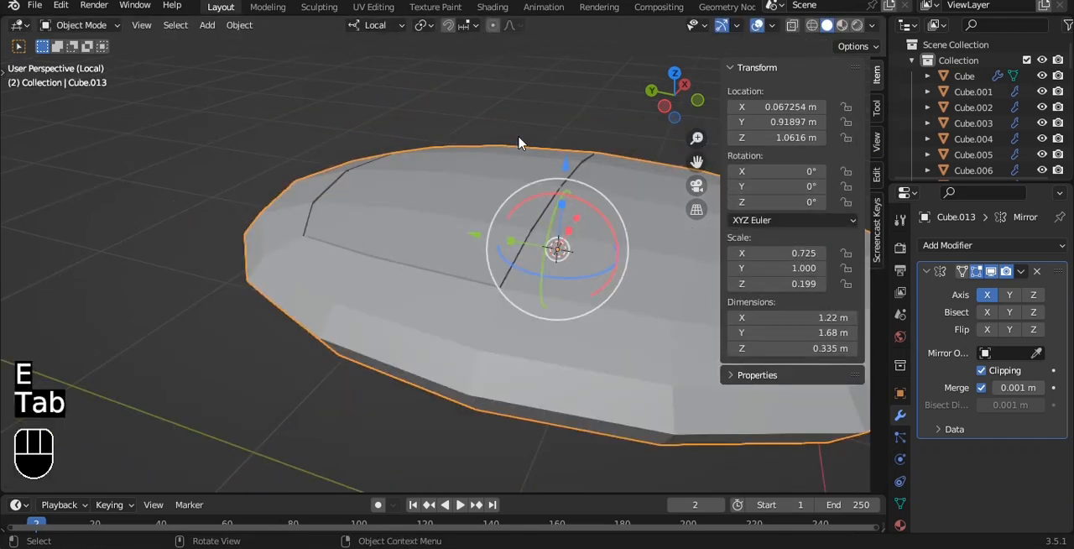
{"action": "key", "text": "ctrl+3"}
{"action": "right_click", "coordinate": [519, 141]}
{"action": "left_click", "coordinate": [503, 136]}
{"action": "left_click_drag", "start_coordinate": [504, 137], "coordinate": [446, 235], "text": "alt"}
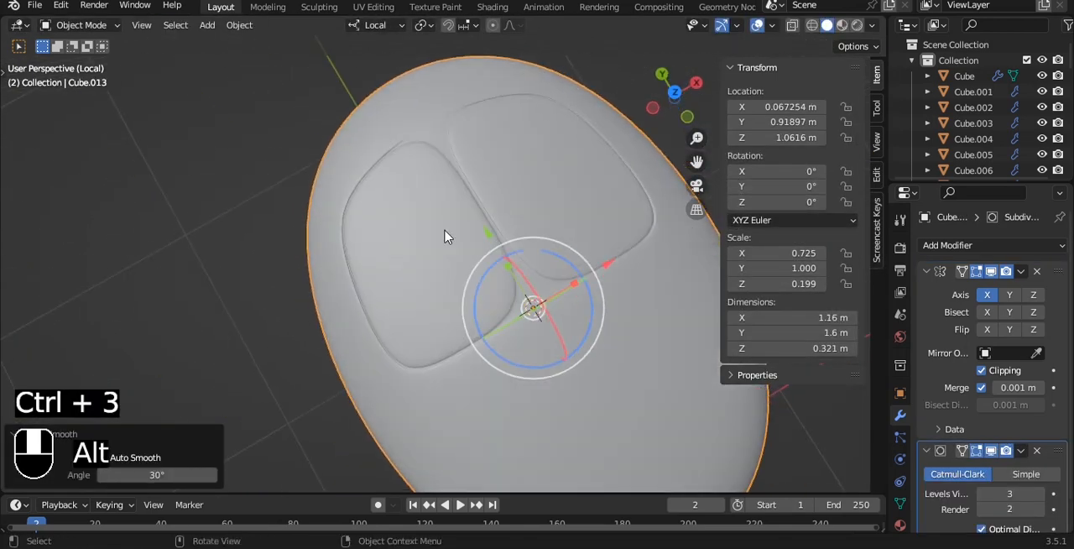
- Thicken the mouse body slightly along Z to a scale of 0.211
{"action": "scroll", "coordinate": [444, 235], "scroll_direction": "down", "scroll_amount": 1}
{"action": "key", "text": "grave"}
{"action": "left_click", "coordinate": [453, 148]}
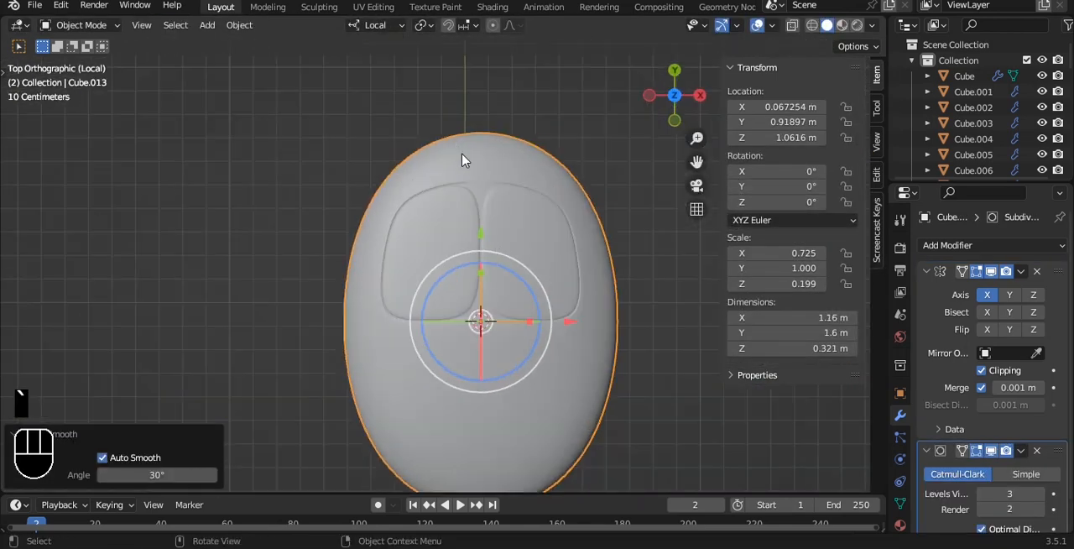
{"action": "key", "text": "grave"}
{"action": "left_click", "coordinate": [476, 161]}
{"action": "left_click_drag", "start_coordinate": [486, 212], "coordinate": [483, 208]}
{"action": "key", "text": "Tab"}
{"action": "key", "text": "Tab"}
- Save the file and apply the Mirror modifier on the mouse body
{"action": "key", "text": "q"}
{"action": "left_click", "coordinate": [482, 207]}
{"action": "key", "text": "ctrl+s"}
{"action": "key", "text": "ctrl+z"}
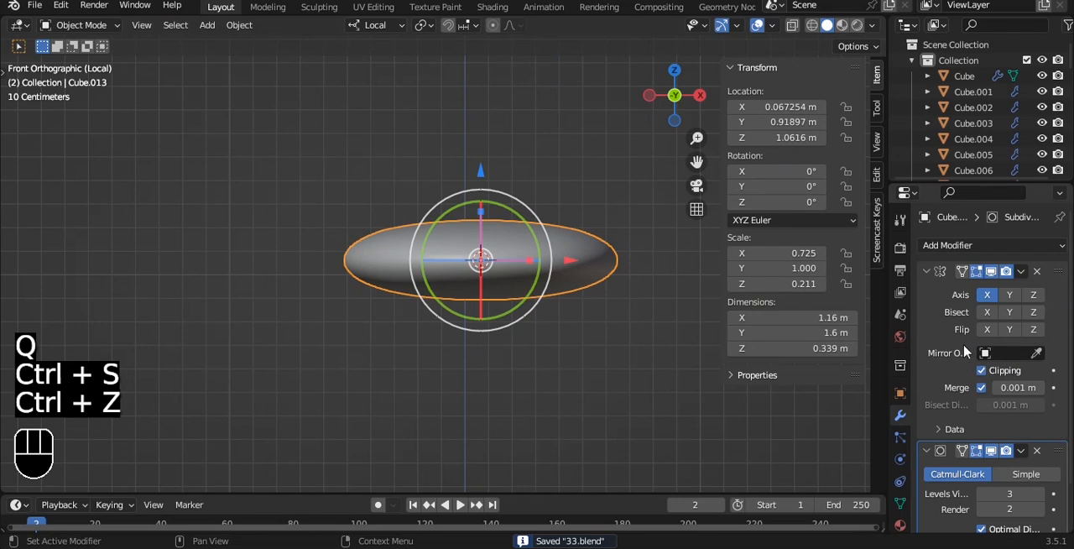
{"action": "key", "text": "ctrl+a"}
{"action": "key", "text": "Tab"}
{"action": "key", "text": "Tab"}
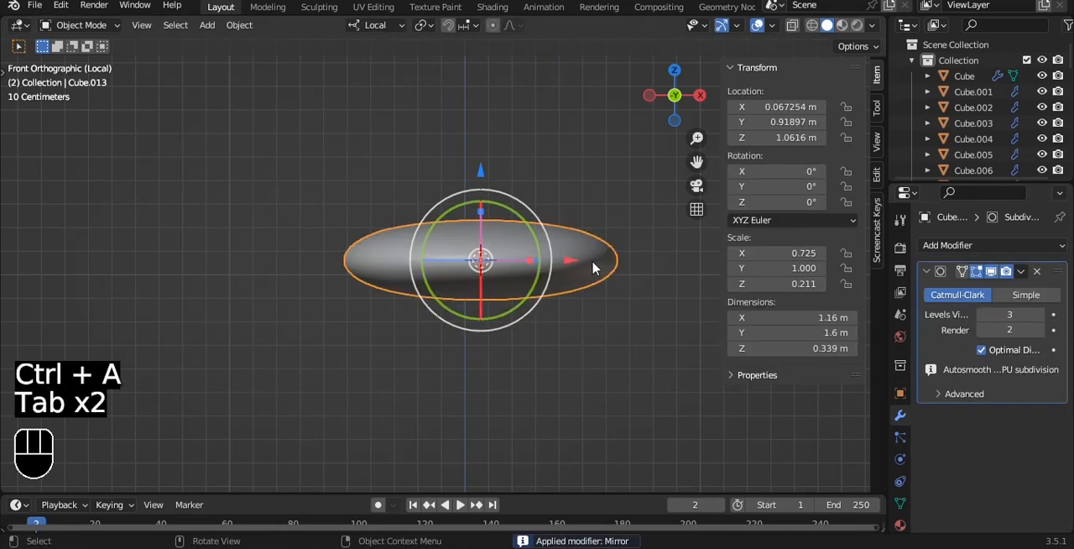
- Return to the full scene and scale the mouse uniformly by about 0.202
{"action": "key", "text": "slash"}
{"action": "key", "text": "s"}
{"action": "left_click", "coordinate": [550, 229]}
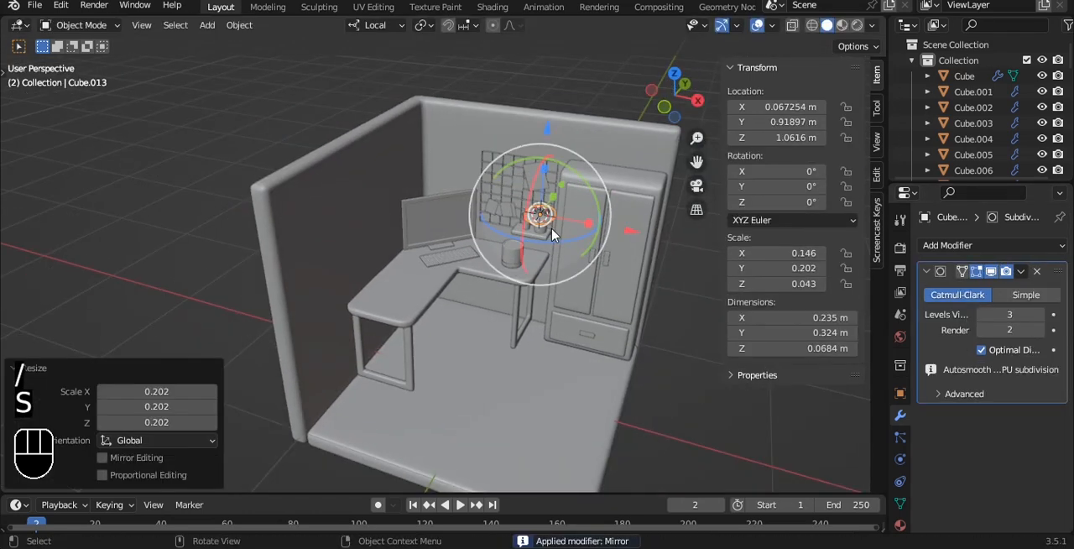
- Move the mouse over the desk in top view and shrink it to about 0.066 by 0.092 m
{"action": "key", "text": "grave"}
{"action": "left_click", "coordinate": [549, 208]}
{"action": "middle_click_drag", "start_coordinate": [507, 206], "coordinate": [490, 219], "text": "shift"}
{"action": "key", "text": "g"}
{"action": "left_click", "coordinate": [422, 281]}
{"action": "scroll", "coordinate": [424, 281], "scroll_direction": "up", "scroll_amount": 4}
{"action": "key", "text": "s"}
{"action": "left_click", "coordinate": [436, 268]}
- Rotate the mouse 44.7° about Z to match the keyboard and place it beside the keyboard's far end
{"action": "left_click", "coordinate": [409, 246]}
{"action": "scroll", "coordinate": [437, 250], "scroll_direction": "up", "scroll_amount": 3}
{"action": "left_click_drag", "start_coordinate": [435, 238], "coordinate": [491, 204], "text": "alt+shift"}
{"action": "scroll", "coordinate": [485, 214], "scroll_direction": "up", "scroll_amount": 2}
{"action": "left_click_drag", "start_coordinate": [433, 148], "coordinate": [395, 175]}
{"action": "key", "text": "ctrl+z"}
{"action": "left_click", "coordinate": [441, 313]}
{"action": "left_click_drag", "start_coordinate": [441, 313], "coordinate": [423, 363], "text": "alt+shift"}
{"action": "left_click_drag", "start_coordinate": [468, 332], "coordinate": [434, 269]}
{"action": "key", "text": "g"}
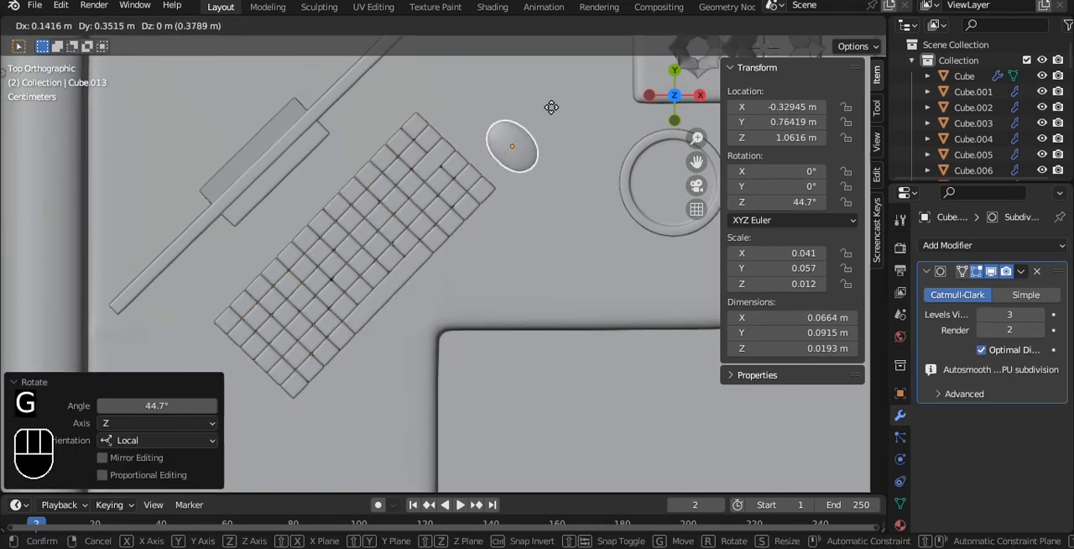
{"action": "left_click", "coordinate": [554, 114]}
{"action": "middle_click_drag", "start_coordinate": [558, 229], "coordinate": [506, 261], "text": "shift"}
- Lower the mouse by about 0.364 m so it rests on the desktop, and save the file
{"action": "key", "text": "grave"}
{"action": "left_click", "coordinate": [468, 190]}
{"action": "left_click_drag", "start_coordinate": [450, 153], "coordinate": [443, 254], "text": "alt+shift"}
{"action": "left_click_drag", "start_coordinate": [429, 126], "coordinate": [430, 366]}
{"action": "scroll", "coordinate": [472, 270], "scroll_direction": "up", "scroll_amount": 3}
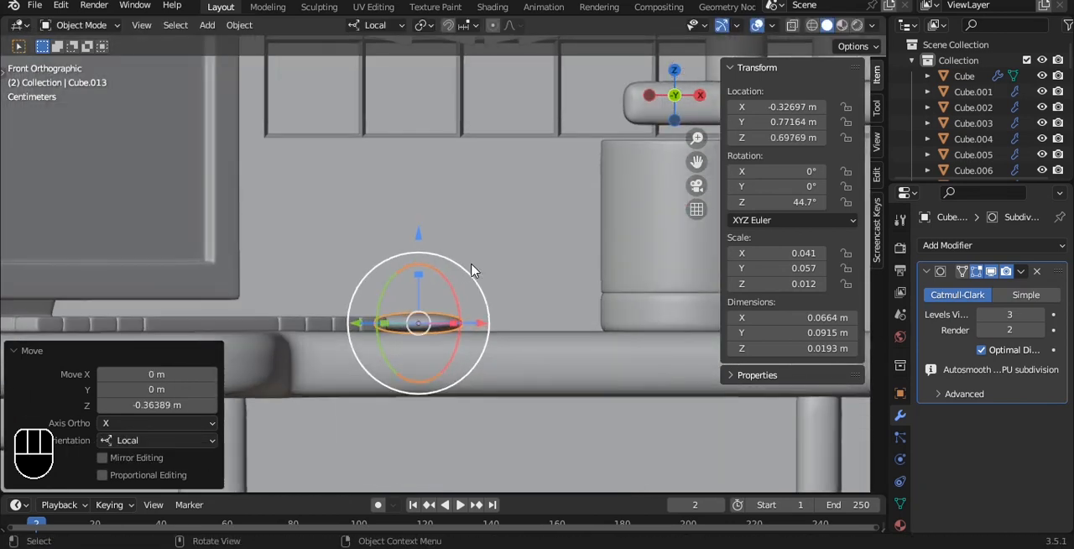
{"action": "key", "text": "grave"}
{"action": "left_click", "coordinate": [470, 174]}
{"action": "scroll", "coordinate": [466, 218], "scroll_direction": "down", "scroll_amount": 3}
{"action": "key", "text": "ctrl+s"}
- Duplicate the desktop's top face at the back corner in place and separate the copy into its own object
{"action": "scroll", "coordinate": [463, 252], "scroll_direction": "down", "scroll_amount": 2}
{"action": "left_click", "coordinate": [458, 247]}
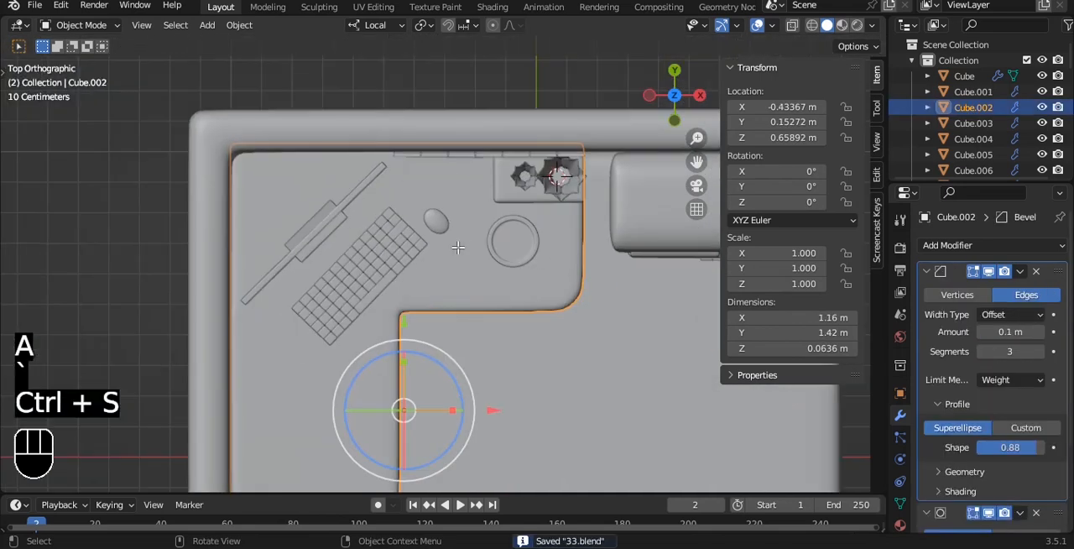
{"action": "key", "text": "Tab"}
{"action": "key", "text": "3"}
{"action": "left_click", "coordinate": [459, 249]}
{"action": "left_click", "coordinate": [288, 201]}
{"action": "key", "text": "shift+d"}
{"action": "right_click", "coordinate": [514, 124]}
{"action": "key", "text": "p"}
{"action": "left_click", "coordinate": [512, 125]}
{"action": "key", "text": "Tab"}
- Set the separated face's origin to its geometry and save the file
{"action": "left_click", "coordinate": [296, 200]}
{"action": "key", "text": "q"}
{"action": "left_click", "coordinate": [296, 195]}
{"action": "key", "text": "ctrl+s"}
- Scale down the separated face and extrude it upward by about 0.004 m to make a thin mouse pad
{"action": "middle_click_drag", "start_coordinate": [296, 195], "coordinate": [495, 105]}
{"action": "key", "text": "grave"}
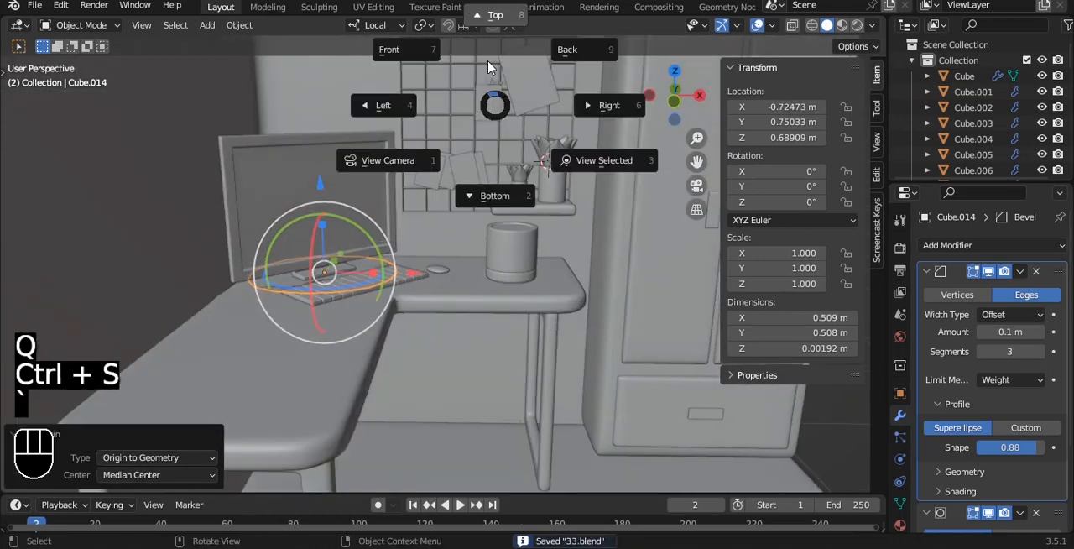
{"action": "left_click", "coordinate": [424, 71]}
{"action": "key", "text": "s"}
{"action": "left_click", "coordinate": [367, 211]}
{"action": "key", "text": "Tab"}
{"action": "key", "text": "a"}
{"action": "key", "text": "alt+z"}
{"action": "scroll", "coordinate": [352, 223], "scroll_direction": "up", "scroll_amount": 5}
{"action": "key", "text": "e"}
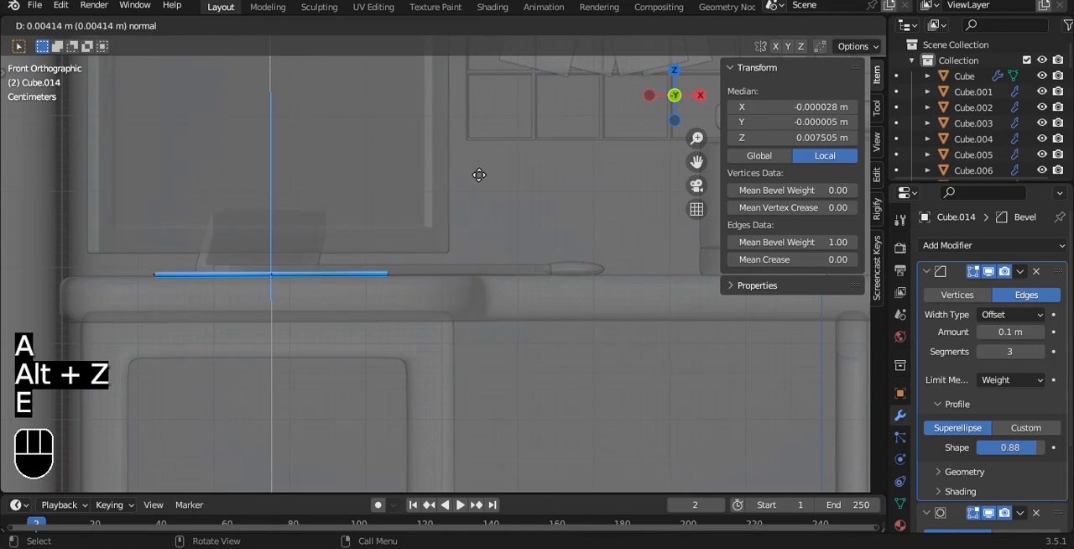
{"action": "left_click", "coordinate": [479, 174]}
{"action": "key", "text": "Tab"}
- Shrink the round pad in top view and move it underneath the mouse
{"action": "key", "text": "a"}
{"action": "key", "text": "a"}
{"action": "key", "text": "grave"}
{"action": "left_click", "coordinate": [480, 179]}
{"action": "key", "text": "alt+z"}
{"action": "left_click", "coordinate": [380, 200]}
{"action": "scroll", "coordinate": [375, 197], "scroll_direction": "down", "scroll_amount": 3}
{"action": "left_click_drag", "start_coordinate": [412, 201], "coordinate": [616, 202]}
{"action": "middle_click_drag", "start_coordinate": [612, 222], "coordinate": [515, 220], "text": "shift"}
{"action": "scroll", "coordinate": [515, 220], "scroll_direction": "up", "scroll_amount": 2}
{"action": "key", "text": "s"}
{"action": "left_click", "coordinate": [411, 211]}
{"action": "key", "text": "g"}
{"action": "left_click", "coordinate": [436, 195]}
- Resize the pad to about 0.162 m across and centre it around the mouse
{"action": "scroll", "coordinate": [436, 194], "scroll_direction": "up", "scroll_amount": 2}
{"action": "key", "text": "s"}
{"action": "left_click", "coordinate": [580, 148]}
{"action": "left_click_drag", "start_coordinate": [487, 163], "coordinate": [486, 274], "text": "alt+shift"}
{"action": "key", "text": "s"}
{"action": "left_click", "coordinate": [519, 192]}
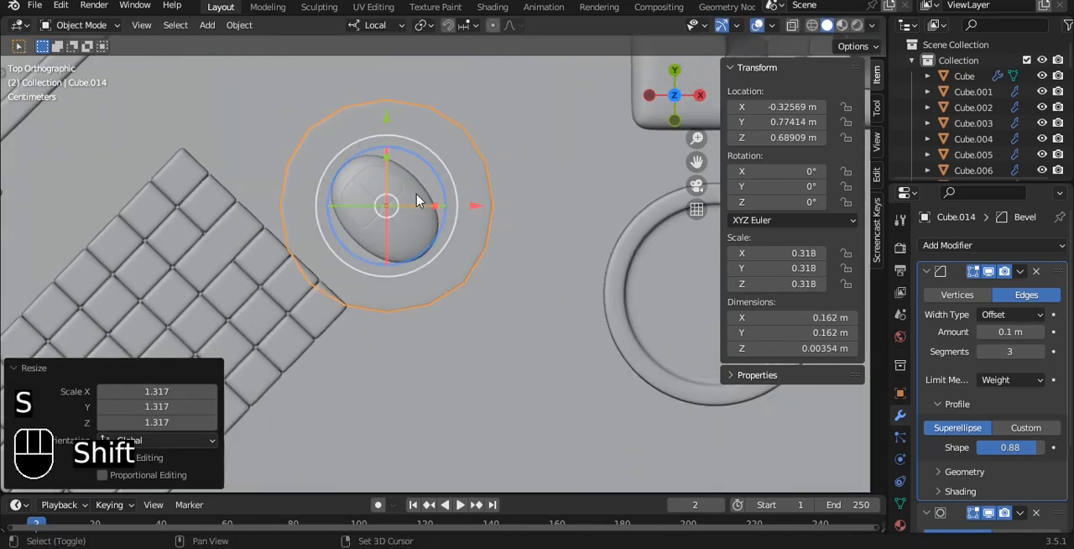
{"action": "left_click", "coordinate": [416, 197], "text": "shift"}
{"action": "left_click_drag", "start_coordinate": [450, 146], "coordinate": [480, 126]}
{"action": "key", "text": "ctrl+z"}
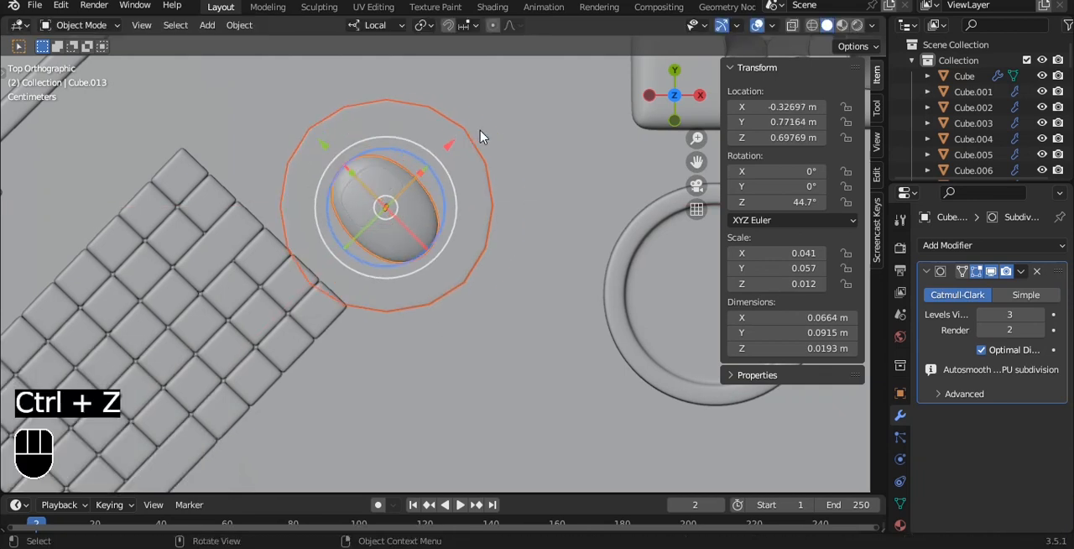
- Shift the pad back along Y, away from the keyboard, and move the mouse along its local X and Y to follow it
{"action": "left_click", "coordinate": [469, 193]}
{"action": "left_click_drag", "start_coordinate": [386, 117], "coordinate": [386, 90]}
{"action": "left_click", "coordinate": [426, 211]}
{"action": "left_click_drag", "start_coordinate": [449, 144], "coordinate": [473, 120]}
{"action": "left_click_drag", "start_coordinate": [341, 125], "coordinate": [326, 113]}
{"action": "key", "text": "grave"}
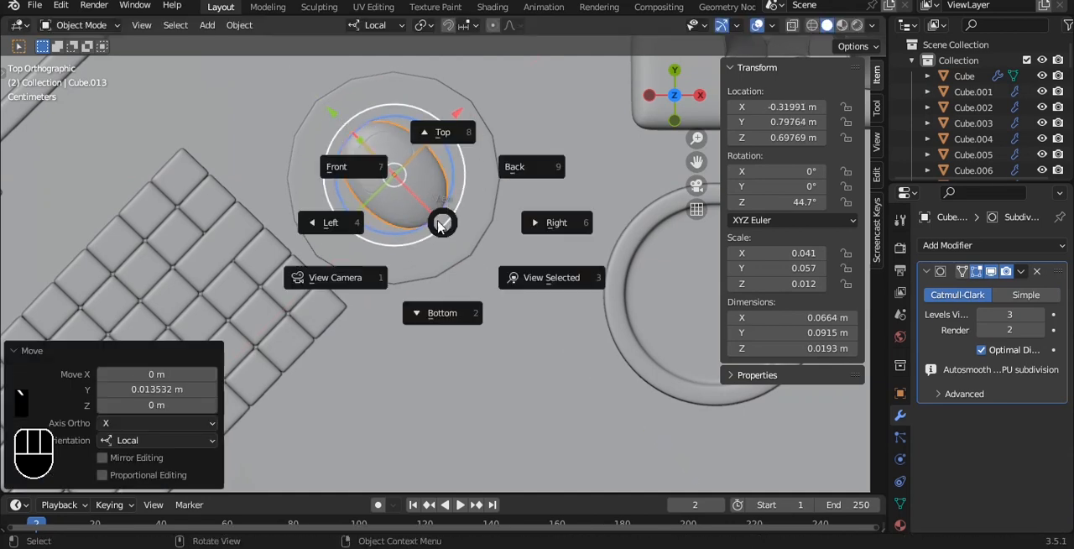
- Raise the mouse along Z to about 0.702 m so it rests on top of the mouse pad
{"action": "left_click", "coordinate": [378, 163]}
{"action": "scroll", "coordinate": [420, 210], "scroll_direction": "up", "scroll_amount": 3}
{"action": "middle_click_drag", "start_coordinate": [434, 227], "coordinate": [541, 145], "text": "alt"}
{"action": "scroll", "coordinate": [407, 235], "scroll_direction": "up", "scroll_amount": 2}
{"action": "key", "text": "grave"}
{"action": "left_click", "coordinate": [390, 202]}
{"action": "scroll", "coordinate": [391, 201], "scroll_direction": "up", "scroll_amount": 6}
{"action": "left_click_drag", "start_coordinate": [324, 133], "coordinate": [326, 104]}
{"action": "scroll", "coordinate": [349, 127], "scroll_direction": "down", "scroll_amount": 9}
- Try a level-2 Subdivision Surface on the mouse pad with its Bevel modifier removed
{"action": "middle_click_drag", "start_coordinate": [450, 152], "coordinate": [446, 158], "text": "alt"}
{"action": "left_click", "coordinate": [421, 250]}
{"action": "key", "text": "ctrl+2"}
{"action": "left_click", "coordinate": [1036, 271]}
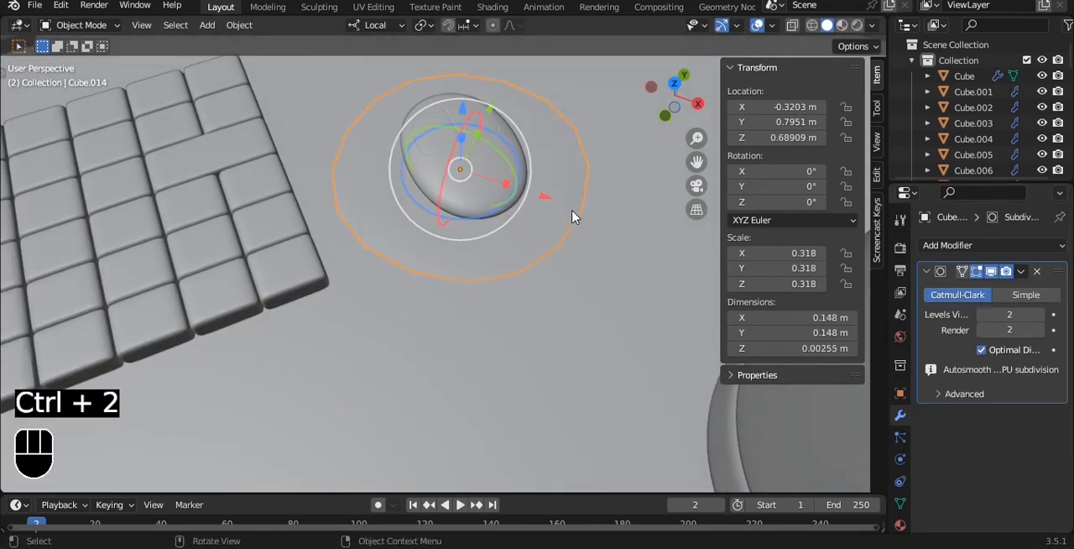
{"action": "key", "text": "ctrl+z"}
- Turn the round mouse pad into a square one by tightening the bevel of its outline in Edit Mode
{"action": "key", "text": "Tab"}
{"action": "key", "text": "a"}
{"action": "key", "text": "a"}
{"action": "key", "text": "Tab"}
{"action": "middle_click_drag", "start_coordinate": [672, 247], "coordinate": [633, 253]}
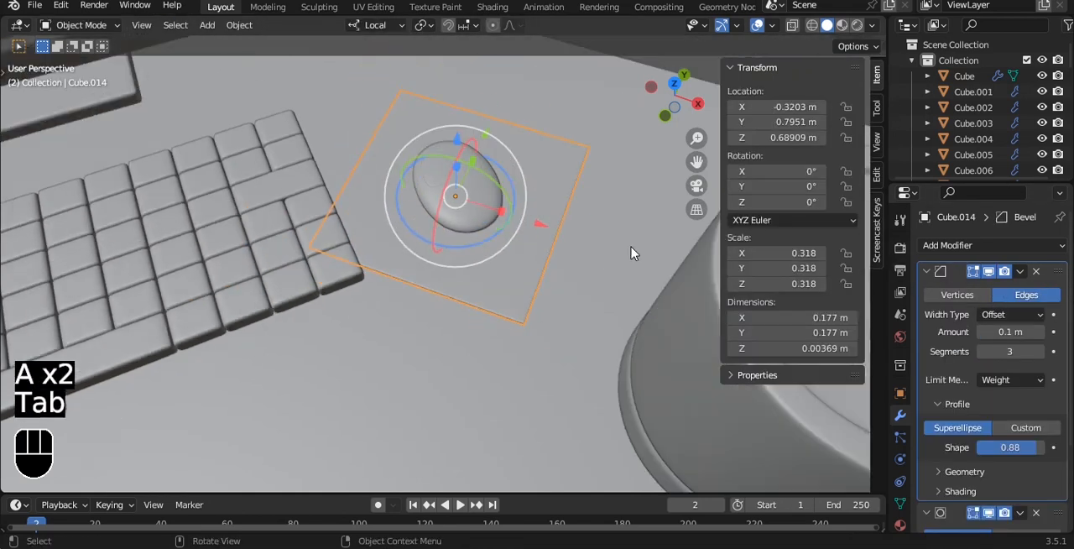
- Shift the square pad along X and Y clear of the keyboard, and move the mouse along its local X to follow
{"action": "key", "text": "grave"}
{"action": "left_click", "coordinate": [509, 174]}
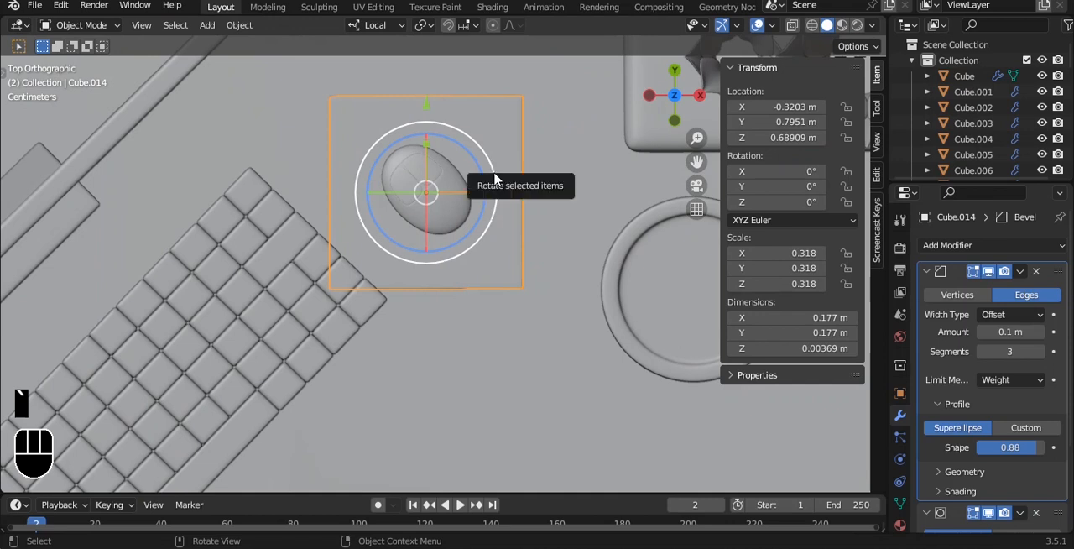
{"action": "left_click_drag", "start_coordinate": [521, 195], "coordinate": [549, 196]}
{"action": "left_click_drag", "start_coordinate": [451, 102], "coordinate": [449, 66]}
{"action": "left_click", "coordinate": [442, 195]}
{"action": "middle_click_drag", "start_coordinate": [441, 195], "coordinate": [446, 289], "text": "shift"}
{"action": "left_click_drag", "start_coordinate": [497, 220], "coordinate": [529, 180]}
- Leave the pad and mouse sizes as they are and save the file
{"action": "key", "text": "grave"}
{"action": "left_click", "coordinate": [491, 220]}
{"action": "key", "text": "s"}
{"action": "right_click", "coordinate": [487, 220]}
{"action": "key", "text": "ctrl+s"}
{"action": "key", "text": "a"}
{"action": "key", "text": "a"}
- Select the body and base of the cylindrical pot on the desk together
{"action": "scroll", "coordinate": [488, 216], "scroll_direction": "down", "scroll_amount": 7}
{"action": "middle_click_drag", "start_coordinate": [489, 216], "coordinate": [467, 271]}
{"action": "left_click_drag", "start_coordinate": [467, 274], "coordinate": [516, 207], "text": "alt"}
{"action": "scroll", "coordinate": [516, 207], "scroll_direction": "up", "scroll_amount": 3}
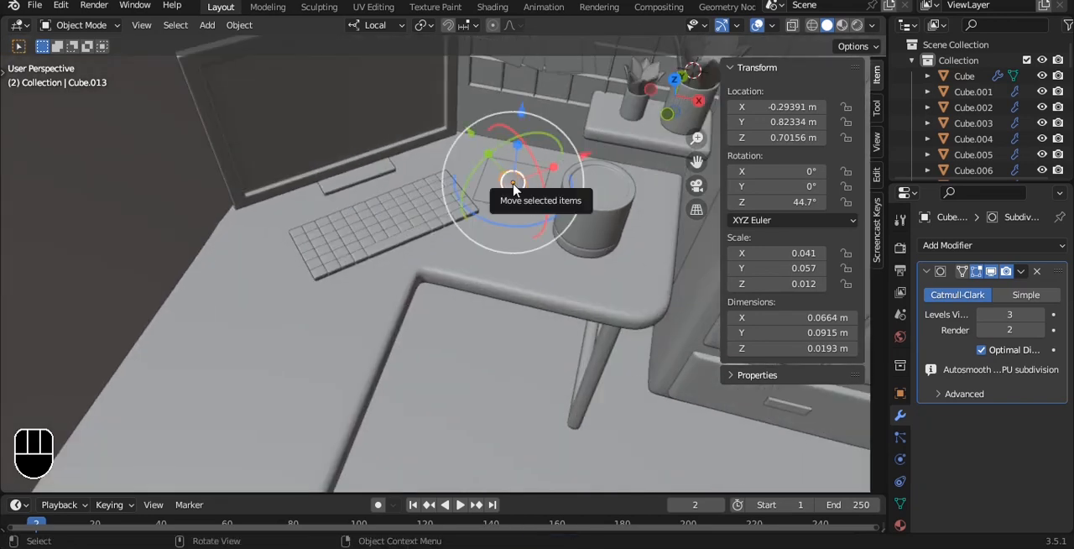
{"action": "middle_click_drag", "start_coordinate": [516, 192], "coordinate": [496, 156]}
{"action": "scroll", "coordinate": [503, 165], "scroll_direction": "down", "scroll_amount": 2}
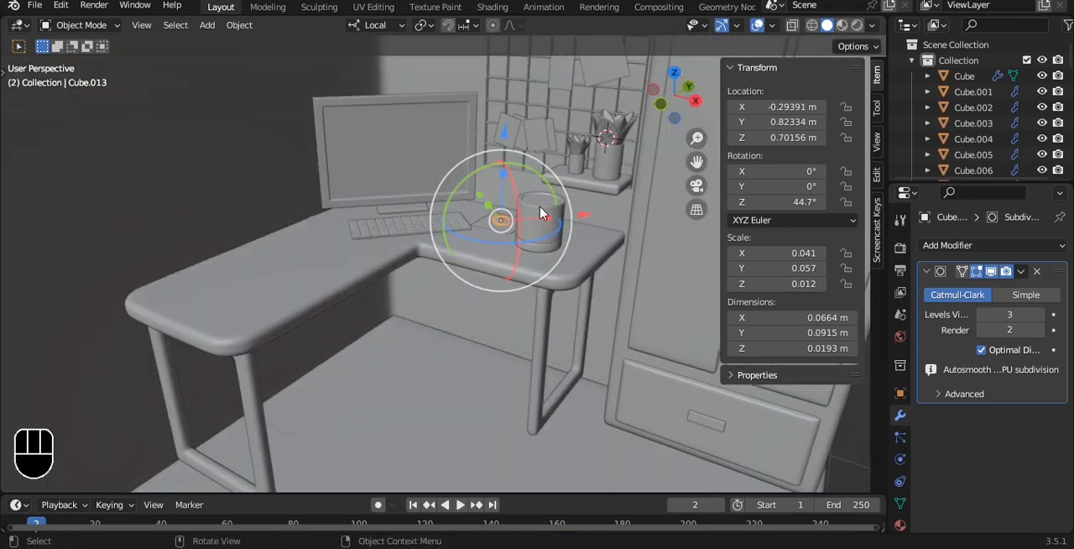
{"action": "scroll", "coordinate": [546, 217], "scroll_direction": "up", "scroll_amount": 1}
{"action": "left_click", "coordinate": [564, 241]}
{"action": "left_click", "coordinate": [579, 242], "text": "shift"}
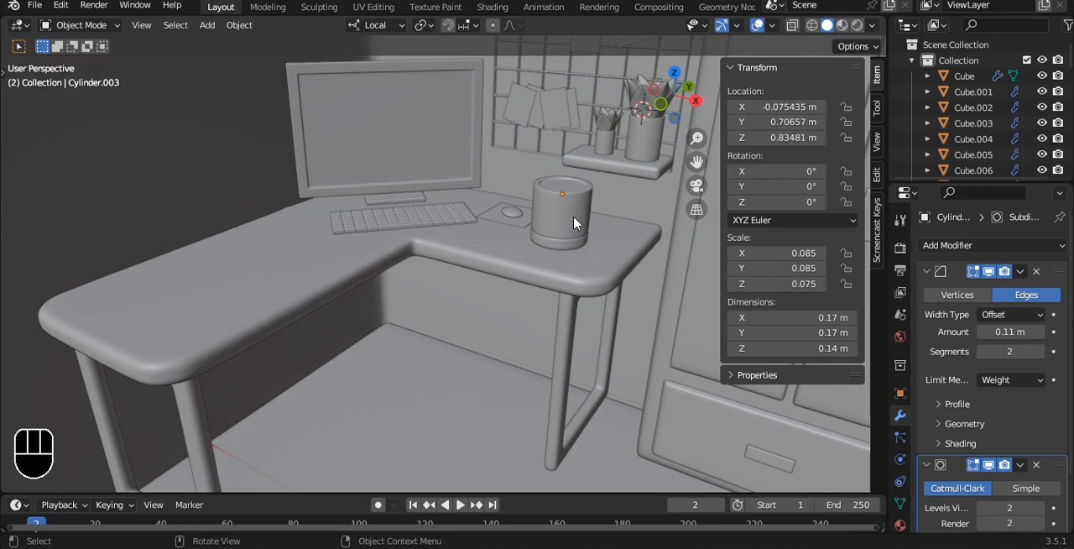
{"action": "key", "text": "g"}
{"action": "right_click", "coordinate": [532, 236]}
{"action": "key", "text": "alt+z"}
{"action": "left_click", "coordinate": [563, 250], "text": "shift"}
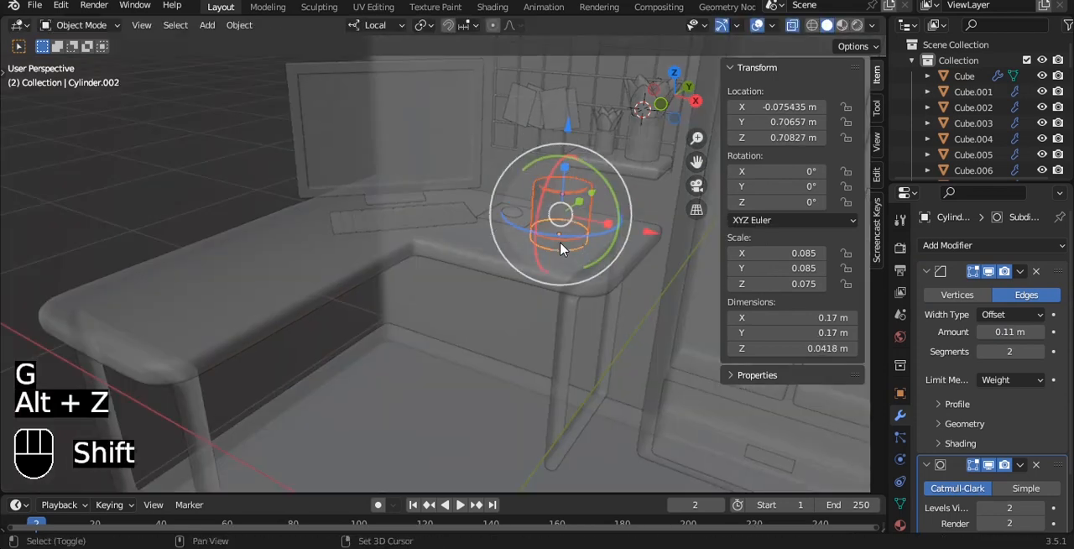
{"action": "key", "text": "alt+z"}
- Move the pot and its base to the desk's front end, at about X -0.734 m, Y -0.154 m, and save the file
{"action": "key", "text": "g"}
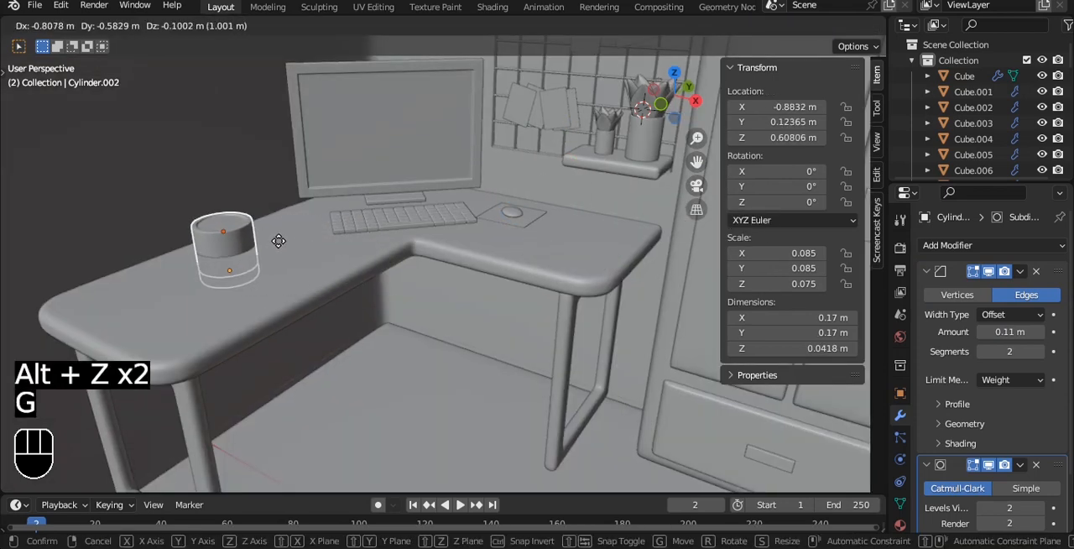
{"action": "key", "text": "y"}
{"action": "left_click", "coordinate": [343, 207]}
{"action": "left_click_drag", "start_coordinate": [449, 365], "coordinate": [477, 201]}
{"action": "left_click_drag", "start_coordinate": [476, 201], "coordinate": [374, 191], "text": "alt"}
{"action": "key", "text": "ctrl+z"}
{"action": "key", "text": "grave"}
{"action": "left_click", "coordinate": [383, 170]}
{"action": "left_click_drag", "start_coordinate": [470, 268], "coordinate": [401, 354], "text": "ctrl+alt"}
{"action": "left_click_drag", "start_coordinate": [453, 355], "coordinate": [474, 273], "text": "ctrl+alt"}
{"action": "key", "text": "ctrl+s"}
- Examine how the pot sits on the desk in front view and check the overall desk arrangement
{"action": "scroll", "coordinate": [474, 273], "scroll_direction": "up", "scroll_amount": 4}
{"action": "key", "text": "a"}
{"action": "key", "text": "grave"}
{"action": "left_click", "coordinate": [434, 221]}
{"action": "scroll", "coordinate": [434, 222], "scroll_direction": "down", "scroll_amount": 1}
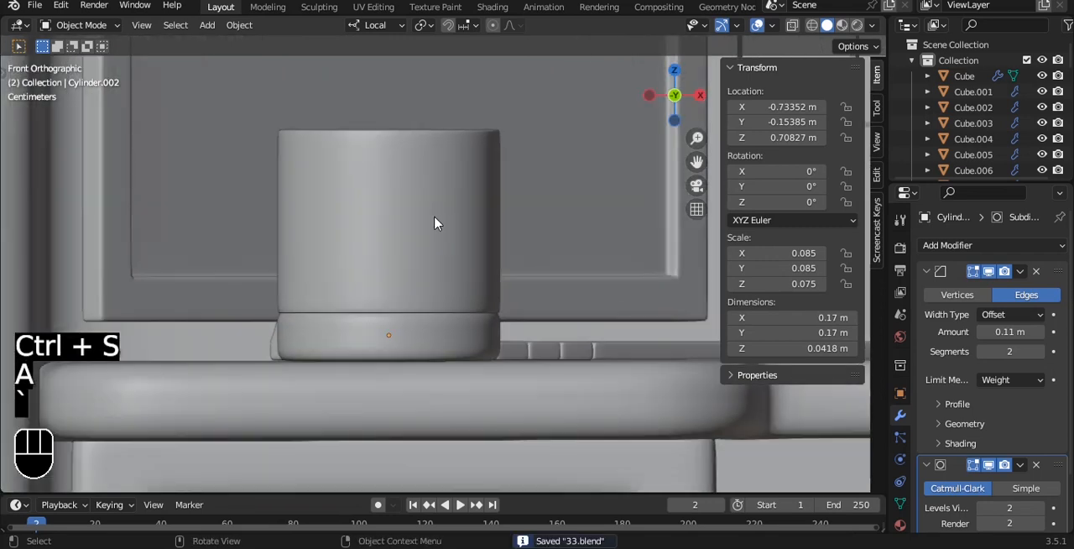
{"action": "left_click_drag", "start_coordinate": [435, 221], "coordinate": [427, 276], "text": "alt"}
{"action": "scroll", "coordinate": [429, 278], "scroll_direction": "down", "scroll_amount": 5}
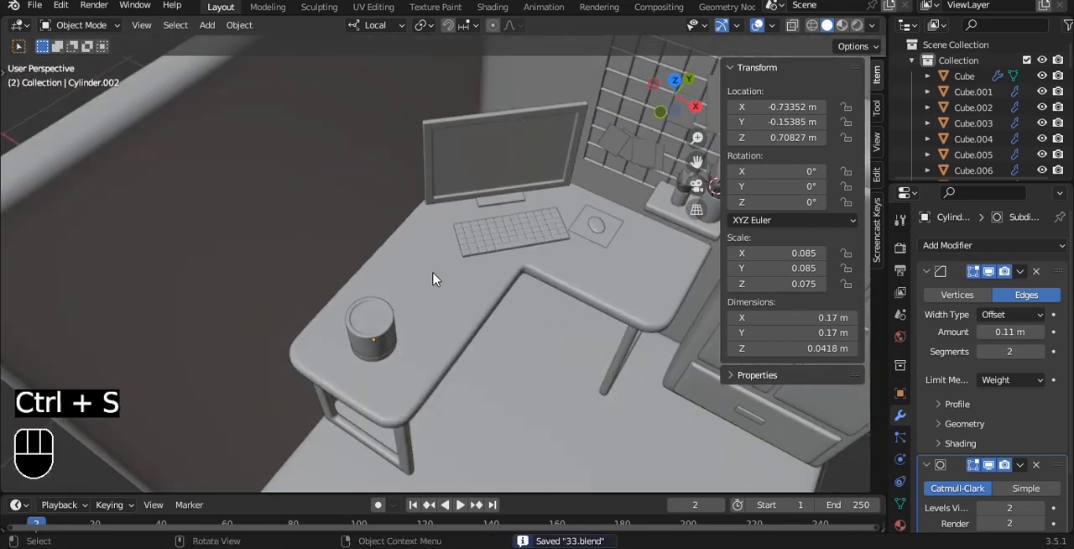
{"action": "left_click_drag", "start_coordinate": [438, 269], "coordinate": [446, 317], "text": "alt+shift"}
- Reposition the mouse pad on the desk and slide the mouse about 0.059 m along its local X
{"action": "scroll", "coordinate": [422, 285], "scroll_direction": "up", "scroll_amount": 5}
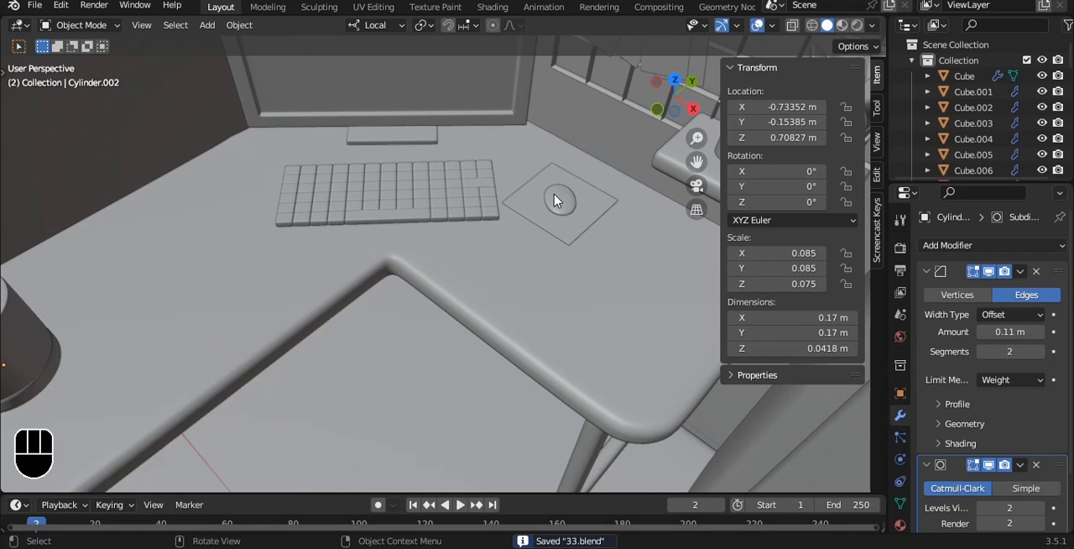
{"action": "left_click", "coordinate": [556, 201]}
{"action": "left_click", "coordinate": [577, 221], "text": "shift"}
{"action": "left_click_drag", "start_coordinate": [577, 222], "coordinate": [582, 242], "text": "alt"}
{"action": "left_click_drag", "start_coordinate": [600, 128], "coordinate": [550, 182]}
{"action": "key", "text": "ctrl+z"}
{"action": "left_click_drag", "start_coordinate": [586, 284], "coordinate": [603, 292]}
{"action": "left_click_drag", "start_coordinate": [576, 182], "coordinate": [643, 146]}
{"action": "left_click", "coordinate": [567, 190]}
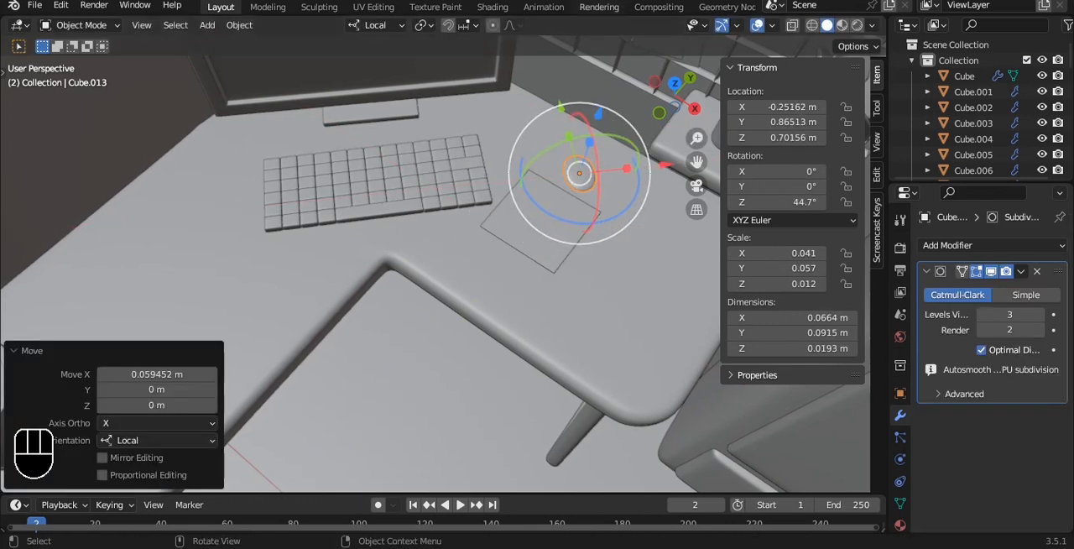
- With Global transform orientation, move the mouse along Y to about 0.73 m onto the pad's centre, and save the file
{"action": "left_click", "coordinate": [366, 29]}
{"action": "left_click", "coordinate": [361, 78]}
{"action": "left_click_drag", "start_coordinate": [623, 116], "coordinate": [588, 160]}
{"action": "key", "text": "a"}
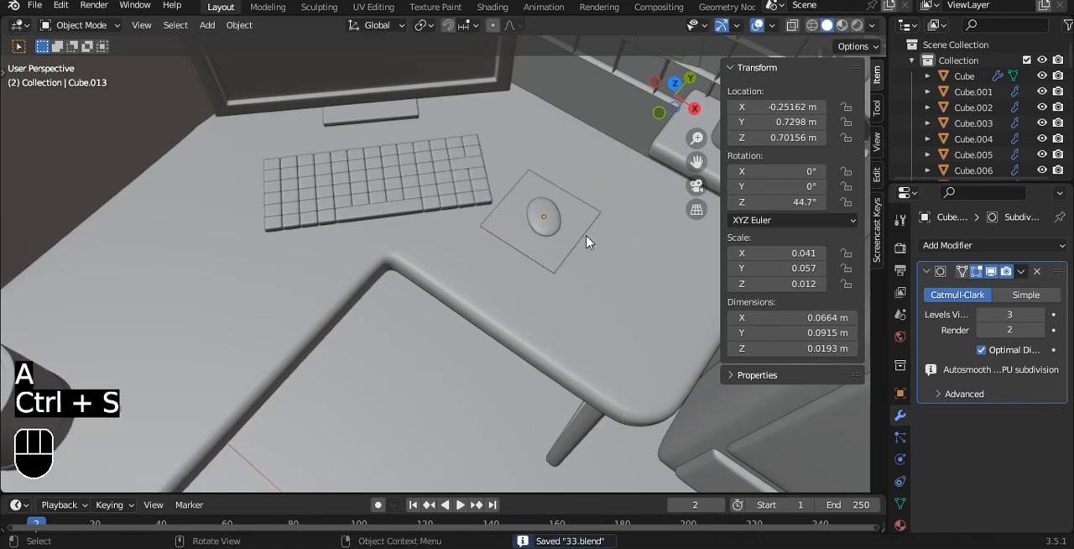
{"action": "key", "text": "grave"}
{"action": "scroll", "coordinate": [547, 201], "scroll_direction": "down", "scroll_amount": 2}
{"action": "left_click_drag", "start_coordinate": [549, 202], "coordinate": [501, 249], "text": "alt"}
{"action": "key", "text": "ctrl+s"}
{"action": "scroll", "coordinate": [501, 249], "scroll_direction": "down", "scroll_amount": 2}
{"action": "left_click_drag", "start_coordinate": [501, 250], "coordinate": [498, 252], "text": "alt"}
{"action": "scroll", "coordinate": [499, 252], "scroll_direction": "down", "scroll_amount": 1}
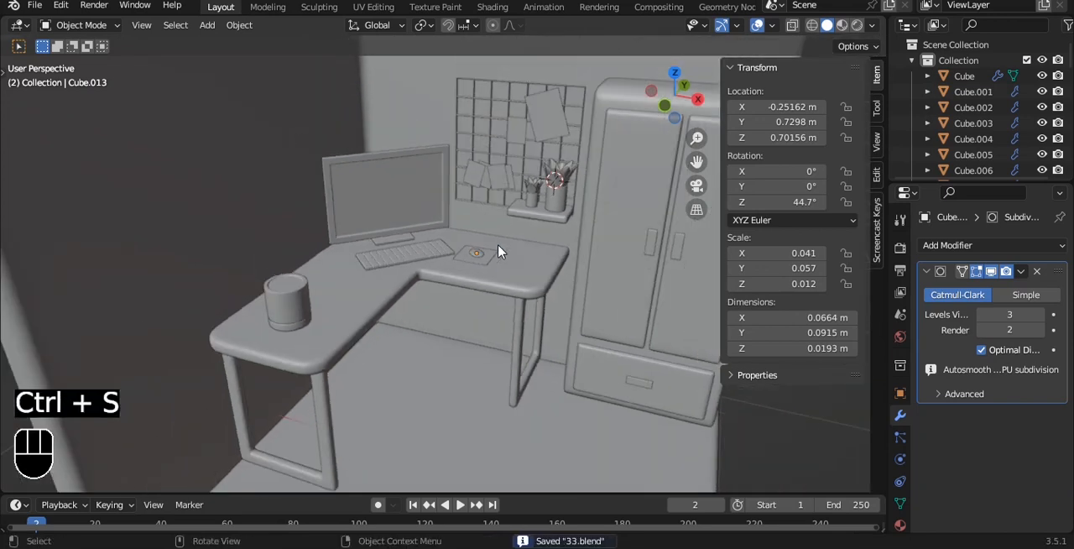
{"action": "key", "text": "shift+a"}
{"action": "mouse_move", "coordinate": [406, 237]}
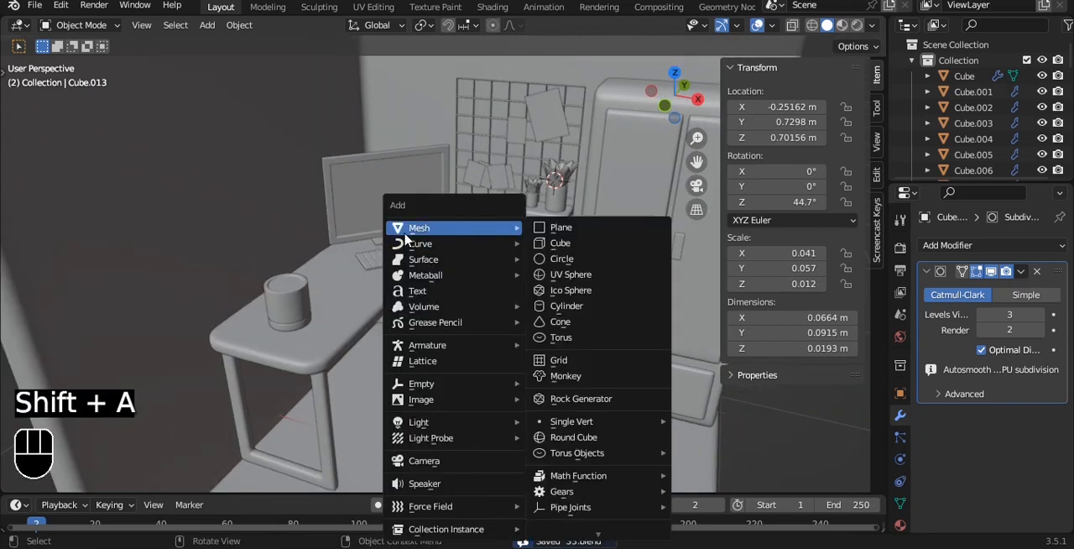
{"action": "left_click", "coordinate": [565, 246]}
{"action": "left_click_drag", "start_coordinate": [506, 346], "coordinate": [503, 247], "text": "alt+shift"}
{"action": "scroll", "coordinate": [503, 247], "scroll_direction": "down", "scroll_amount": 4}
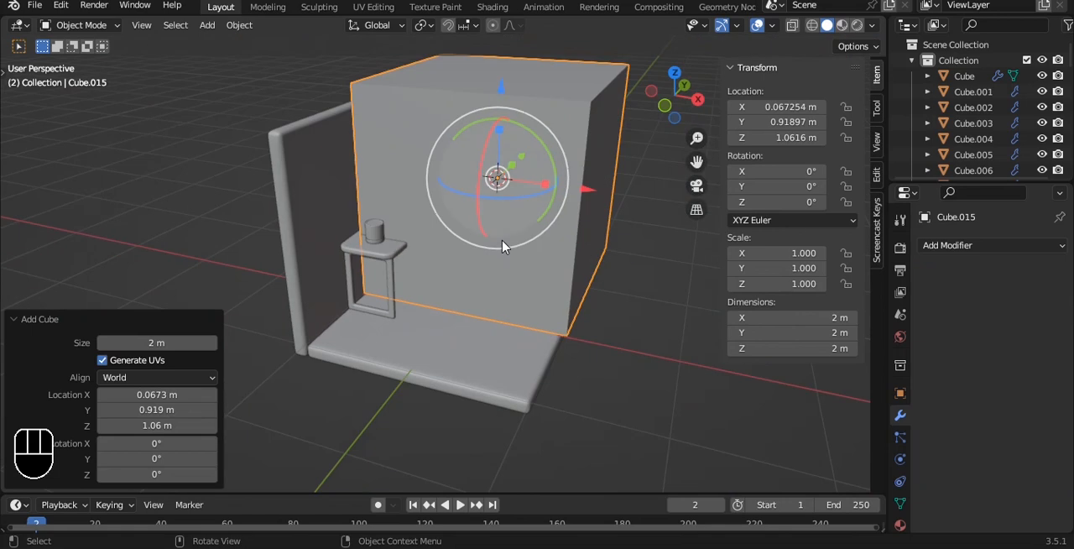
{"action": "key", "text": "Delete"}
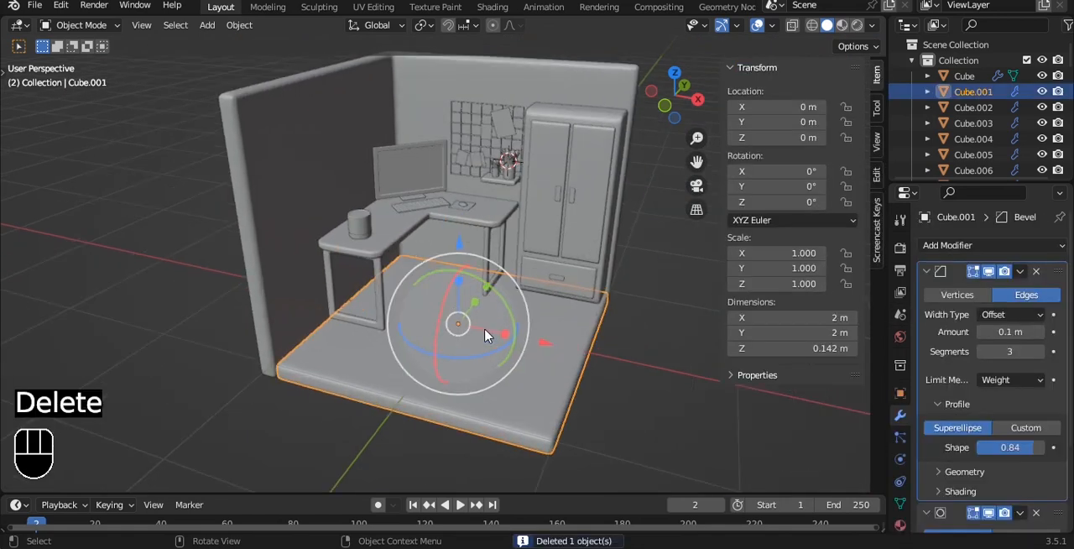
- Duplicate the floor slab's top face, separate the copy into its own object, and save the file
{"action": "key", "text": "Tab"}
{"action": "key", "text": "3"}
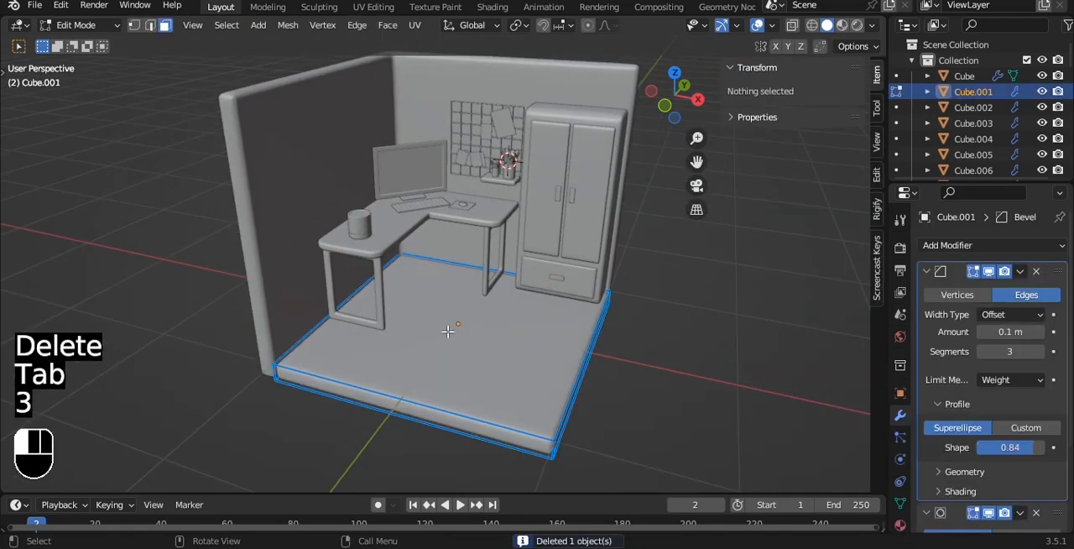
{"action": "left_click", "coordinate": [466, 330]}
{"action": "key", "text": "shift+d"}
{"action": "right_click", "coordinate": [471, 257]}
{"action": "key", "text": "p"}
{"action": "left_click", "coordinate": [471, 255]}
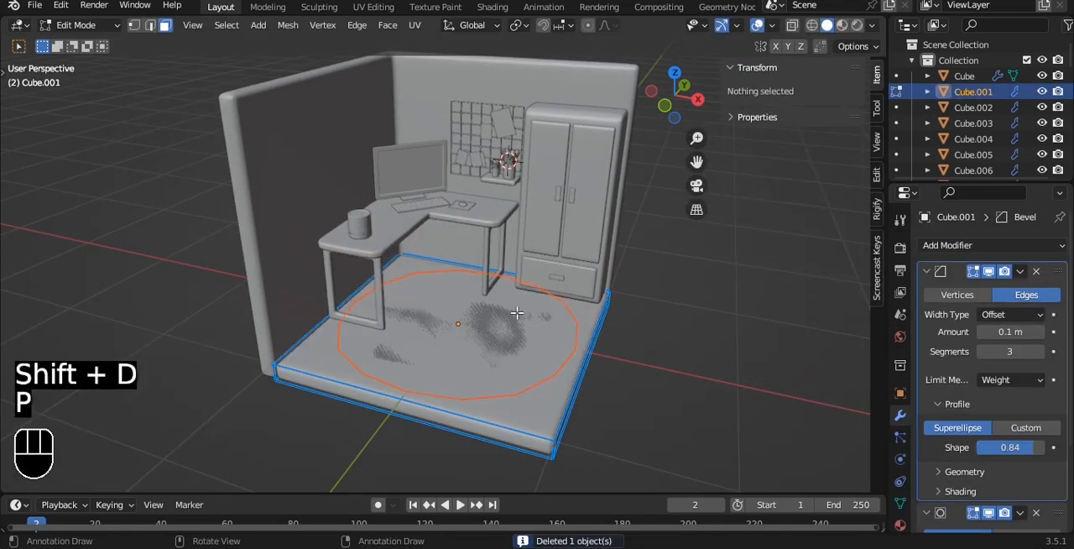
{"action": "key", "text": "Tab"}
{"action": "key", "text": "ctrl+s"}
- Extrude the separated floor face upward by about 1.157 m
{"action": "left_click", "coordinate": [493, 331]}
{"action": "key", "text": "alt+z"}
{"action": "key", "text": "alt+z"}
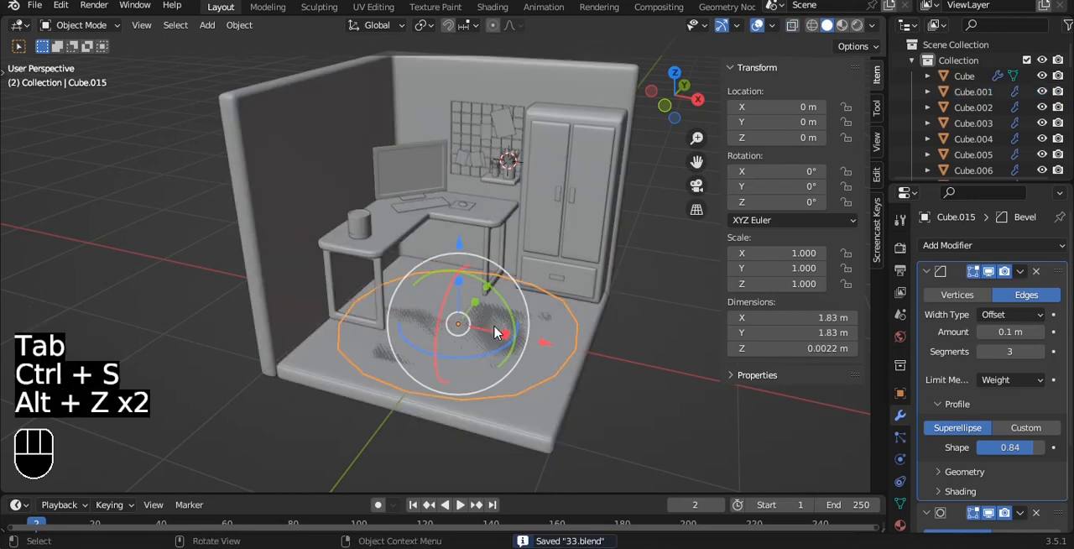
{"action": "key", "text": "grave"}
{"action": "left_click", "coordinate": [514, 274]}
{"action": "scroll", "coordinate": [514, 274], "scroll_direction": "up", "scroll_amount": 5}
{"action": "key", "text": "Tab"}
{"action": "key", "text": "a"}
{"action": "key", "text": "e"}
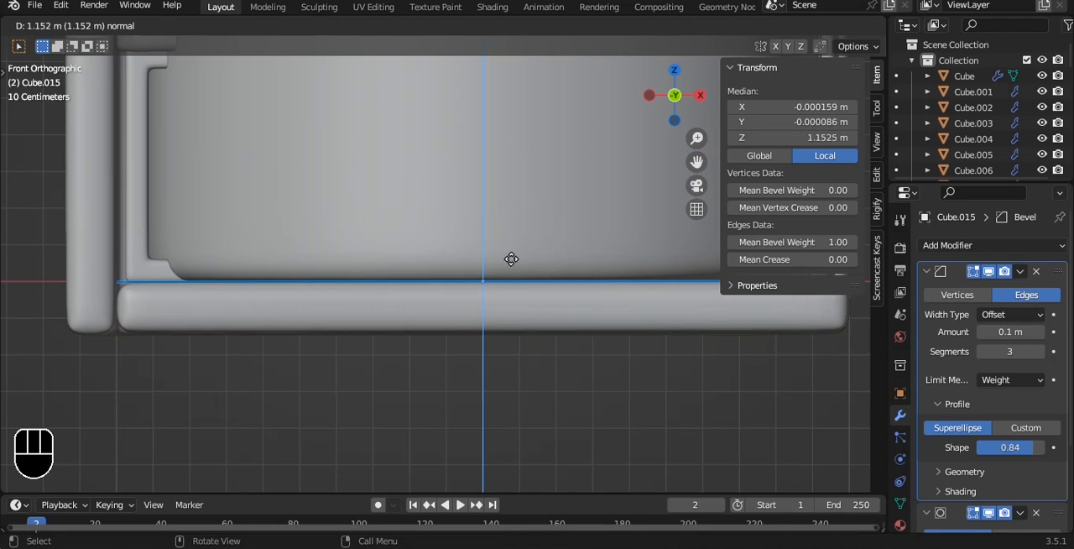
{"action": "left_click", "coordinate": [509, 256]}
- Lower the extruded top face to a height of about 0.685 m and square up the box's rounded shape
{"action": "scroll", "coordinate": [509, 257], "scroll_direction": "down", "scroll_amount": 3}
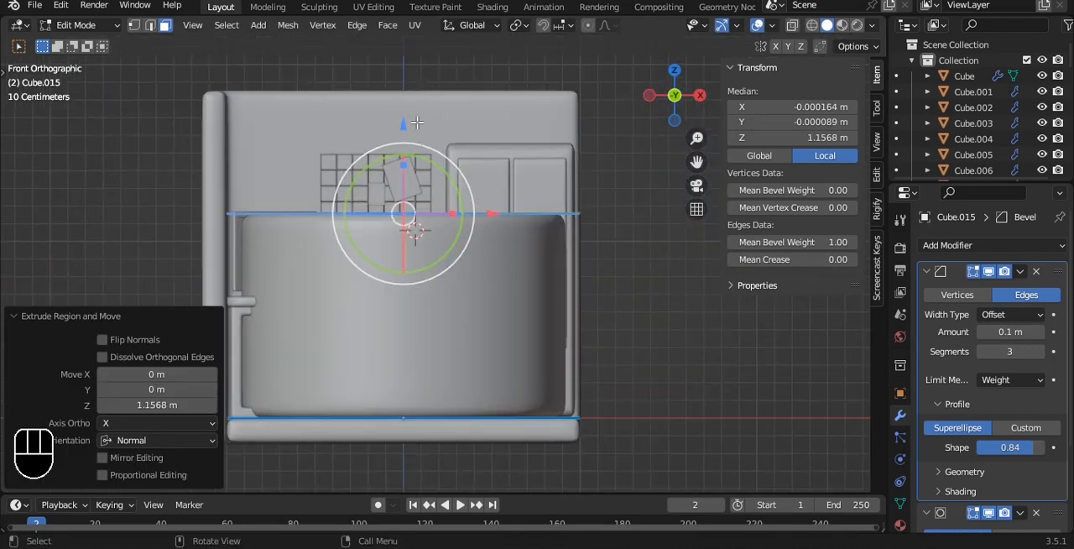
{"action": "key", "text": "g"}
{"action": "key", "text": "z"}
{"action": "left_click", "coordinate": [551, 252]}
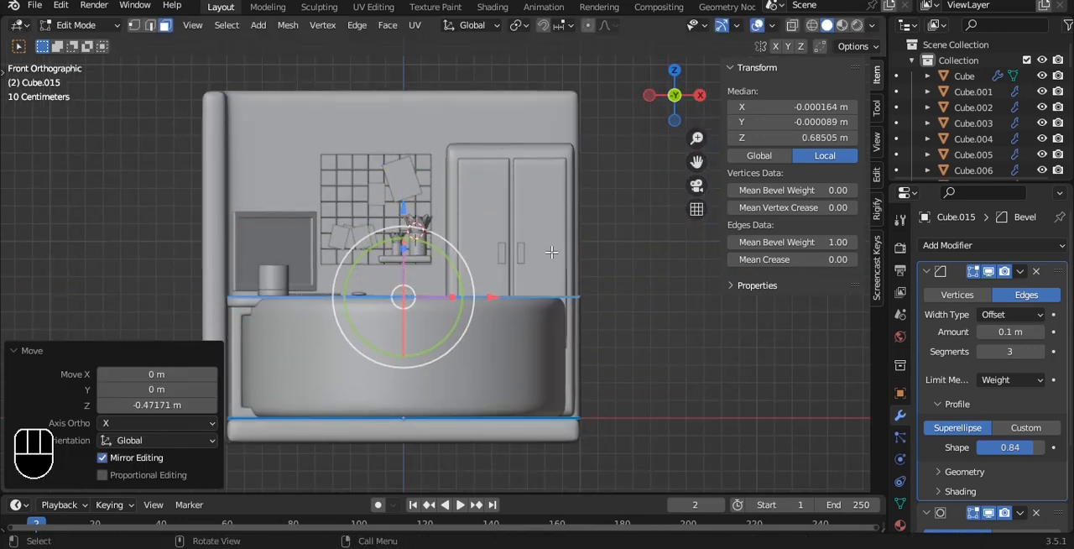
{"action": "key", "text": "a"}
{"action": "key", "text": "a"}
{"action": "key", "text": "Tab"}
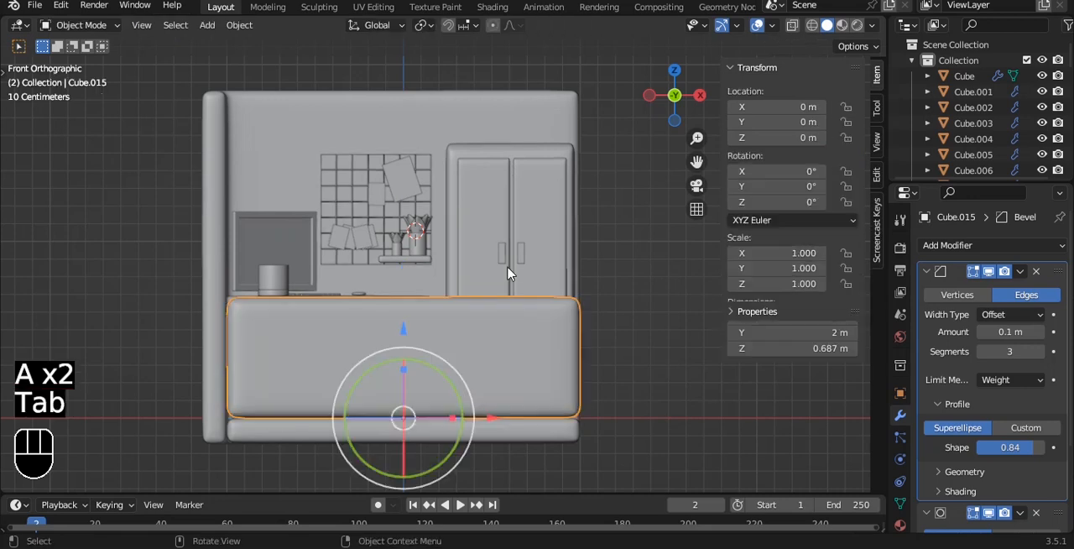
- Set the box's origin to its geometry and scale it uniformly by 0.168
{"action": "key", "text": "grave"}
{"action": "left_click", "coordinate": [495, 177]}
{"action": "key", "text": "q"}
{"action": "left_click", "coordinate": [491, 193]}
{"action": "key", "text": "s"}
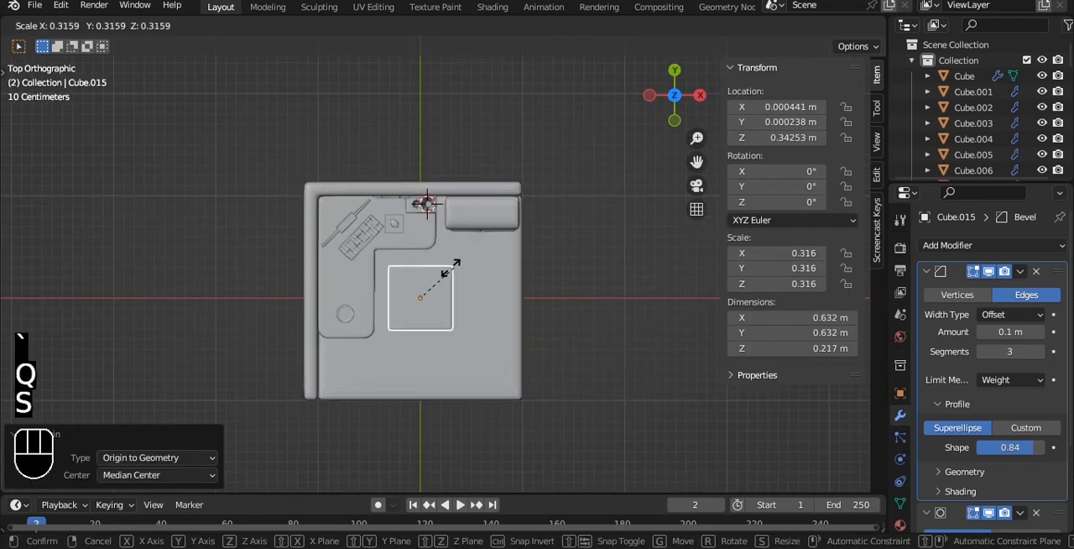
{"action": "left_click", "coordinate": [432, 283]}
- Move the box about -0.684 m in X and -0.692 m in Y, in front of the desk's end, and save the file
{"action": "key", "text": "g"}
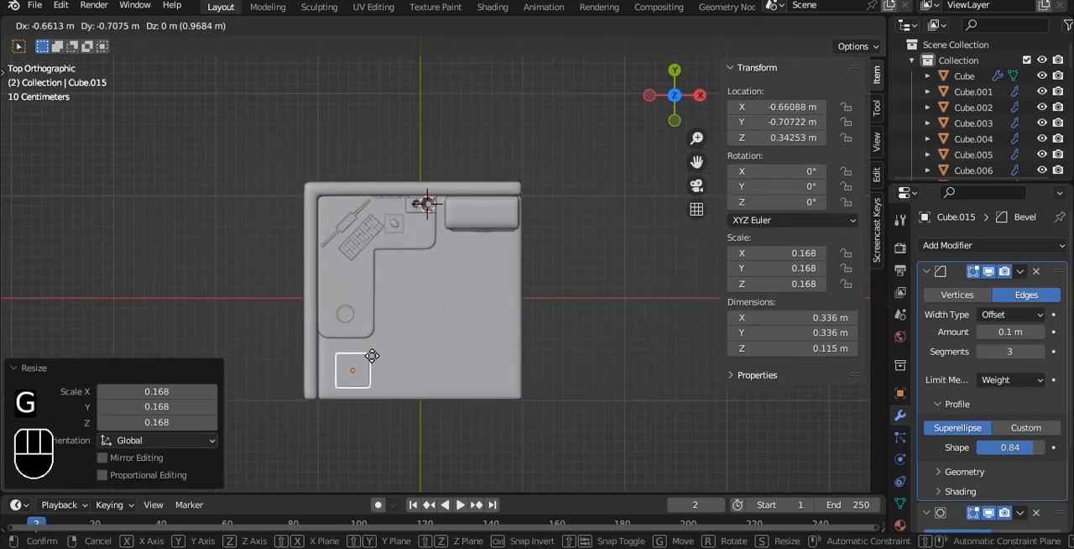
{"action": "left_click", "coordinate": [369, 354]}
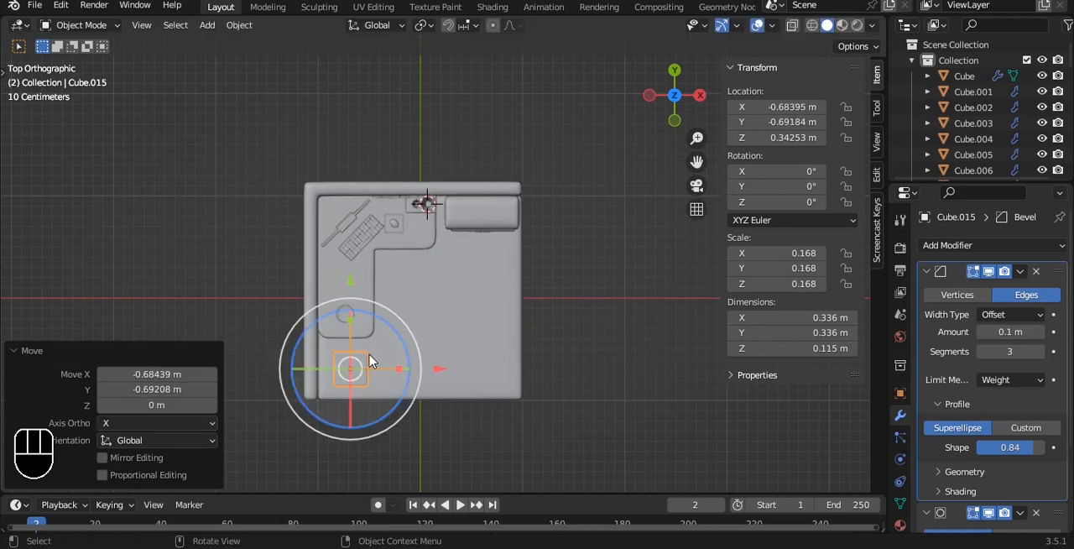
{"action": "key", "text": "grave"}
{"action": "left_click", "coordinate": [424, 352]}
{"action": "key", "text": "ctrl+s"}
- Lower the box along Z until it rests on the floor
{"action": "scroll", "coordinate": [348, 270], "scroll_direction": "up", "scroll_amount": 3}
{"action": "middle_click_drag", "start_coordinate": [343, 262], "coordinate": [481, 211], "text": "shift"}
{"action": "scroll", "coordinate": [480, 211], "scroll_direction": "up", "scroll_amount": 3}
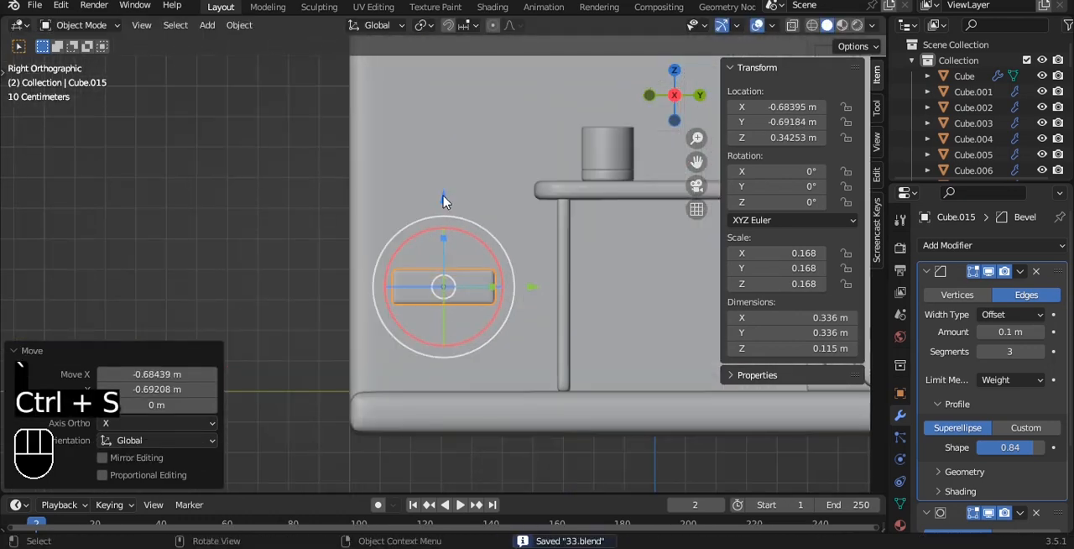
{"action": "key", "text": "g"}
{"action": "key", "text": "z"}
{"action": "left_click_drag", "start_coordinate": [432, 292], "coordinate": [431, 291]}
- Raise the box's top vertices along Z to turn it into a tall block
{"action": "key", "text": "Tab"}
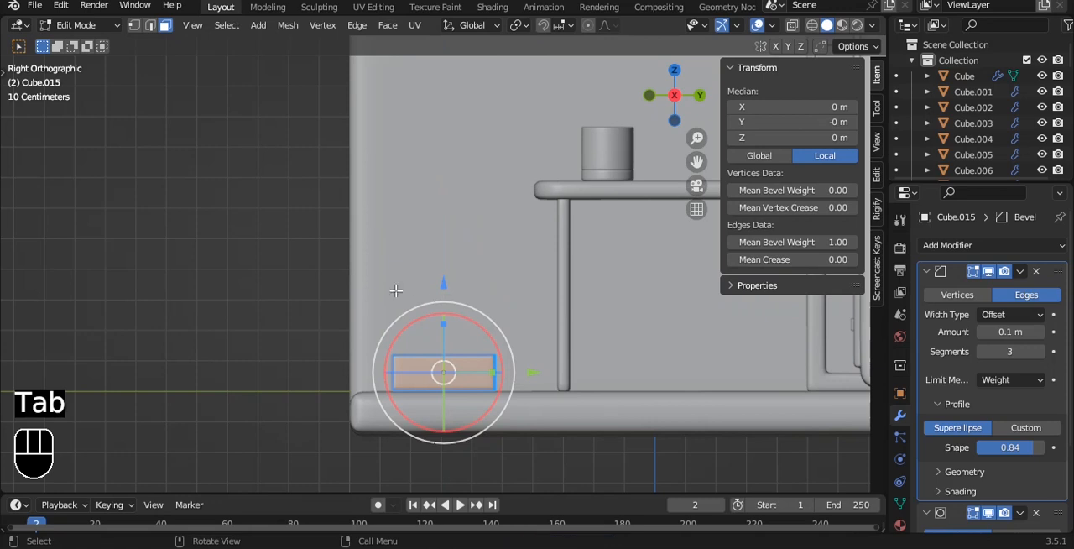
{"action": "key", "text": "1"}
{"action": "key", "text": "alt+z"}
{"action": "left_click_drag", "start_coordinate": [276, 279], "coordinate": [595, 376]}
{"action": "left_click_drag", "start_coordinate": [442, 265], "coordinate": [432, 115]}
- Enlarge the whole block uniformly and scale its height by 0.893
{"action": "key", "text": "a"}
{"action": "key", "text": "a"}
{"action": "key", "text": "s"}
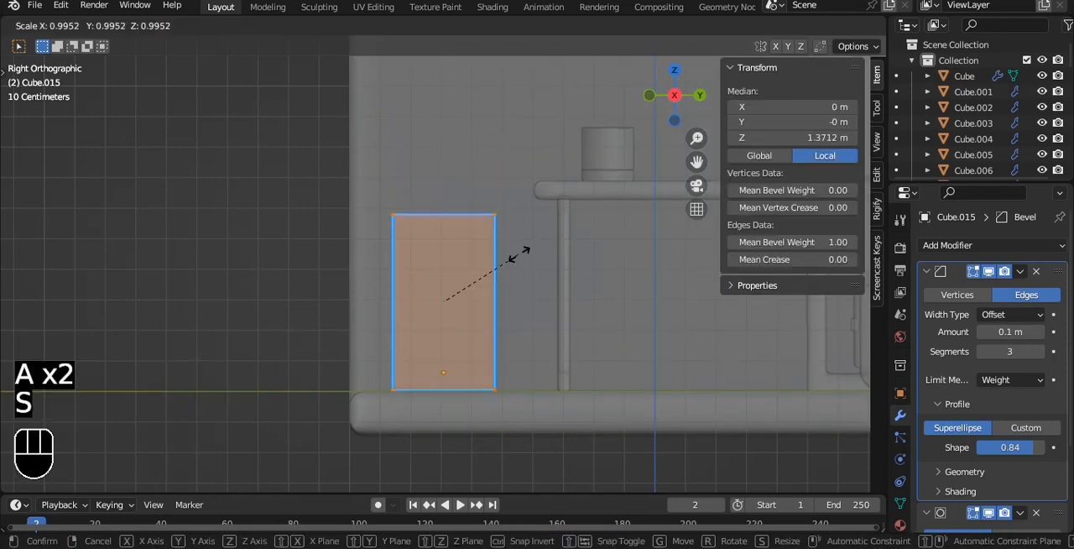
{"action": "left_click", "coordinate": [551, 254]}
{"action": "key", "text": "s"}
{"action": "key", "text": "z"}
{"action": "left_click", "coordinate": [529, 256]}
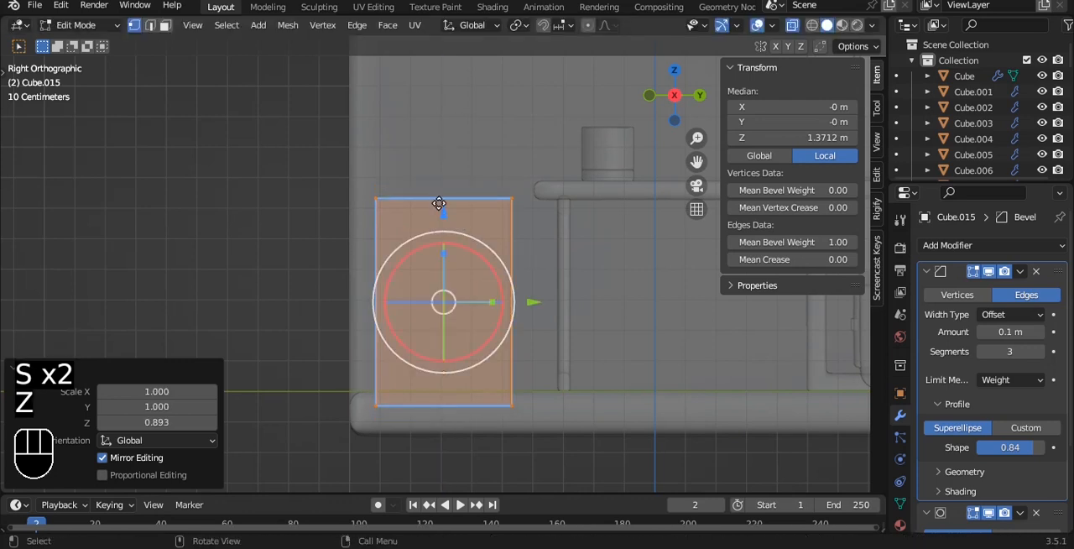
- Raise the block so its base stands on the floor, and lower its top vertices below desk height
{"action": "left_click_drag", "start_coordinate": [440, 208], "coordinate": [439, 189]}
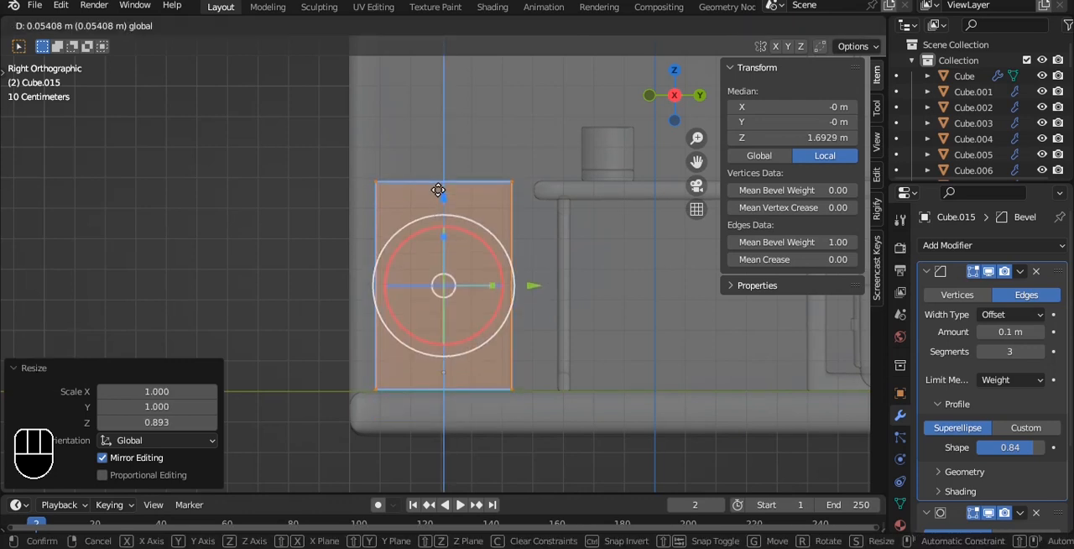
{"action": "left_click_drag", "start_coordinate": [438, 192], "coordinate": [437, 193]}
{"action": "left_click_drag", "start_coordinate": [326, 140], "coordinate": [553, 220]}
{"action": "left_click_drag", "start_coordinate": [446, 94], "coordinate": [443, 159]}
{"action": "scroll", "coordinate": [443, 118], "scroll_direction": "up", "scroll_amount": 3}
{"action": "left_click_drag", "start_coordinate": [443, 126], "coordinate": [443, 130]}
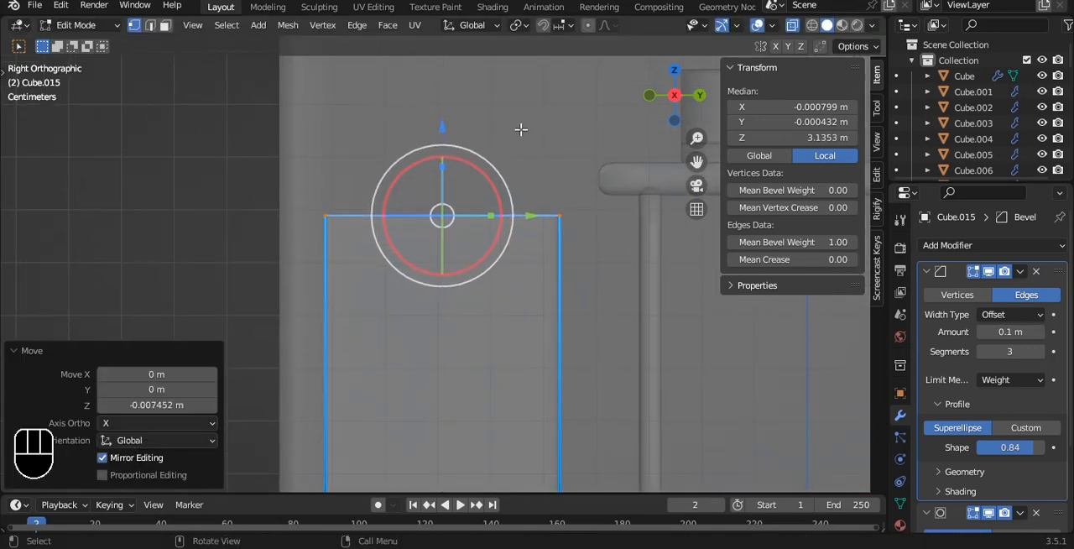
- Extrude the block's top face outward at scale 1.072, and extrude it slightly upward to form a thin overhanging slab
{"action": "key", "text": "e"}
{"action": "key", "text": "s"}
{"action": "left_click", "coordinate": [534, 129]}
{"action": "key", "text": "e"}
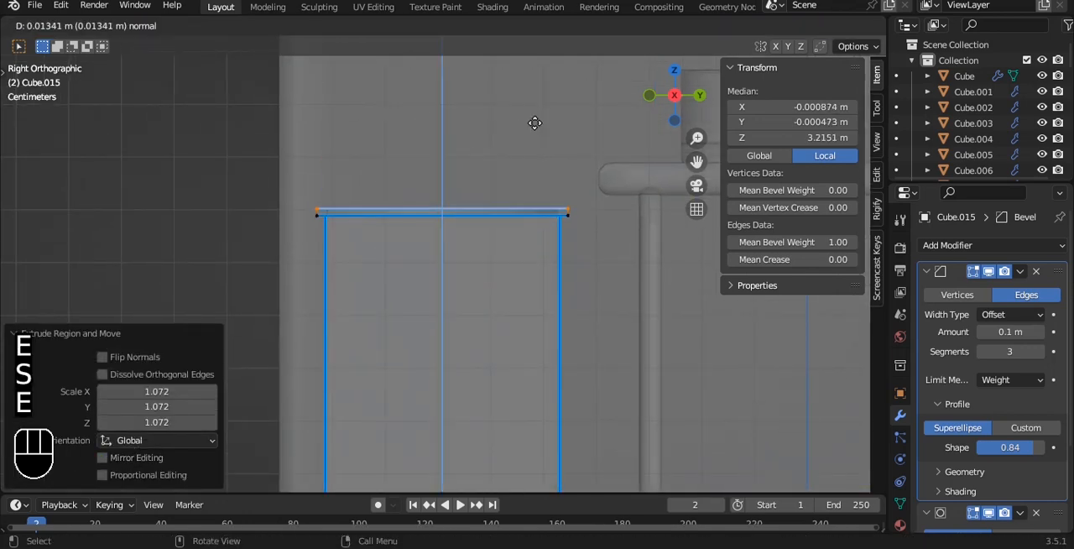
{"action": "left_click", "coordinate": [535, 123]}
{"action": "key", "text": "Tab"}
{"action": "key", "text": "alt+z"}
- Set the mean bevel weight of all the block's edges to 1.00
{"action": "left_click_drag", "start_coordinate": [374, 143], "coordinate": [513, 220], "text": "alt"}
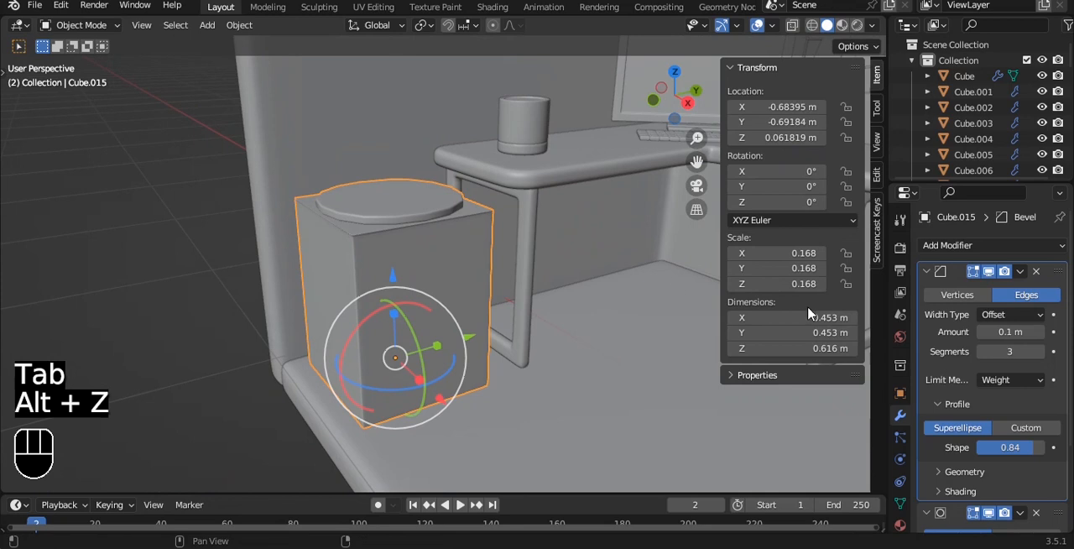
{"action": "left_click", "coordinate": [468, 257]}
{"action": "key", "text": "Tab"}
{"action": "key", "text": "a"}
{"action": "key", "text": "a"}
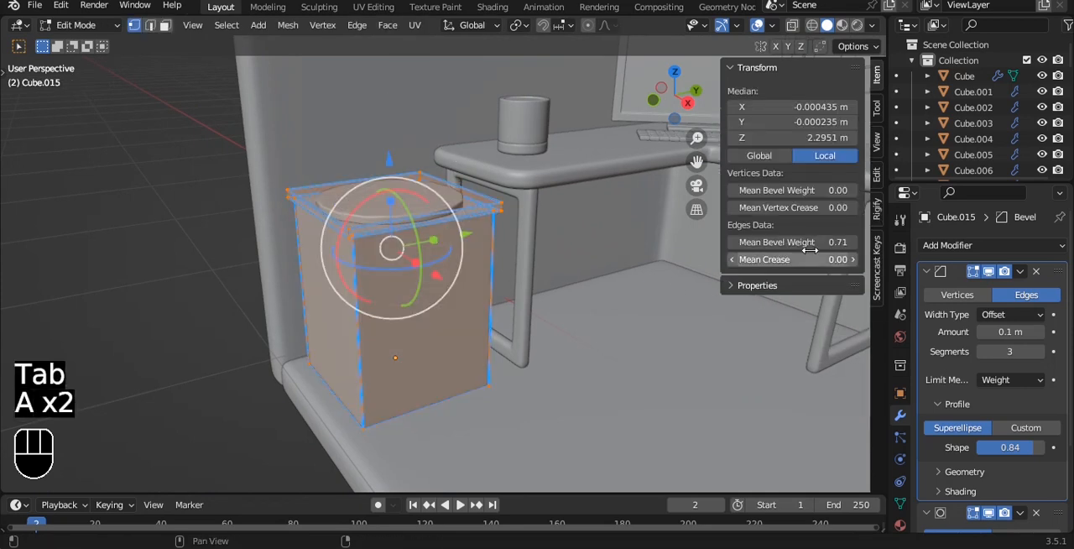
{"action": "left_click_drag", "start_coordinate": [792, 242], "coordinate": [818, 242]}
{"action": "key", "text": "Tab"}
- Apply auto smooth shading at 30° to the cabinet block and save the file
{"action": "middle_click_drag", "start_coordinate": [457, 230], "coordinate": [520, 233]}
{"action": "scroll", "coordinate": [520, 233], "scroll_direction": "up", "scroll_amount": 4}
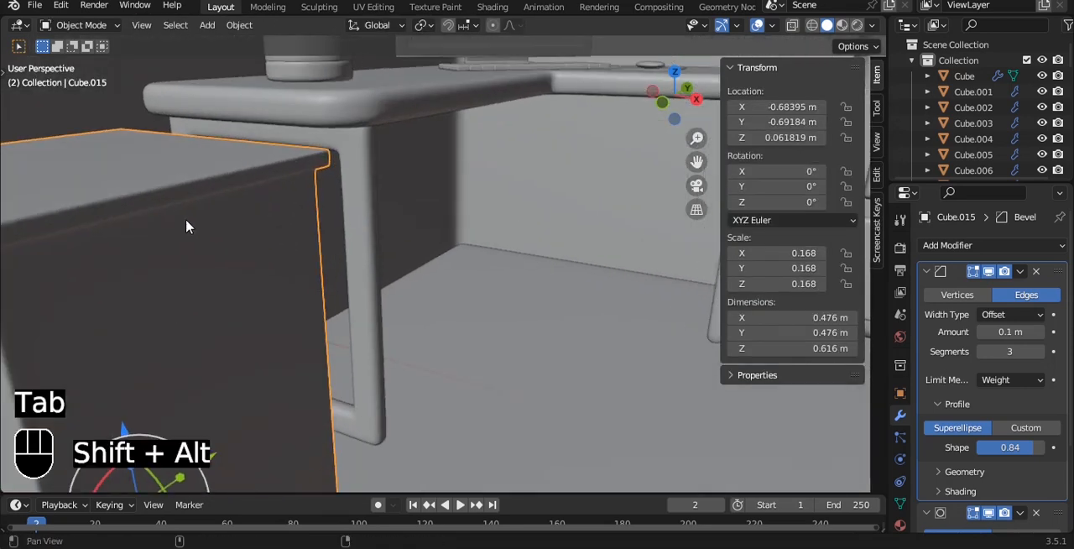
{"action": "middle_click_drag", "start_coordinate": [270, 218], "coordinate": [514, 234], "text": "alt+shift"}
{"action": "right_click", "coordinate": [515, 239]}
{"action": "left_click", "coordinate": [515, 238]}
{"action": "key", "text": "grave"}
{"action": "left_click", "coordinate": [451, 172]}
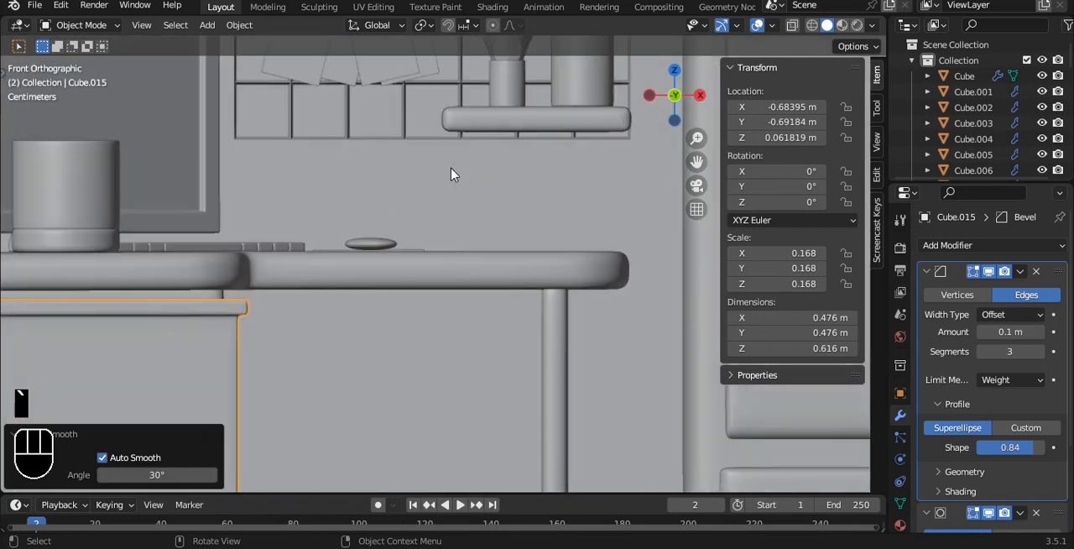
{"action": "key", "text": "ctrl+s"}
- Narrow the cabinet along X with a scale factor of 0.871
{"action": "scroll", "coordinate": [450, 172], "scroll_direction": "down", "scroll_amount": 5}
{"action": "middle_click_drag", "start_coordinate": [450, 172], "coordinate": [386, 248], "text": "alt"}
{"action": "scroll", "coordinate": [386, 248], "scroll_direction": "up", "scroll_amount": 4}
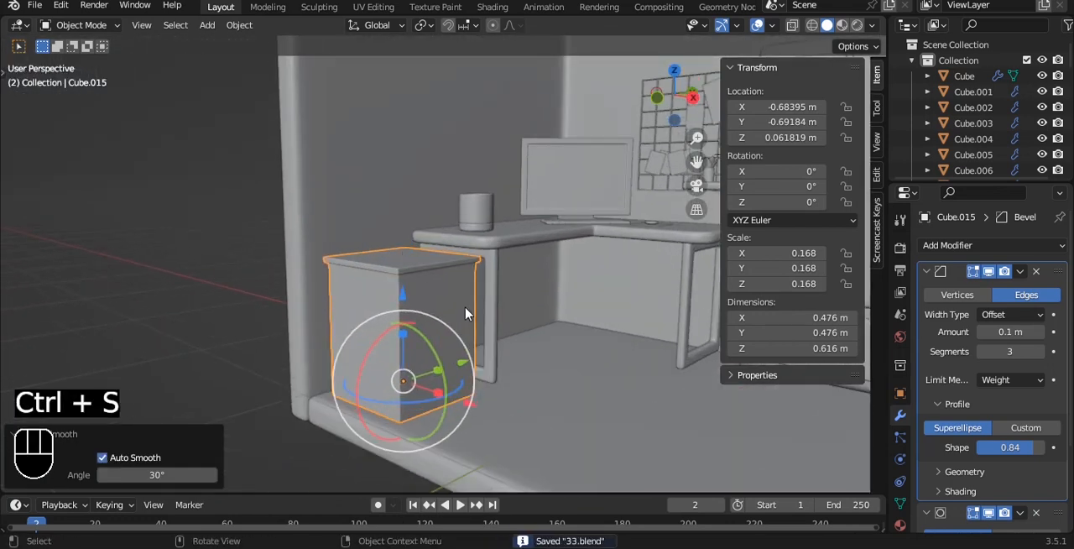
{"action": "key", "text": "grave"}
{"action": "left_click", "coordinate": [420, 277]}
{"action": "key", "text": "s"}
{"action": "key", "text": "x"}
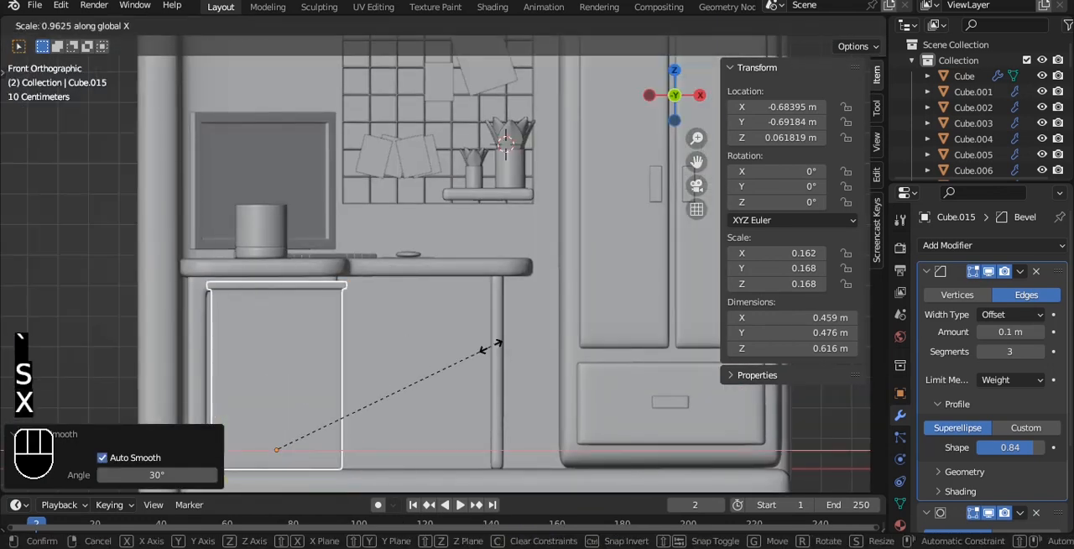
{"action": "left_click", "coordinate": [473, 356]}
- Duplicate the cabinet's front face in place and separate the copy into its own object
{"action": "middle_click_drag", "start_coordinate": [474, 357], "coordinate": [543, 346], "text": "alt"}
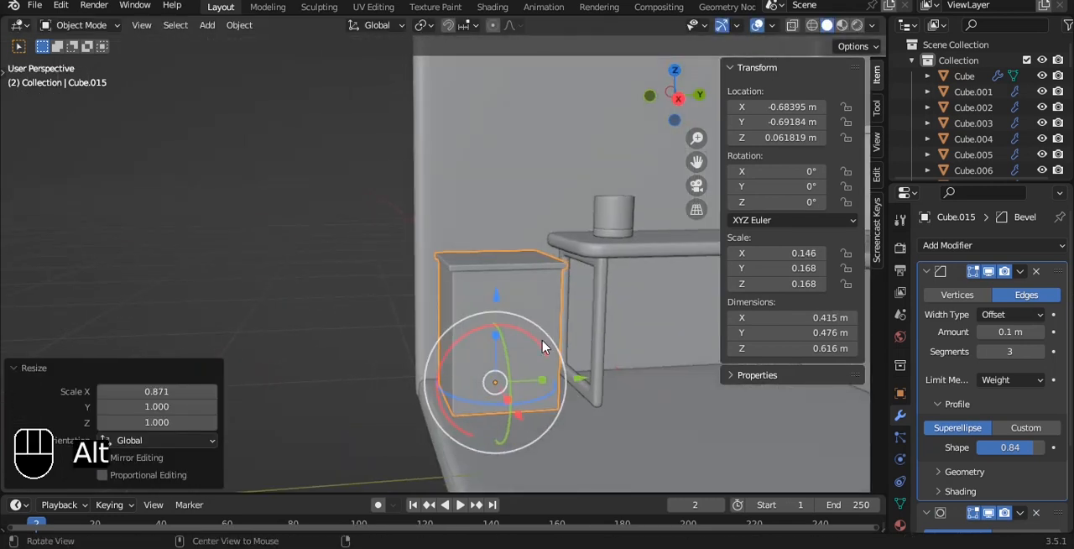
{"action": "scroll", "coordinate": [542, 277], "scroll_direction": "up", "scroll_amount": 3}
{"action": "middle_click_drag", "start_coordinate": [540, 268], "coordinate": [498, 224]}
{"action": "key", "text": "Tab"}
{"action": "key", "text": "3"}
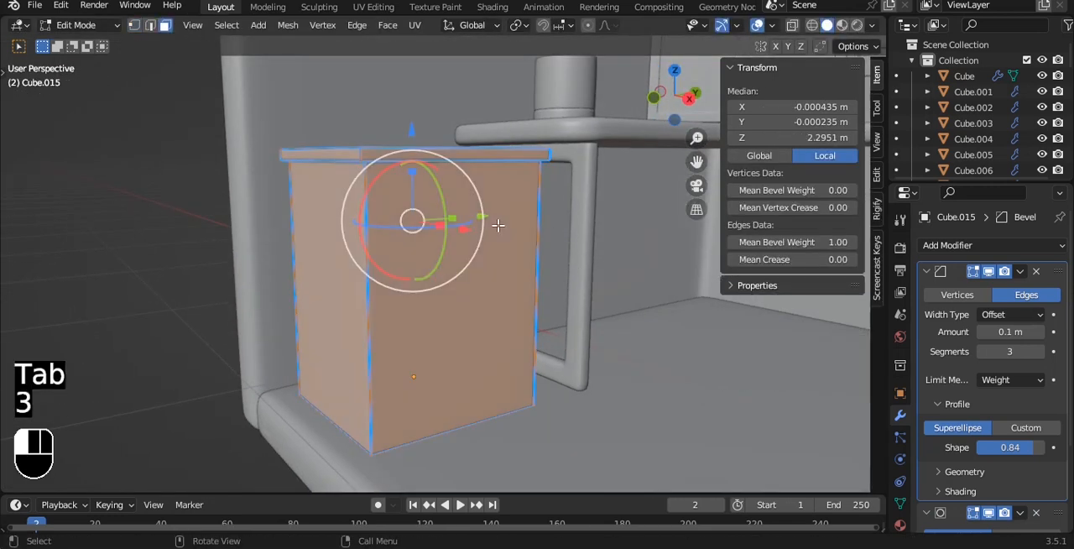
{"action": "key", "text": "shift+d"}
{"action": "right_click", "coordinate": [601, 223]}
{"action": "key", "text": "p"}
{"action": "left_click", "coordinate": [604, 225]}
{"action": "key", "text": "Tab"}
- Select the separated front face, save the file, and set the face's origin to its geometry
{"action": "key", "text": "alt+z"}
{"action": "left_click", "coordinate": [486, 264]}
{"action": "key", "text": "alt+z"}
{"action": "key", "text": "ctrl+s"}
{"action": "key", "text": "q"}
{"action": "left_click", "coordinate": [487, 268]}
{"action": "middle_click_drag", "start_coordinate": [486, 269], "coordinate": [578, 257], "text": "alt"}
- Scale the separated face along Z to about 0.151 m high and raise it about 0.204 m
{"action": "key", "text": "s"}
{"action": "key", "text": "z"}
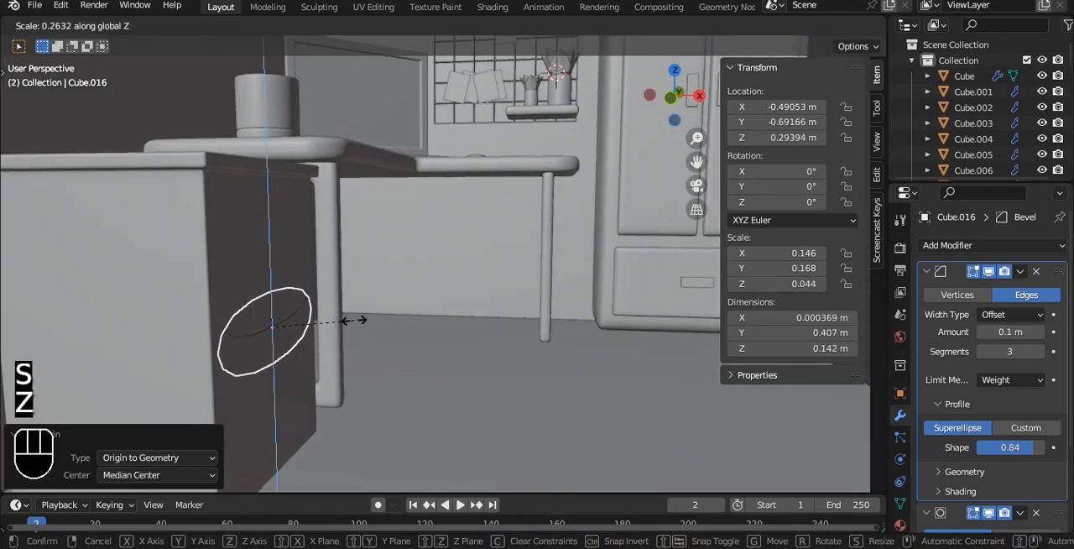
{"action": "left_click", "coordinate": [354, 320]}
{"action": "key", "text": "g"}
{"action": "key", "text": "z"}
{"action": "left_click", "coordinate": [289, 143]}
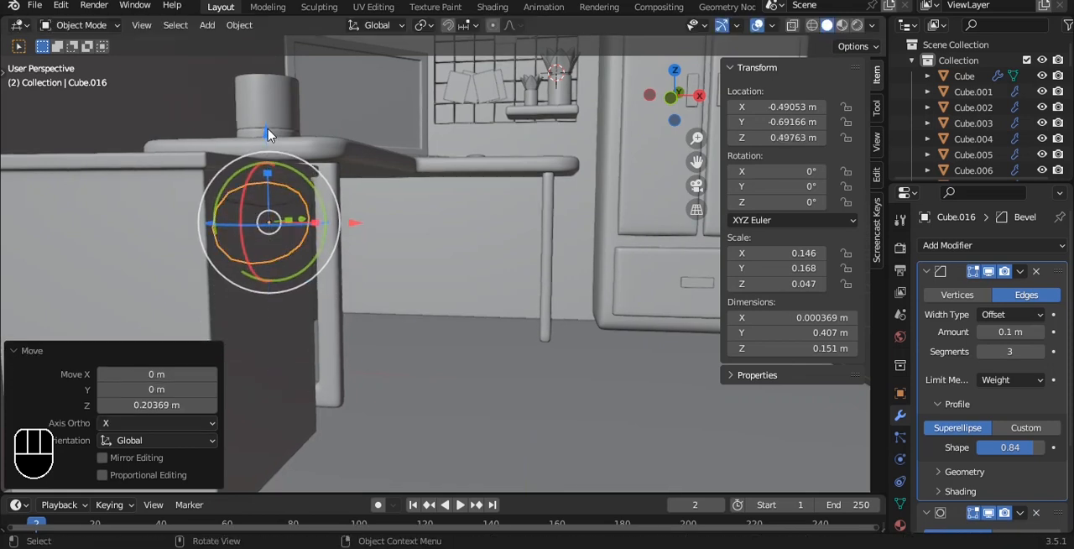
- Extrude the separated face into a thin drawer front and raise the bevel weight of all its edges
{"action": "key", "text": "grave"}
{"action": "left_click", "coordinate": [171, 81]}
{"action": "key", "text": "Tab"}
{"action": "key", "text": "a"}
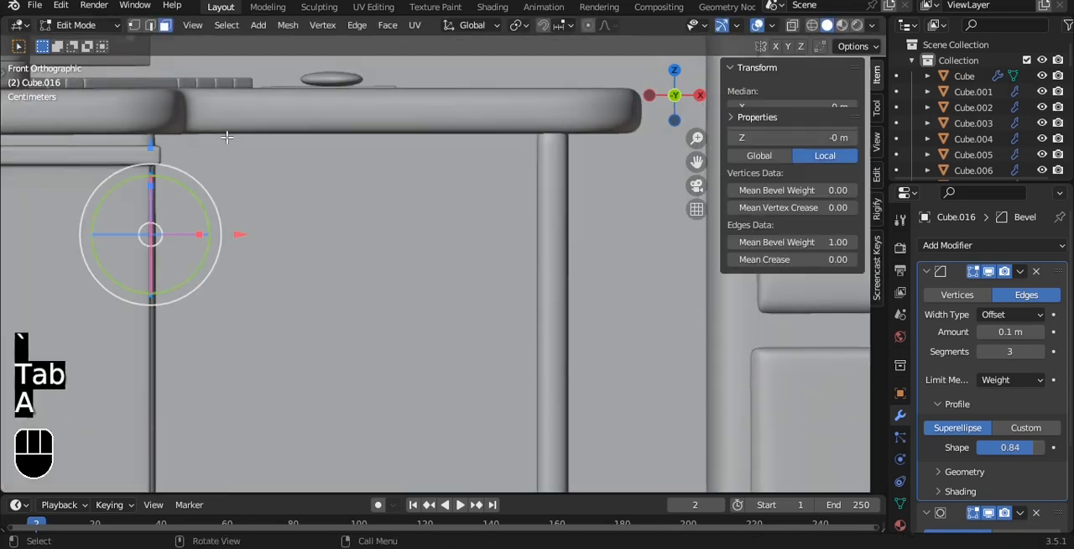
{"action": "key", "text": "e"}
{"action": "left_click", "coordinate": [234, 137]}
{"action": "key", "text": "a"}
{"action": "key", "text": "a"}
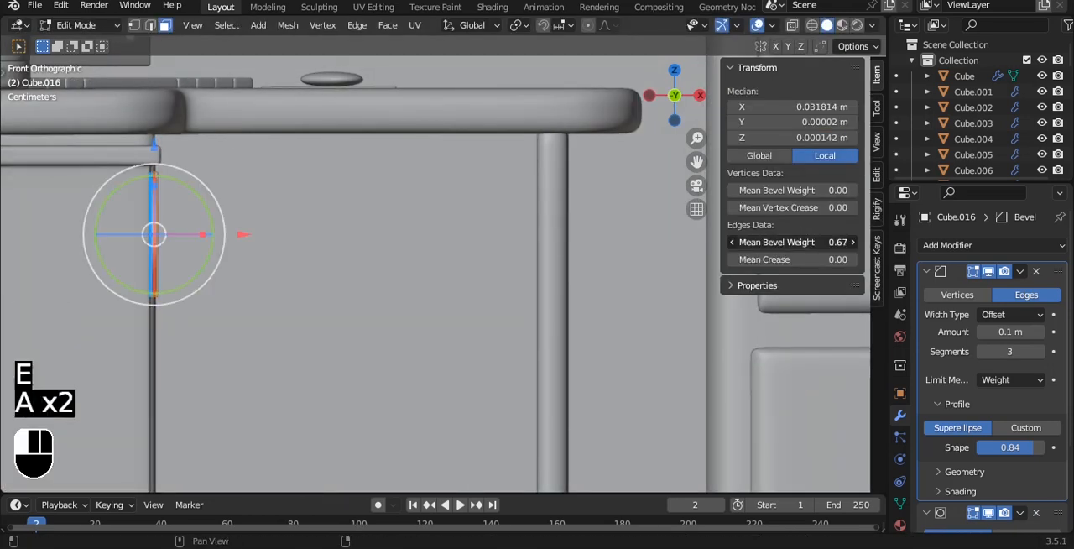
- Scale the drawer front along Y to about 0.42 m wide so it fits within the cabinet's front
{"action": "key", "text": "Tab"}
{"action": "key", "text": "grave"}
{"action": "left_click", "coordinate": [432, 161]}
{"action": "middle_click_drag", "start_coordinate": [486, 201], "coordinate": [250, 211], "text": "alt+shift"}
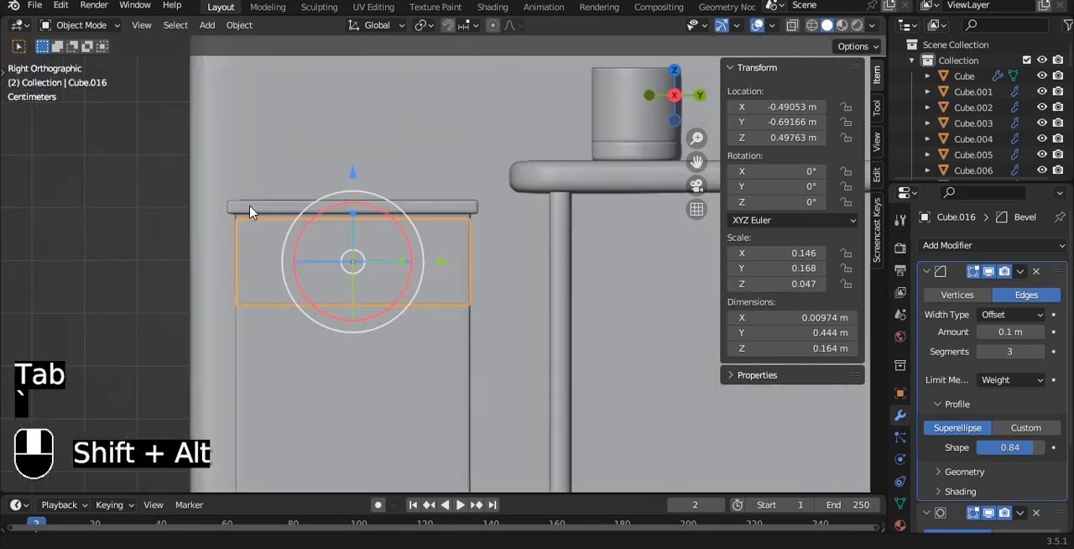
{"action": "scroll", "coordinate": [250, 212], "scroll_direction": "up", "scroll_amount": 3}
{"action": "key", "text": "s"}
{"action": "key", "text": "x"}
{"action": "key", "text": "y"}
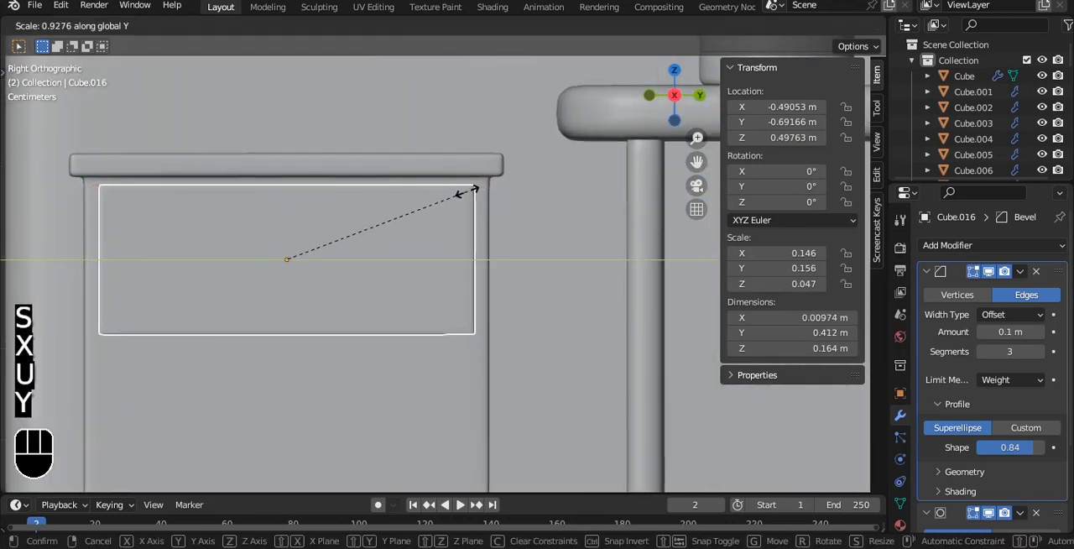
{"action": "left_click", "coordinate": [471, 191]}
- Nudge the drawer front down to Z 0.49504 m, move it -0.00345 m along X into the cabinet, and save
{"action": "left_click_drag", "start_coordinate": [294, 172], "coordinate": [466, 225]}
{"action": "left_click_drag", "start_coordinate": [9, 256], "coordinate": [290, 232], "text": "alt+shift"}
{"action": "key", "text": "grave"}
{"action": "left_click", "coordinate": [242, 201]}
{"action": "scroll", "coordinate": [339, 228], "scroll_direction": "up", "scroll_amount": 2}
{"action": "left_click_drag", "start_coordinate": [519, 229], "coordinate": [515, 228]}
{"action": "key", "text": "grave"}
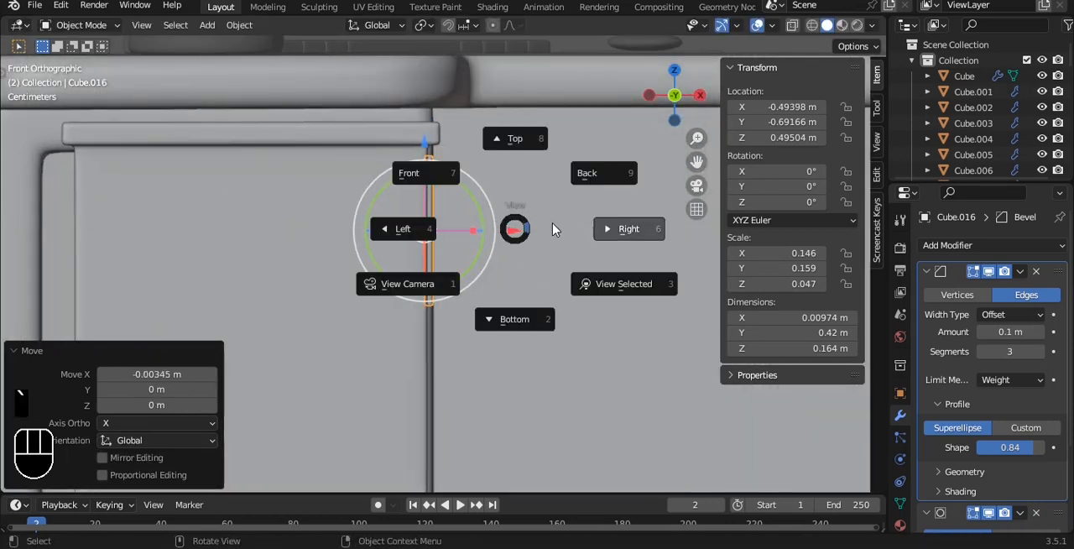
{"action": "left_click", "coordinate": [629, 227]}
{"action": "key", "text": "ctrl+s"}
{"action": "left_click_drag", "start_coordinate": [414, 185], "coordinate": [384, 180], "text": "alt+shift"}
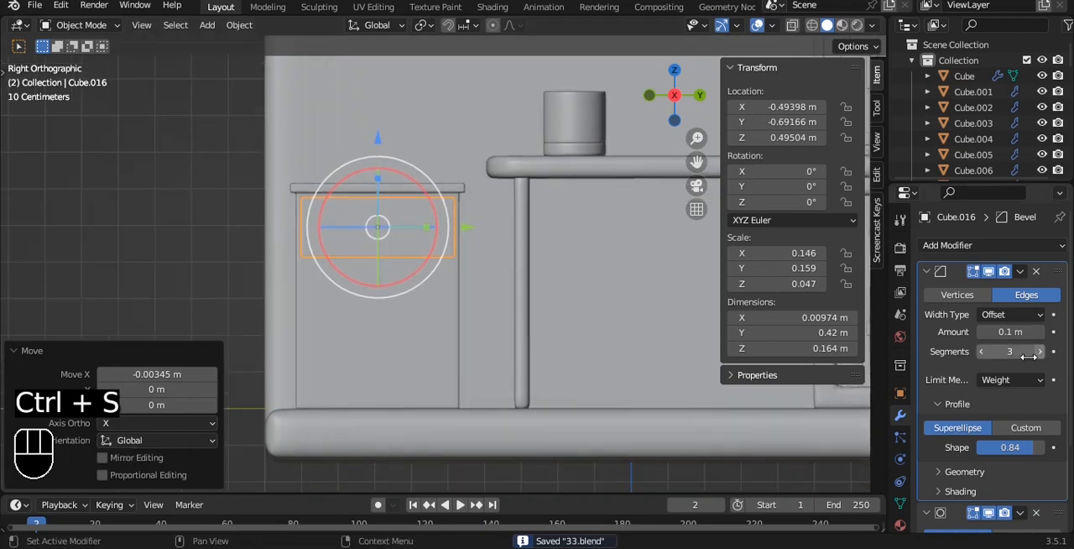
- Add an Array modifier to the drawer front with count 3 and relative offset X 0, Z -1.1
{"action": "left_click_drag", "start_coordinate": [927, 271], "coordinate": [927, 292]}
{"action": "left_click", "coordinate": [945, 246]}
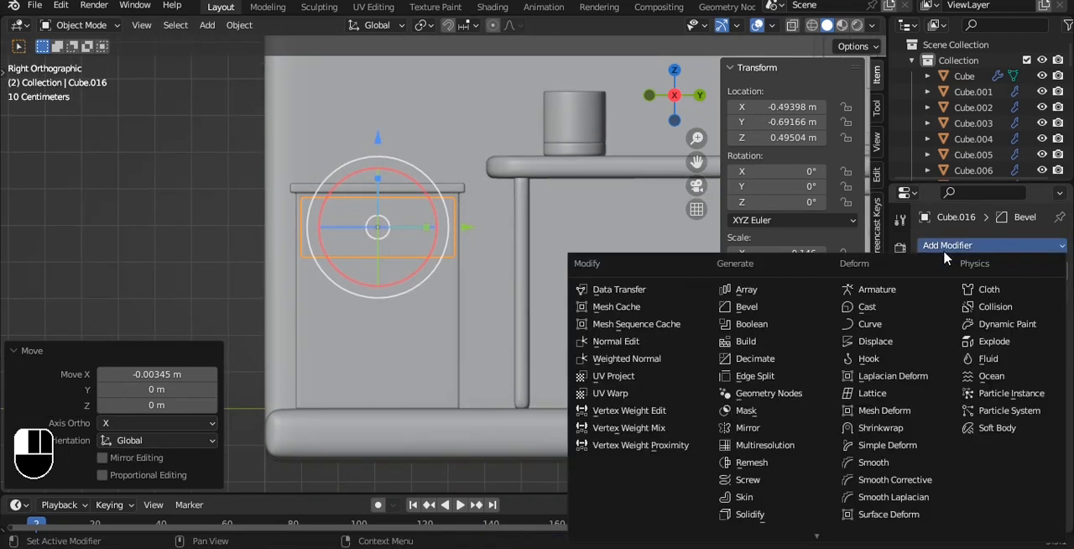
{"action": "left_click", "coordinate": [783, 288]}
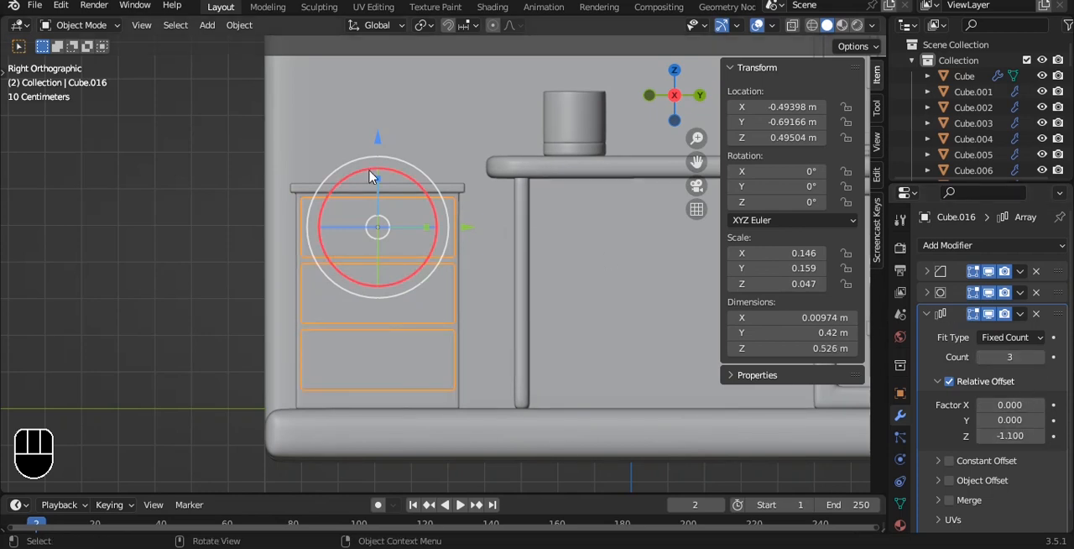
- Lower the drawer fronts about 0.019 m, scale them along Y to about 0.393 m wide, and save the file
{"action": "left_click_drag", "start_coordinate": [377, 146], "coordinate": [375, 152]}
{"action": "scroll", "coordinate": [460, 168], "scroll_direction": "up", "scroll_amount": 2}
{"action": "key", "text": "s"}
{"action": "key", "text": "y"}
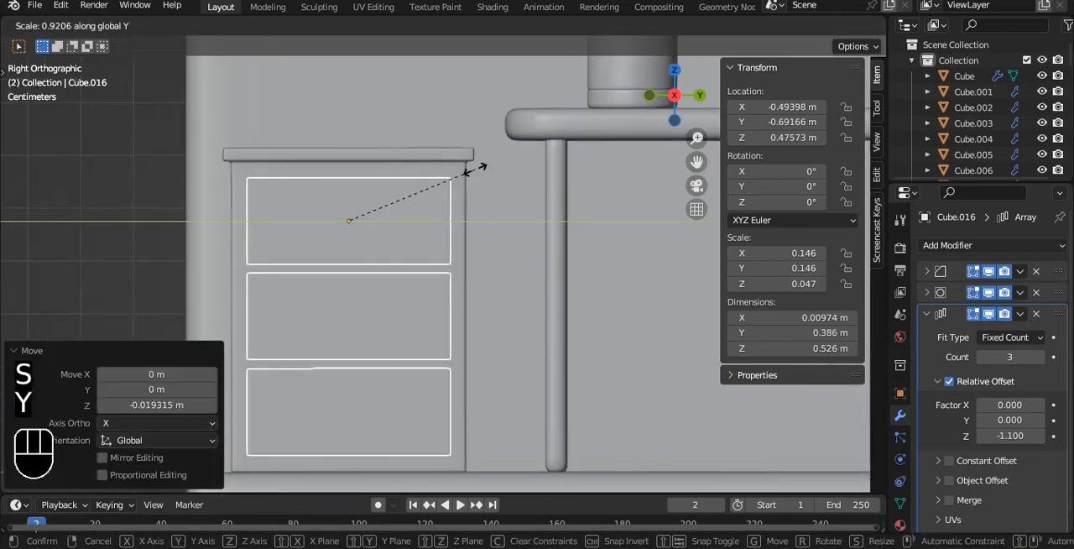
{"action": "left_click", "coordinate": [479, 173]}
{"action": "middle_click_drag", "start_coordinate": [479, 173], "coordinate": [444, 216], "text": "alt"}
{"action": "key", "text": "a"}
{"action": "scroll", "coordinate": [542, 218], "scroll_direction": "down", "scroll_amount": 4}
{"action": "key", "text": "ctrl+s"}
- Duplicate the drawer fronts with the copy pulled out along X, and remove the copy's Array modifier
{"action": "scroll", "coordinate": [444, 215], "scroll_direction": "up", "scroll_amount": 2}
{"action": "scroll", "coordinate": [442, 217], "scroll_direction": "up", "scroll_amount": 2}
{"action": "left_click", "coordinate": [408, 220]}
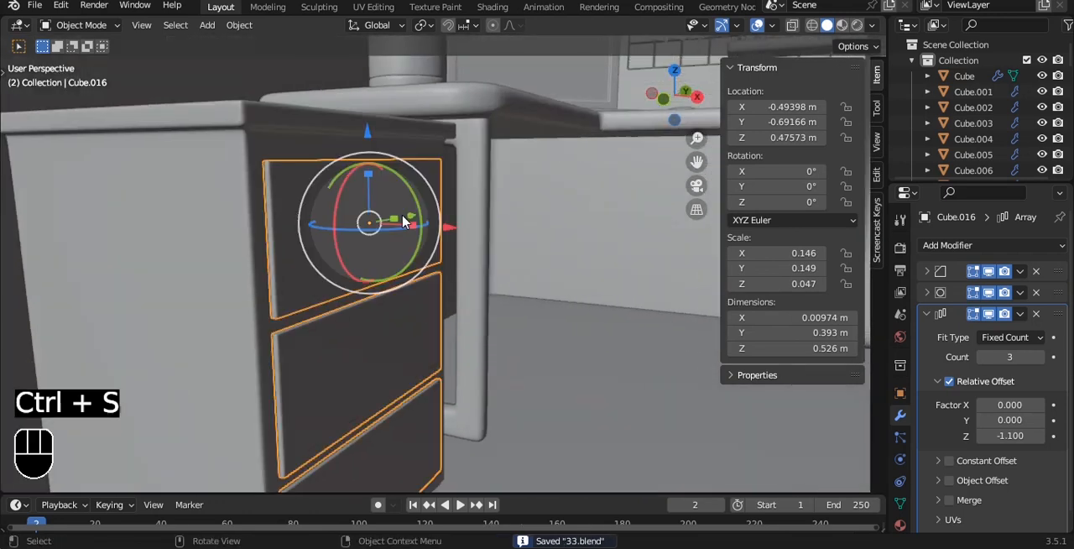
{"action": "scroll", "coordinate": [412, 224], "scroll_direction": "down", "scroll_amount": 2}
{"action": "key", "text": "shift+d"}
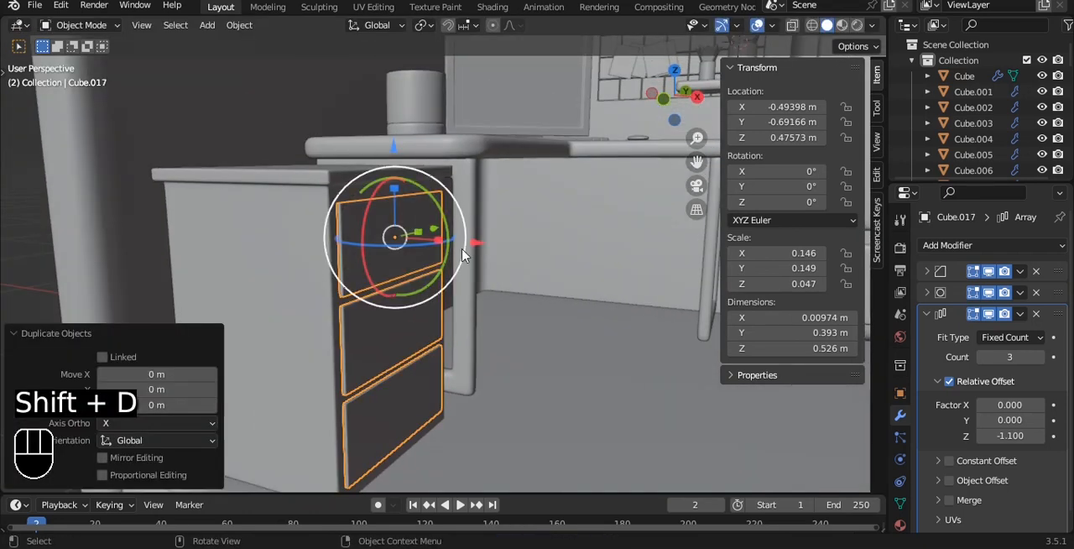
{"action": "left_click", "coordinate": [444, 225]}
{"action": "left_click", "coordinate": [1034, 313]}
- Scale the copied panel down uniformly to a handle about 0.073 m wide and 0.03 m high
{"action": "key", "text": "s"}
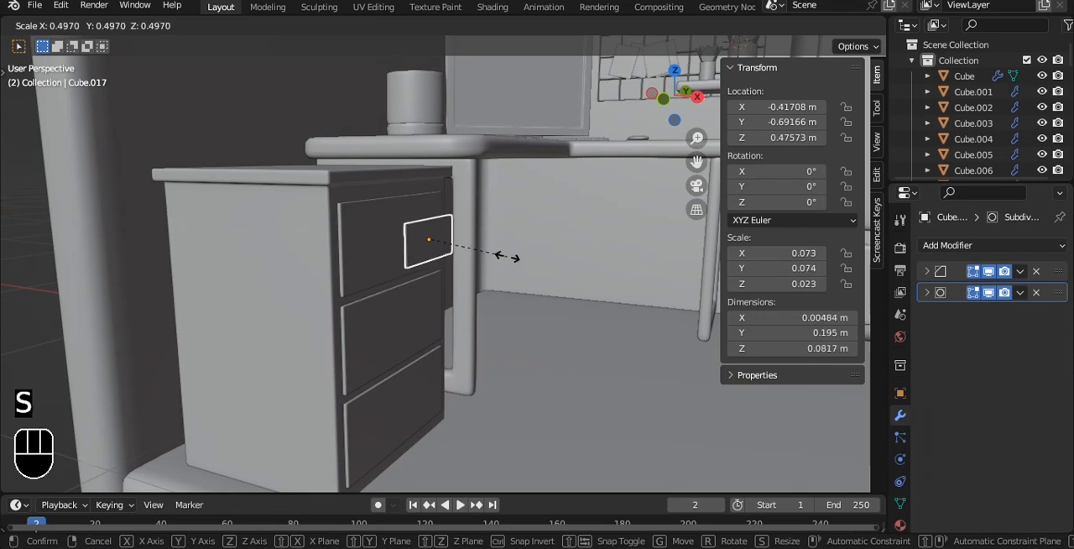
{"action": "left_click", "coordinate": [503, 254]}
{"action": "middle_click_drag", "start_coordinate": [504, 254], "coordinate": [514, 239], "text": "alt"}
{"action": "scroll", "coordinate": [515, 239], "scroll_direction": "up", "scroll_amount": 2}
{"action": "left_click_drag", "start_coordinate": [341, 211], "coordinate": [372, 261], "text": "alt+shift"}
{"action": "key", "text": "s"}
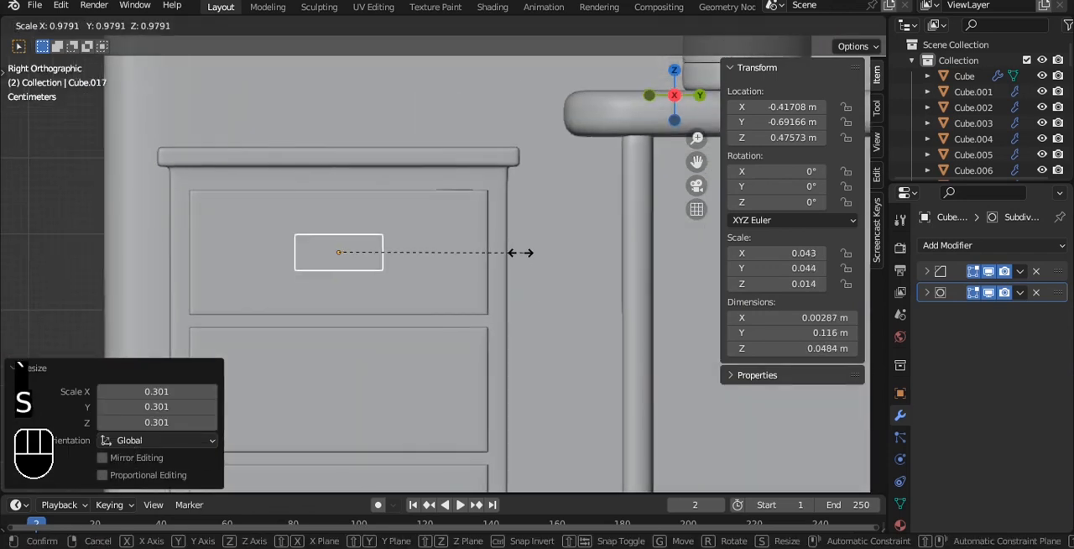
{"action": "left_click", "coordinate": [453, 249]}
- Thicken the handle along X with a scale factor of 4.453 and move it against the top drawer front
{"action": "middle_click_drag", "start_coordinate": [398, 230], "coordinate": [495, 370]}
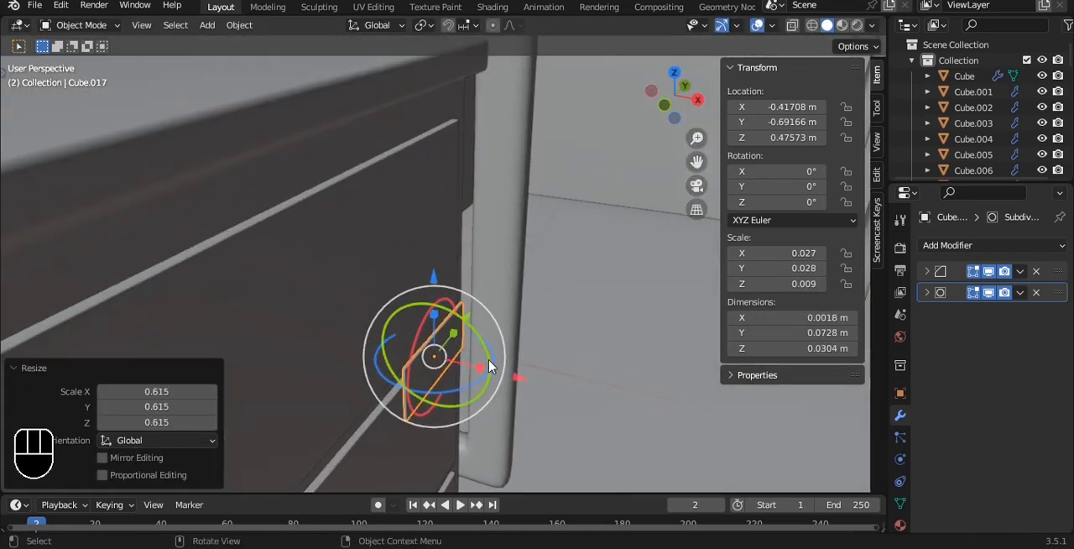
{"action": "key", "text": "s"}
{"action": "key", "text": "x"}
{"action": "left_click", "coordinate": [647, 391]}
{"action": "key", "text": "g"}
{"action": "key", "text": "x"}
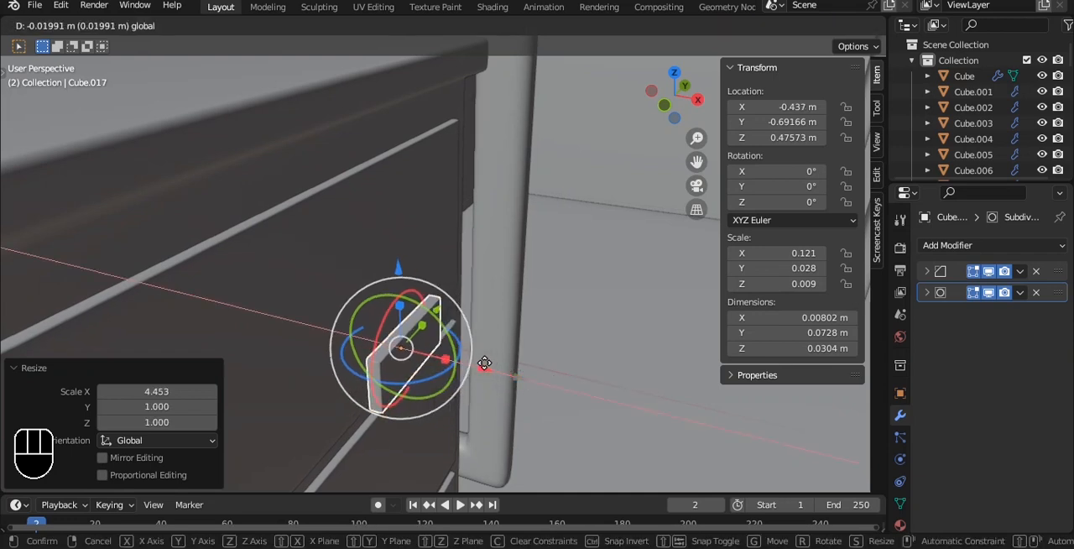
{"action": "left_click", "coordinate": [406, 329]}
- Set the handle's origin to its geometry and save the file
{"action": "key", "text": "q"}
{"action": "left_click", "coordinate": [480, 273]}
{"action": "key", "text": "grave"}
{"action": "key", "text": "grave"}
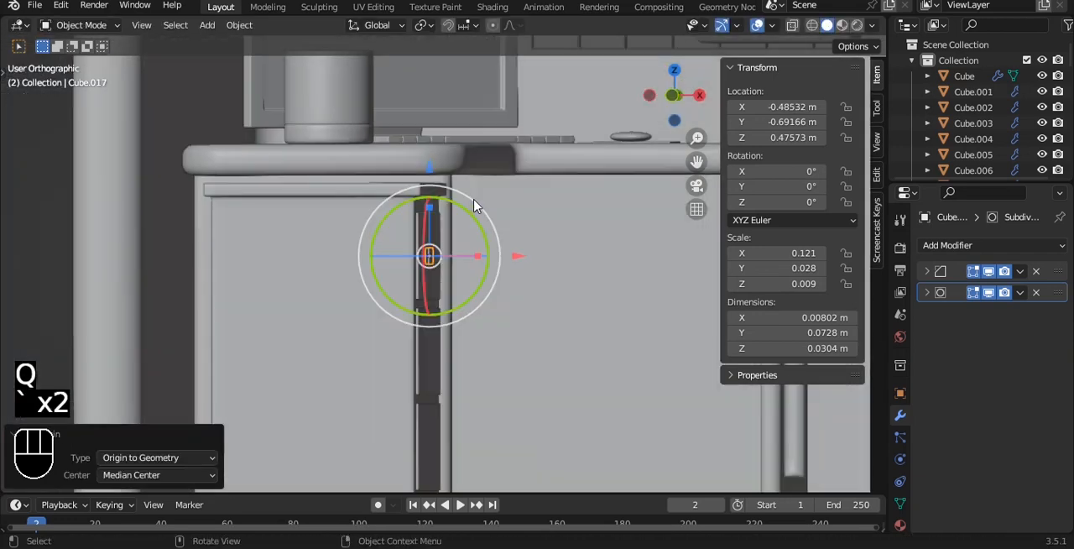
{"action": "key", "text": "ctrl+s"}
- Add an Array modifier to the handle with count 3 and relative offset X 0, Z -5.8, and save
{"action": "left_click", "coordinate": [967, 245]}
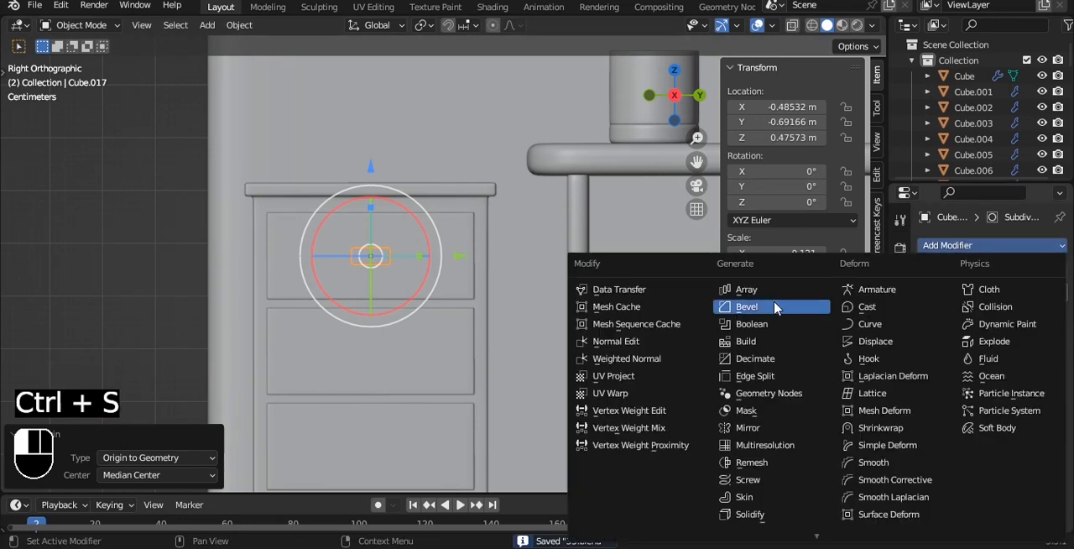
{"action": "left_click", "coordinate": [798, 307]}
{"action": "middle_click_drag", "start_coordinate": [532, 299], "coordinate": [525, 214], "text": "shift"}
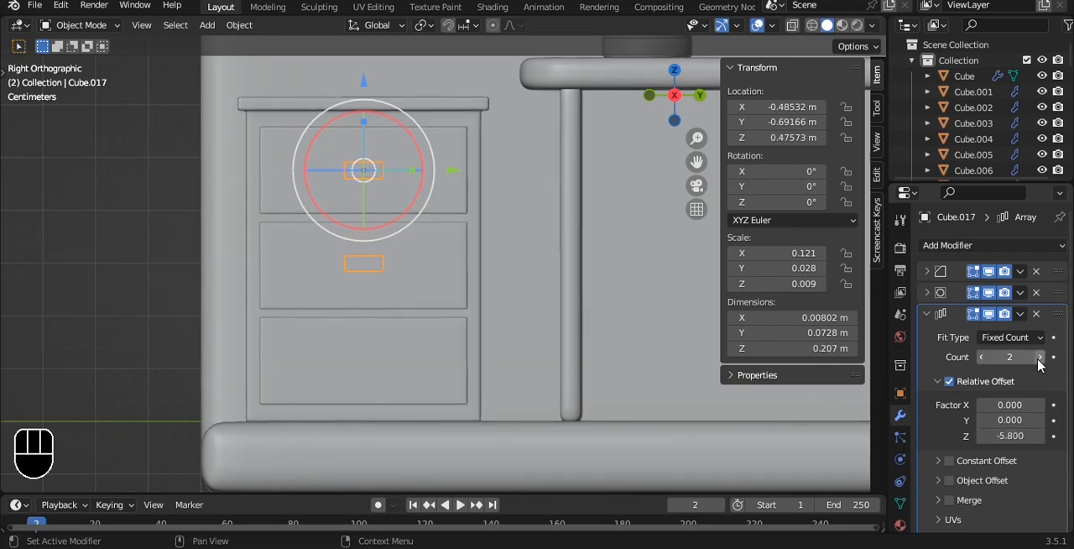
{"action": "left_click", "coordinate": [118, 224]}
{"action": "left_click_drag", "start_coordinate": [259, 234], "coordinate": [467, 253], "text": "alt"}
{"action": "key", "text": "ctrl+s"}
- Scale the handles along X to 0.0125 m deep, shift them outward to X -0.48175 m, and save the file
{"action": "scroll", "coordinate": [414, 243], "scroll_direction": "down", "scroll_amount": 3}
{"action": "scroll", "coordinate": [467, 253], "scroll_direction": "up", "scroll_amount": 3}
{"action": "scroll", "coordinate": [467, 253], "scroll_direction": "down", "scroll_amount": 2}
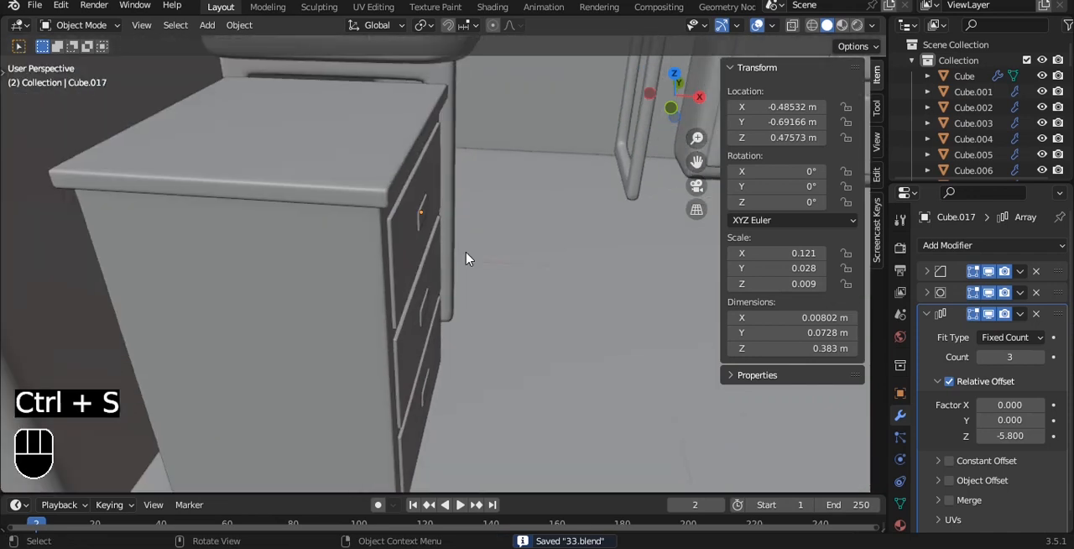
{"action": "scroll", "coordinate": [451, 233], "scroll_direction": "up", "scroll_amount": 6}
{"action": "left_click", "coordinate": [367, 120]}
{"action": "left_click_drag", "start_coordinate": [373, 113], "coordinate": [477, 332], "text": "alt+shift"}
{"action": "left_click_drag", "start_coordinate": [487, 334], "coordinate": [497, 333]}
{"action": "scroll", "coordinate": [506, 312], "scroll_direction": "down", "scroll_amount": 9}
{"action": "key", "text": "a"}
{"action": "middle_click_drag", "start_coordinate": [506, 312], "coordinate": [399, 276]}
{"action": "key", "text": "ctrl+s"}
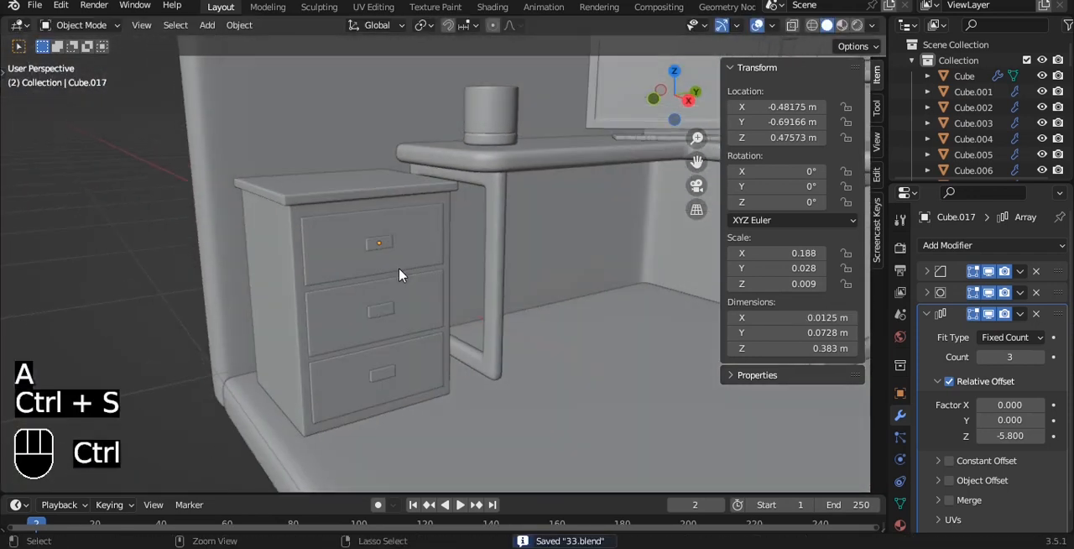
- Examine the whole room scene with the drawer cabinet from several angles and from the front
{"action": "scroll", "coordinate": [398, 250], "scroll_direction": "down", "scroll_amount": 1}
{"action": "left_click_drag", "start_coordinate": [445, 225], "coordinate": [412, 218], "text": "alt"}
{"action": "left_click_drag", "start_coordinate": [469, 195], "coordinate": [388, 231], "text": "alt+shift"}
{"action": "left_click_drag", "start_coordinate": [333, 207], "coordinate": [432, 197], "text": "alt+shift"}
{"action": "scroll", "coordinate": [386, 212], "scroll_direction": "down", "scroll_amount": 5}
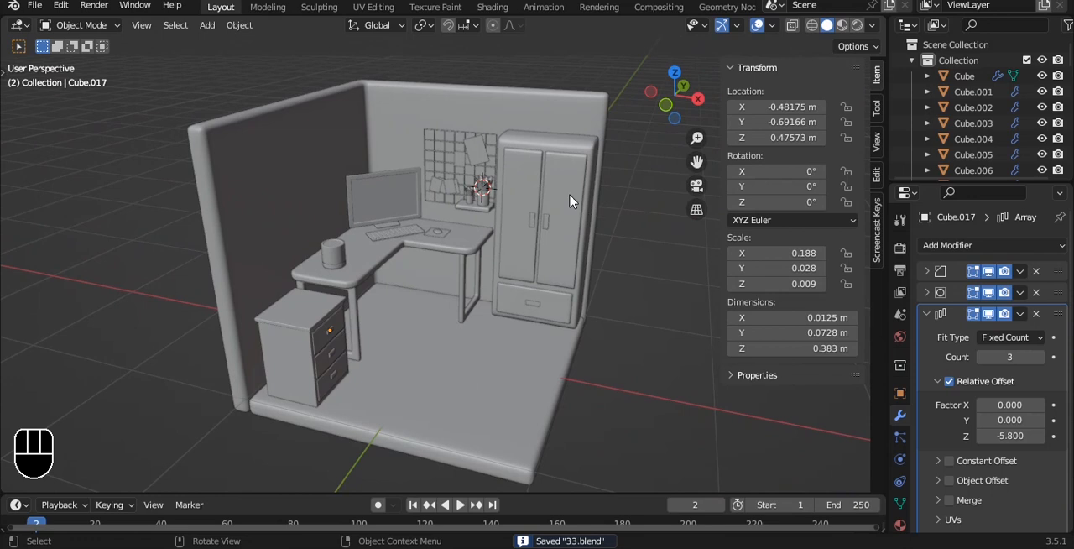
{"action": "scroll", "coordinate": [570, 201], "scroll_direction": "up", "scroll_amount": 8}
{"action": "middle_click_drag", "start_coordinate": [534, 148], "coordinate": [366, 390], "text": "alt+shift"}
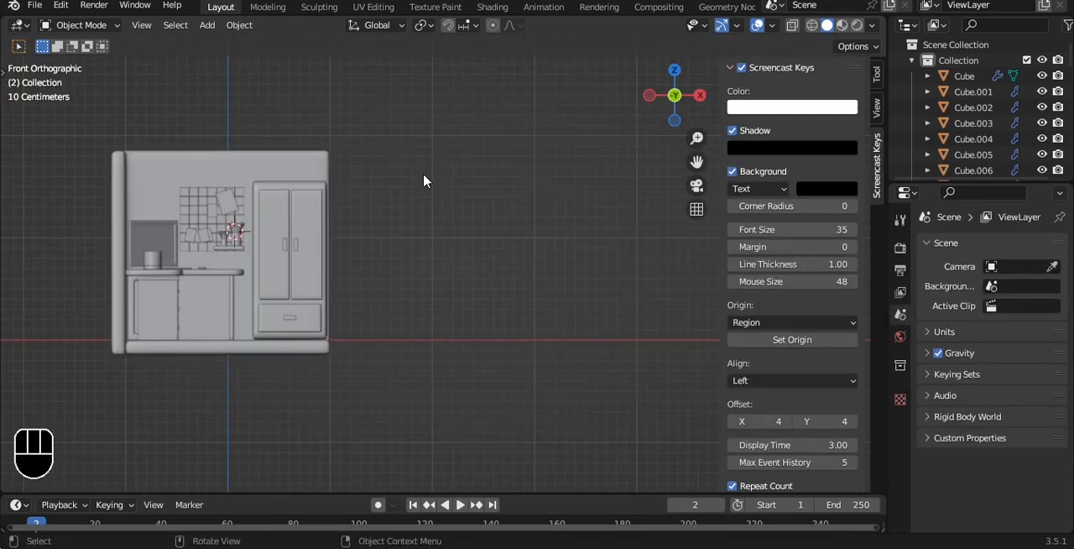
- Add a plane, rotate it 90° about X, and move it along X to 2.2819 m, beside the room
{"action": "key", "text": "shift+a"}
{"action": "mouse_move", "coordinate": [424, 151]}
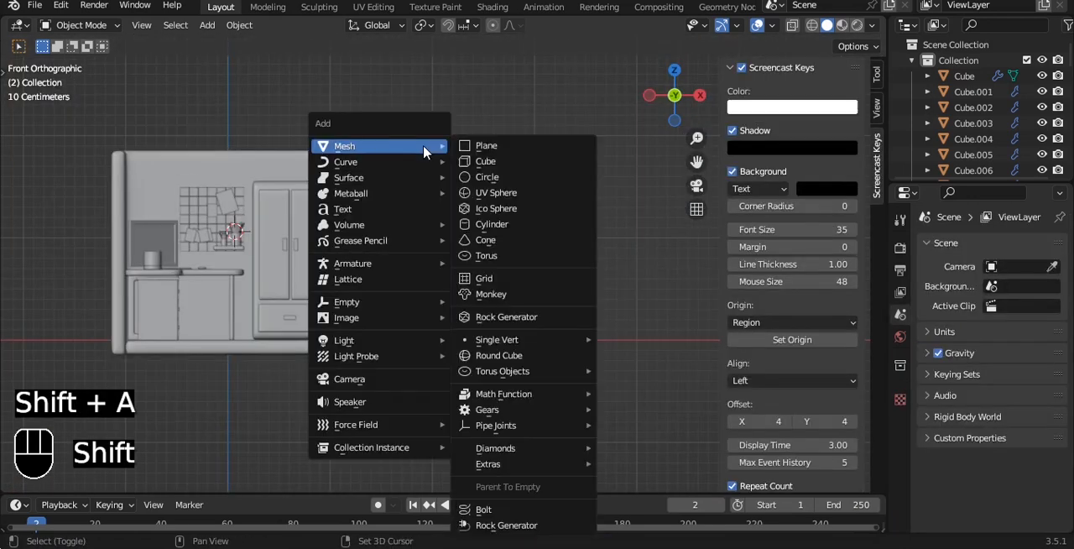
{"action": "left_click", "coordinate": [490, 147]}
{"action": "type", "text": "rx"}
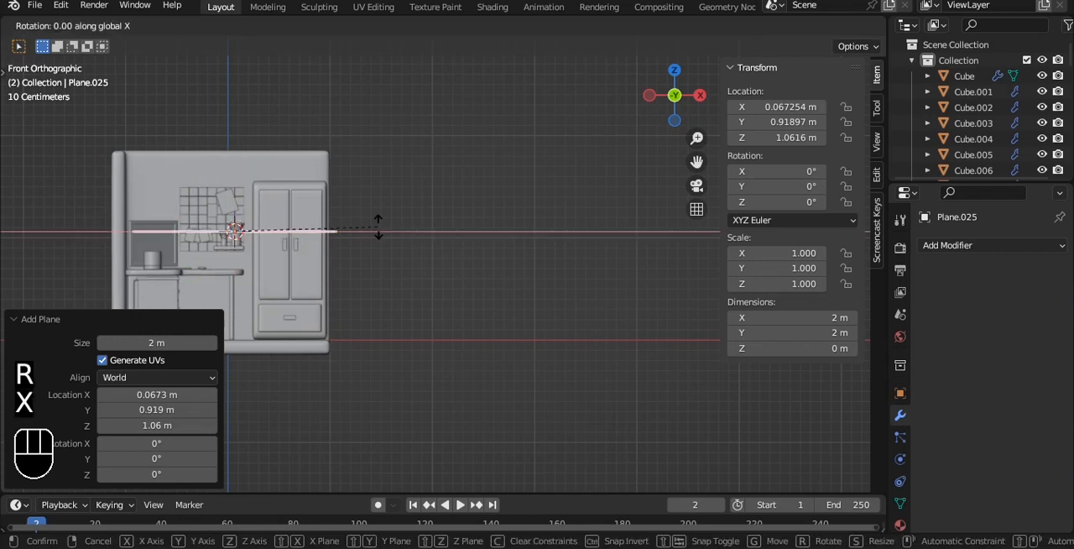
{"action": "type", "text": "90"}
{"action": "left_click", "coordinate": [379, 233]}
{"action": "left_click_drag", "start_coordinate": [324, 232], "coordinate": [530, 234]}
- Narrow the upright plane along X to 0.162 m and give it a Subdivision Surface modifier with viewport level 3
{"action": "key", "text": "s"}
{"action": "key", "text": "x"}
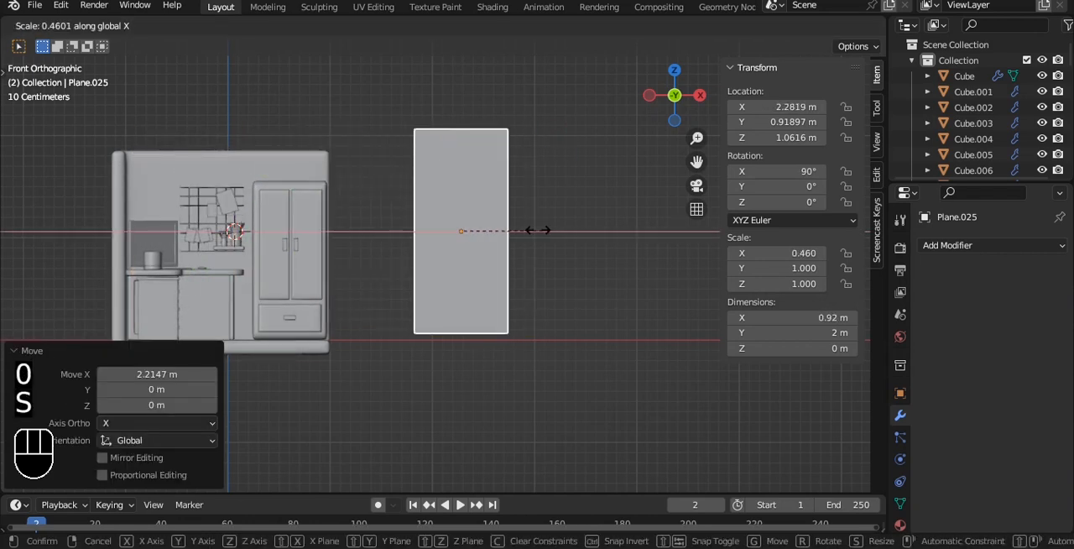
{"action": "left_click", "coordinate": [466, 245]}
{"action": "key", "text": "ctrl+2"}
{"action": "scroll", "coordinate": [506, 168], "scroll_direction": "up", "scroll_amount": 3}
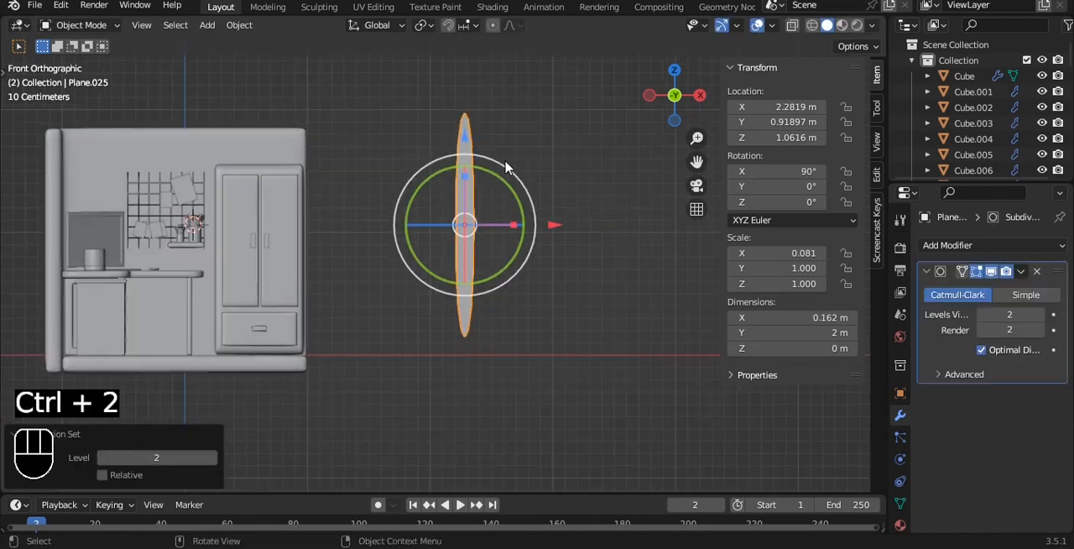
{"action": "middle_click_drag", "start_coordinate": [485, 84], "coordinate": [402, 224], "text": "shift"}
{"action": "key", "text": "Tab"}
{"action": "scroll", "coordinate": [402, 224], "scroll_direction": "up", "scroll_amount": 1}
{"action": "key", "text": "Tab"}
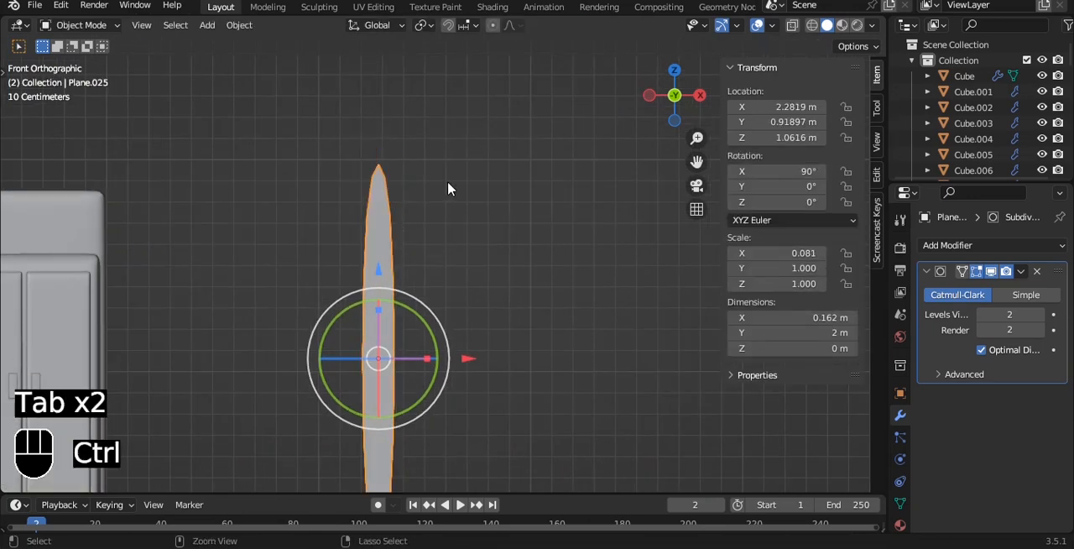
{"action": "key", "text": "ctrl+3"}
{"action": "scroll", "coordinate": [445, 186], "scroll_direction": "down", "scroll_amount": 2}
- Add 5 evenly spaced horizontal loop cuts across the narrow plane
{"action": "key", "text": "Tab"}
{"action": "key", "text": "ctrl+r"}
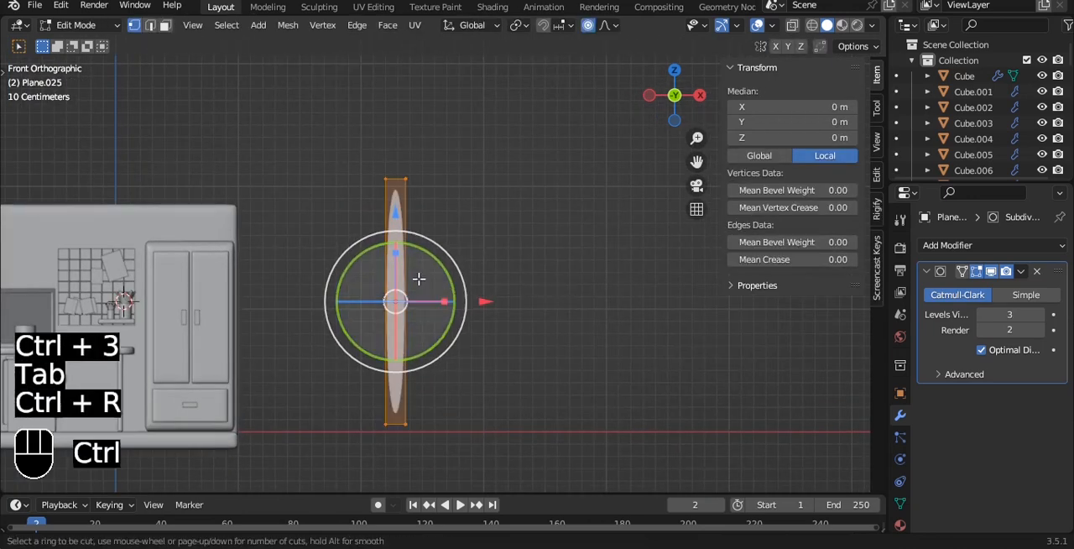
{"action": "left_click", "coordinate": [418, 278]}
{"action": "right_click", "coordinate": [391, 185]}
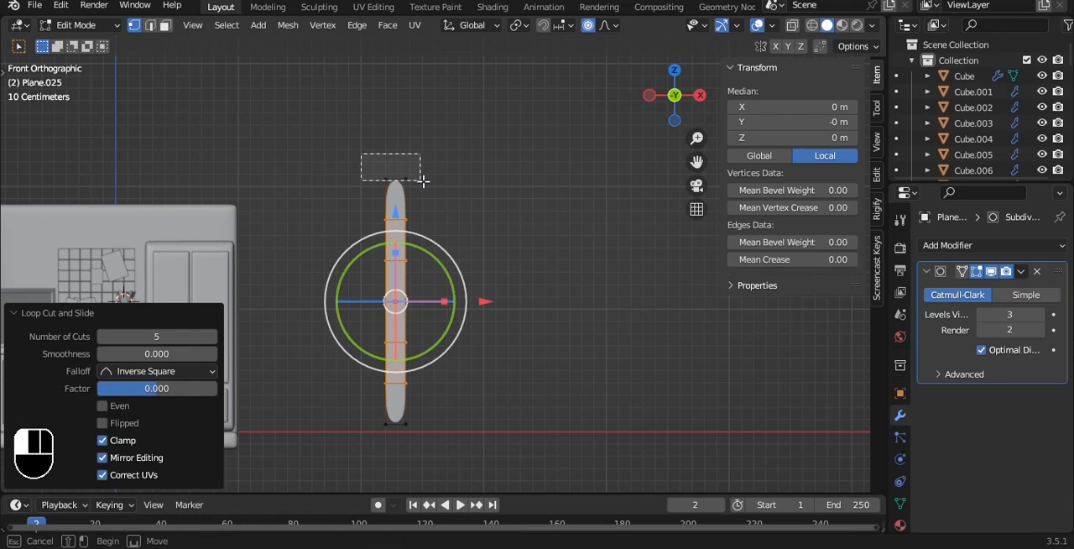
- Scale the plane's top edge along X to 0.313 with smooth proportional editing, tapering it to a tip
{"action": "left_click_drag", "start_coordinate": [423, 182], "coordinate": [425, 181]}
{"action": "key", "text": "s"}
{"action": "key", "text": "x"}
{"action": "right_click", "coordinate": [475, 170]}
{"action": "key", "text": "s"}
{"action": "key", "text": "x"}
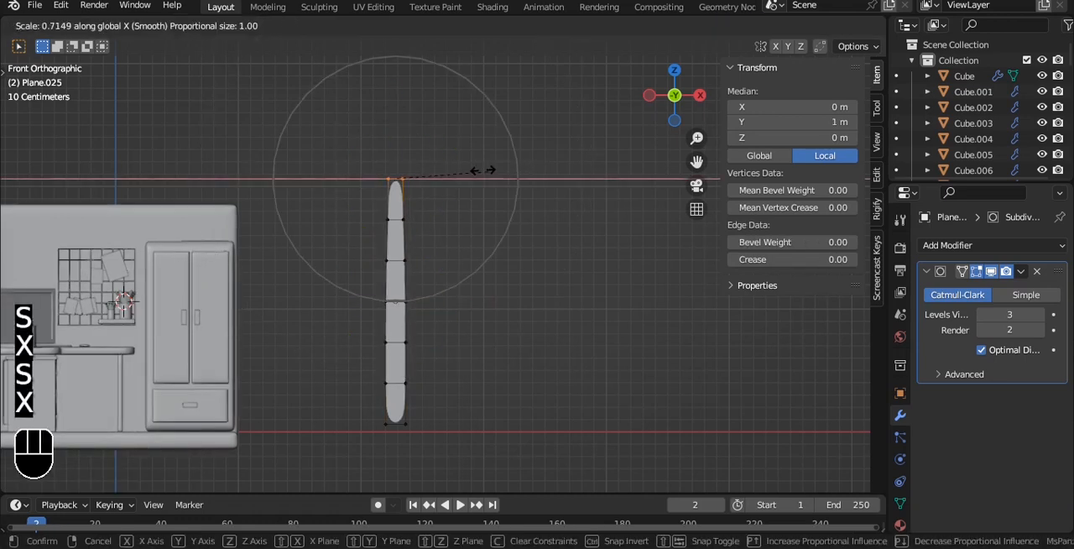
{"action": "left_click", "coordinate": [437, 168]}
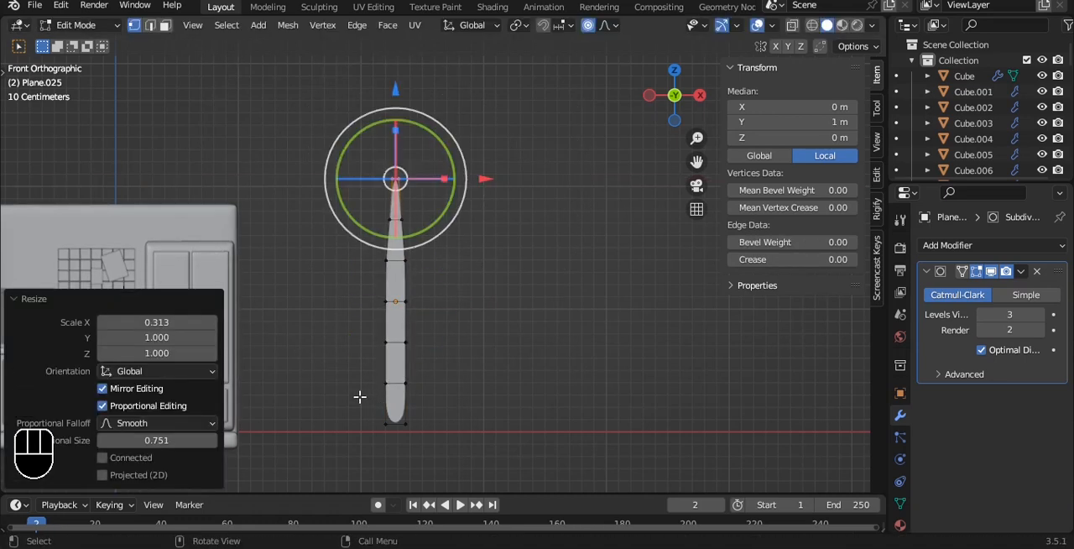
- Widen the plane's bottom edge along X by about 2.3 with smooth proportional editing at size 2.14
{"action": "left_click_drag", "start_coordinate": [354, 399], "coordinate": [497, 472]}
{"action": "middle_click_drag", "start_coordinate": [483, 288], "coordinate": [489, 240], "text": "shift"}
{"action": "key", "text": "s"}
{"action": "key", "text": "x"}
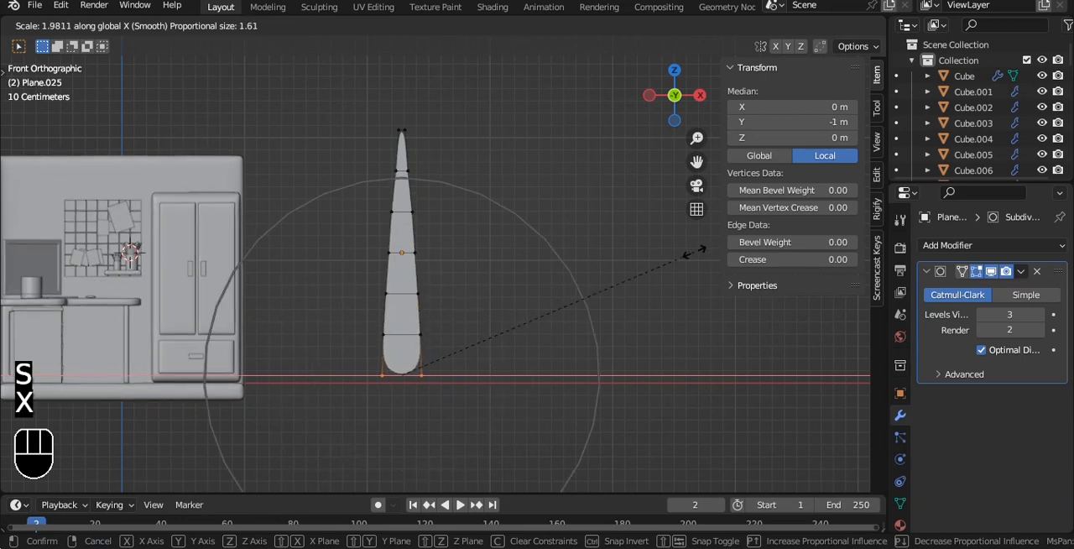
{"action": "scroll", "coordinate": [695, 252], "scroll_direction": "down", "scroll_amount": 2}
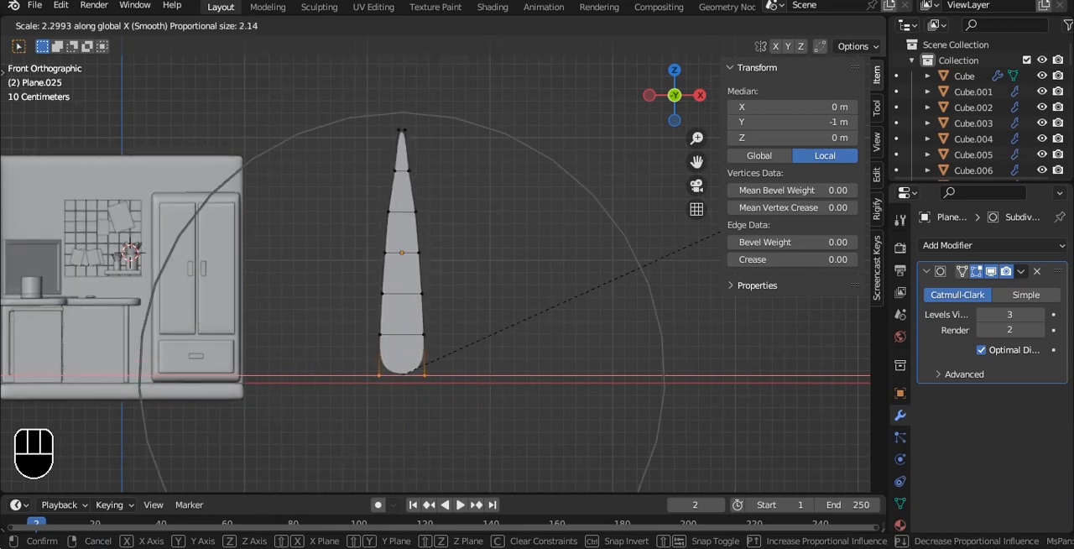
{"action": "left_click", "coordinate": [720, 232]}
{"action": "key", "text": "Tab"}
{"action": "key", "text": "alt+z"}
{"action": "middle_click_drag", "start_coordinate": [543, 229], "coordinate": [412, 218]}
- Bend the blade's tip backward by moving its top vertices 0.405 m along Y with proportional size 0.513
{"action": "key", "text": "grave"}
{"action": "left_click", "coordinate": [510, 213]}
{"action": "middle_click_drag", "start_coordinate": [501, 192], "coordinate": [439, 228], "text": "shift"}
{"action": "scroll", "coordinate": [439, 228], "scroll_direction": "up", "scroll_amount": 2}
{"action": "key", "text": "Tab"}
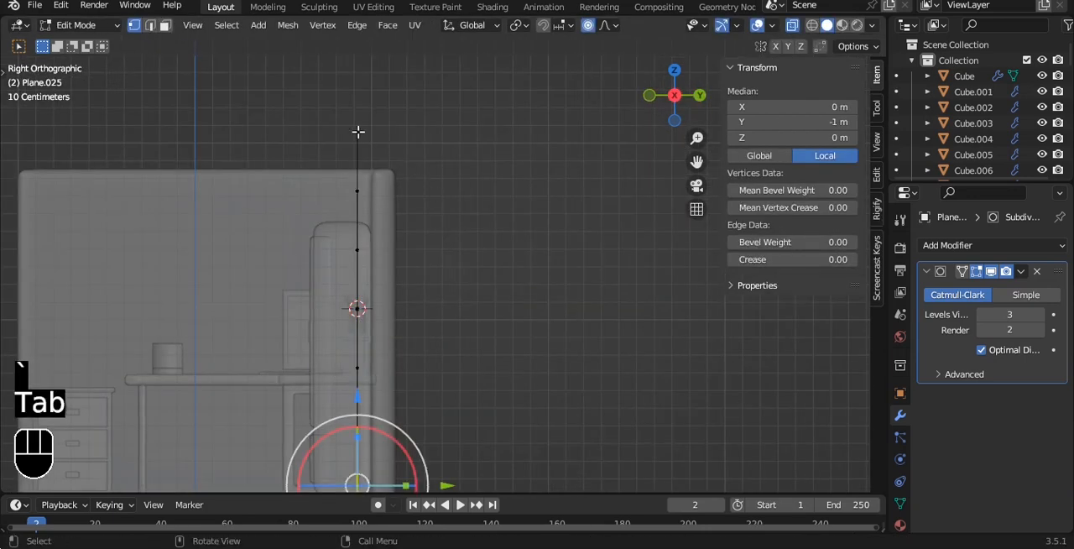
{"action": "key", "text": "alt+z"}
{"action": "left_click_drag", "start_coordinate": [405, 143], "coordinate": [447, 156]}
{"action": "key", "text": "alt+z"}
{"action": "key", "text": "g"}
{"action": "scroll", "coordinate": [507, 131], "scroll_direction": "up", "scroll_amount": 7}
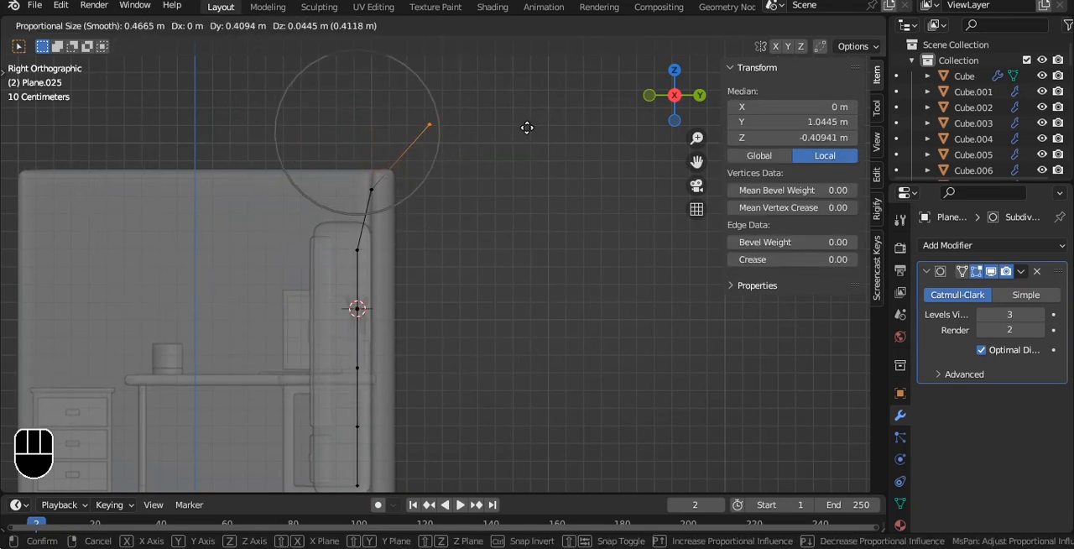
{"action": "key", "text": "y"}
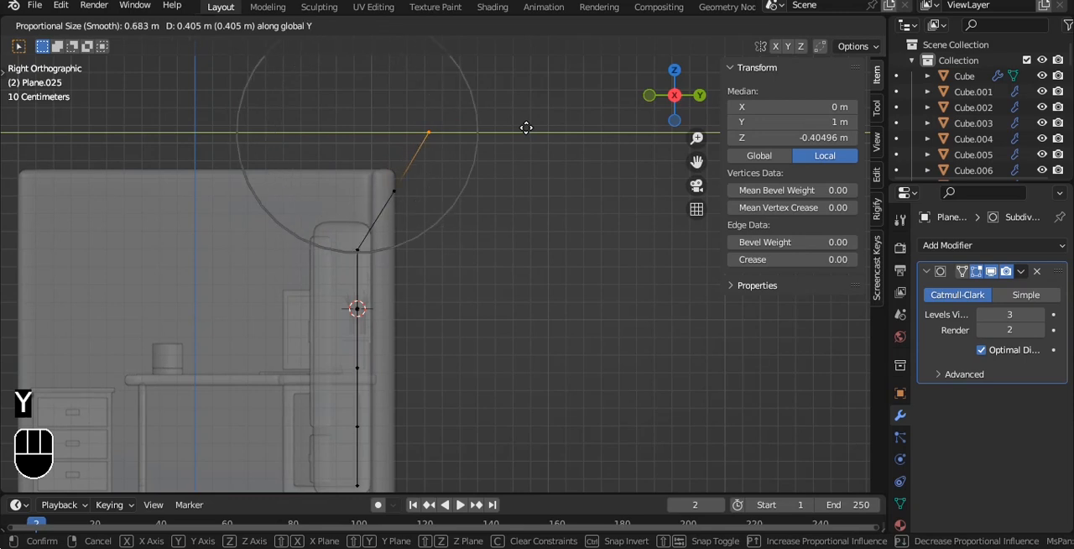
{"action": "left_click", "coordinate": [526, 128]}
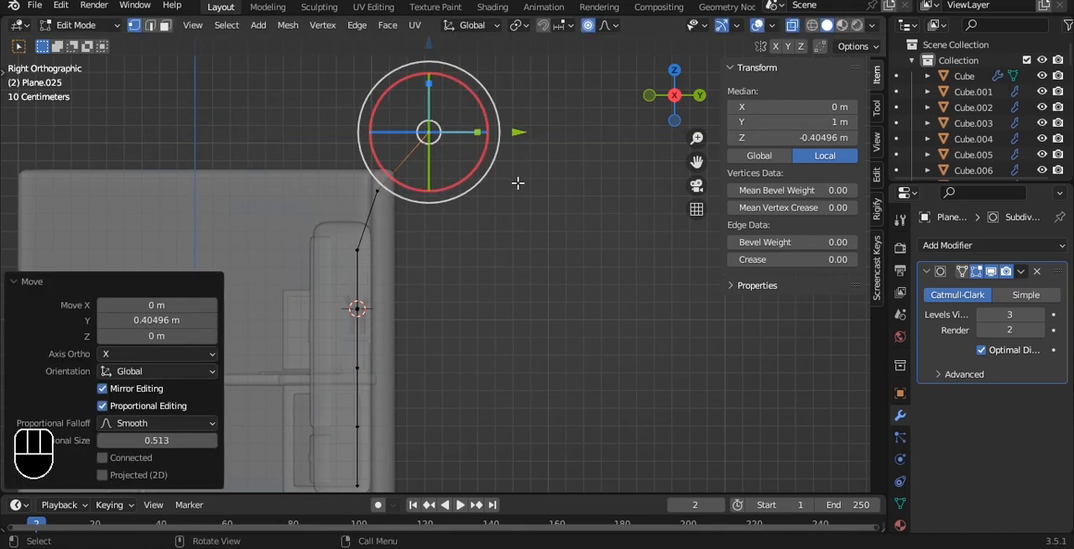
- Select the whole blade and extrude it slightly to give it thickness
{"action": "key", "text": "Tab"}
{"action": "scroll", "coordinate": [477, 134], "scroll_direction": "down", "scroll_amount": 5, "text": "shift"}
{"action": "key", "text": "alt+z"}
{"action": "key", "text": "alt+z"}
{"action": "key", "text": "Tab"}
{"action": "key", "text": "a"}
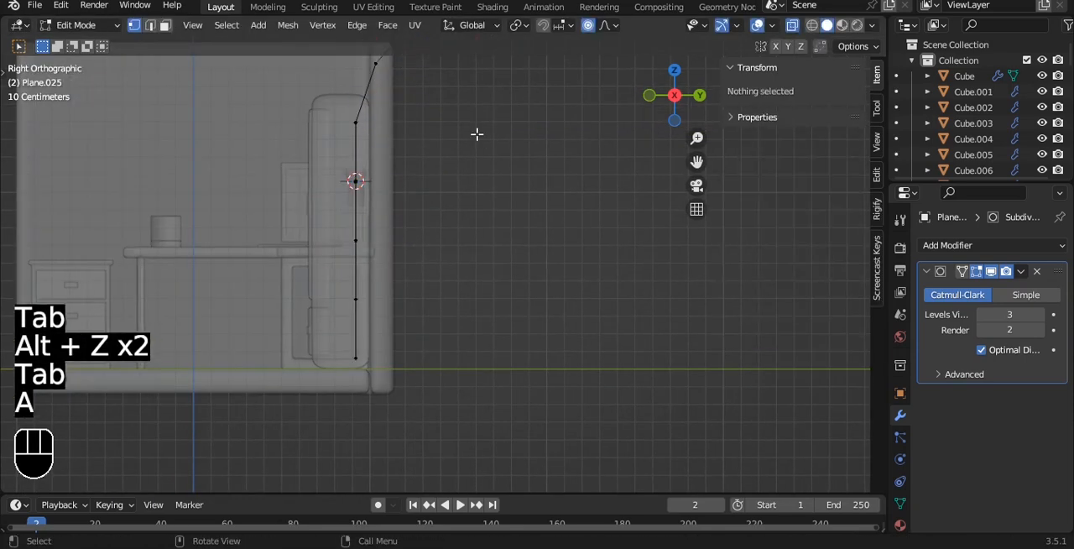
{"action": "key", "text": "a"}
{"action": "key", "text": "e"}
{"action": "left_click", "coordinate": [479, 135]}
{"action": "key", "text": "a"}
{"action": "key", "text": "alt+z"}
{"action": "middle_click_drag", "start_coordinate": [426, 218], "coordinate": [567, 186]}
- Shift the vertices in the blade's lower part along Y with proportional editing to curve the body
{"action": "key", "text": "grave"}
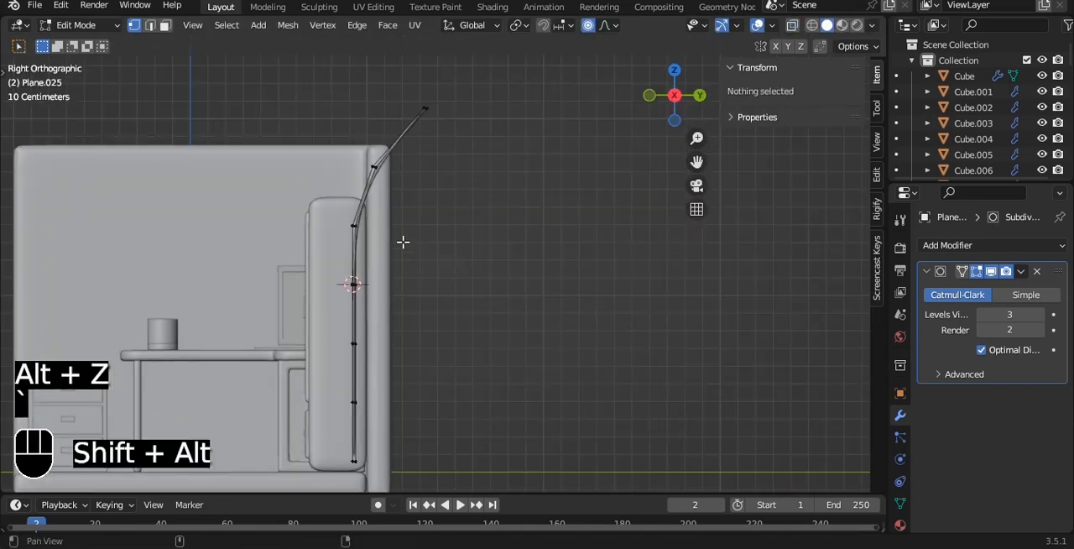
{"action": "left_click_drag", "start_coordinate": [403, 242], "coordinate": [386, 171], "text": "alt+shift"}
{"action": "key", "text": "alt+z"}
{"action": "left_click_drag", "start_coordinate": [311, 373], "coordinate": [439, 405]}
{"action": "key", "text": "a"}
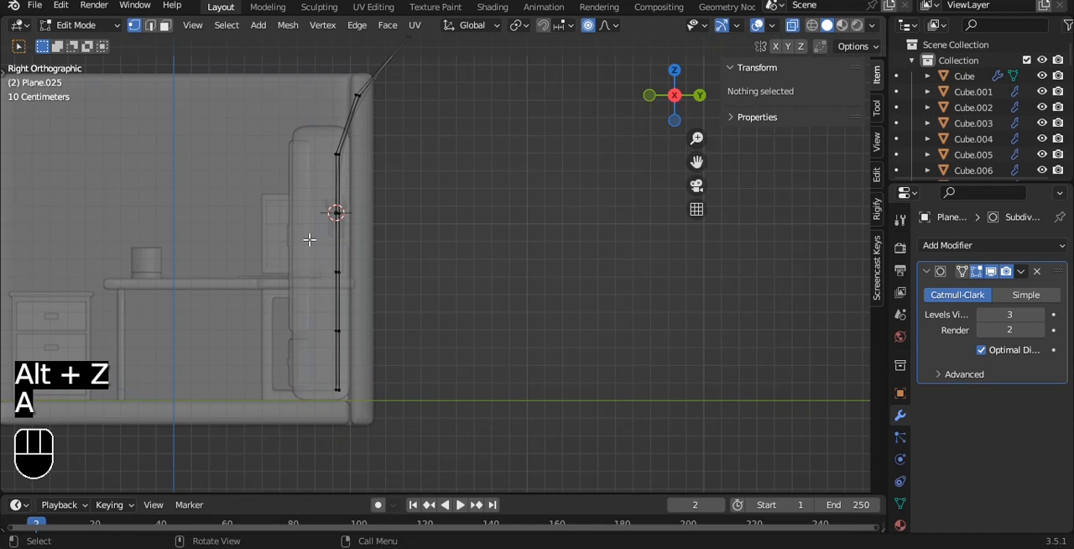
{"action": "left_click", "coordinate": [336, 271]}
{"action": "key", "text": "g"}
{"action": "key", "text": "y"}
{"action": "scroll", "coordinate": [547, 205], "scroll_direction": "down", "scroll_amount": 2}
{"action": "left_click", "coordinate": [546, 205]}
{"action": "key", "text": "Tab"}
{"action": "key", "text": "alt+z"}
{"action": "middle_click_drag", "start_coordinate": [546, 205], "coordinate": [422, 307]}
- Add a centred lengthwise loop cut to the blade and move it 0.0428 m along Y to form a crease
{"action": "key", "text": "Tab"}
{"action": "key", "text": "grave"}
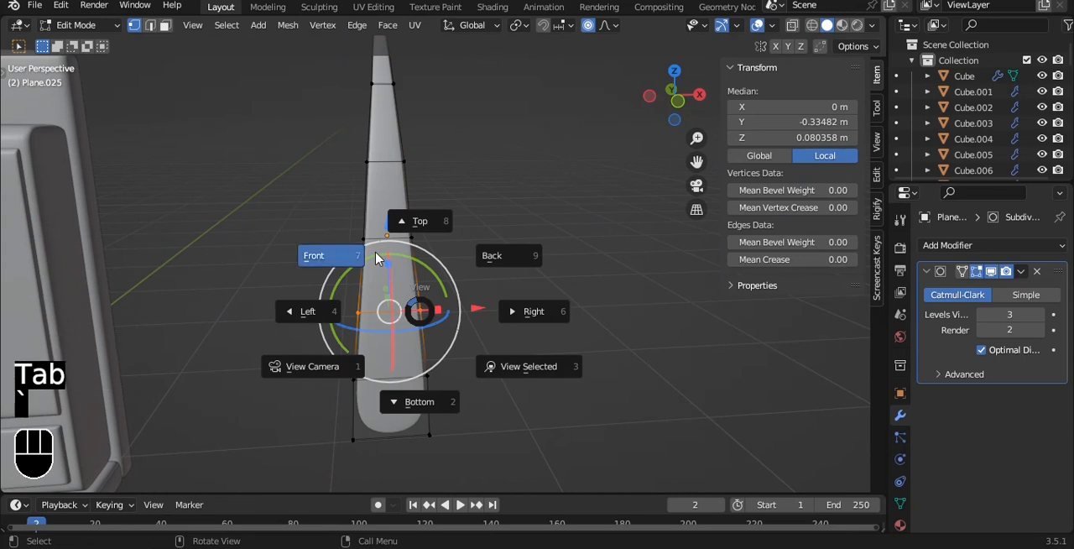
{"action": "left_click", "coordinate": [379, 260]}
{"action": "key", "text": "ctrl+r"}
{"action": "double_click", "coordinate": [384, 387]}
{"action": "left_click_drag", "start_coordinate": [537, 168], "coordinate": [428, 191], "text": "alt"}
{"action": "scroll", "coordinate": [428, 197], "scroll_direction": "up", "scroll_amount": 2}
{"action": "left_click_drag", "start_coordinate": [432, 202], "coordinate": [501, 205], "text": "alt+shift"}
{"action": "key", "text": "ctrl+z"}
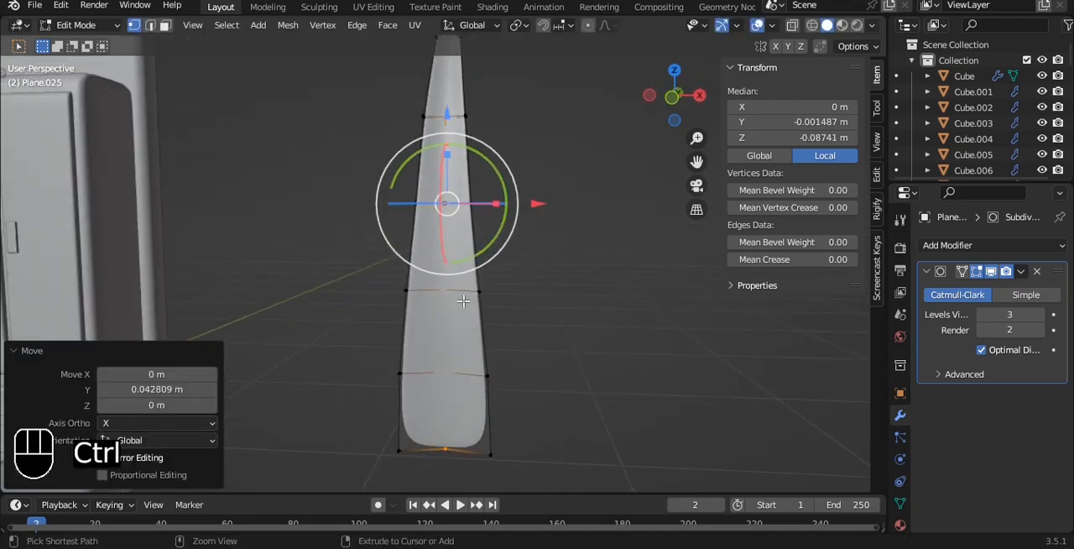
- Add one more lengthwise loop cut on each side of the blade's centre crease
{"action": "key", "text": "ctrl+r"}
{"action": "double_click", "coordinate": [469, 287]}
{"action": "key", "text": "ctrl+r"}
{"action": "double_click", "coordinate": [427, 289]}
{"action": "key", "text": "Tab"}
{"action": "left_click_drag", "start_coordinate": [547, 247], "coordinate": [527, 285], "text": "alt"}
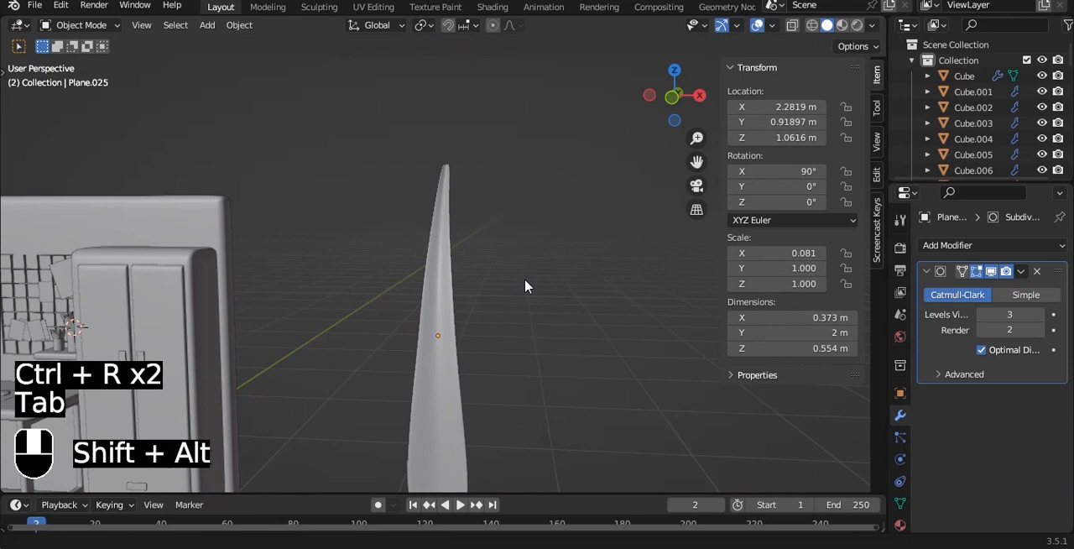
- Scale the vertices at the blade's tip inward along X to sharpen the point
{"action": "key", "text": "grave"}
{"action": "left_click", "coordinate": [456, 185]}
{"action": "key", "text": "Tab"}
{"action": "key", "text": "alt+z"}
{"action": "key", "text": "s"}
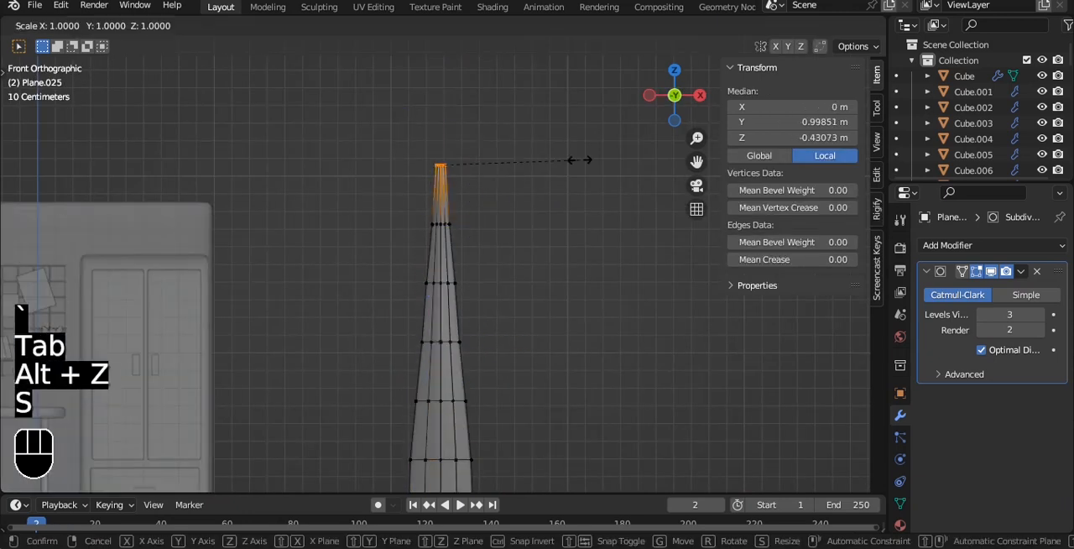
{"action": "key", "text": "x"}
{"action": "left_click", "coordinate": [485, 154]}
- Scale the blade's middle row of vertices along X in two passes to refine the outline, and save the file
{"action": "left_click_drag", "start_coordinate": [432, 303], "coordinate": [414, 249], "text": "alt+shift"}
{"action": "left_click", "coordinate": [424, 286], "text": "alt"}
{"action": "key", "text": "s"}
{"action": "key", "text": "x"}
{"action": "left_click", "coordinate": [550, 244]}
{"action": "key", "text": "Tab"}
{"action": "scroll", "coordinate": [556, 252], "scroll_direction": "up", "scroll_amount": 1}
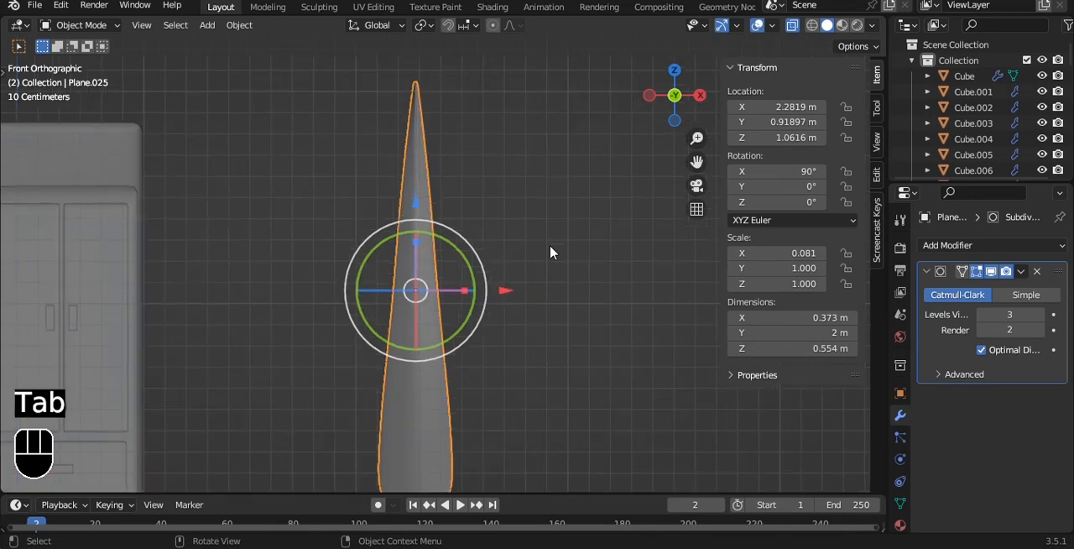
{"action": "key", "text": "Tab"}
{"action": "key", "text": "s"}
{"action": "key", "text": "x"}
{"action": "left_click", "coordinate": [557, 252]}
{"action": "key", "text": "Tab"}
{"action": "key", "text": "ctrl+s"}
{"action": "left_click_drag", "start_coordinate": [557, 249], "coordinate": [503, 270], "text": "alt"}
{"action": "key", "text": "ctrl+s"}
- Add a cylinder and move it along X to 2.2845 m, in line with the blade
{"action": "scroll", "coordinate": [503, 265], "scroll_direction": "down", "scroll_amount": 3}
{"action": "key", "text": "grave"}
{"action": "left_click", "coordinate": [449, 206]}
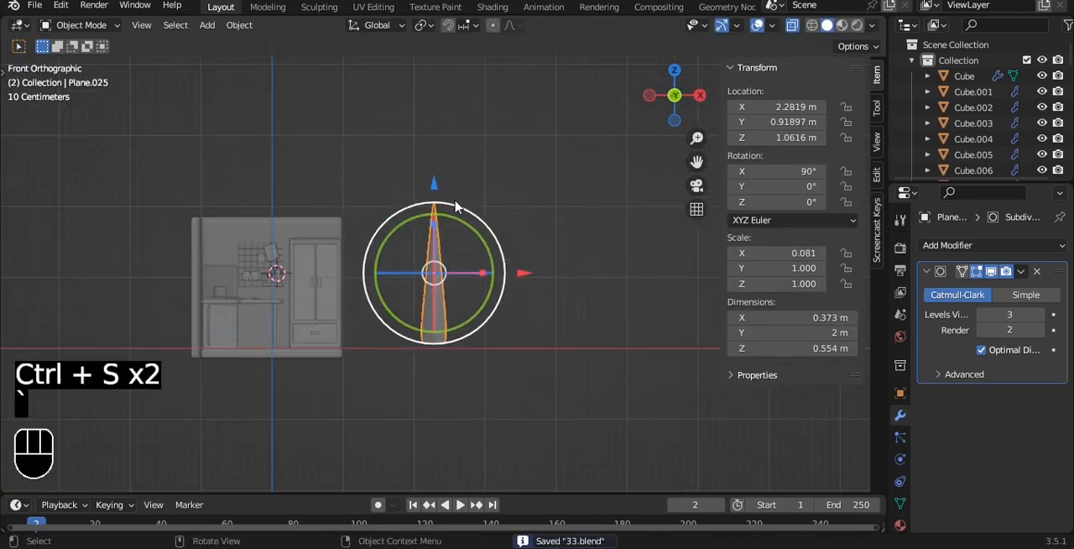
{"action": "scroll", "coordinate": [450, 207], "scroll_direction": "up", "scroll_amount": 3}
{"action": "key", "text": "shift+a"}
{"action": "mouse_move", "coordinate": [521, 166]}
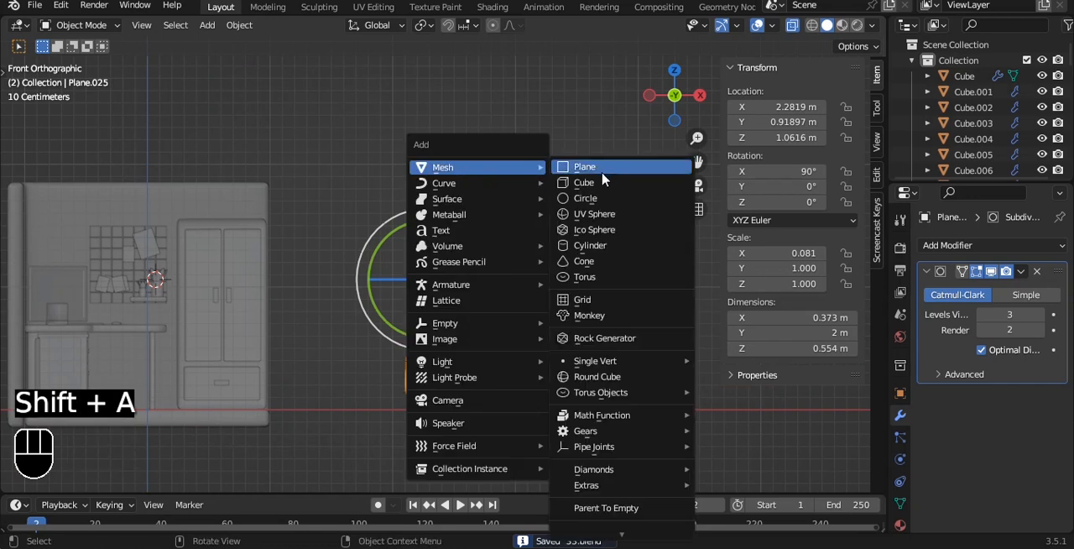
{"action": "left_click", "coordinate": [604, 244]}
{"action": "key", "text": "g"}
{"action": "key", "text": "x"}
{"action": "left_click", "coordinate": [564, 184]}
- Apply Shade Auto Smooth to the cylinder
{"action": "key", "text": "ctrl+1"}
{"action": "key", "text": "ctrl+z"}
{"action": "right_click", "coordinate": [564, 184]}
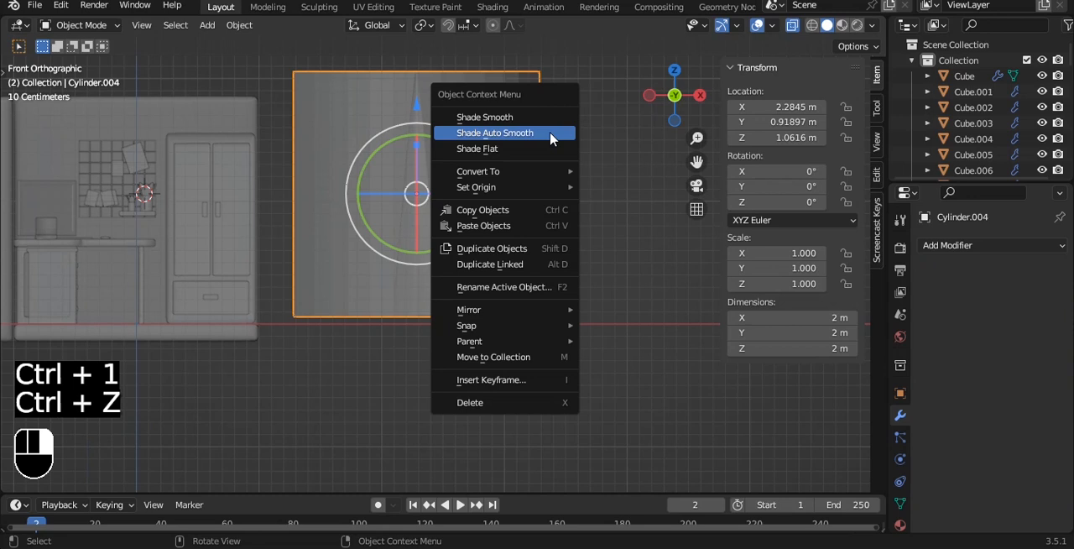
{"action": "left_click", "coordinate": [551, 137]}
- Lower the cylinder 1.0317 m to the blade's base and resize it to 0.778 m across and about 0.2 m high
{"action": "left_click_drag", "start_coordinate": [422, 102], "coordinate": [422, 229]}
{"action": "key", "text": "s"}
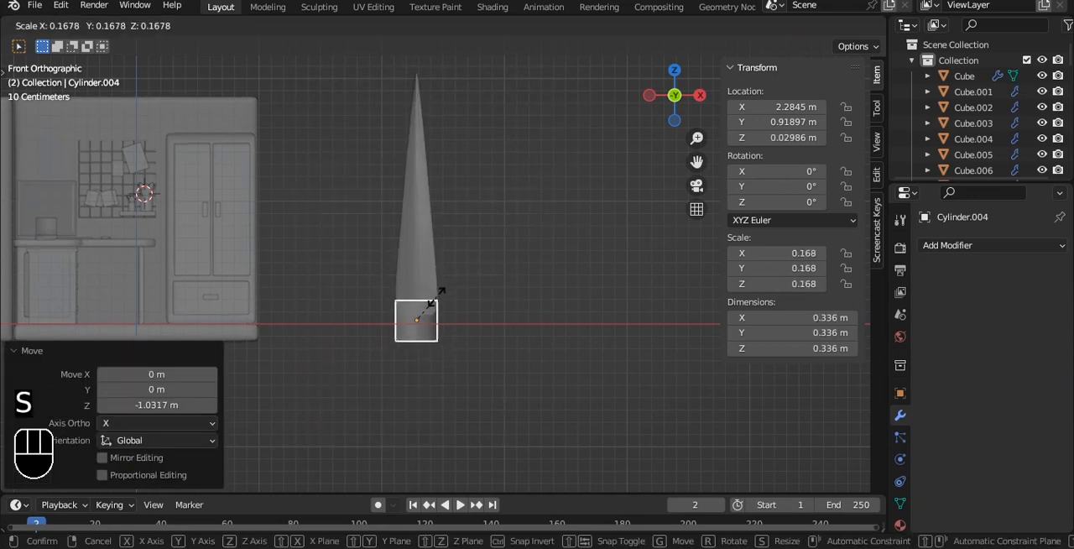
{"action": "left_click", "coordinate": [429, 301]}
{"action": "key", "text": "s"}
{"action": "left_click", "coordinate": [484, 302]}
{"action": "key", "text": "s"}
{"action": "key", "text": "z"}
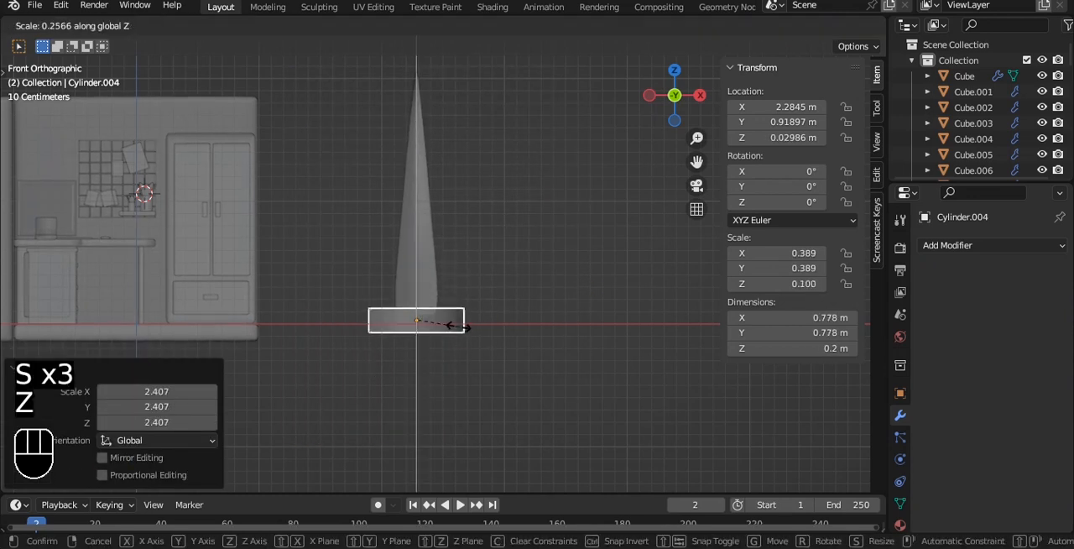
{"action": "left_click", "coordinate": [459, 325]}
- Lower the cylinder's top vertices by 0.0923 m along Z to make a thin disc
{"action": "scroll", "coordinate": [460, 326], "scroll_direction": "up", "scroll_amount": 6}
{"action": "key", "text": "Tab"}
{"action": "key", "text": "alt+z"}
{"action": "key", "text": "alt+z"}
{"action": "left_click_drag", "start_coordinate": [172, 277], "coordinate": [593, 360]}
{"action": "left_click_drag", "start_coordinate": [384, 259], "coordinate": [385, 293]}
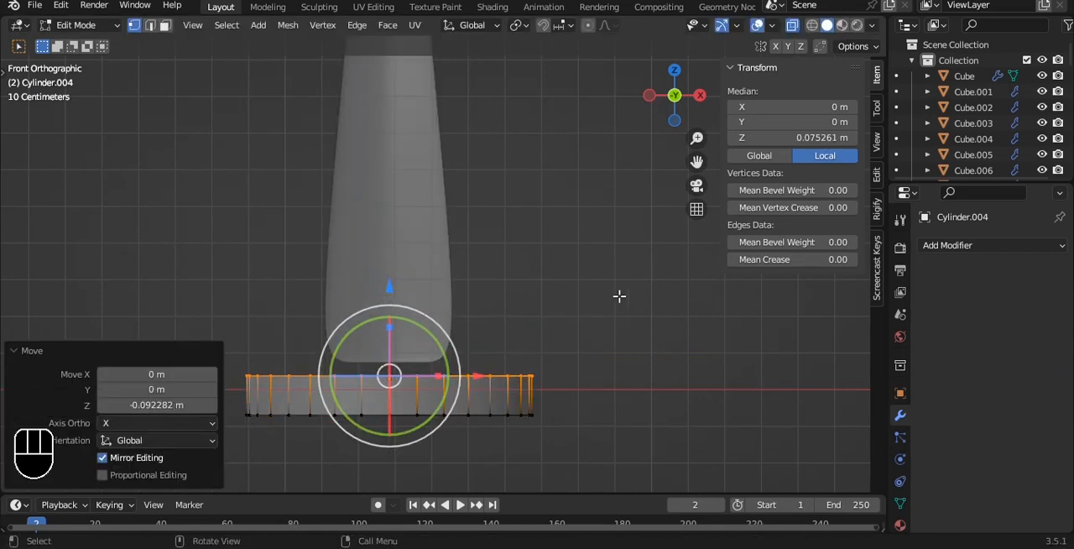
- Extrude the disc's top inward at scale 0.722, extrude it up about 0.12 m, and flare the new rim outward
{"action": "key", "text": "e"}
{"action": "key", "text": "s"}
{"action": "left_click", "coordinate": [579, 302]}
{"action": "key", "text": "e"}
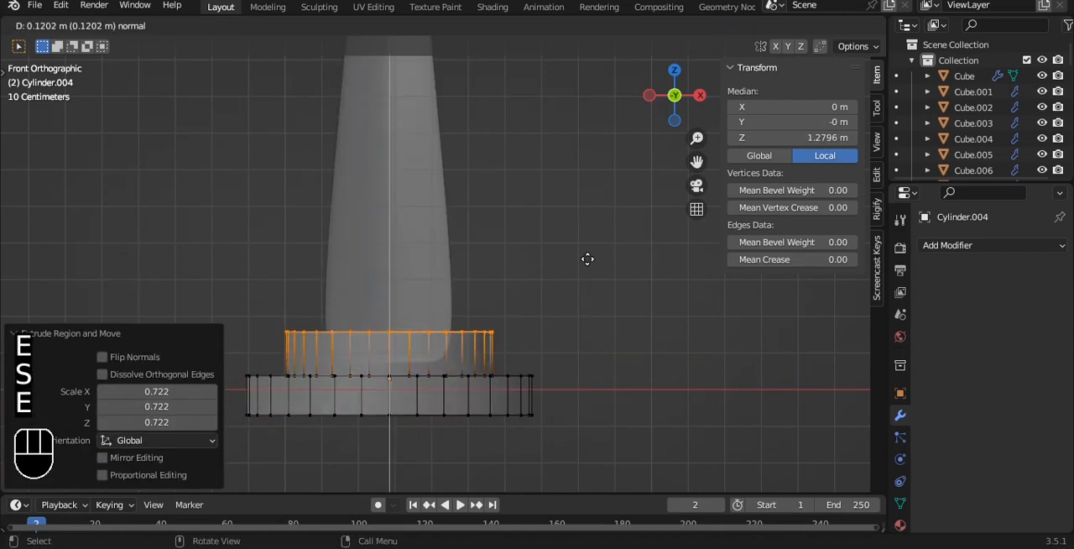
{"action": "left_click", "coordinate": [591, 258]}
{"action": "key", "text": "s"}
{"action": "left_click", "coordinate": [631, 252]}
- Extrude the flared rim upward by 0.176 m and scale the new ring slightly inward
{"action": "key", "text": "e"}
{"action": "right_click", "coordinate": [637, 192]}
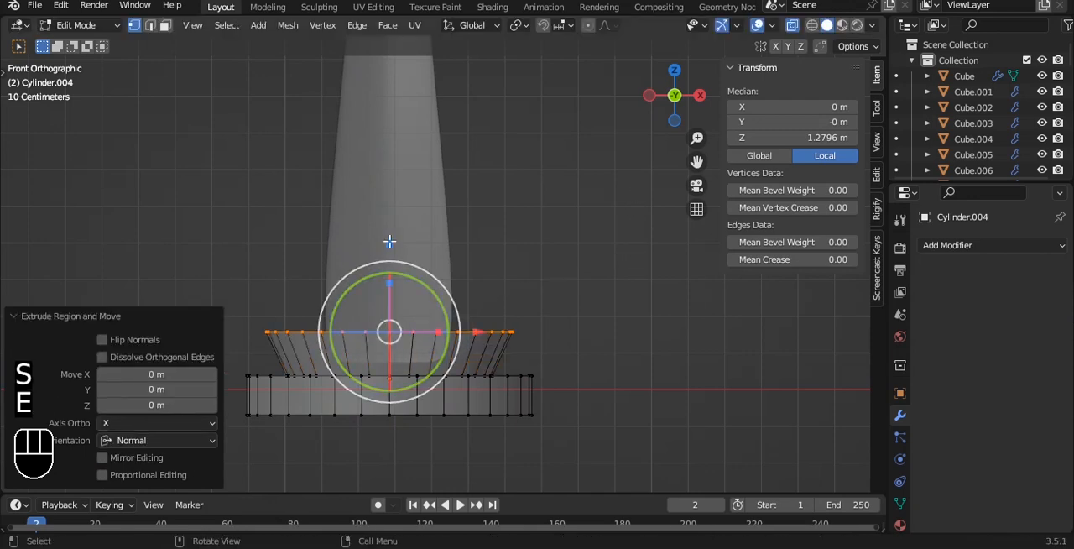
{"action": "key", "text": "e"}
{"action": "left_click", "coordinate": [404, 166]}
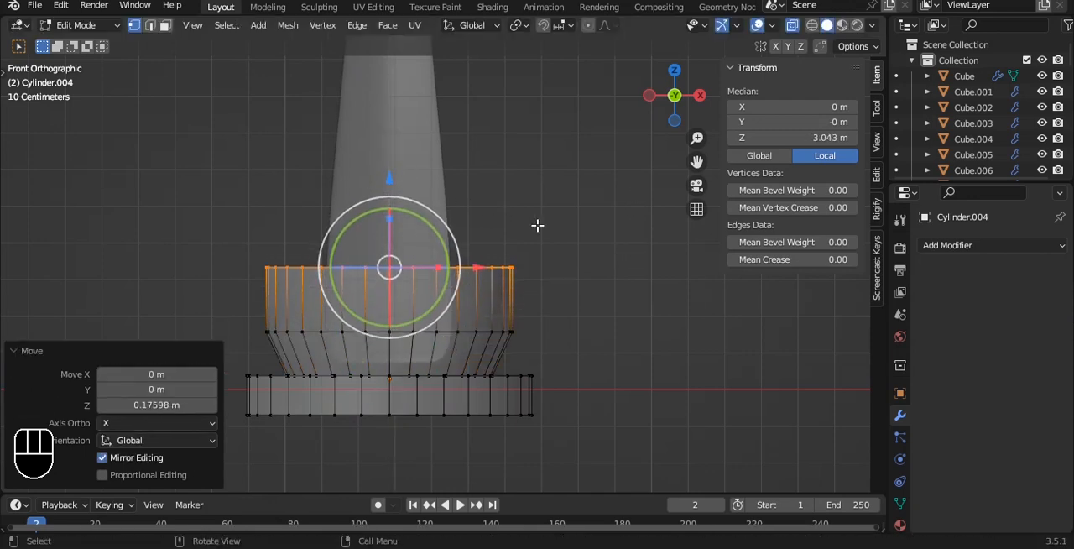
{"action": "key", "text": "s"}
{"action": "left_click", "coordinate": [570, 212]}
- Extrude the pot's top ring upward by 0.19529 m and scale the new ring inward to narrow the mouth
{"action": "key", "text": "e"}
{"action": "left_click", "coordinate": [558, 159]}
{"action": "key", "text": "s"}
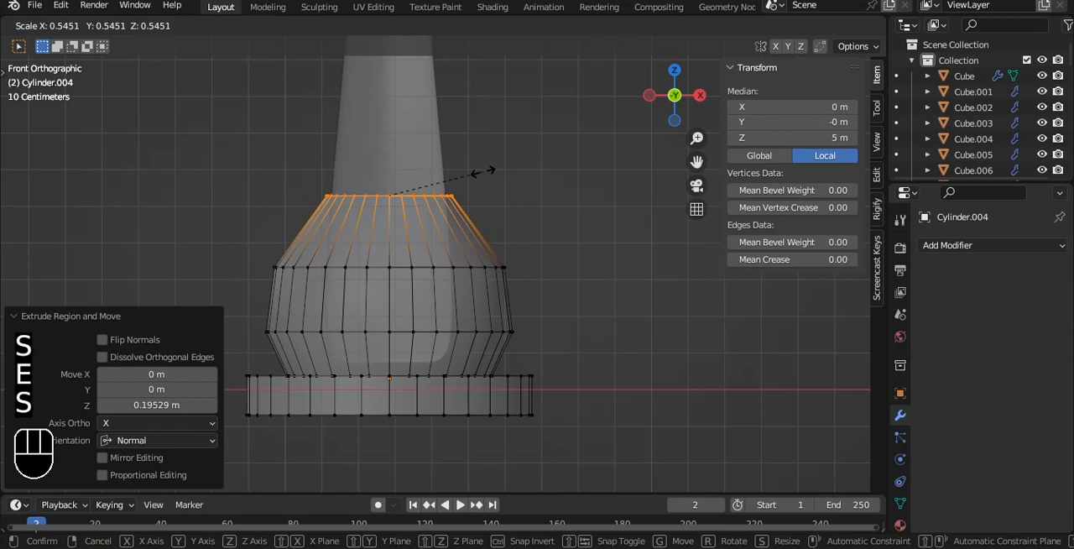
{"action": "left_click", "coordinate": [496, 171]}
{"action": "key", "text": "alt+z"}
{"action": "key", "text": "alt+z"}
- Extrude the mouth's top face in place and scale it slightly inward to form the rim's thickness
{"action": "key", "text": "e"}
{"action": "key", "text": "s"}
{"action": "left_click", "coordinate": [579, 182]}
- Extrude the inner rim down into the pot and scale the new ring by 1.512 to follow the inside wall
{"action": "key", "text": "e"}
{"action": "right_click", "coordinate": [575, 187]}
{"action": "key", "text": "z"}
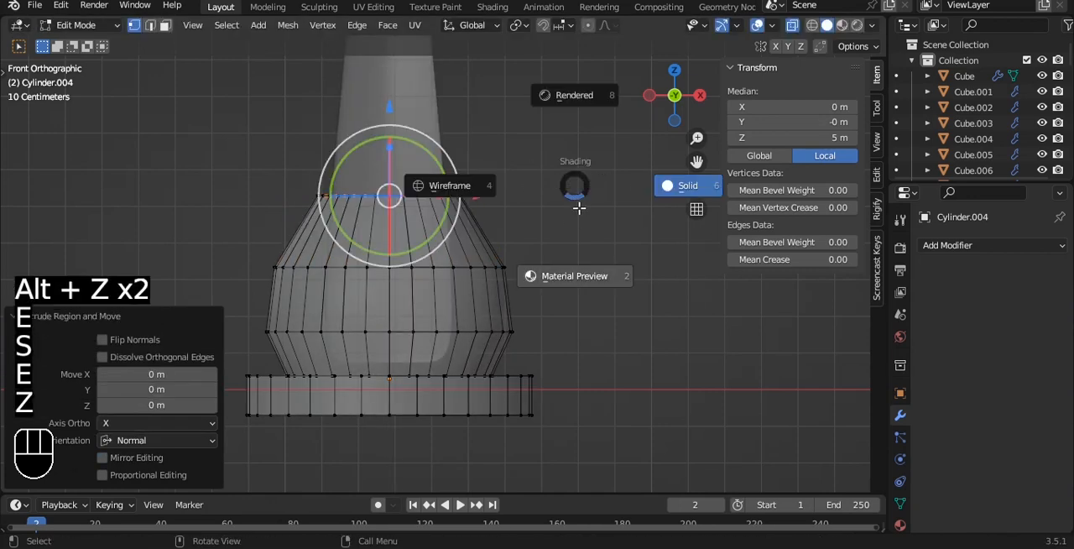
{"action": "left_click", "coordinate": [578, 206]}
{"action": "right_click", "coordinate": [579, 196]}
{"action": "left_click", "coordinate": [825, 26]}
{"action": "key", "text": "e"}
{"action": "key", "text": "ctrl+z"}
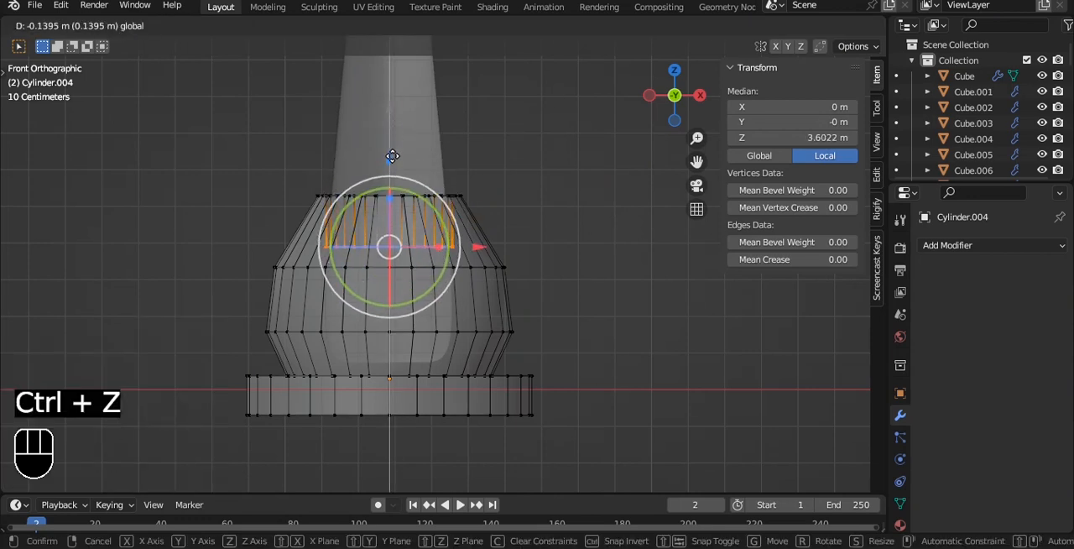
{"action": "left_click", "coordinate": [394, 158]}
{"action": "key", "text": "s"}
{"action": "left_click", "coordinate": [522, 190]}
{"action": "key", "text": "alt+z"}
{"action": "middle_click_drag", "start_coordinate": [521, 161], "coordinate": [506, 211]}
{"action": "key", "text": "grave"}
{"action": "left_click", "coordinate": [496, 197]}
- Extrude the inner ring downward twice more, scaling each ring to follow the wall, and raise the lowest one by 0.032 m
{"action": "key", "text": "alt+z"}
{"action": "key", "text": "e"}
{"action": "key", "text": "z"}
{"action": "key", "text": "z"}
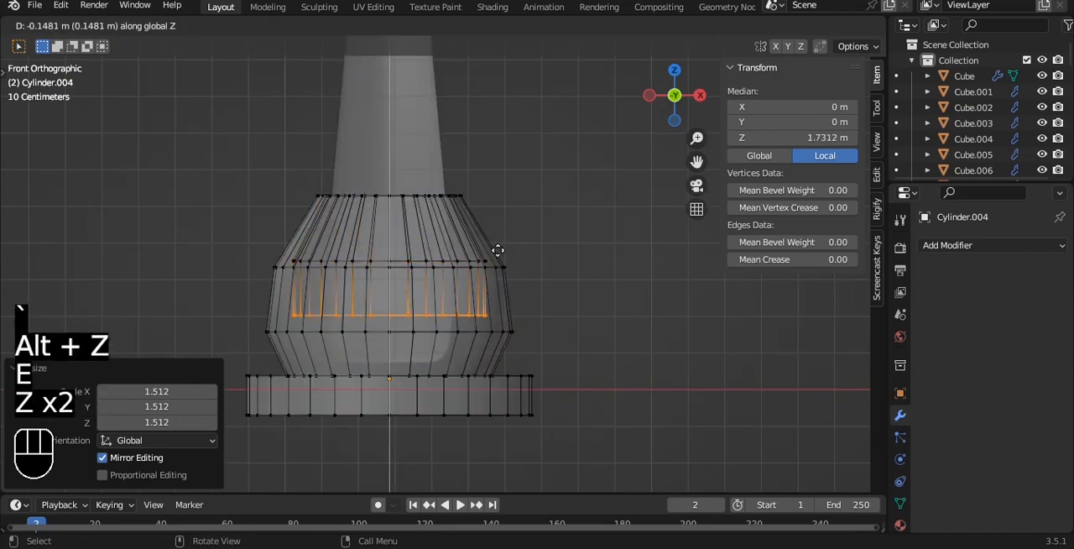
{"action": "left_click", "coordinate": [496, 261]}
{"action": "key", "text": "s"}
{"action": "left_click", "coordinate": [504, 263]}
{"action": "key", "text": "e"}
{"action": "left_click", "coordinate": [501, 308]}
{"action": "key", "text": "s"}
{"action": "left_click", "coordinate": [462, 312]}
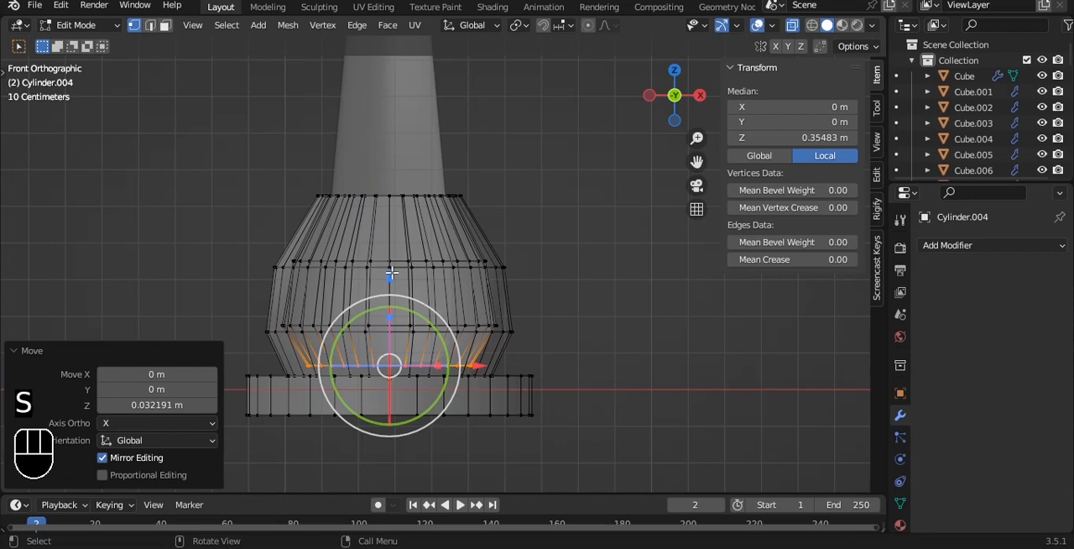
- Add a Subdivision Surface modifier with viewport level 3 to the pot and shade it smooth
{"action": "key", "text": "alt+z"}
{"action": "key", "text": "Tab"}
{"action": "key", "text": "ctrl+1"}
{"action": "right_click", "coordinate": [515, 163]}
{"action": "left_click", "coordinate": [521, 161]}
{"action": "left_click_drag", "start_coordinate": [520, 164], "coordinate": [537, 218], "text": "alt"}
{"action": "left_click", "coordinate": [1042, 314]}
{"action": "left_click", "coordinate": [1042, 314]}
- Inset the pot's bottom face by 0.2091 m and inset it once more inside that
{"action": "key", "text": "Tab"}
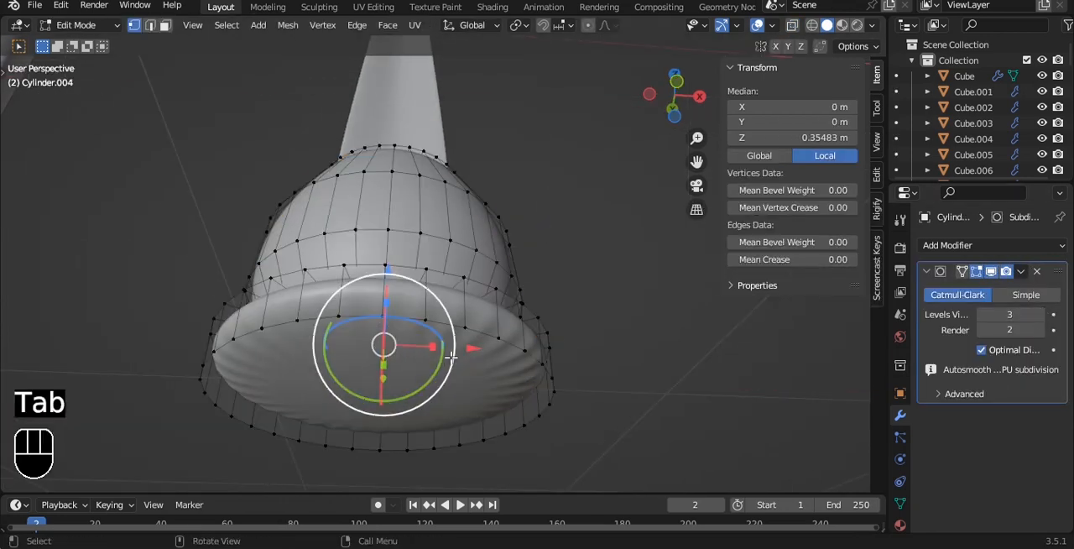
{"action": "key", "text": "3"}
{"action": "key", "text": "i"}
{"action": "left_click", "coordinate": [537, 360]}
{"action": "key", "text": "i"}
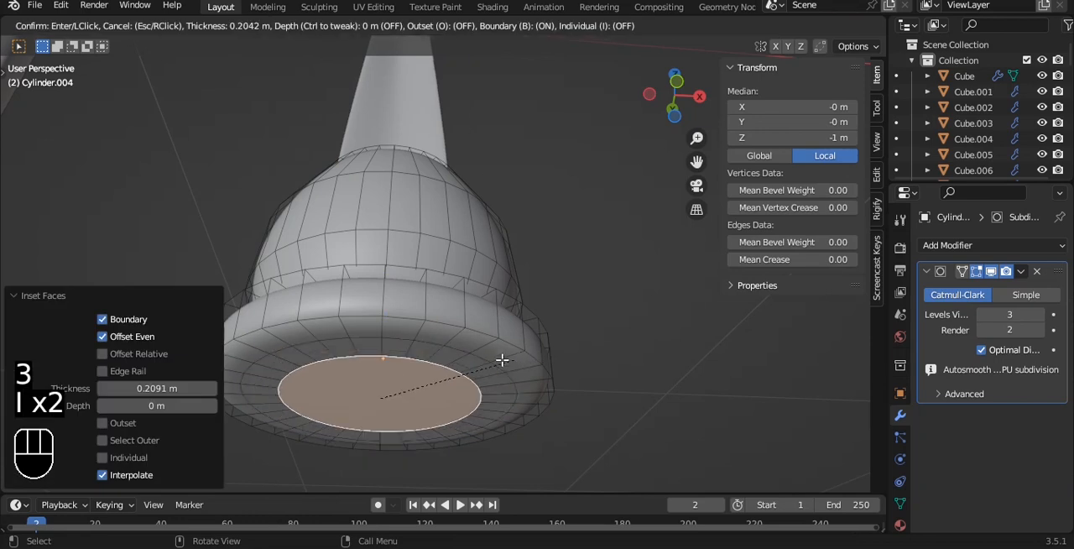
{"action": "left_click", "coordinate": [492, 366]}
{"action": "key", "text": "Tab"}
{"action": "left_click_drag", "start_coordinate": [492, 367], "coordinate": [508, 323], "text": "alt"}
{"action": "key", "text": "grave"}
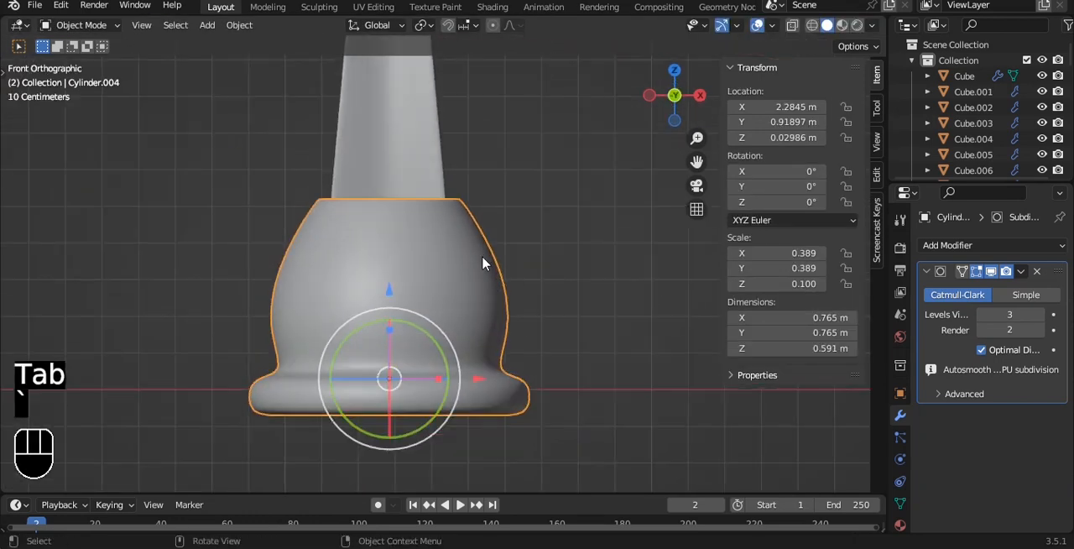
- Scale the tall blade down to about 0.417 and lower it 0.48506 m into the pot's mouth
{"action": "scroll", "coordinate": [469, 226], "scroll_direction": "down", "scroll_amount": 4}
{"action": "left_click_drag", "start_coordinate": [453, 187], "coordinate": [444, 247], "text": "alt+shift"}
{"action": "left_click", "coordinate": [427, 248]}
{"action": "key", "text": "s"}
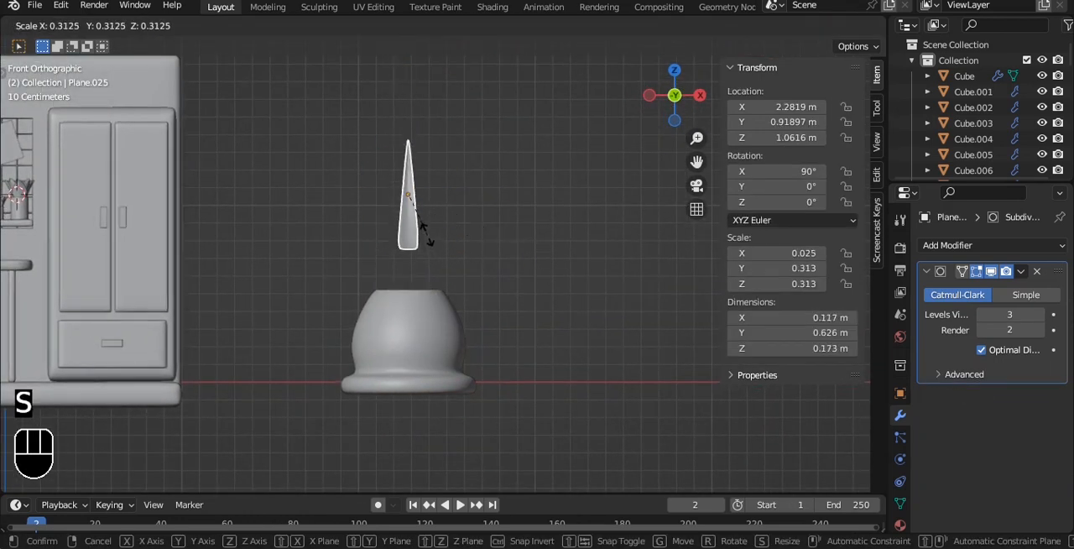
{"action": "left_click", "coordinate": [428, 234]}
{"action": "key", "text": "g"}
{"action": "left_click", "coordinate": [466, 327]}
- Shift the blade along Y within the pot's mouth and tilt it -16.2° about X so it leans outward
{"action": "key", "text": "grave"}
{"action": "left_click", "coordinate": [531, 303]}
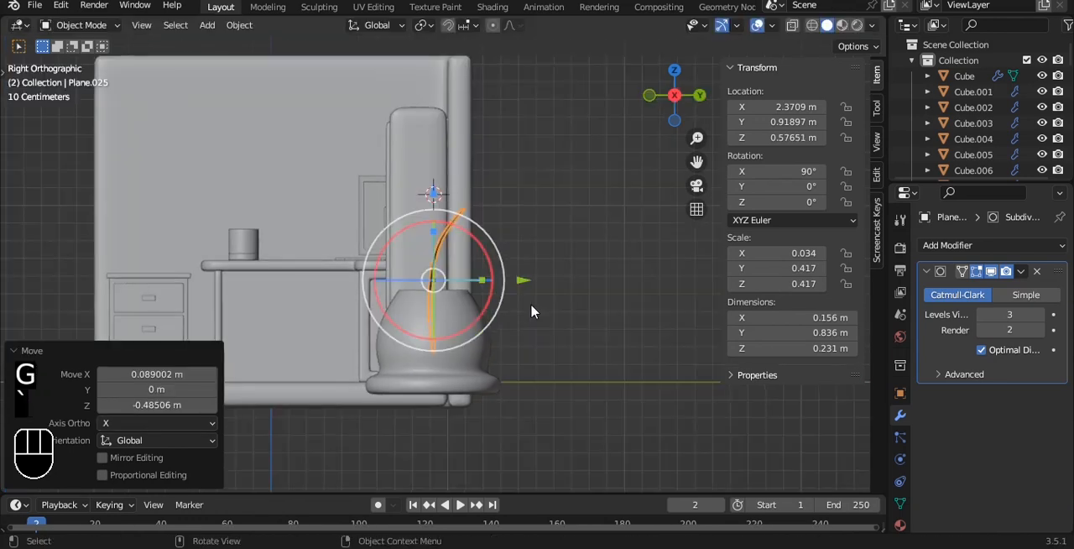
{"action": "scroll", "coordinate": [503, 254], "scroll_direction": "up", "scroll_amount": 3}
{"action": "key", "text": "g"}
{"action": "key", "text": "y"}
{"action": "left_click", "coordinate": [576, 313]}
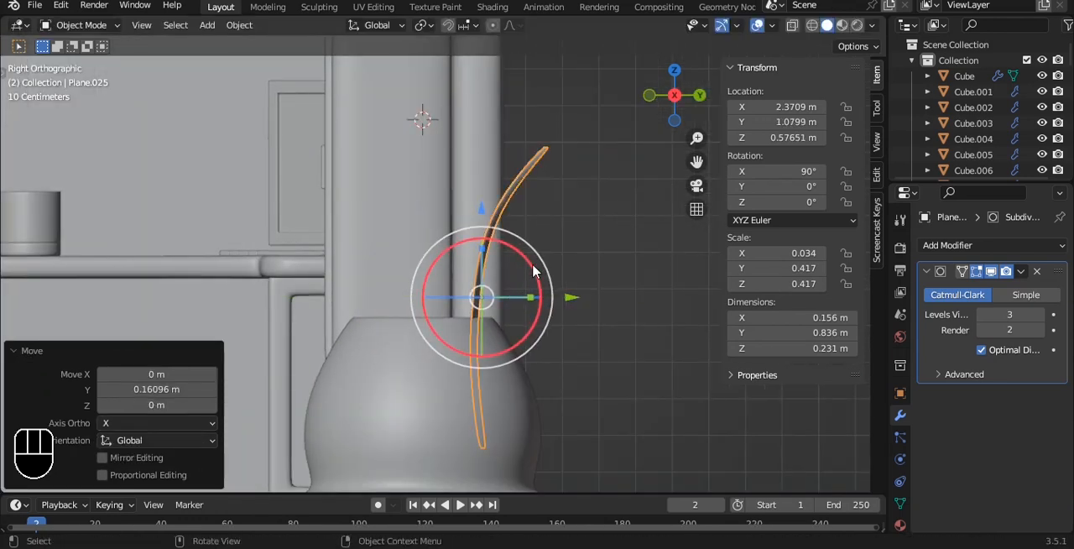
{"action": "key", "text": "r"}
{"action": "left_click", "coordinate": [551, 284]}
{"action": "key", "text": "g"}
{"action": "key", "text": "y"}
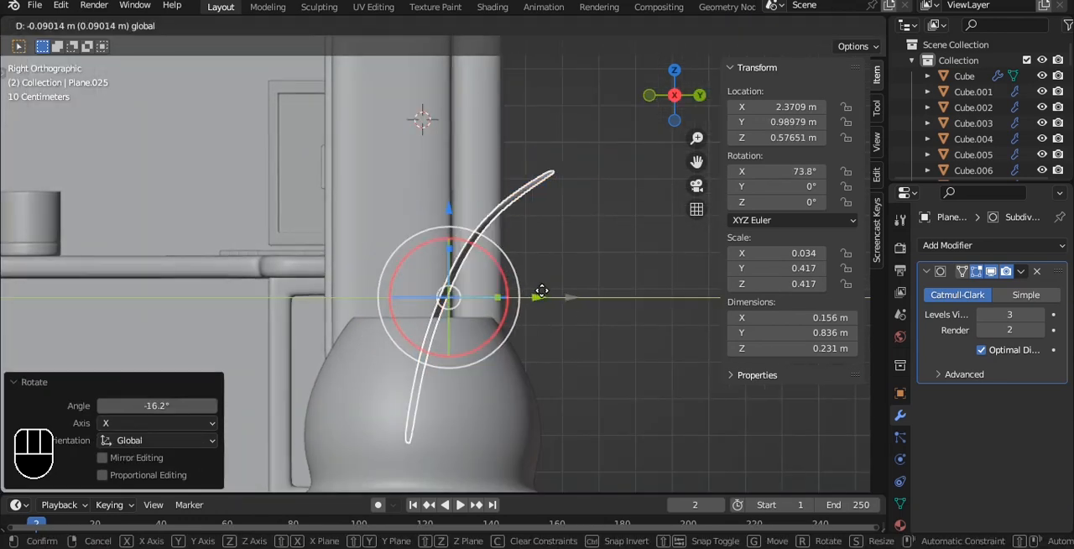
{"action": "left_click", "coordinate": [550, 297]}
- Move the blade -0.083697 m along X to line it up with the pot's centre and save the file
{"action": "key", "text": "grave"}
{"action": "left_click", "coordinate": [556, 202]}
{"action": "key", "text": "ctrl+s"}
{"action": "left_click_drag", "start_coordinate": [476, 284], "coordinate": [548, 309], "text": "alt+shift"}
{"action": "left_click_drag", "start_coordinate": [565, 274], "coordinate": [536, 250]}
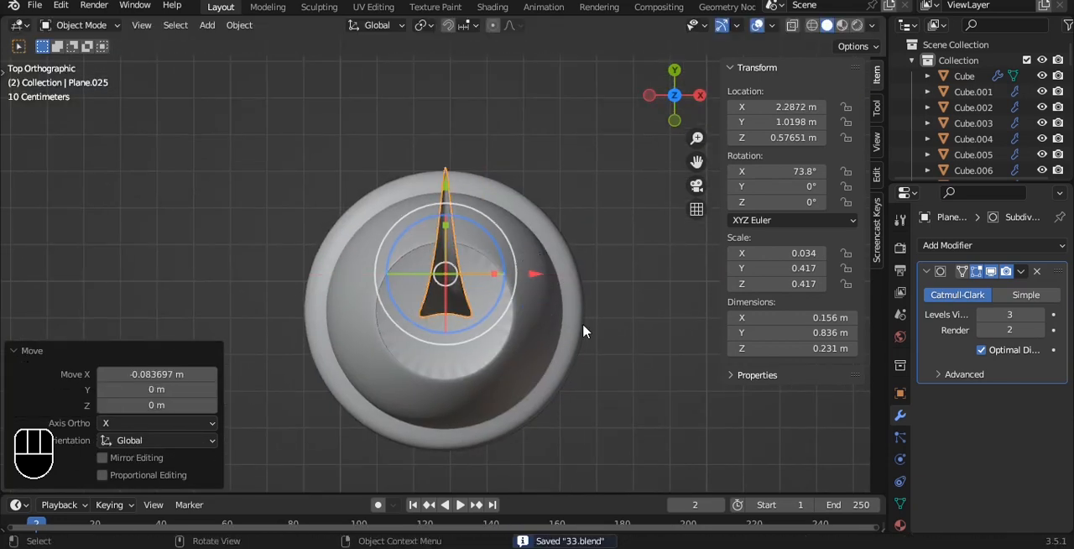
- Duplicate the blade in place and snap the 3D cursor to the pot's centre
{"action": "key", "text": "shift+d"}
{"action": "right_click", "coordinate": [522, 276]}
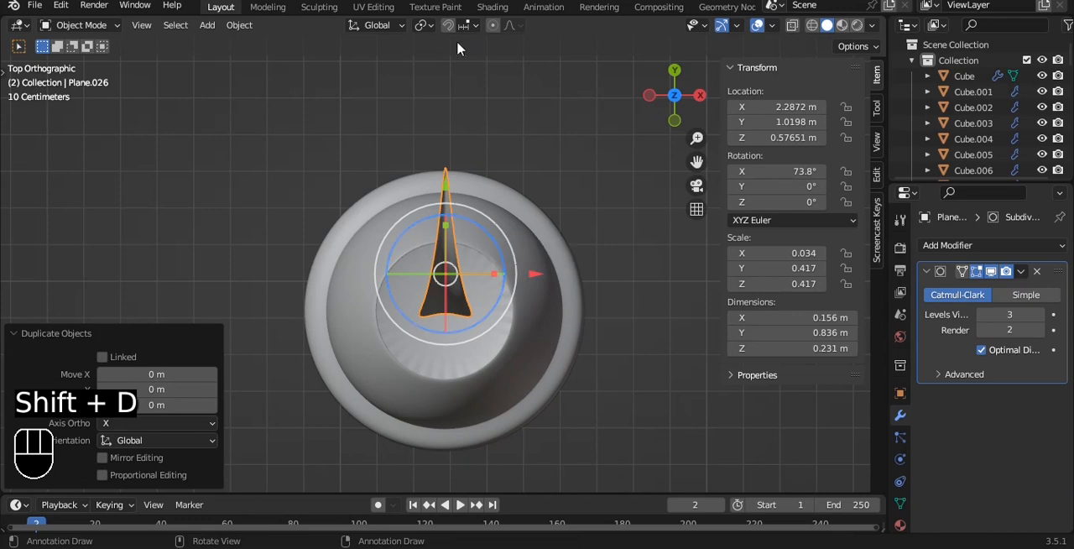
{"action": "left_click", "coordinate": [524, 324]}
{"action": "key", "text": "shift+s"}
{"action": "left_click", "coordinate": [678, 276]}
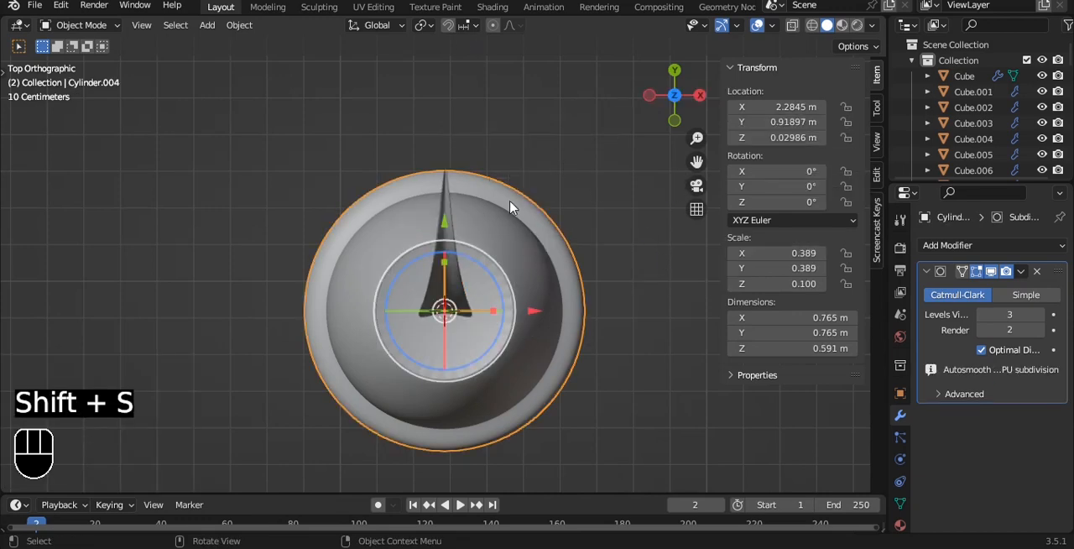
- Set the transform pivot to 3D Cursor and rotate a duplicate of the blade around the pot's centre
{"action": "left_click", "coordinate": [447, 182]}
{"action": "left_click", "coordinate": [424, 25]}
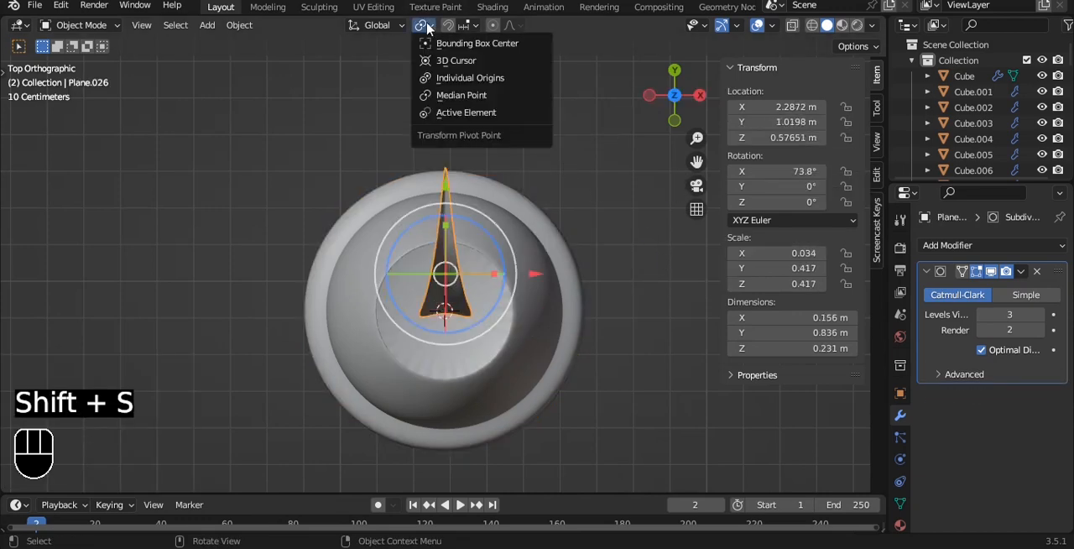
{"action": "left_click", "coordinate": [439, 66]}
{"action": "key", "text": "shift+d"}
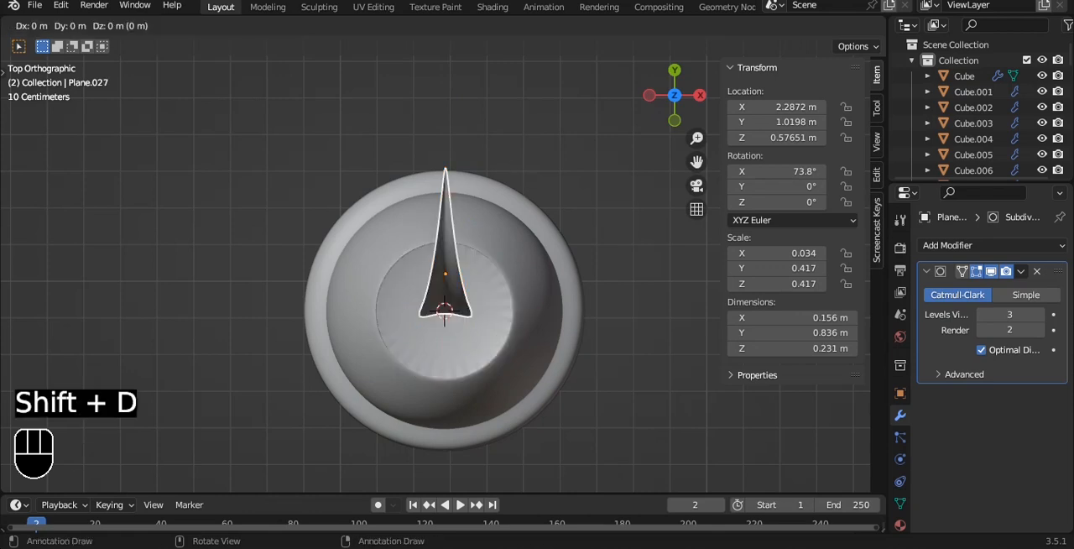
{"action": "left_click", "coordinate": [521, 190]}
{"action": "key", "text": "r"}
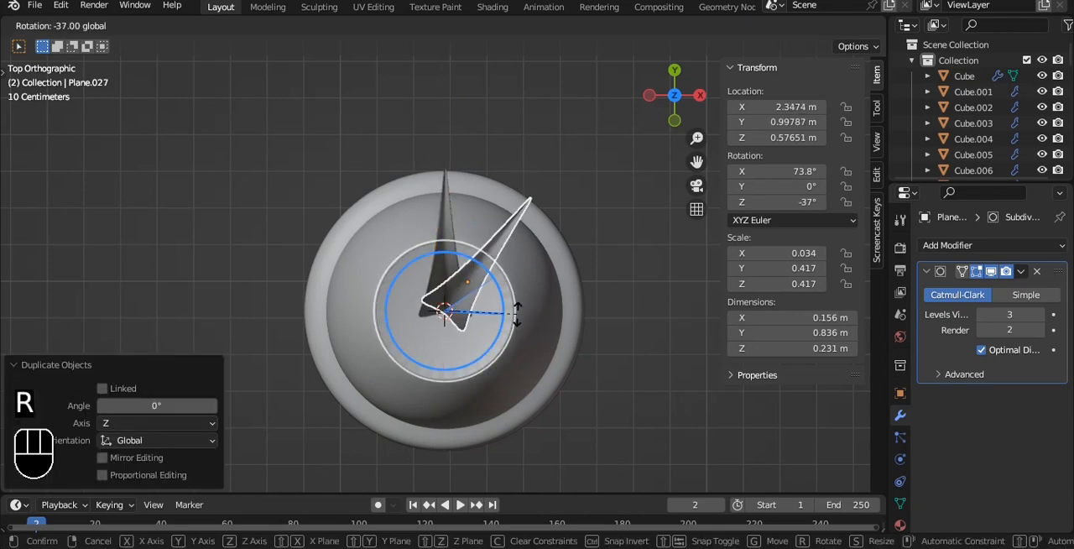
{"action": "left_click", "coordinate": [515, 308]}
- Add further rotated duplicates of the blade around the pot's centre to complete a full ring of leaves
{"action": "key", "text": "shift+d"}
{"action": "right_click", "coordinate": [506, 294]}
{"action": "left_click_drag", "start_coordinate": [504, 285], "coordinate": [509, 335]}
{"action": "key", "text": "e"}
{"action": "right_click", "coordinate": [509, 336]}
{"action": "middle_click_drag", "start_coordinate": [616, 367], "coordinate": [530, 312], "text": "alt"}
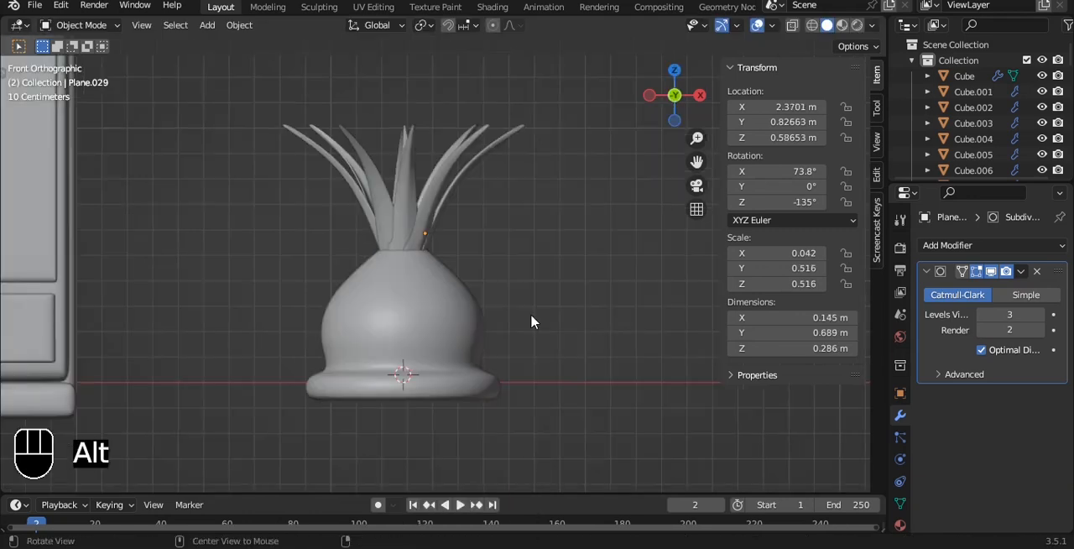
- Parent all the leaves to the pot with Object (Keep Transform)
{"action": "left_click", "coordinate": [395, 319]}
{"action": "key", "text": "alt+z"}
{"action": "left_click_drag", "start_coordinate": [305, 123], "coordinate": [526, 237]}
{"action": "left_click", "coordinate": [445, 350], "text": "shift"}
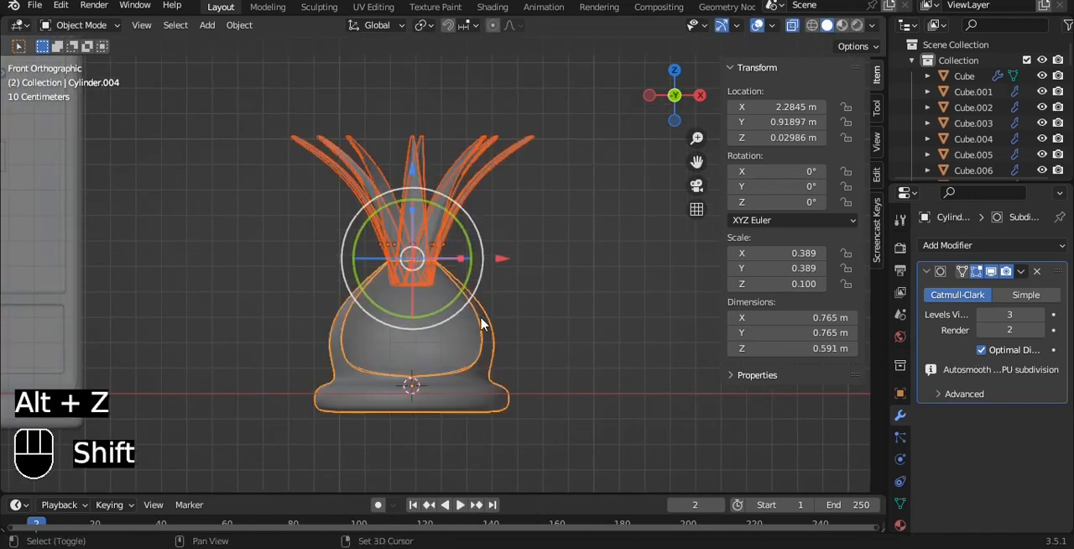
{"action": "key", "text": "alt+z"}
{"action": "key", "text": "ctrl+p"}
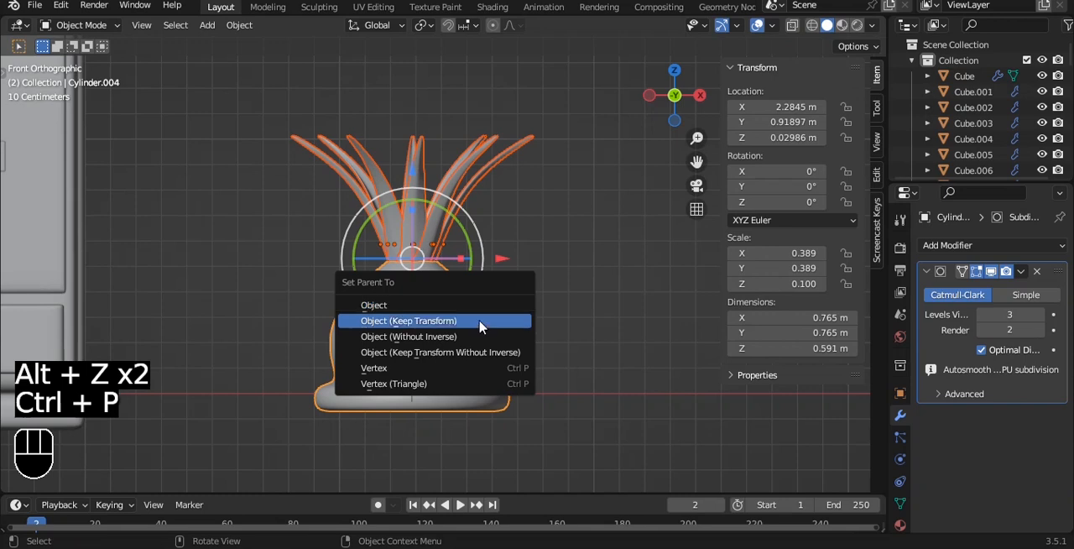
{"action": "left_click", "coordinate": [481, 326]}
- Move the potted plant into the room to X -0.64273 m, Y -0.69813 m at the drawer cabinet and save the file
{"action": "scroll", "coordinate": [551, 235], "scroll_direction": "down", "scroll_amount": 5}
{"action": "key", "text": "ctrl+s"}
{"action": "left_click_drag", "start_coordinate": [571, 339], "coordinate": [228, 292]}
{"action": "left_click_drag", "start_coordinate": [272, 234], "coordinate": [175, 270], "text": "alt"}
{"action": "left_click_drag", "start_coordinate": [529, 240], "coordinate": [474, 255], "text": "alt"}
{"action": "left_click_drag", "start_coordinate": [466, 206], "coordinate": [321, 235]}
{"action": "key", "text": "grave"}
{"action": "left_click", "coordinate": [322, 176]}
{"action": "left_click_drag", "start_coordinate": [381, 304], "coordinate": [643, 148], "text": "alt+shift"}
{"action": "scroll", "coordinate": [558, 231], "scroll_direction": "up", "scroll_amount": 2}
{"action": "key", "text": "ctrl+s"}
{"action": "left_click_drag", "start_coordinate": [543, 210], "coordinate": [458, 270]}
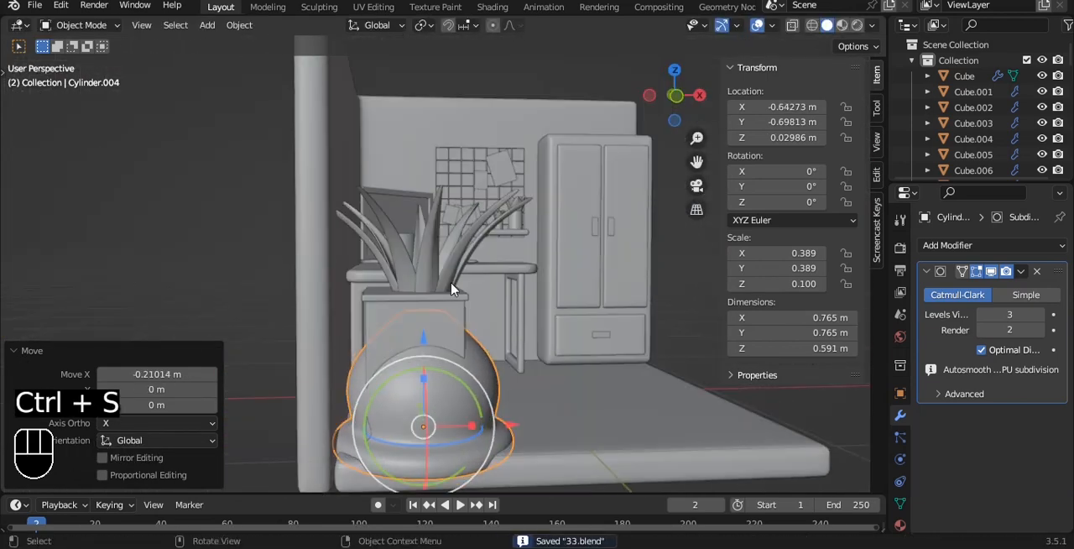
- Raise the plant about 0.7 m in the front view so the pot sits above the drawer cabinet
{"action": "left_click", "coordinate": [426, 338]}
{"action": "key", "text": "grave"}
{"action": "left_click", "coordinate": [382, 299]}
{"action": "left_click_drag", "start_coordinate": [504, 433], "coordinate": [477, 417]}
{"action": "left_click", "coordinate": [479, 393]}
{"action": "key", "text": "g"}
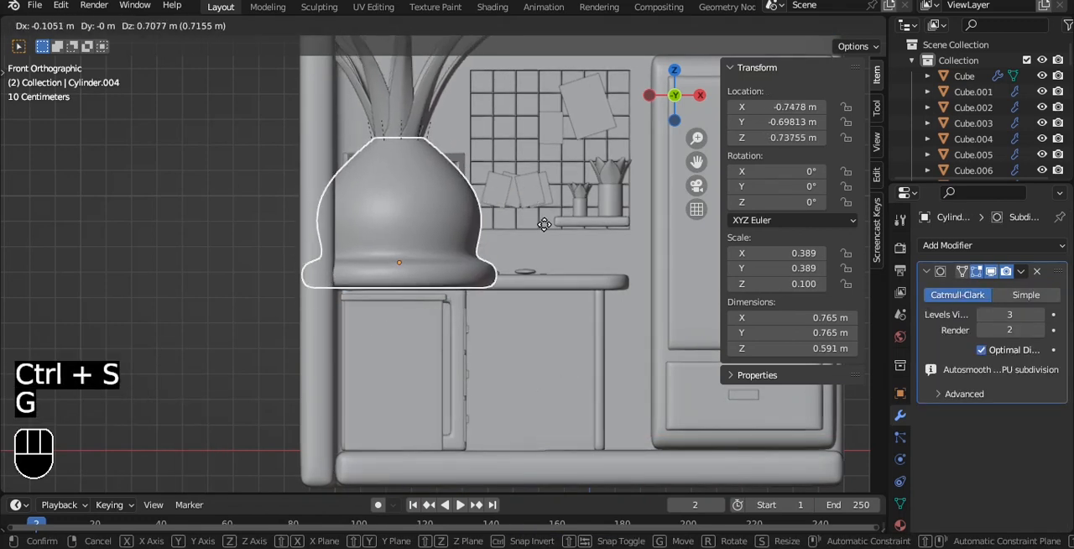
{"action": "left_click", "coordinate": [549, 233]}
- Scale the plant by 0.266 and lower it onto the top of the drawer cabinet
{"action": "scroll", "coordinate": [549, 233], "scroll_direction": "up", "scroll_amount": 6}
{"action": "key", "text": "s"}
{"action": "left_click", "coordinate": [366, 222]}
{"action": "left_click_drag", "start_coordinate": [417, 201], "coordinate": [476, 125], "text": "alt+shift"}
{"action": "key", "text": "g"}
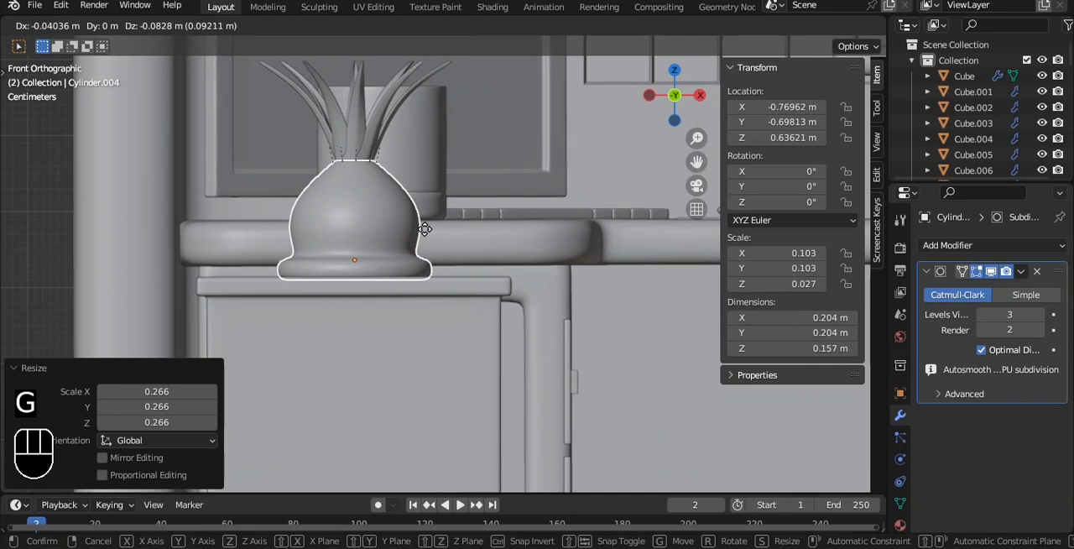
{"action": "left_click", "coordinate": [424, 228]}
- Enlarge the plant slightly, settle it on the cabinet top and save the file
{"action": "middle_click_drag", "start_coordinate": [439, 204], "coordinate": [559, 208]}
{"action": "key", "text": "s"}
{"action": "left_click", "coordinate": [592, 220]}
{"action": "scroll", "coordinate": [585, 213], "scroll_direction": "up", "scroll_amount": 2}
{"action": "left_click_drag", "start_coordinate": [551, 173], "coordinate": [550, 165]}
{"action": "left_click", "coordinate": [269, 194]}
{"action": "scroll", "coordinate": [453, 227], "scroll_direction": "down", "scroll_amount": 6}
{"action": "middle_click_drag", "start_coordinate": [500, 235], "coordinate": [600, 256]}
{"action": "scroll", "coordinate": [600, 261], "scroll_direction": "up", "scroll_amount": 2}
{"action": "key", "text": "ctrl+s"}
- Move the drawer fronts and their handles along X until they sit against the cabinet body, and save the file
{"action": "left_click", "coordinate": [557, 354]}
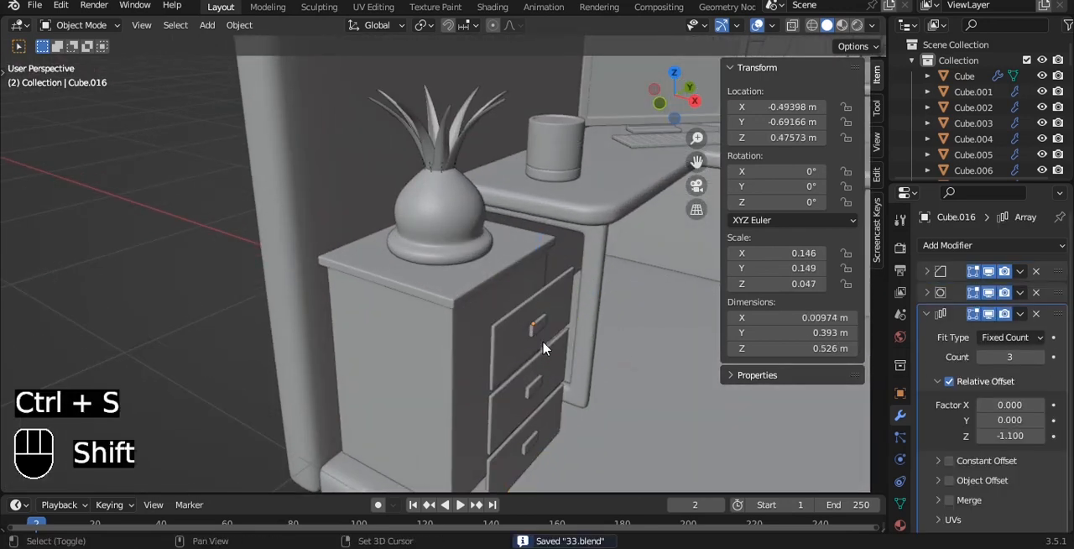
{"action": "left_click_drag", "start_coordinate": [617, 351], "coordinate": [589, 335]}
{"action": "key", "text": "ctrl+z"}
{"action": "middle_click_drag", "start_coordinate": [590, 335], "coordinate": [627, 304]}
{"action": "key", "text": "grave"}
{"action": "left_click", "coordinate": [538, 243]}
{"action": "middle_click_drag", "start_coordinate": [449, 178], "coordinate": [323, 38], "text": "shift"}
{"action": "scroll", "coordinate": [471, 286], "scroll_direction": "up", "scroll_amount": 3}
{"action": "left_click_drag", "start_coordinate": [447, 274], "coordinate": [433, 268]}
{"action": "left_click", "coordinate": [364, 282]}
{"action": "scroll", "coordinate": [433, 269], "scroll_direction": "down", "scroll_amount": 5}
{"action": "key", "text": "a"}
{"action": "key", "text": "ctrl+s"}
{"action": "scroll", "coordinate": [441, 277], "scroll_direction": "up", "scroll_amount": 5}
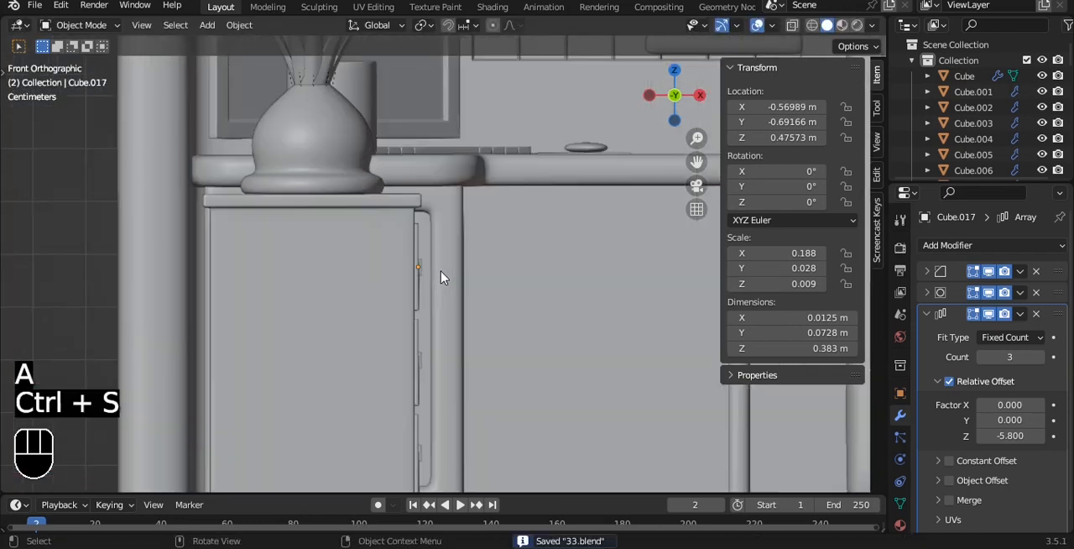
- Check the whole room with the plant on the drawer cabinet and save the file
{"action": "scroll", "coordinate": [434, 151], "scroll_direction": "down", "scroll_amount": 4}
{"action": "middle_click_drag", "start_coordinate": [433, 151], "coordinate": [413, 139]}
{"action": "scroll", "coordinate": [503, 110], "scroll_direction": "down", "scroll_amount": 3}
{"action": "middle_click_drag", "start_coordinate": [506, 110], "coordinate": [449, 167]}
{"action": "middle_click_drag", "start_coordinate": [449, 168], "coordinate": [321, 199], "text": "shift"}
{"action": "key", "text": "ctrl+s"}
{"action": "scroll", "coordinate": [354, 132], "scroll_direction": "down", "scroll_amount": 4}
{"action": "scroll", "coordinate": [383, 179], "scroll_direction": "up", "scroll_amount": 2}
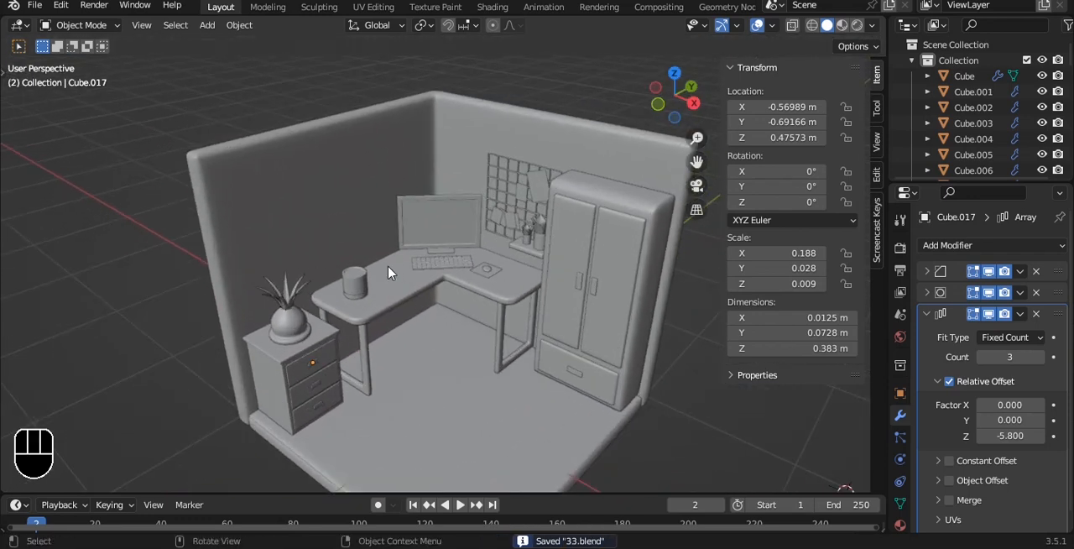
- Duplicate the floor slab, raise the copy to about 1.426 m above the desk area and scale it by 0.186
{"action": "left_click", "coordinate": [427, 388]}
{"action": "key", "text": "shift+d"}
{"action": "left_click_drag", "start_coordinate": [449, 331], "coordinate": [449, 146]}
{"action": "key", "text": "s"}
{"action": "left_click", "coordinate": [468, 254]}
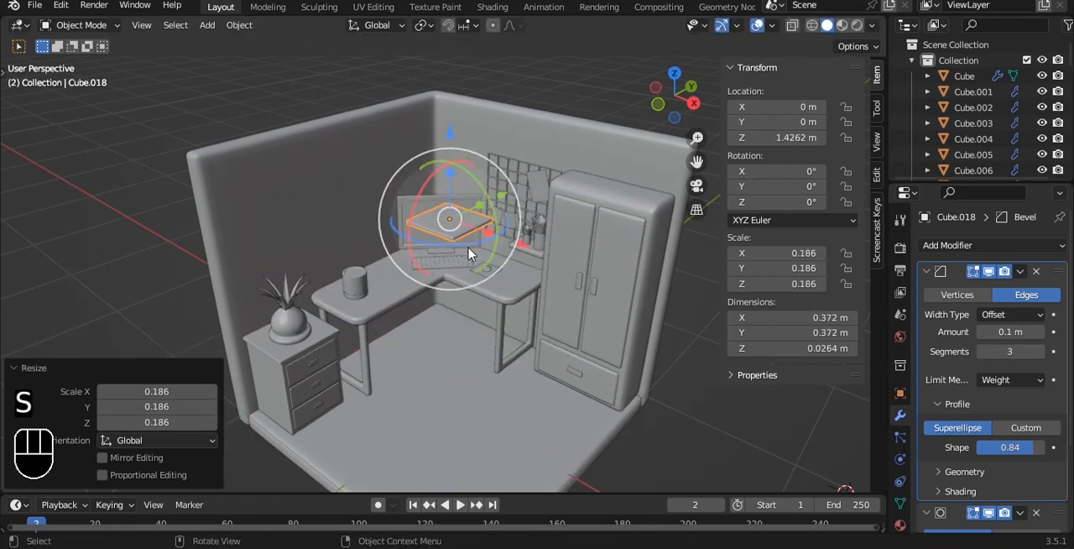
- Narrow the small slab along X to about 0.267 m, move it about -0.913 m along X against the wall and save
{"action": "key", "text": "grave"}
{"action": "key", "text": "s"}
{"action": "key", "text": "x"}
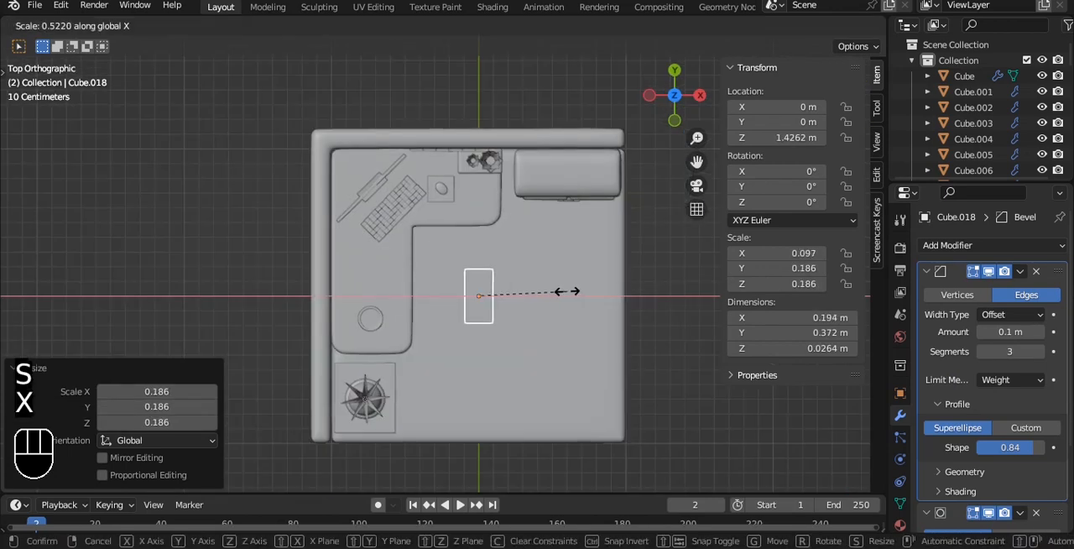
{"action": "right_click", "coordinate": [616, 297]}
{"action": "key", "text": "s"}
{"action": "key", "text": "x"}
{"action": "left_click", "coordinate": [547, 286]}
{"action": "left_click_drag", "start_coordinate": [564, 296], "coordinate": [417, 279]}
{"action": "left_click", "coordinate": [422, 281]}
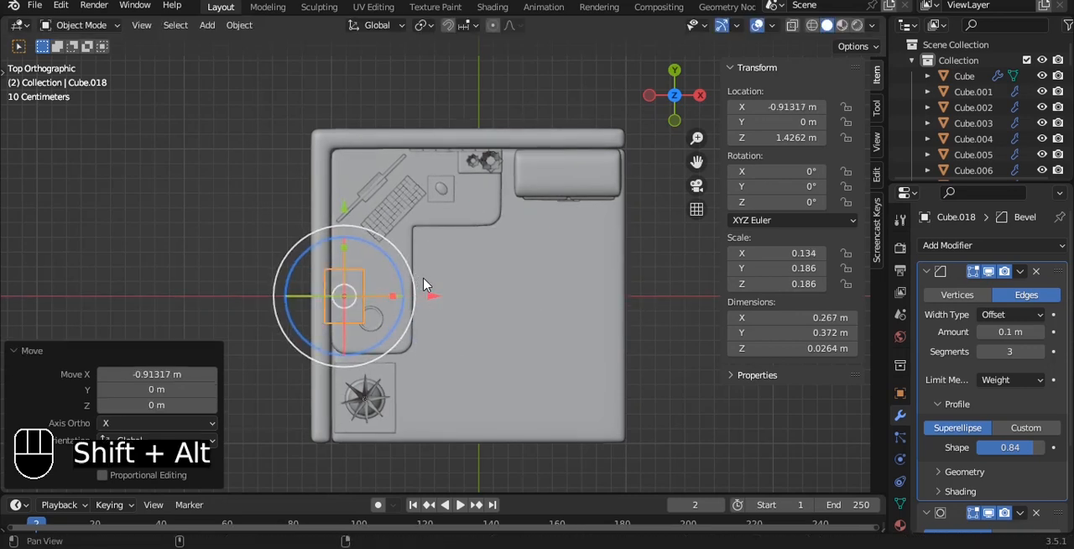
{"action": "key", "text": "grave"}
{"action": "left_click", "coordinate": [537, 262]}
{"action": "key", "text": "ctrl+s"}
- Thicken the wall shelf to about 0.043 m and shift it along Y to about -0.198 m
{"action": "left_click_drag", "start_coordinate": [448, 227], "coordinate": [484, 301], "text": "alt+shift"}
{"action": "scroll", "coordinate": [484, 300], "scroll_direction": "up", "scroll_amount": 5}
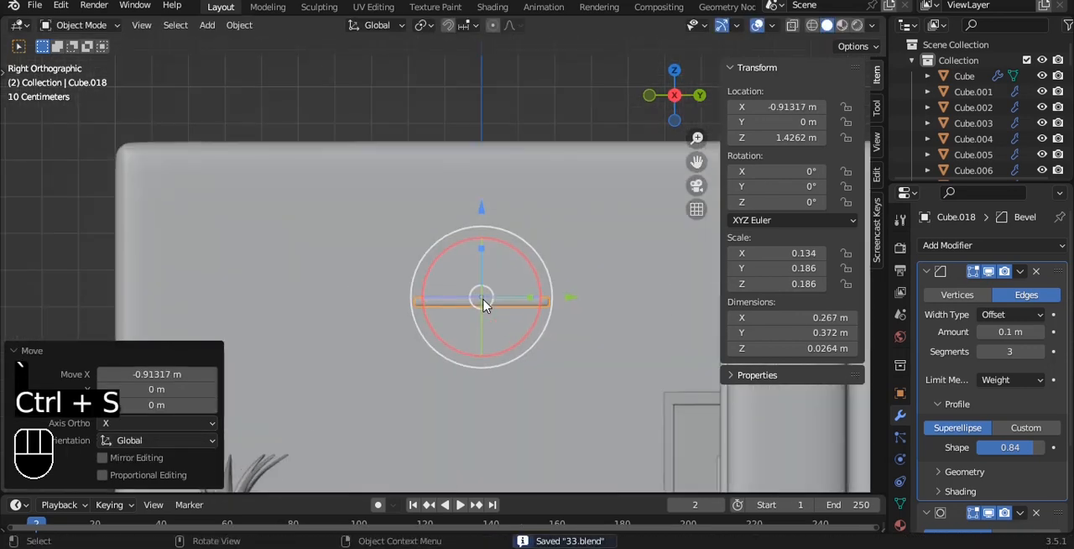
{"action": "key", "text": "q"}
{"action": "left_click", "coordinate": [484, 303]}
{"action": "left_click_drag", "start_coordinate": [557, 293], "coordinate": [429, 302], "text": "alt+shift"}
{"action": "left_click_drag", "start_coordinate": [427, 262], "coordinate": [381, 132], "text": "alt"}
{"action": "left_click_drag", "start_coordinate": [379, 170], "coordinate": [408, 226], "text": "alt"}
{"action": "scroll", "coordinate": [474, 196], "scroll_direction": "down", "scroll_amount": 5}
- Lengthen the wall shelf along Y by a factor of 1.160 and save the file
{"action": "key", "text": "a"}
{"action": "left_click", "coordinate": [410, 226]}
{"action": "key", "text": "s"}
{"action": "key", "text": "x"}
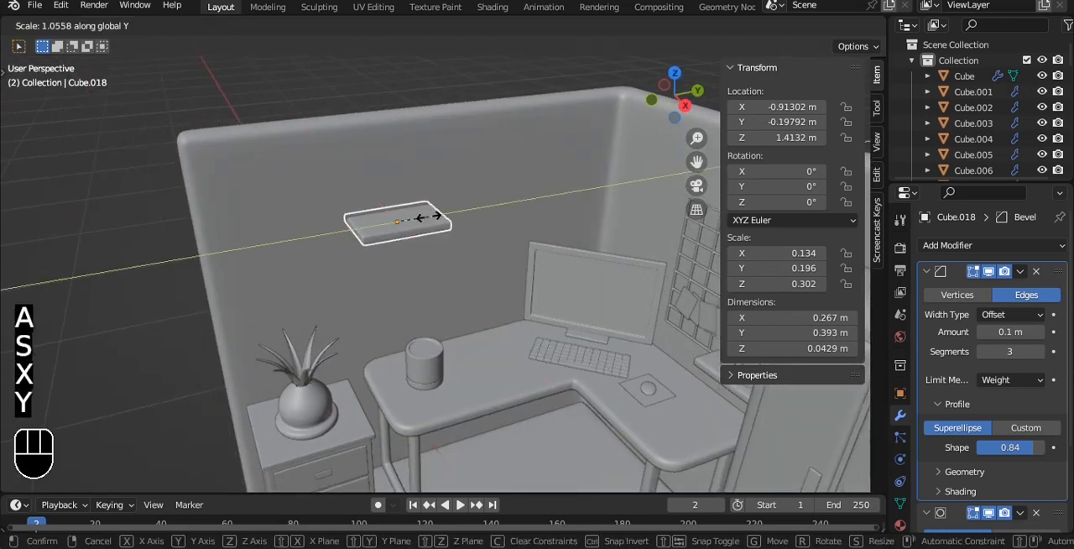
{"action": "left_click", "coordinate": [434, 219]}
{"action": "left_click_drag", "start_coordinate": [439, 224], "coordinate": [421, 335], "text": "alt"}
{"action": "key", "text": "ctrl+s"}
- Duplicate the wall shelf and move the copy about 0.634 m along Y toward the room corner
{"action": "key", "text": "grave"}
{"action": "left_click", "coordinate": [478, 256]}
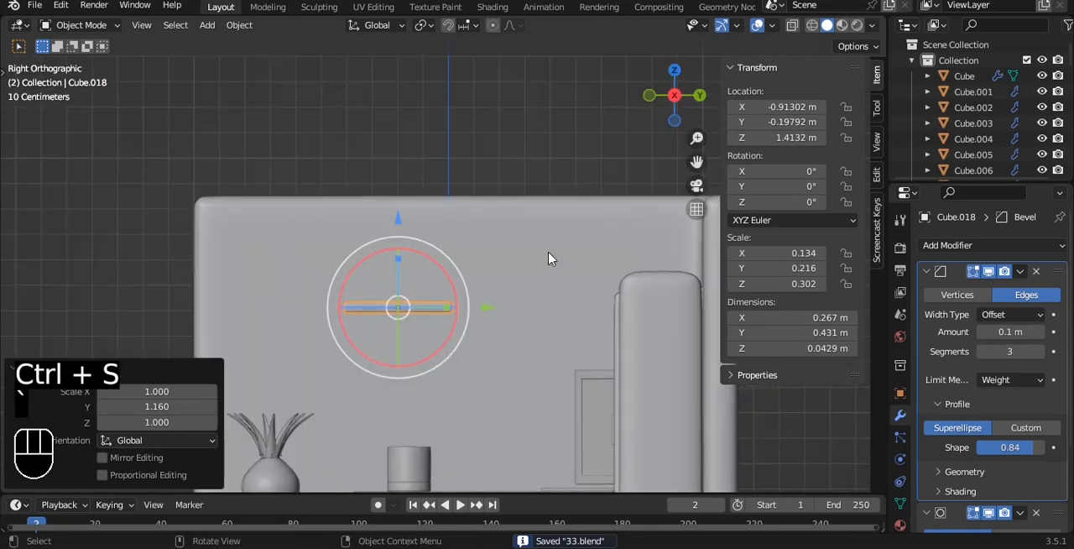
{"action": "key", "text": "shift+d"}
{"action": "key", "text": "y"}
{"action": "left_click", "coordinate": [678, 280]}
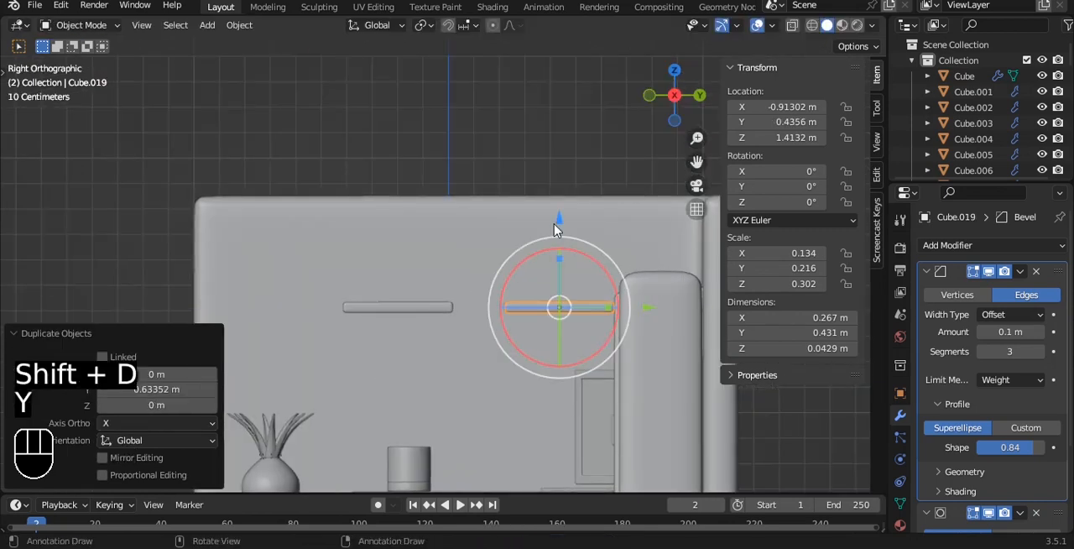
{"action": "left_click_drag", "start_coordinate": [555, 230], "coordinate": [632, 257], "text": "alt"}
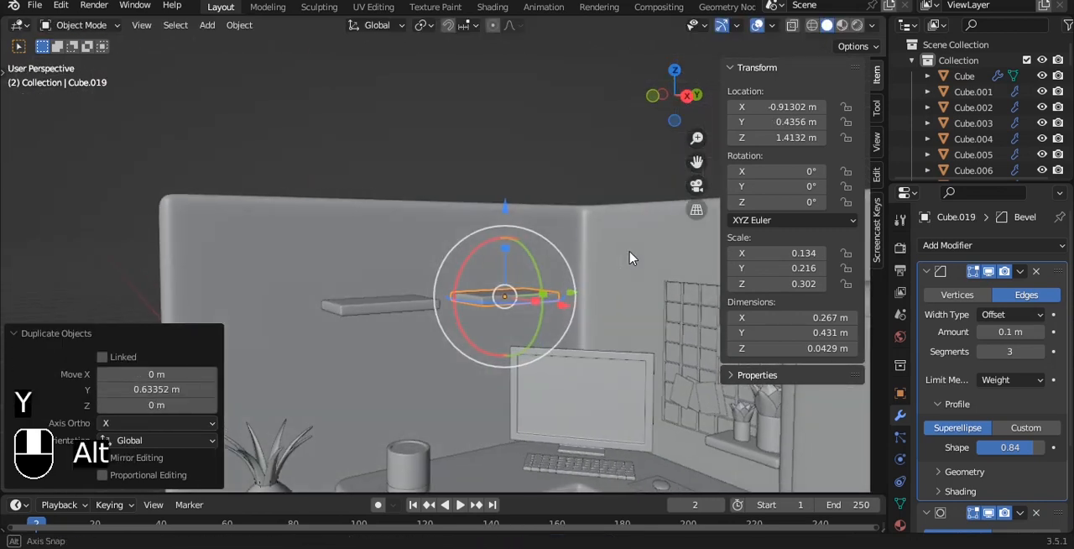
- Lower the original shelf to about 1.171 m on Z so the two shelves are staggered, and save the file
{"action": "left_click", "coordinate": [405, 301]}
{"action": "left_click_drag", "start_coordinate": [380, 222], "coordinate": [382, 276]}
{"action": "left_click_drag", "start_coordinate": [470, 220], "coordinate": [415, 236], "text": "alt"}
{"action": "key", "text": "ctrl+s"}
{"action": "key", "text": "grave"}
{"action": "left_click", "coordinate": [472, 215]}
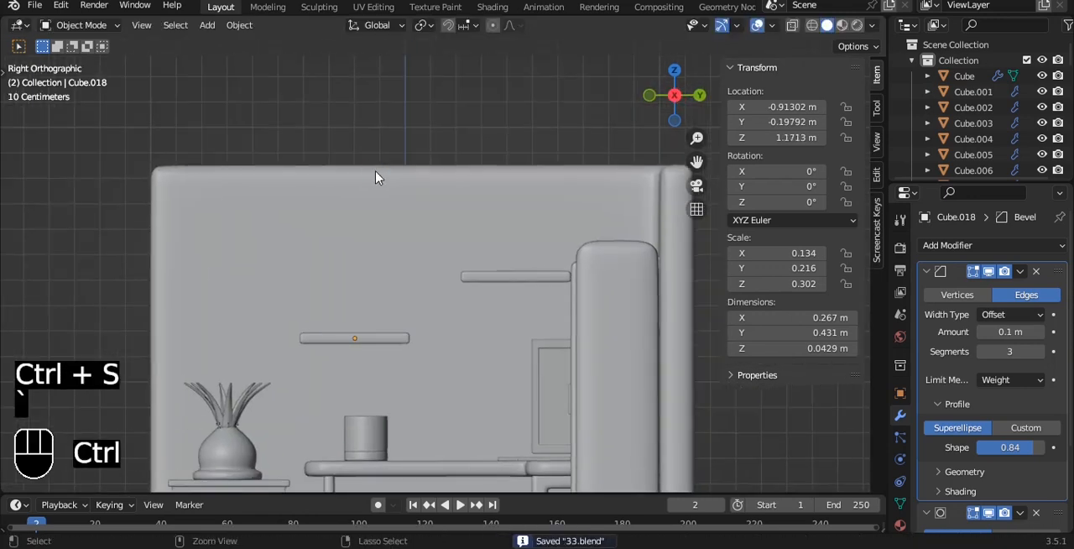
- Select the whole potted plant on the drawer cabinet and duplicate it up onto the higher wall shelf
{"action": "left_click_drag", "start_coordinate": [378, 188], "coordinate": [458, 248], "text": "alt"}
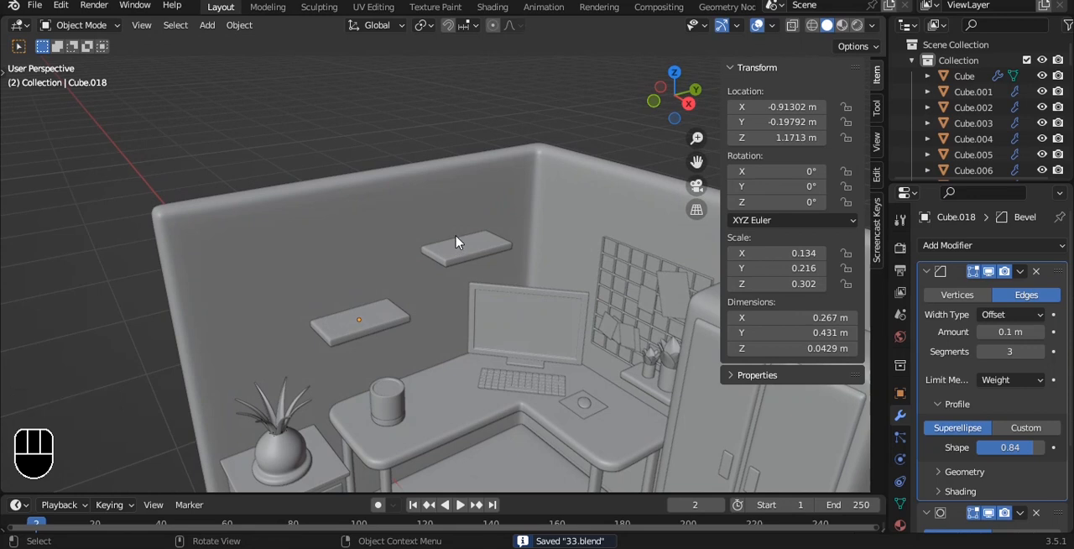
{"action": "left_click_drag", "start_coordinate": [475, 231], "coordinate": [505, 238], "text": "alt+shift"}
{"action": "left_click_drag", "start_coordinate": [505, 238], "coordinate": [443, 210], "text": "alt"}
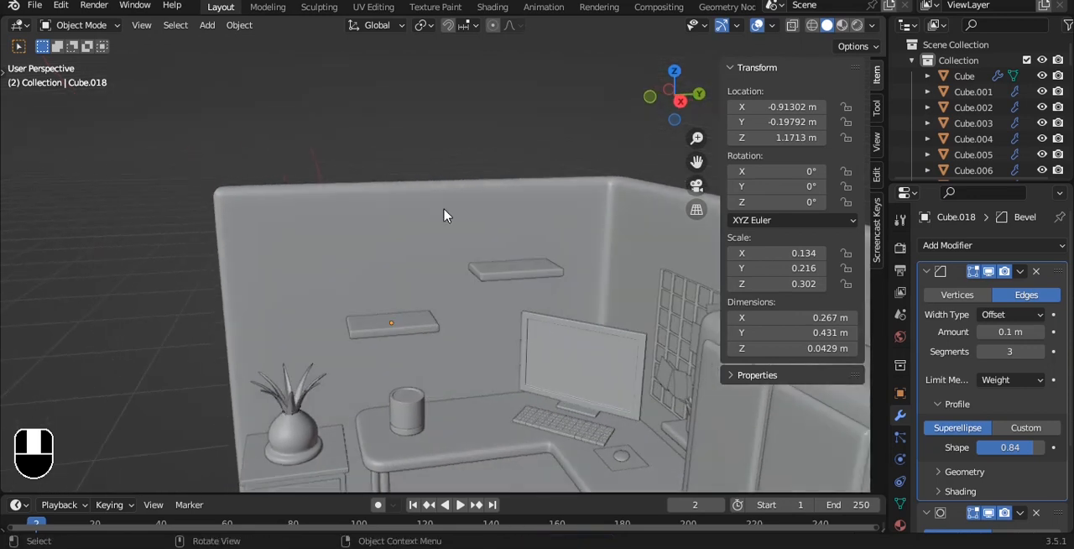
{"action": "left_click_drag", "start_coordinate": [463, 254], "coordinate": [471, 150], "text": "alt+shift"}
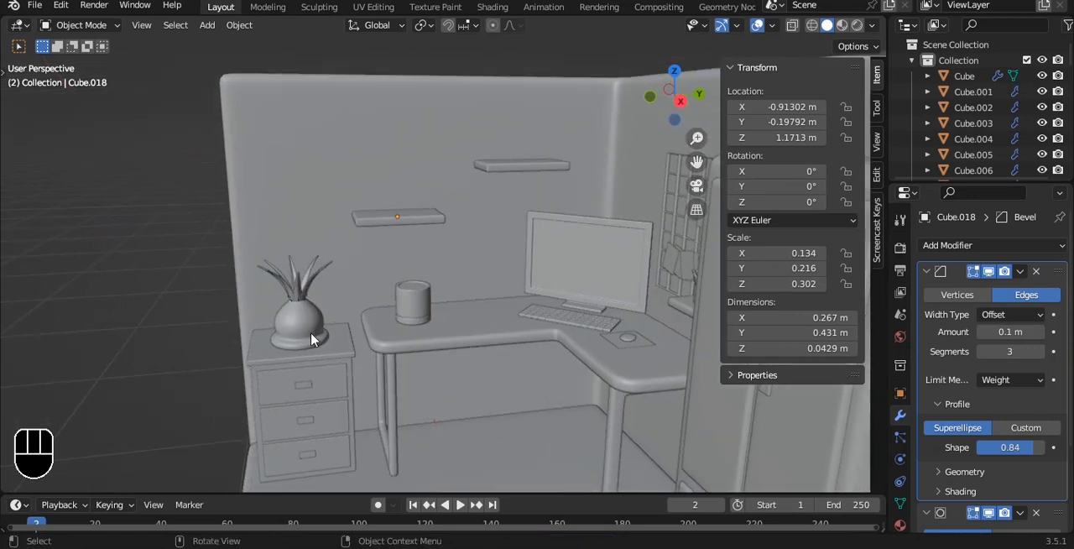
{"action": "left_click", "coordinate": [310, 331]}
{"action": "left_click", "coordinate": [308, 290], "text": "shift"}
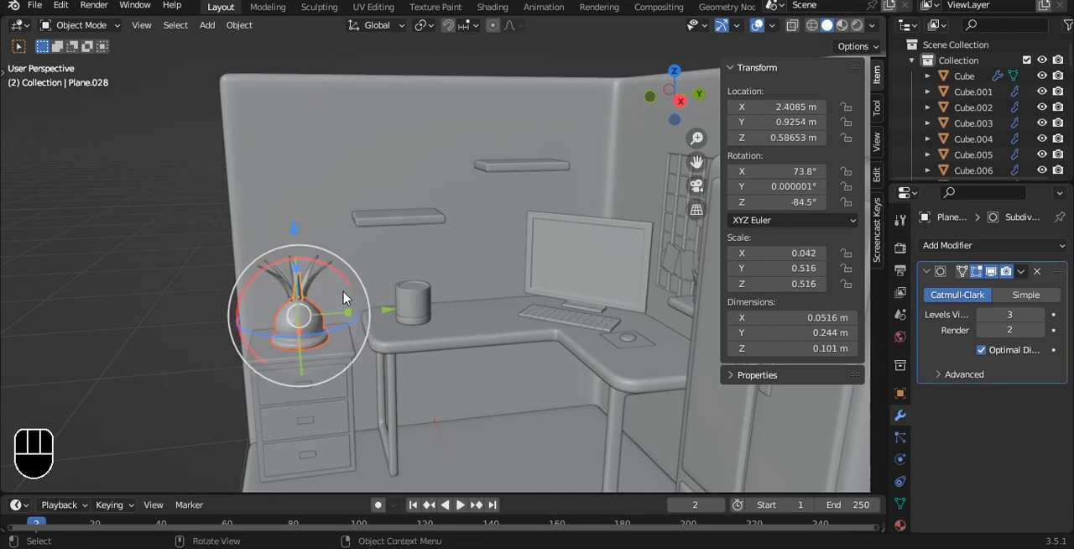
{"action": "left_click_drag", "start_coordinate": [320, 337], "coordinate": [324, 341]}
{"action": "left_click_drag", "start_coordinate": [369, 200], "coordinate": [374, 205], "text": "ctrl"}
{"action": "left_click_drag", "start_coordinate": [337, 430], "coordinate": [343, 435], "text": "ctrl"}
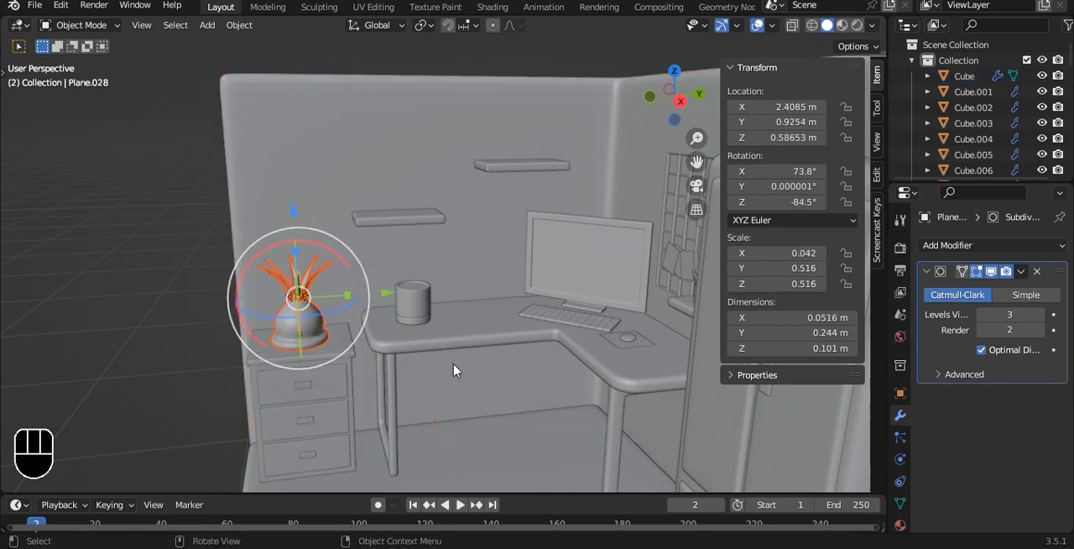
{"action": "key", "text": "shift+d"}
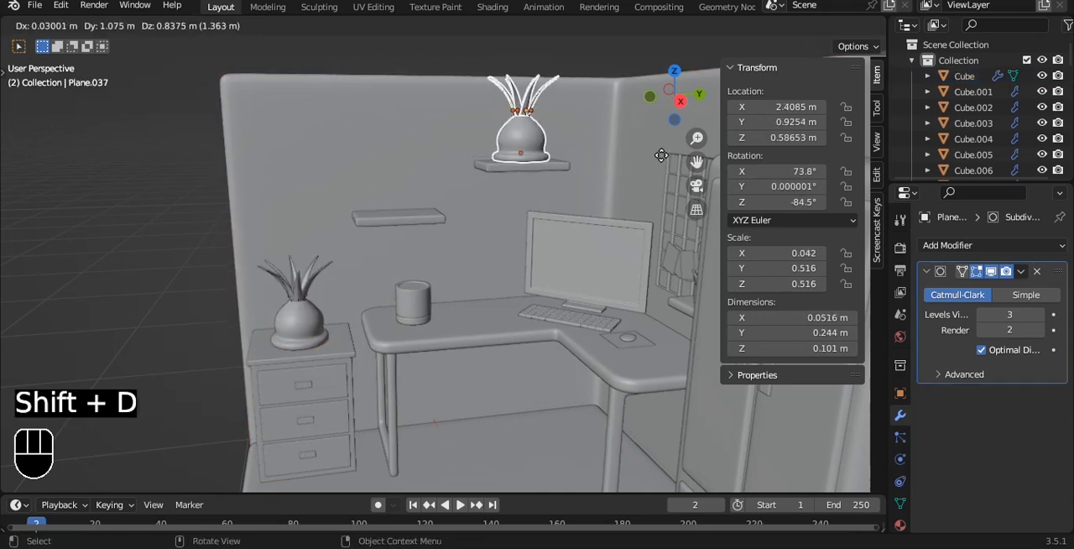
{"action": "left_click", "coordinate": [680, 157]}
- Scale the plant copy by 0.481 and set it on top of the higher shelf near its corner-side end
{"action": "key", "text": "grave"}
{"action": "left_click", "coordinate": [776, 158]}
{"action": "middle_click_drag", "start_coordinate": [564, 175], "coordinate": [533, 119], "text": "shift"}
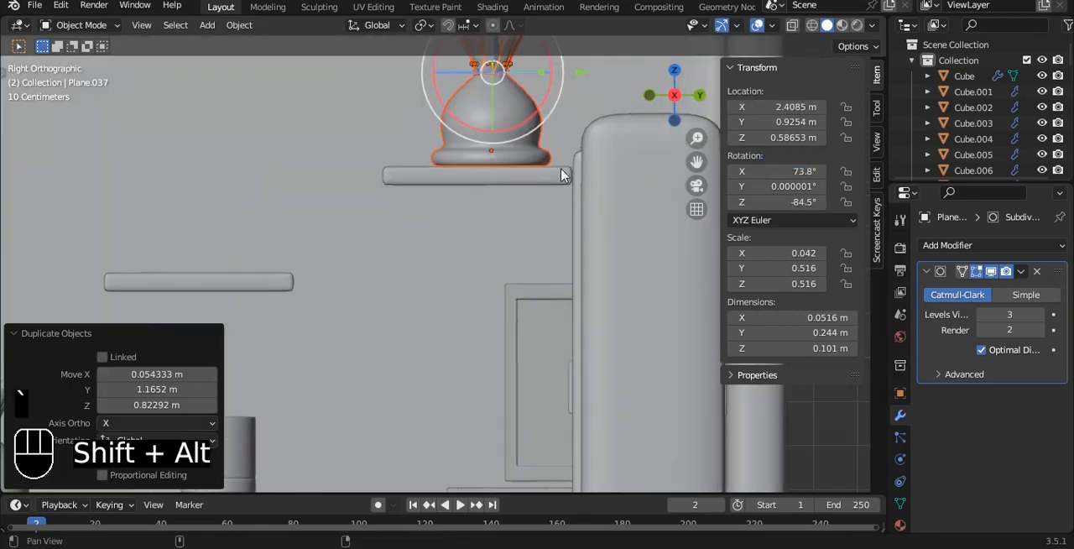
{"action": "scroll", "coordinate": [504, 210], "scroll_direction": "up", "scroll_amount": 5}
{"action": "scroll", "coordinate": [491, 227], "scroll_direction": "down", "scroll_amount": 1}
{"action": "key", "text": "s"}
{"action": "left_click", "coordinate": [470, 241]}
{"action": "key", "text": "g"}
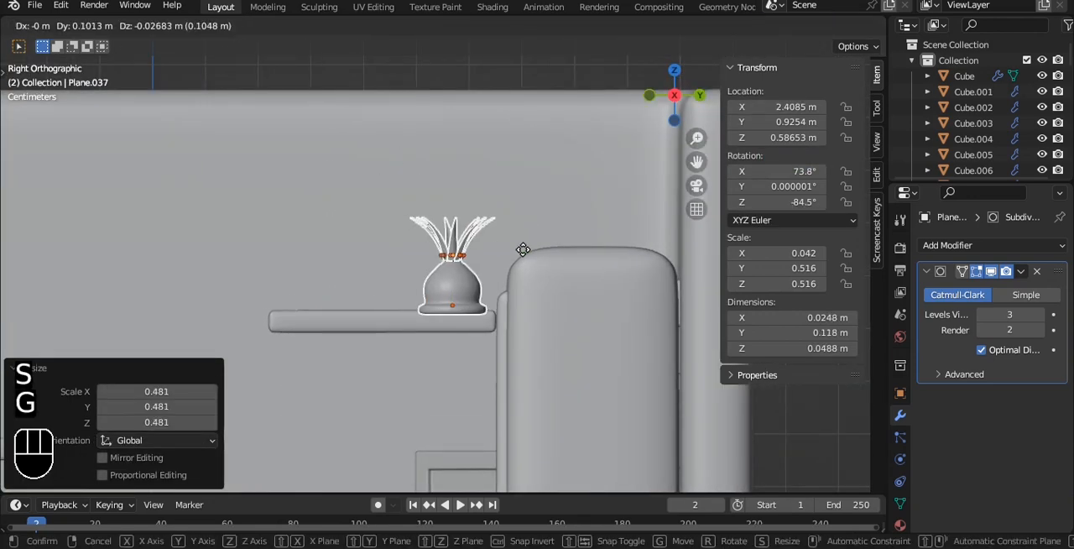
{"action": "left_click", "coordinate": [523, 248]}
- Shift the small plant about -0.032 m along Y, center it on the shelf's depth and save the file
{"action": "left_click_drag", "start_coordinate": [522, 248], "coordinate": [491, 184], "text": "alt"}
{"action": "key", "text": "grave"}
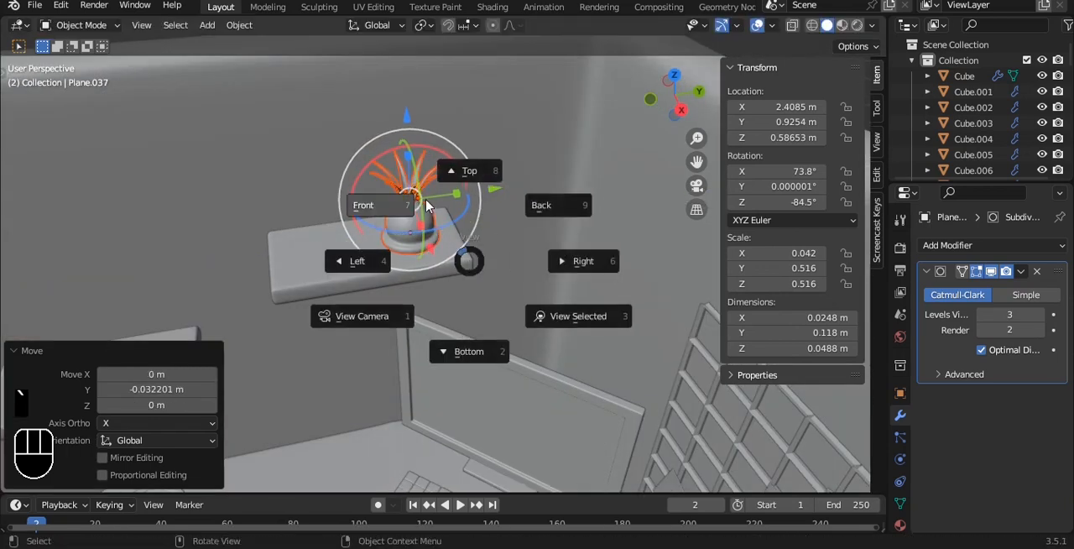
{"action": "left_click", "coordinate": [373, 203]}
{"action": "scroll", "coordinate": [495, 249], "scroll_direction": "down", "scroll_amount": 3}
{"action": "key", "text": "ctrl+s"}
{"action": "key", "text": "a"}
{"action": "left_click_drag", "start_coordinate": [487, 244], "coordinate": [428, 273], "text": "alt"}
{"action": "scroll", "coordinate": [427, 273], "scroll_direction": "down", "scroll_amount": 3}
- Duplicate the lower shelf in place and rotate the copy 90° about X to form an upright book
{"action": "left_click", "coordinate": [358, 302]}
{"action": "scroll", "coordinate": [358, 305], "scroll_direction": "up", "scroll_amount": 3}
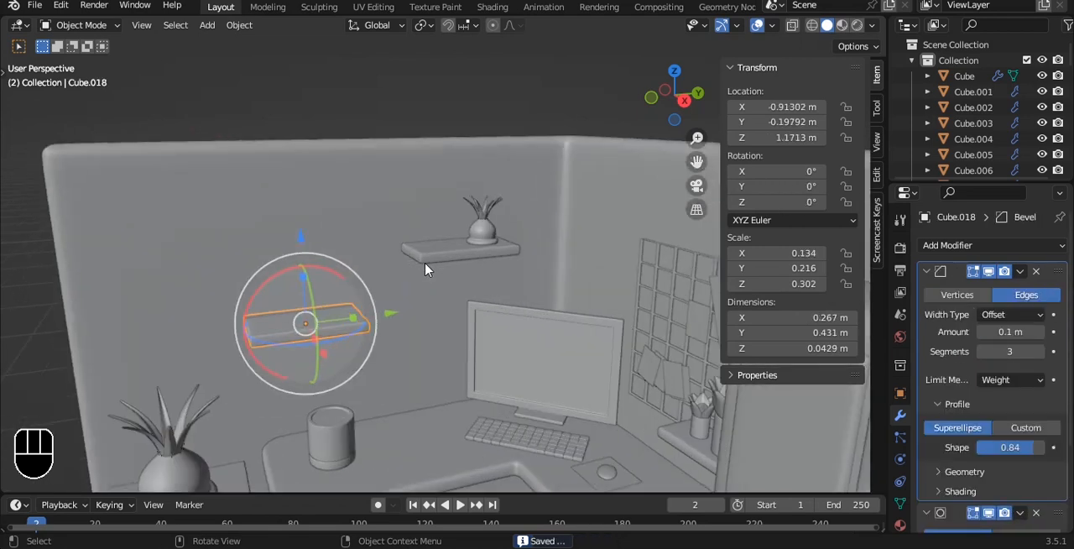
{"action": "key", "text": "shift+d"}
{"action": "right_click", "coordinate": [422, 262]}
{"action": "key", "text": "r"}
{"action": "key", "text": "y"}
{"action": "key", "text": "9"}
{"action": "key", "text": "0"}
{"action": "key", "text": "r"}
{"action": "key", "text": "x"}
{"action": "left_click", "coordinate": [422, 262]}
- Raise the upright copy about 0.196 m along Z above the lower shelf and scale it by 0.543
{"action": "left_click_drag", "start_coordinate": [358, 317], "coordinate": [413, 309]}
{"action": "scroll", "coordinate": [374, 321], "scroll_direction": "up", "scroll_amount": 3}
{"action": "middle_click_drag", "start_coordinate": [374, 320], "coordinate": [496, 216], "text": "shift"}
{"action": "left_click_drag", "start_coordinate": [334, 171], "coordinate": [324, 79]}
{"action": "key", "text": "grave"}
{"action": "left_click", "coordinate": [442, 146]}
{"action": "key", "text": "s"}
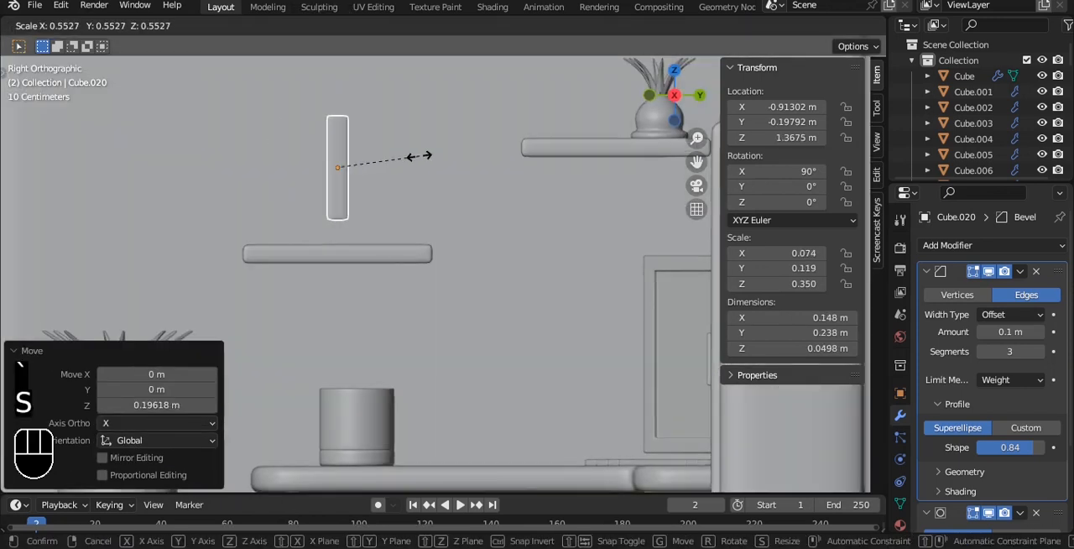
{"action": "left_click", "coordinate": [418, 158]}
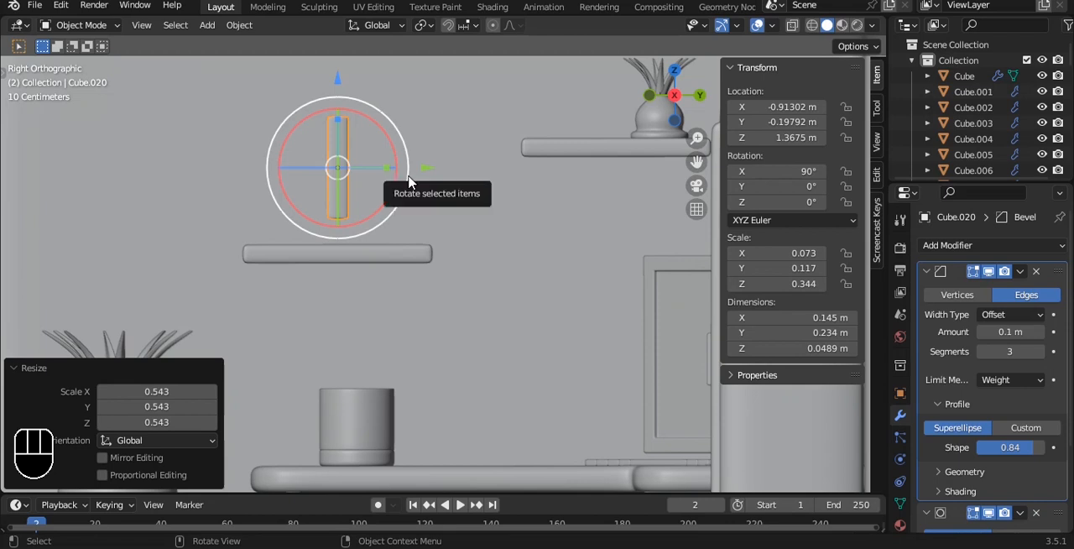
- Stand the book on the lower shelf, moving it about 0.139 m along Y and -0.060 m along Z
{"action": "scroll", "coordinate": [409, 182], "scroll_direction": "up", "scroll_amount": 2}
{"action": "key", "text": "g"}
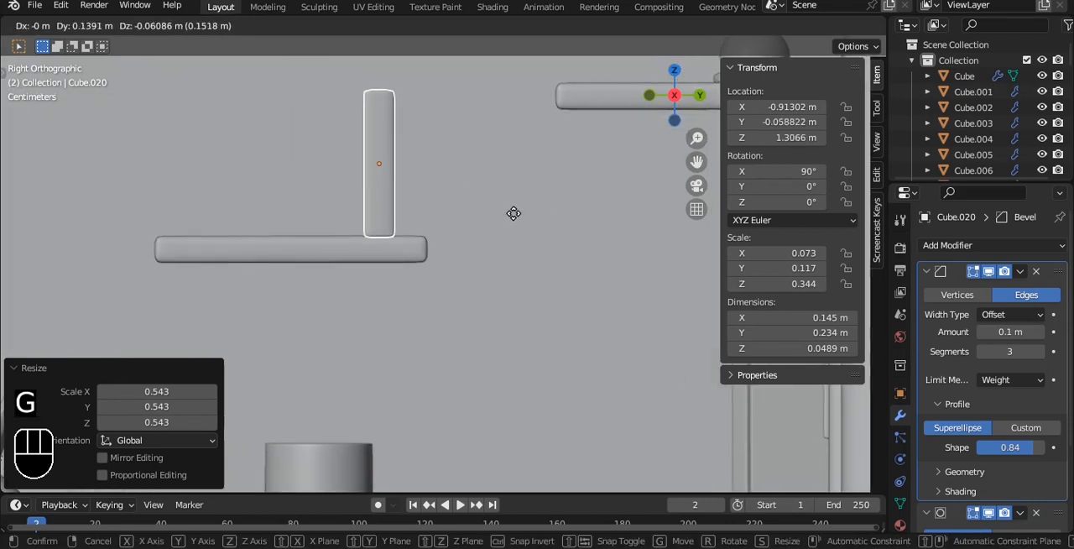
{"action": "left_click", "coordinate": [513, 213]}
- Duplicate the upright book along Y and nudge the copy until it stands right beside the first one
{"action": "key", "text": "shift+d"}
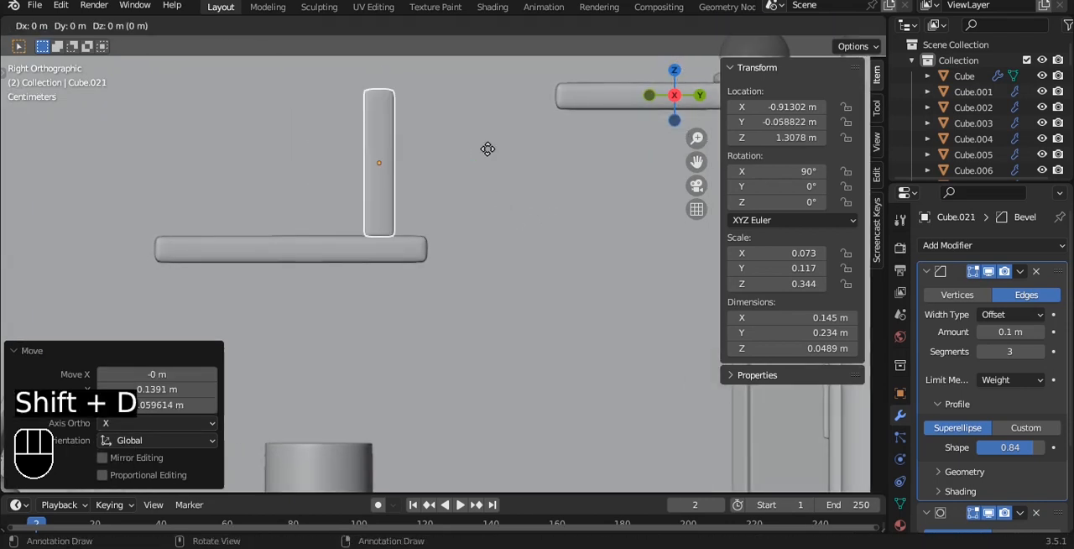
{"action": "key", "text": "y"}
{"action": "left_click", "coordinate": [455, 145]}
{"action": "key", "text": "a"}
{"action": "scroll", "coordinate": [510, 201], "scroll_direction": "up", "scroll_amount": 8}
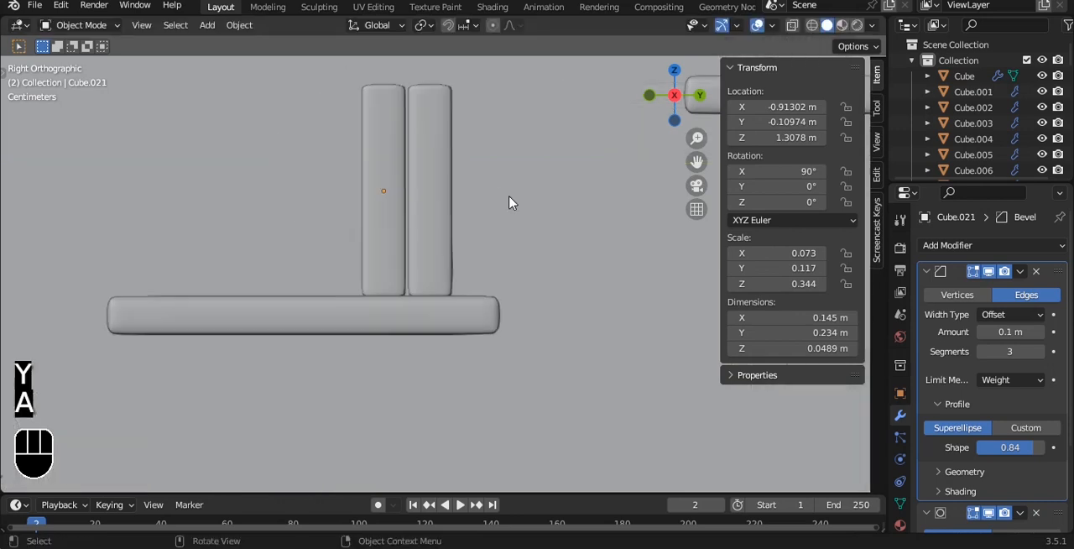
{"action": "left_click_drag", "start_coordinate": [464, 155], "coordinate": [468, 155]}
{"action": "scroll", "coordinate": [470, 161], "scroll_direction": "down", "scroll_amount": 3}
{"action": "scroll", "coordinate": [470, 162], "scroll_direction": "down", "scroll_amount": 4}
- Duplicate the book along Y over the free part of the lower shelf and rotate the copy 90° to lie flat
{"action": "key", "text": "shift+d"}
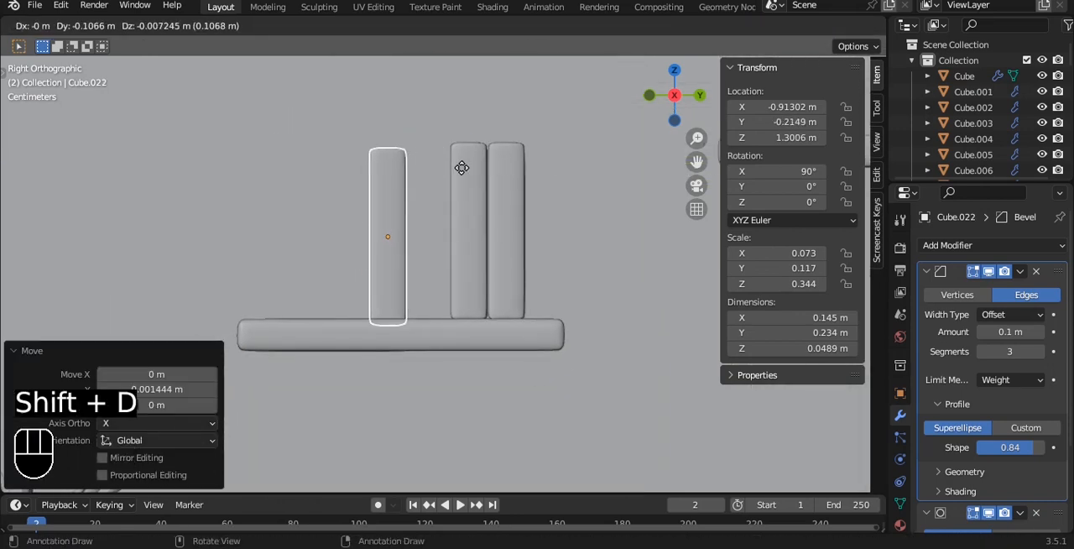
{"action": "key", "text": "y"}
{"action": "left_click", "coordinate": [436, 162]}
{"action": "type", "text": "r90"}
{"action": "left_click", "coordinate": [416, 172]}
- Lower the flat book along Z until it rests on the lower shelf's top surface, and save the file
{"action": "left_click_drag", "start_coordinate": [351, 145], "coordinate": [407, 257]}
{"action": "scroll", "coordinate": [561, 92], "scroll_direction": "up", "scroll_amount": 4}
{"action": "scroll", "coordinate": [561, 92], "scroll_direction": "up", "scroll_amount": 2}
{"action": "key", "text": "alt+a"}
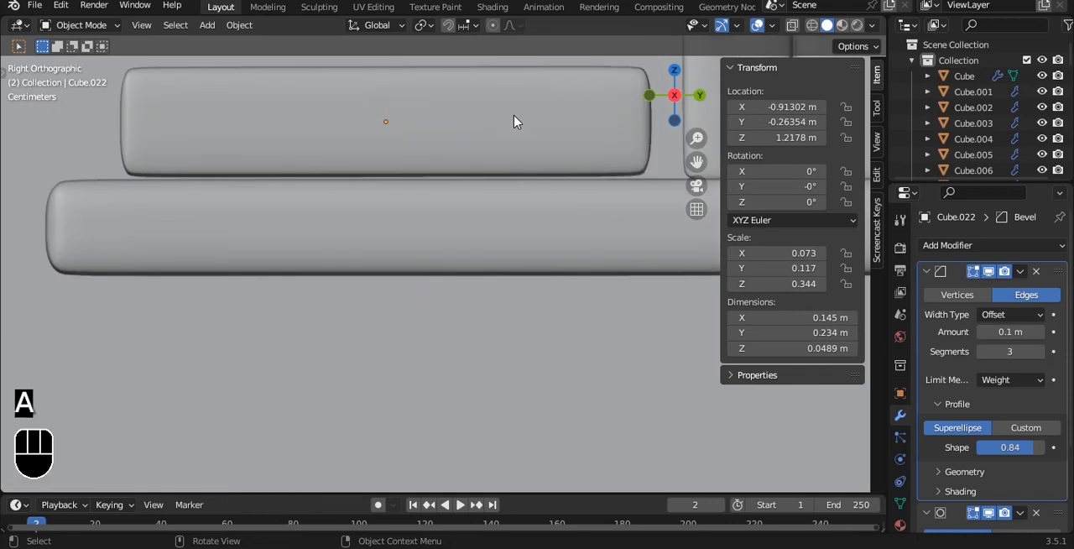
{"action": "scroll", "coordinate": [514, 123], "scroll_direction": "up", "scroll_amount": 4}
{"action": "key", "text": "g"}
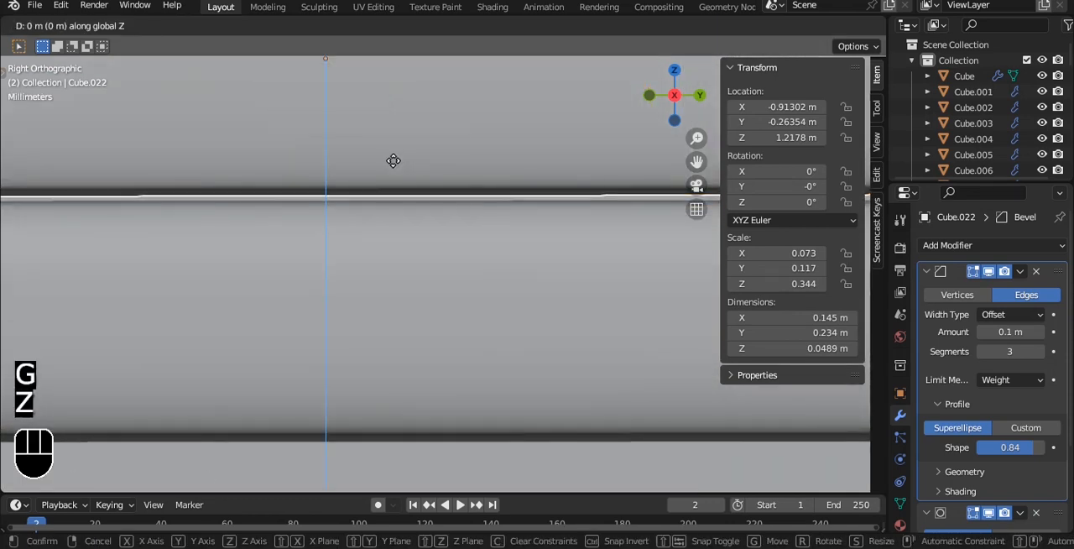
{"action": "left_click", "coordinate": [393, 160]}
{"action": "scroll", "coordinate": [403, 167], "scroll_direction": "down", "scroll_amount": 5}
{"action": "key", "text": "ctrl+s"}
- Widen the flat book along X to about 0.165 m, move it about 0.027 m along X and save the file
{"action": "middle_click_drag", "start_coordinate": [450, 175], "coordinate": [492, 311]}
{"action": "key", "text": "s"}
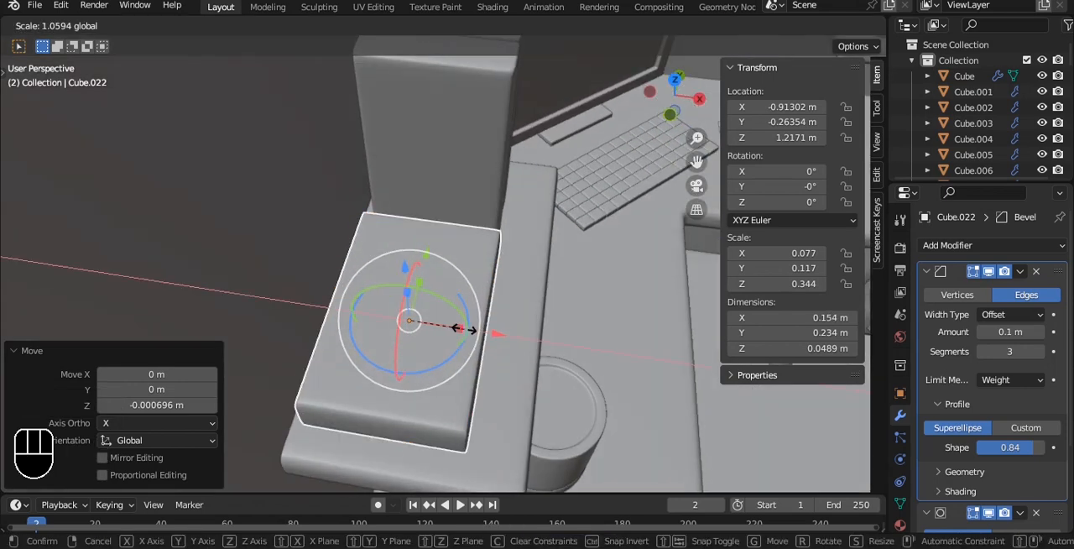
{"action": "left_click_drag", "start_coordinate": [469, 330], "coordinate": [524, 342]}
{"action": "key", "text": "ctrl+s"}
- Duplicate the flat book and move the copy up along Z to stack it on the first one
{"action": "left_click_drag", "start_coordinate": [549, 260], "coordinate": [485, 192], "text": "alt"}
{"action": "key", "text": "grave"}
{"action": "key", "text": "grave"}
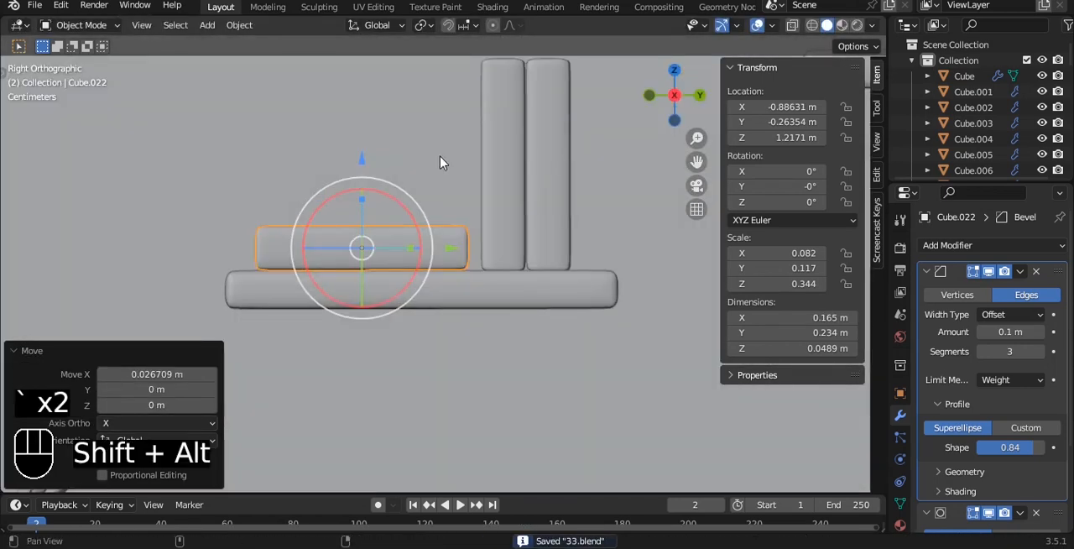
{"action": "scroll", "coordinate": [439, 172], "scroll_direction": "up", "scroll_amount": 2}
{"action": "key", "text": "shift+d"}
{"action": "key", "text": "z"}
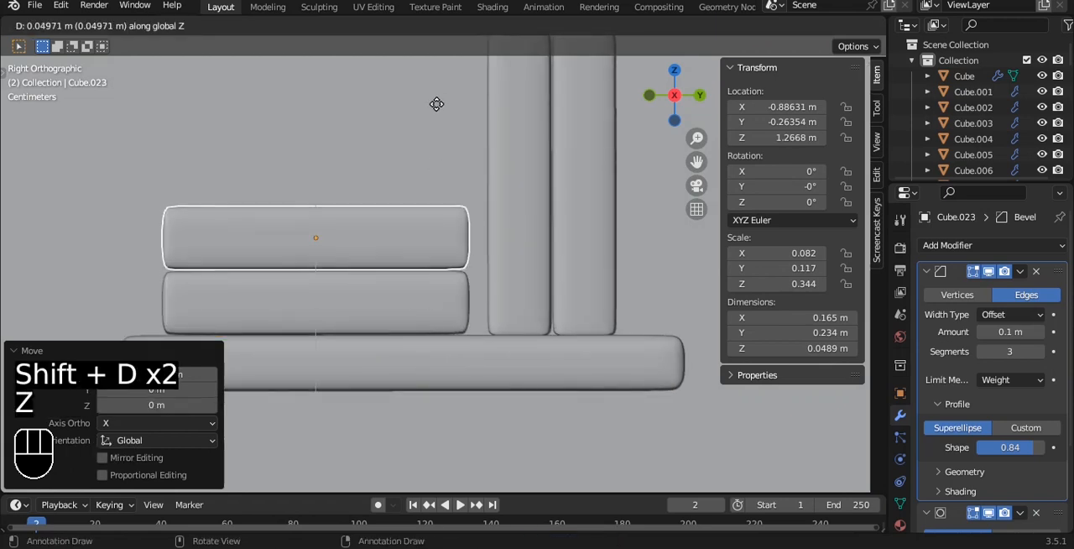
{"action": "left_click", "coordinate": [439, 110]}
- Scale the upper flat book down to about 0.213 m long, settle it on the book below and save the file
{"action": "key", "text": "s"}
{"action": "left_click", "coordinate": [458, 178]}
{"action": "left_click_drag", "start_coordinate": [319, 147], "coordinate": [320, 153]}
{"action": "key", "text": "alt+a"}
{"action": "middle_click_drag", "start_coordinate": [320, 155], "coordinate": [401, 180]}
{"action": "scroll", "coordinate": [359, 197], "scroll_direction": "down", "scroll_amount": 8}
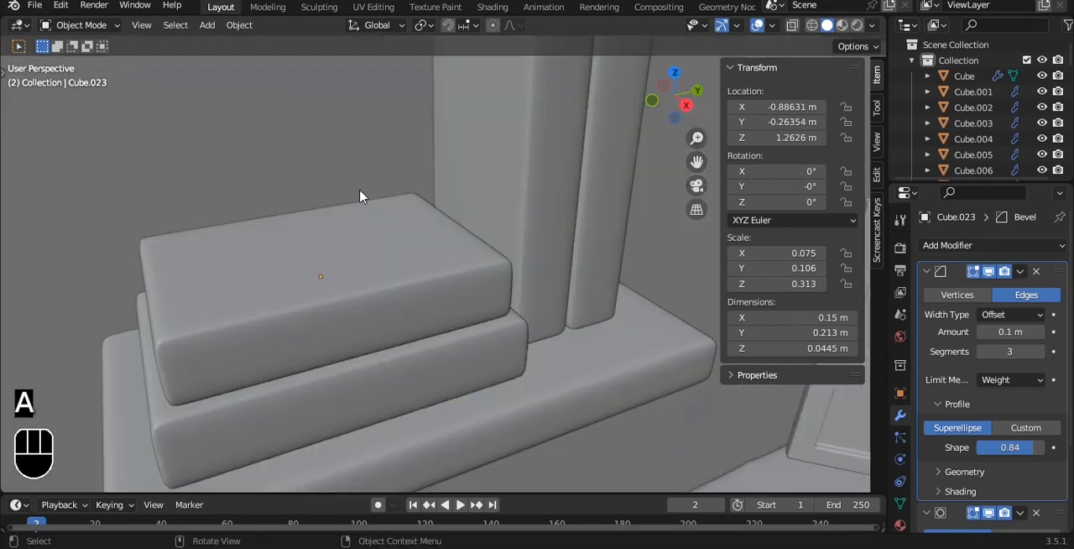
{"action": "key", "text": "ctrl+s"}
{"action": "middle_click_drag", "start_coordinate": [460, 196], "coordinate": [420, 159], "text": "shift"}
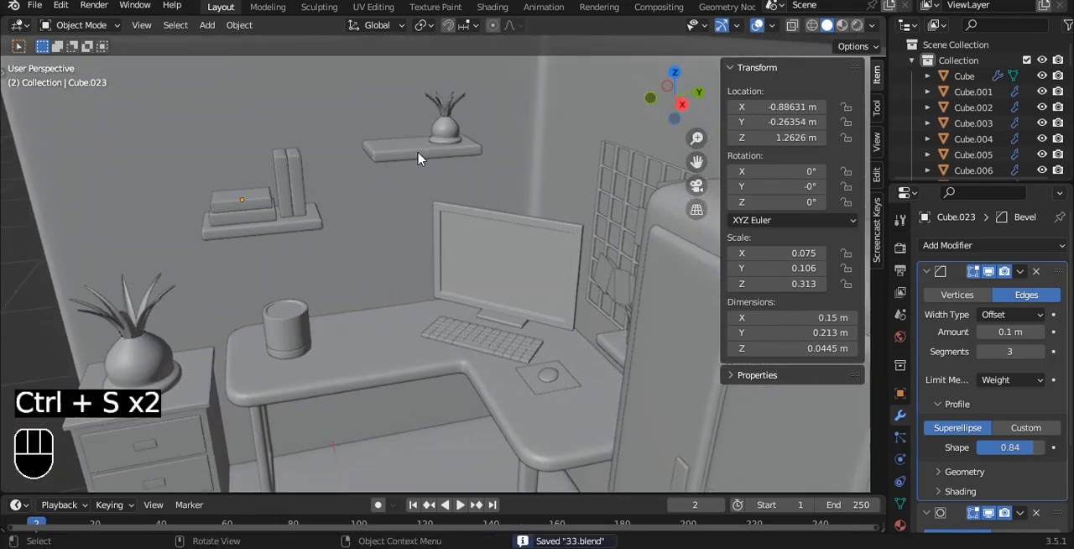
{"action": "key", "text": "alt+w"}
{"action": "key", "text": "Escape"}
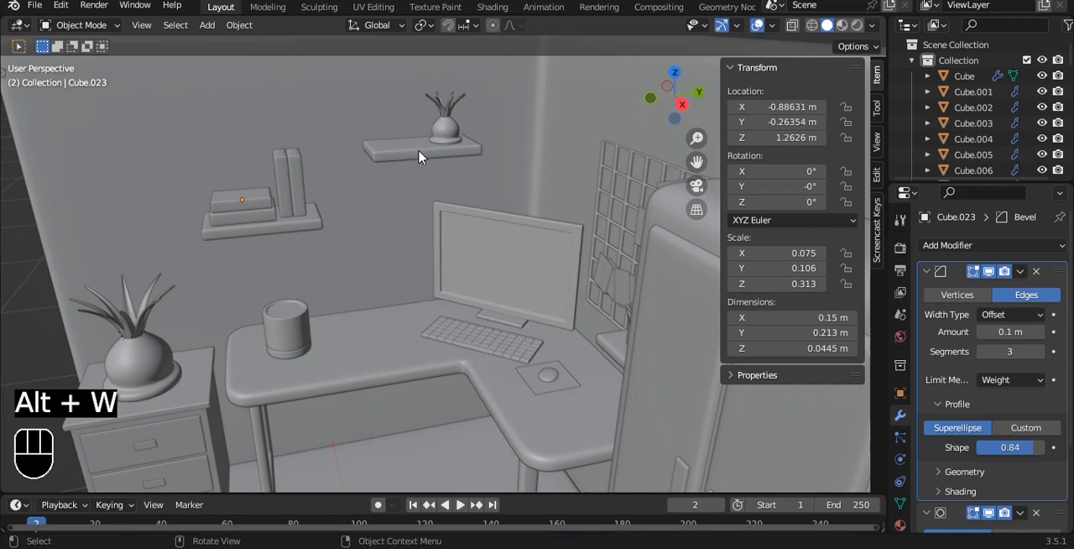
- Add a new cube mesh to the scene as the base for a chair seat
{"action": "middle_click_drag", "start_coordinate": [420, 152], "coordinate": [560, 237]}
{"action": "key", "text": "shift+a"}
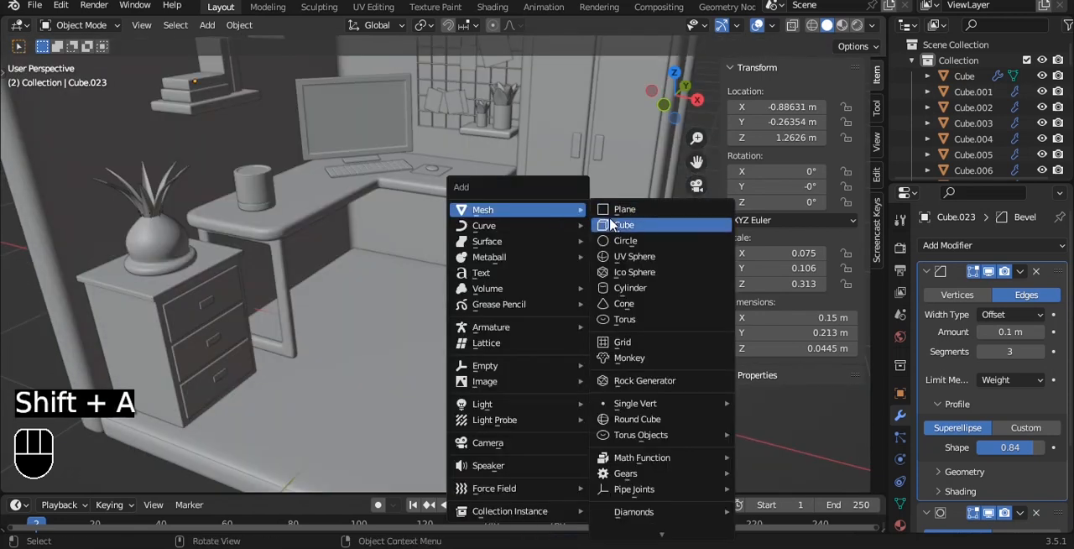
{"action": "key", "text": "Escape"}
{"action": "key", "text": "shift+a"}
{"action": "mouse_move", "coordinate": [557, 231]}
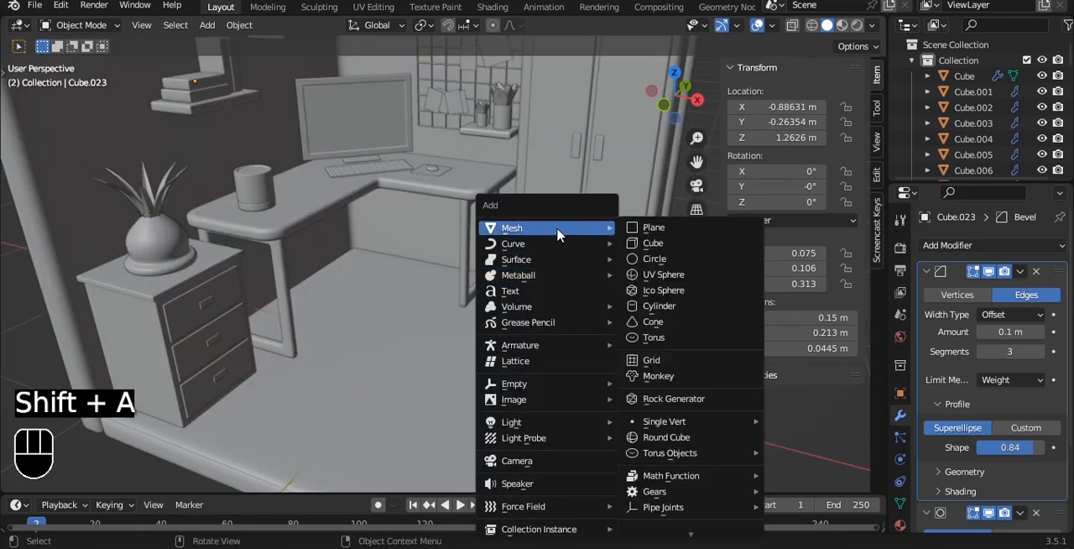
{"action": "left_click", "coordinate": [646, 243]}
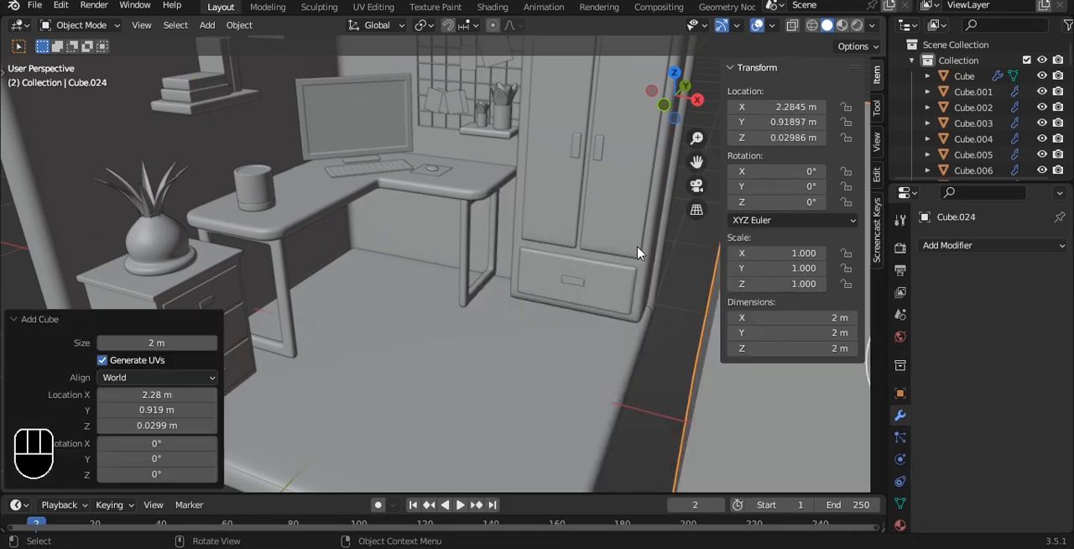
- Isolate the cube, flatten it along Z and scale it uniformly down to about 1.07 × 1.07 × 0.121 m
{"action": "key", "text": "slash"}
{"action": "key", "text": "grave"}
{"action": "left_click", "coordinate": [532, 190]}
{"action": "key", "text": "s"}
{"action": "key", "text": "z"}
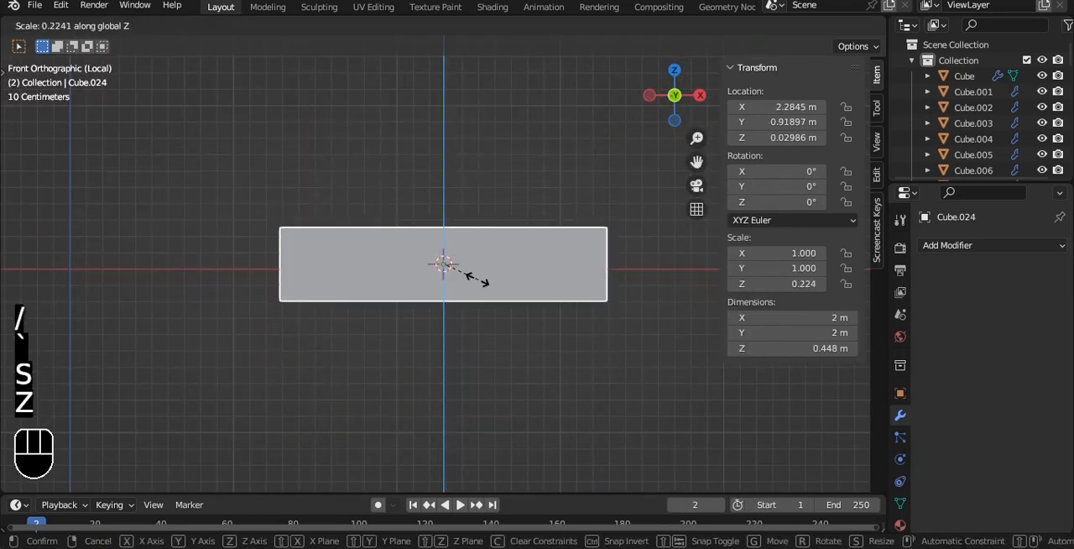
{"action": "left_click", "coordinate": [459, 279]}
{"action": "key", "text": "grave"}
{"action": "left_click", "coordinate": [479, 179]}
{"action": "left_click_drag", "start_coordinate": [696, 251], "coordinate": [602, 256], "text": "alt+shift"}
{"action": "key", "text": "s"}
{"action": "left_click", "coordinate": [449, 256]}
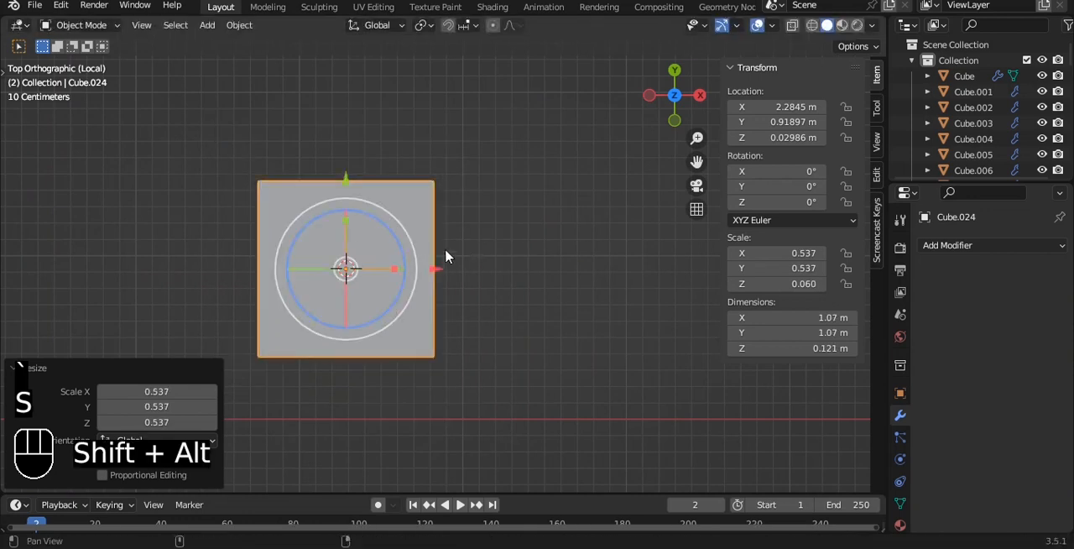
{"action": "left_click_drag", "start_coordinate": [431, 254], "coordinate": [506, 260], "text": "alt+shift"}
- Give the flattened cube a Subdivision modifier at level 3 and shade it auto smooth at 30°
{"action": "key", "text": "ctrl+2"}
{"action": "right_click", "coordinate": [514, 167]}
{"action": "left_click", "coordinate": [514, 167]}
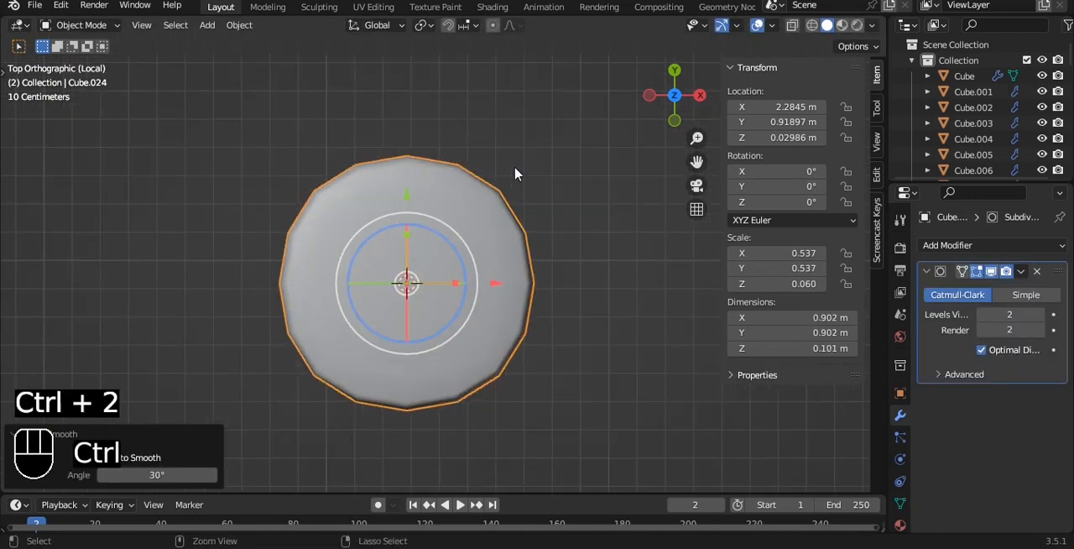
{"action": "key", "text": "ctrl+3"}
- Narrow the seat's -X end along Y and shift those vertices slightly inward along X to taper the outline
{"action": "key", "text": "Tab"}
{"action": "key", "text": "alt+z"}
{"action": "left_click_drag", "start_coordinate": [202, 99], "coordinate": [417, 368]}
{"action": "left_click_drag", "start_coordinate": [461, 327], "coordinate": [520, 310], "text": "alt+shift"}
{"action": "key", "text": "s"}
{"action": "key", "text": "y"}
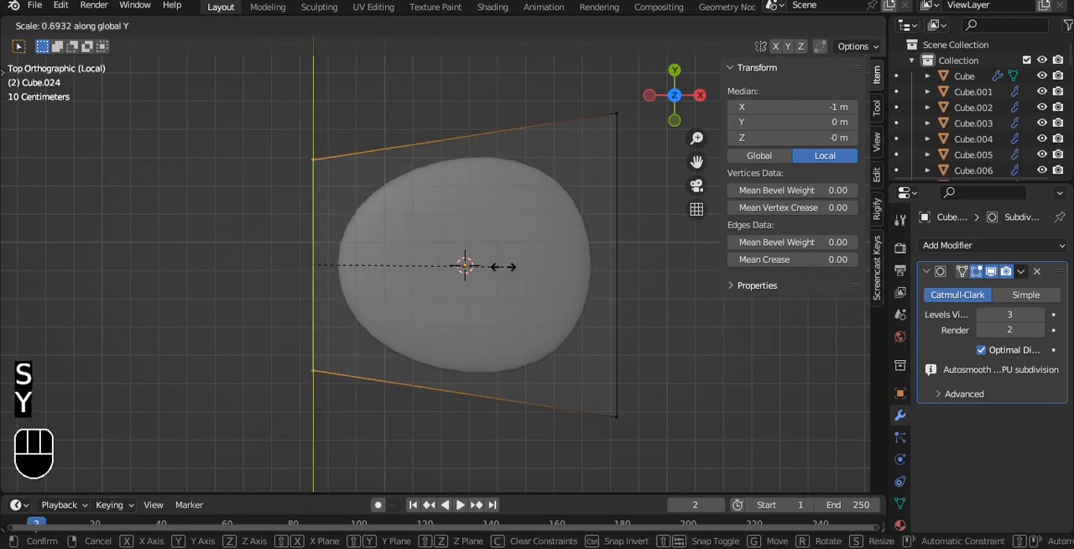
{"action": "left_click", "coordinate": [538, 266]}
{"action": "left_click_drag", "start_coordinate": [389, 264], "coordinate": [417, 267]}
{"action": "key", "text": "ctrl+z"}
{"action": "key", "text": "Tab"}
{"action": "key", "text": "alt+z"}
- Give all the seat's edges a bevel weight of 1 and add a Bevel modifier ahead of the Subdivision
{"action": "left_click_drag", "start_coordinate": [527, 282], "coordinate": [526, 127], "text": "alt"}
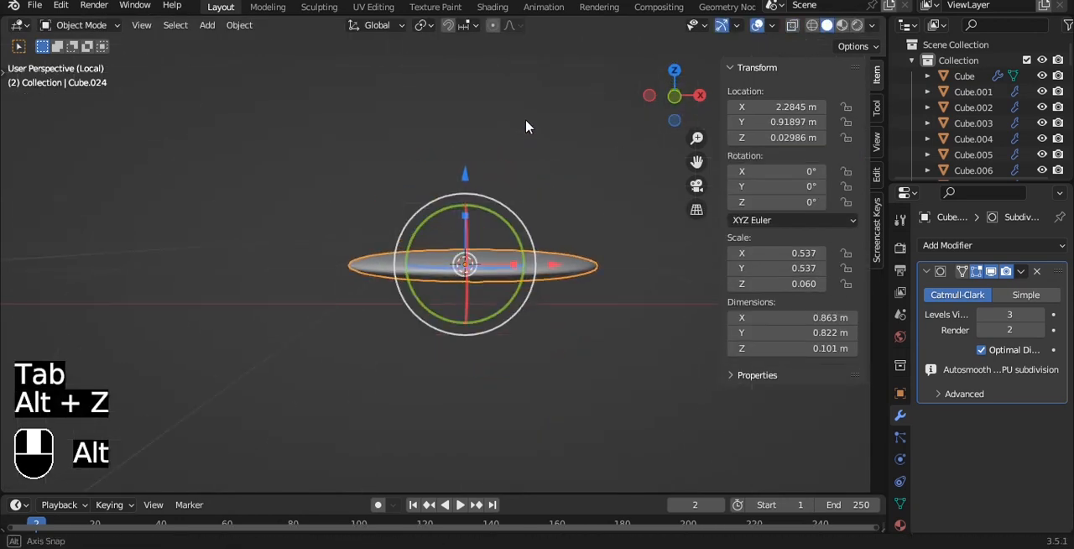
{"action": "scroll", "coordinate": [544, 189], "scroll_direction": "up", "scroll_amount": 4}
{"action": "left_click_drag", "start_coordinate": [543, 189], "coordinate": [458, 201], "text": "alt+shift"}
{"action": "key", "text": "Tab"}
{"action": "key", "text": "a"}
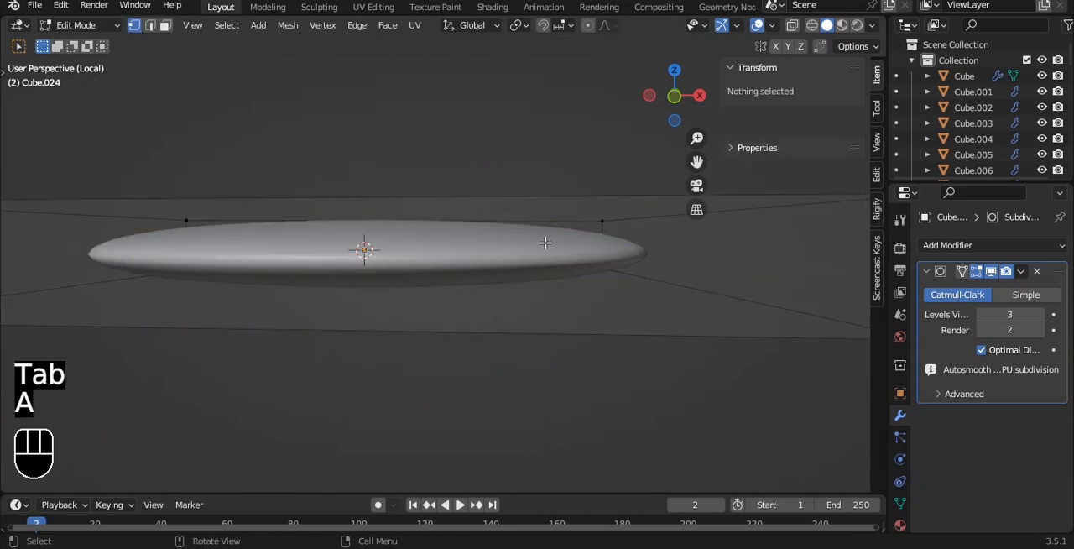
{"action": "key", "text": "a"}
{"action": "left_click", "coordinate": [926, 270]}
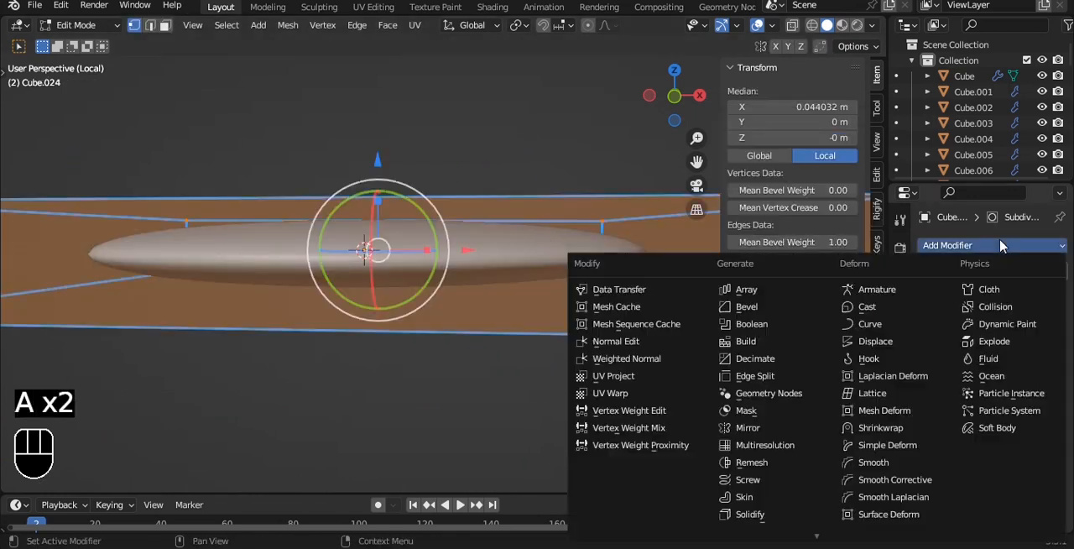
{"action": "left_click", "coordinate": [957, 245]}
{"action": "left_click", "coordinate": [749, 307]}
{"action": "scroll", "coordinate": [749, 306], "scroll_direction": "down", "scroll_amount": 4}
{"action": "left_click", "coordinate": [1021, 293]}
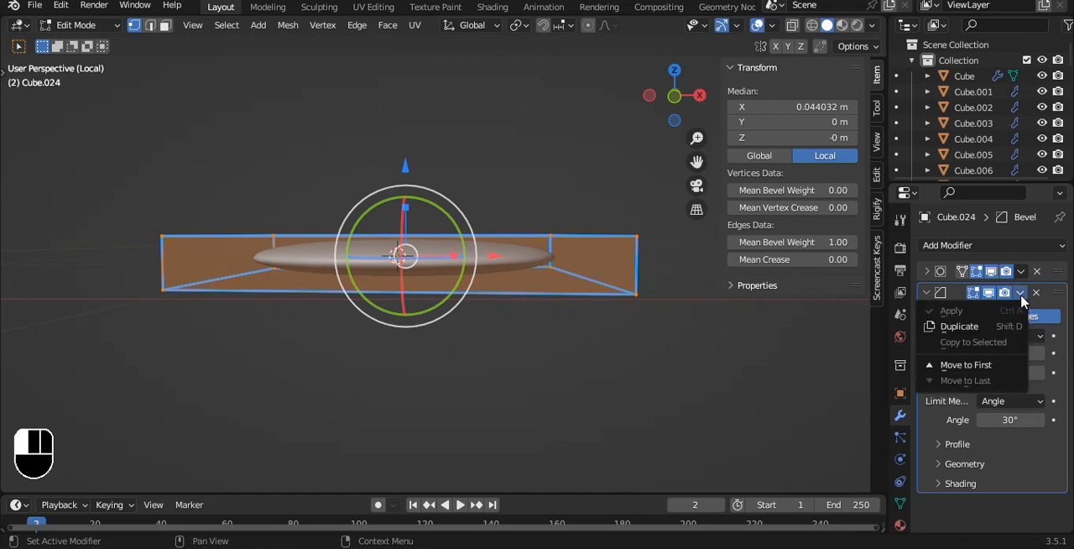
{"action": "left_click", "coordinate": [966, 365]}
{"action": "key", "text": "Tab"}
- Try more segments on the seat's Bevel modifier, and remove that modifier
{"action": "middle_click_drag", "start_coordinate": [521, 353], "coordinate": [587, 263]}
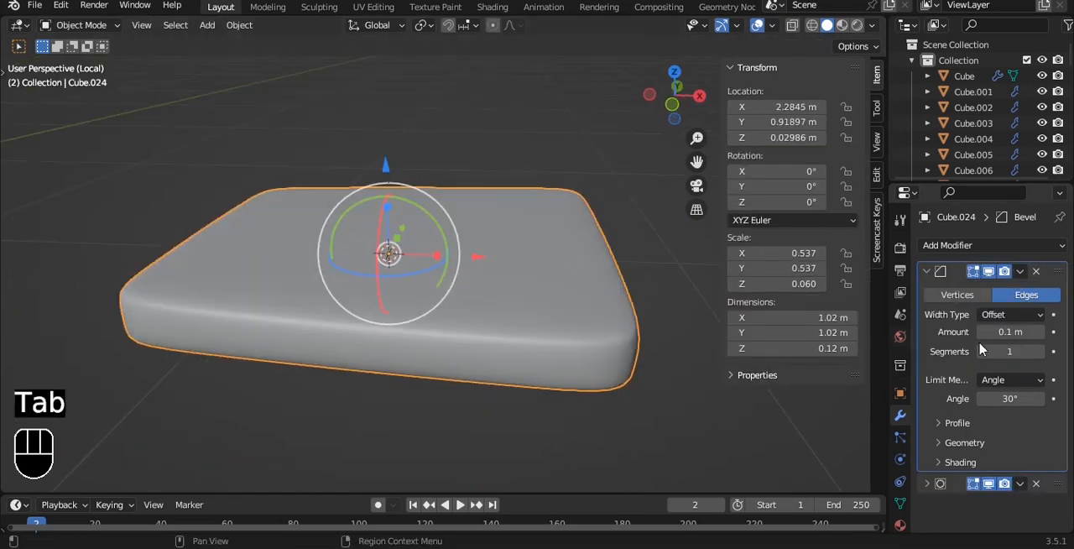
{"action": "left_click", "coordinate": [1007, 432]}
{"action": "left_click", "coordinate": [1039, 352]}
{"action": "left_click", "coordinate": [1039, 351]}
{"action": "left_click", "coordinate": [1036, 271]}
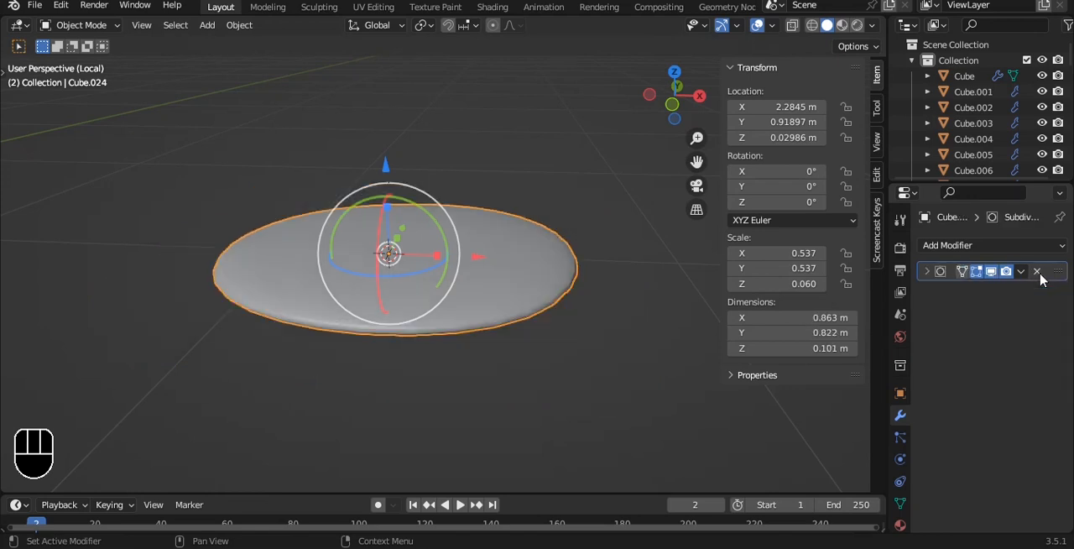
- Select the seat's bottom vertices and lower them about 0.004 m along Z
{"action": "key", "text": "Tab"}
{"action": "key", "text": "KP_1"}
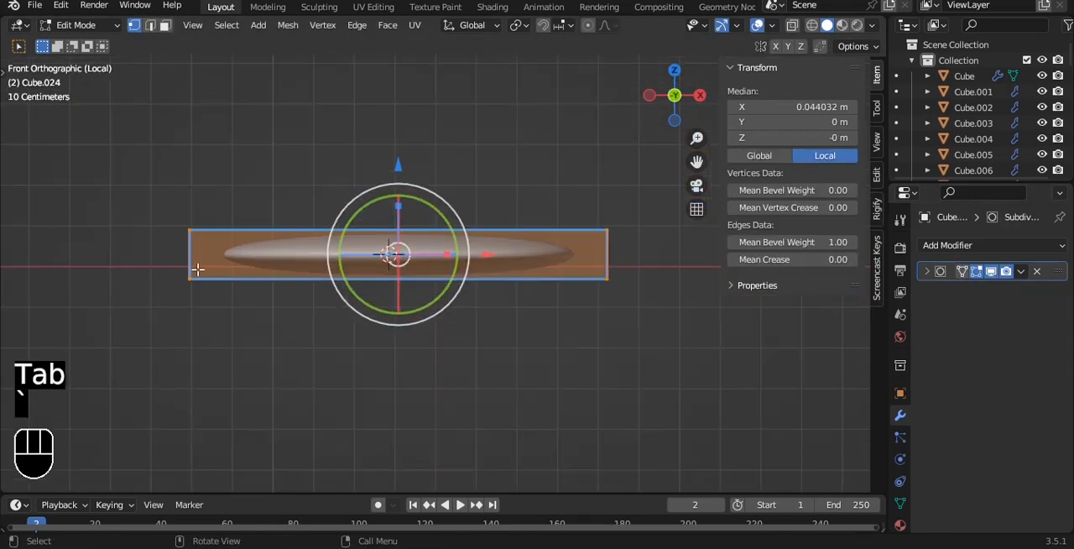
{"action": "key", "text": "alt+z"}
{"action": "left_click_drag", "start_coordinate": [376, 285], "coordinate": [285, 276]}
{"action": "left_click_drag", "start_coordinate": [108, 260], "coordinate": [700, 349]}
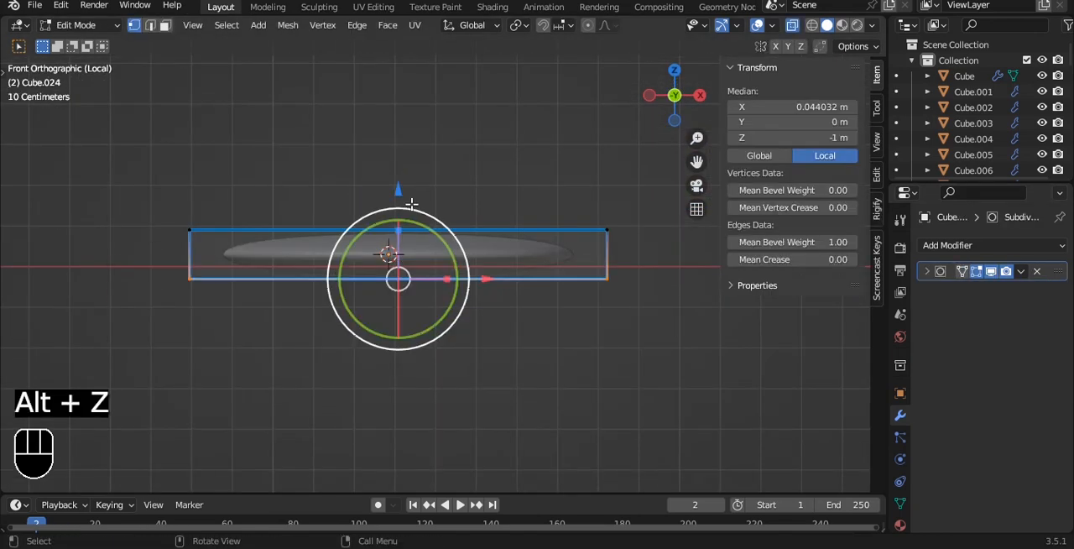
{"action": "left_click_drag", "start_coordinate": [399, 187], "coordinate": [395, 194]}
- Add a horizontal loop cut around the seat's sides and slide it down towards the bottom to sharpen the lower rim
{"action": "scroll", "coordinate": [580, 247], "scroll_direction": "up", "scroll_amount": 2}
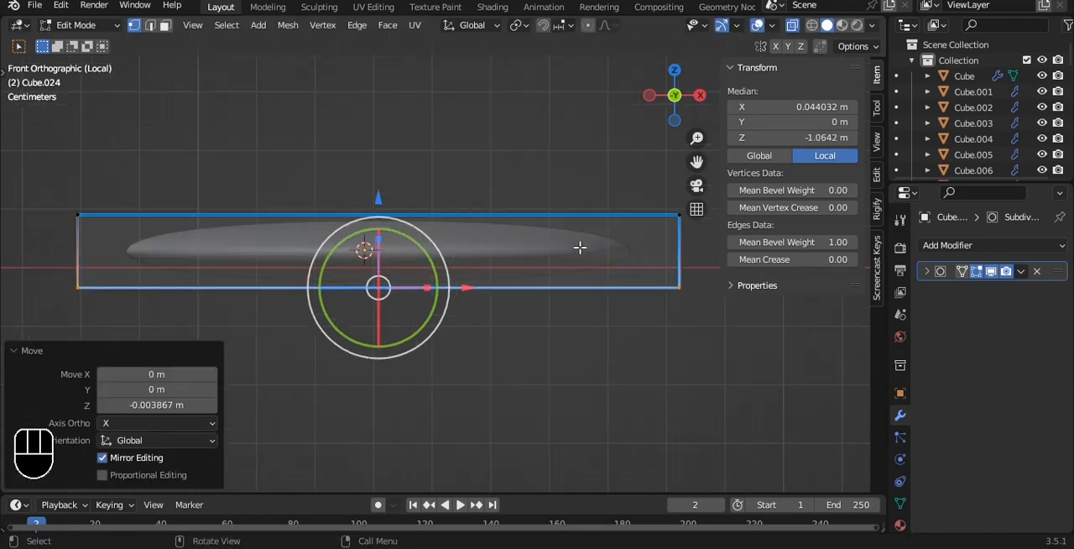
{"action": "left_click", "coordinate": [660, 249]}
{"action": "left_click", "coordinate": [660, 264]}
{"action": "key", "text": "Tab"}
{"action": "key", "text": "alt+z"}
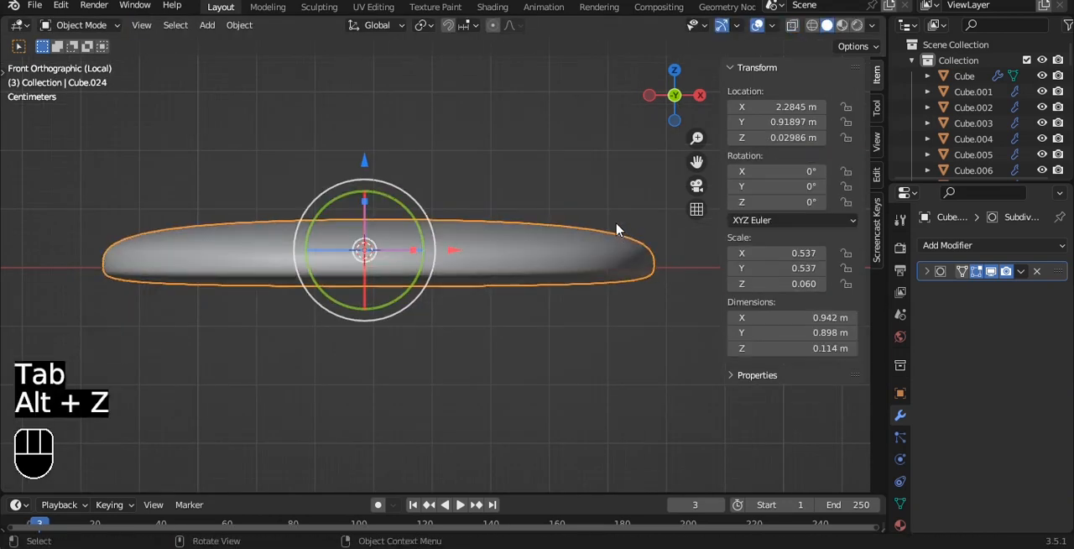
- Set the seat's origin to its geometry and save the file
{"action": "key", "text": "q"}
{"action": "left_click", "coordinate": [618, 229]}
{"action": "key", "text": "ctrl+s"}
{"action": "left_click_drag", "start_coordinate": [618, 223], "coordinate": [544, 326], "text": "alt"}
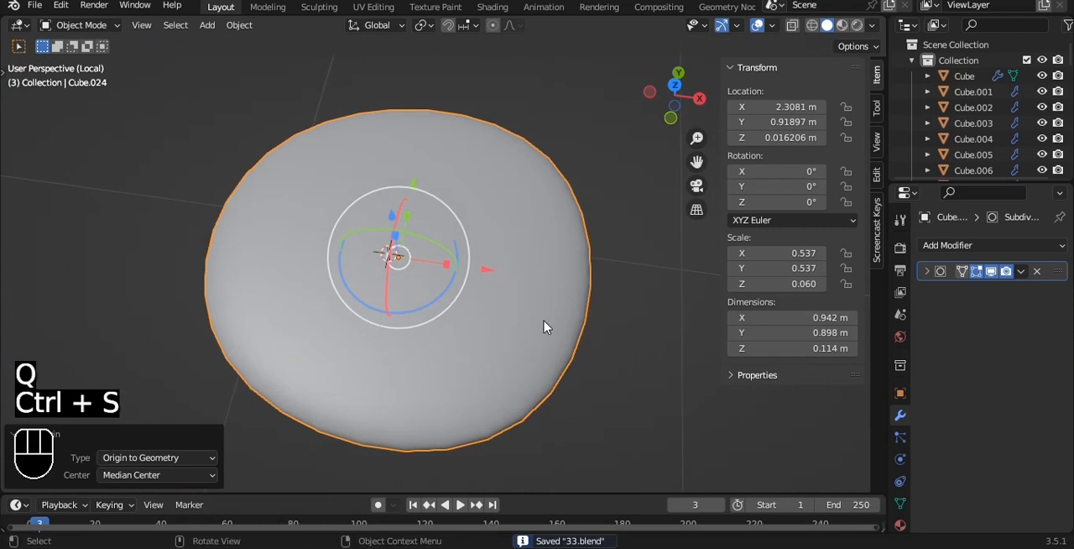
- Lower the seat's viewport subdivision to 1, apply the modifier, and add a new Subdivision modifier at level 3
{"action": "middle_click_drag", "start_coordinate": [544, 326], "coordinate": [551, 250]}
{"action": "left_click", "coordinate": [926, 271]}
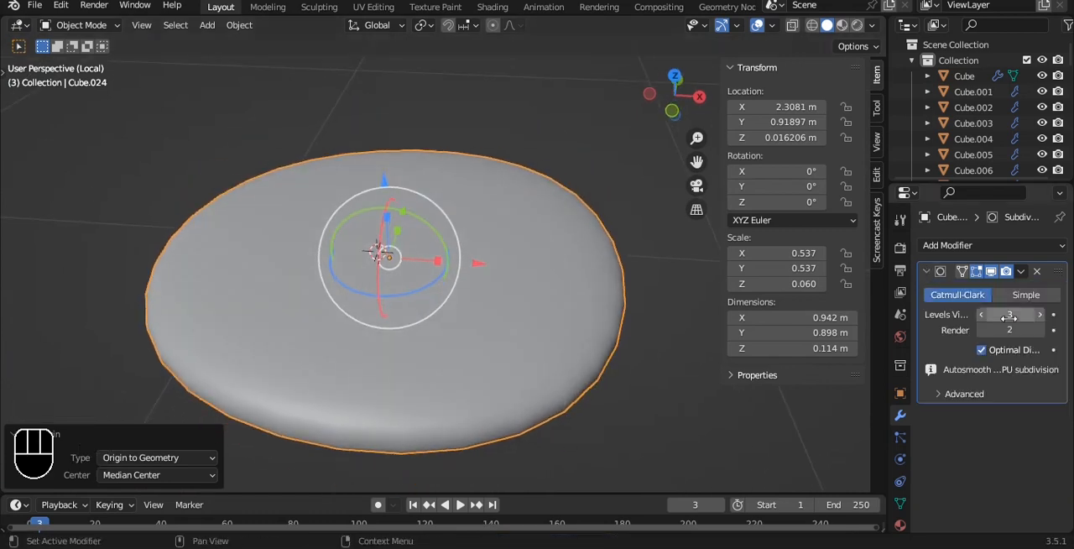
{"action": "left_click", "coordinate": [980, 315]}
{"action": "left_click", "coordinate": [981, 314]}
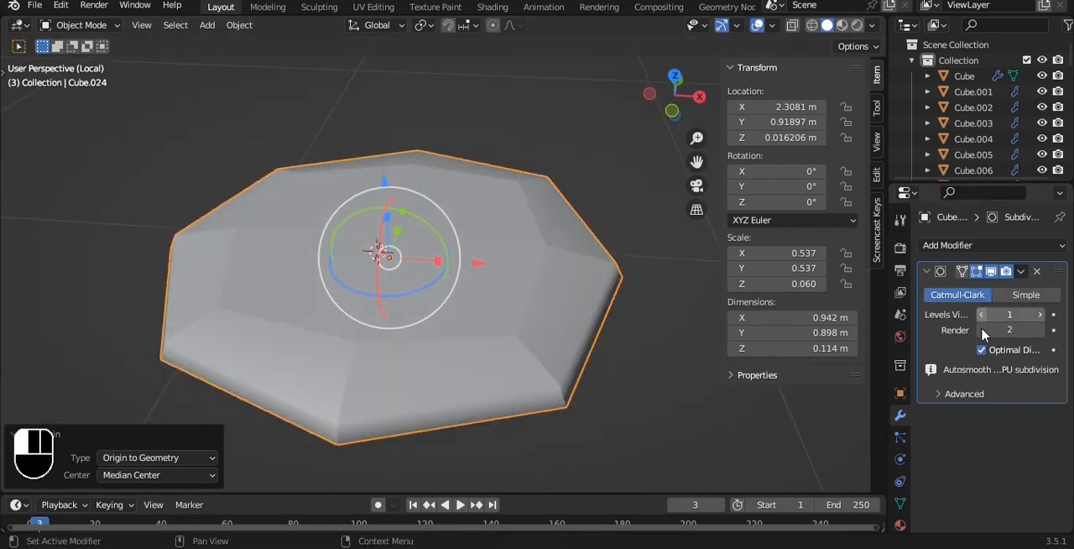
{"action": "key", "text": "ctrl+a"}
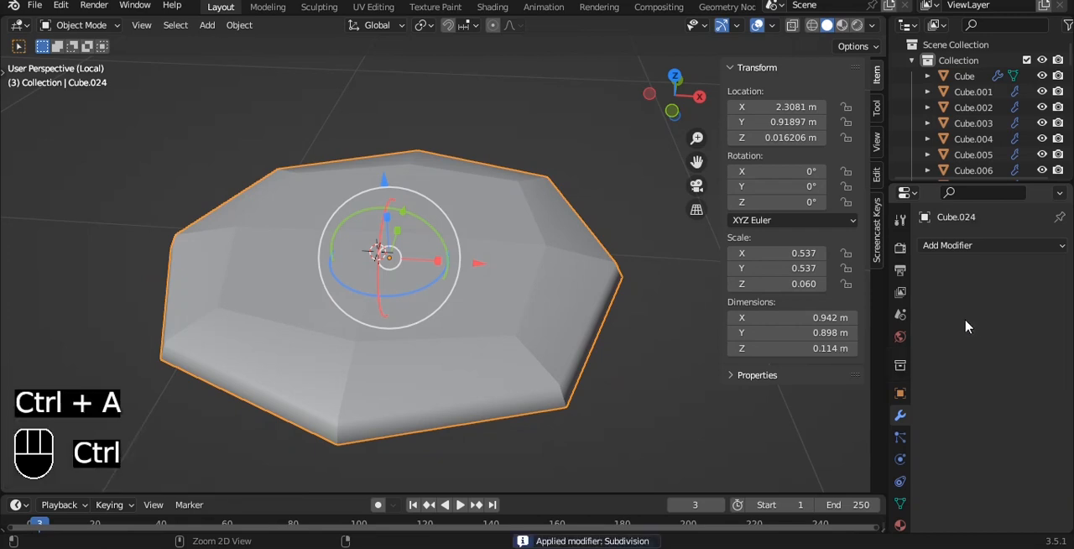
{"action": "key", "text": "ctrl+3"}
- Duplicate the seat in place and rotate the copy 90° about Y to form an upright backrest
{"action": "key", "text": "grave"}
{"action": "left_click", "coordinate": [513, 193]}
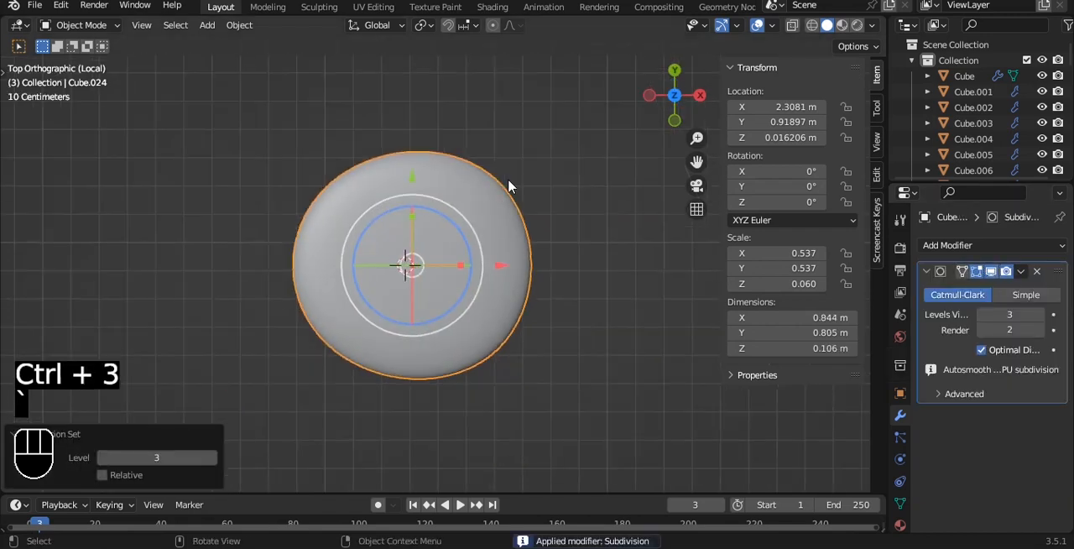
{"action": "key", "text": "shift+d"}
{"action": "right_click", "coordinate": [509, 184]}
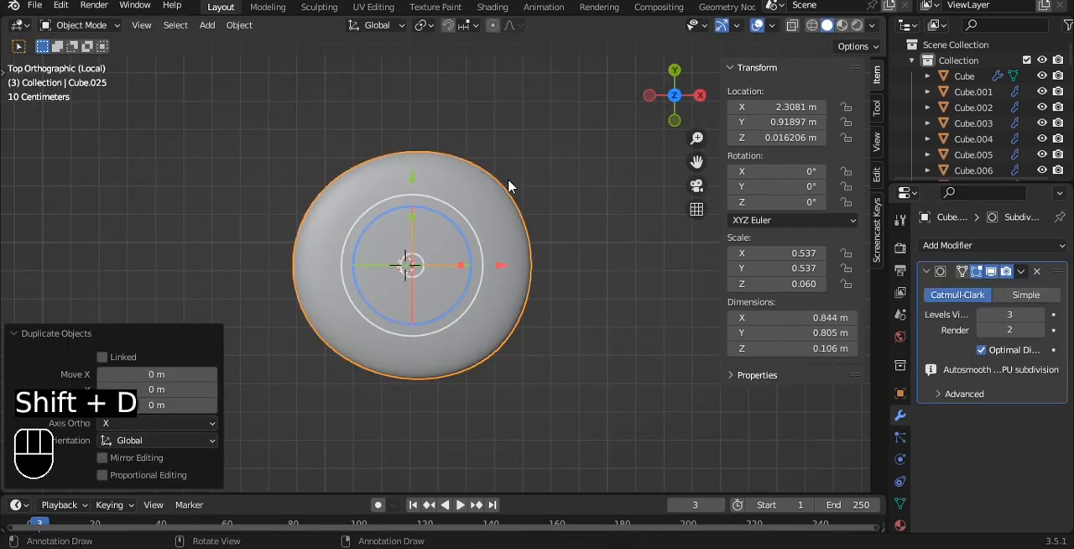
{"action": "key", "text": "r"}
{"action": "key", "text": "u"}
{"action": "key", "text": "y"}
{"action": "key", "text": "9"}
{"action": "key", "text": "0"}
{"action": "left_click", "coordinate": [507, 178]}
- Move the upright backrest about 0.354 m along X to the edge of the seat
{"action": "key", "text": "grave"}
{"action": "left_click", "coordinate": [452, 159]}
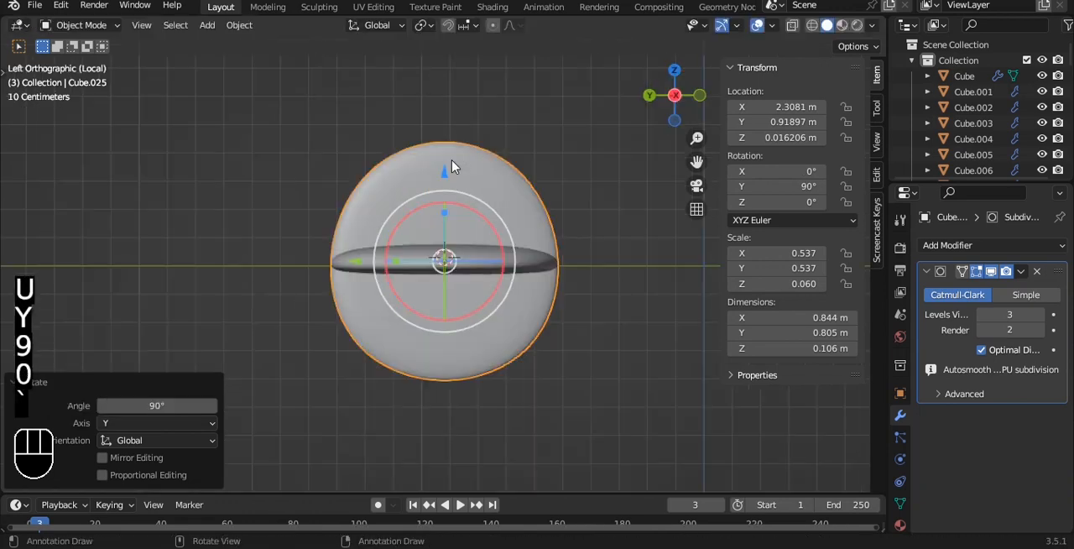
{"action": "key", "text": "grave"}
{"action": "left_click", "coordinate": [438, 141]}
{"action": "key", "text": "grave"}
{"action": "left_click", "coordinate": [438, 107]}
{"action": "key", "text": "grave"}
{"action": "left_click", "coordinate": [416, 81]}
{"action": "left_click_drag", "start_coordinate": [508, 259], "coordinate": [613, 217]}
- Raise the backrest about 0.458 m along Z so its lower end rests on the seat's edge
{"action": "left_click_drag", "start_coordinate": [506, 174], "coordinate": [508, 35]}
{"action": "scroll", "coordinate": [546, 227], "scroll_direction": "up", "scroll_amount": 6}
{"action": "key", "text": "g"}
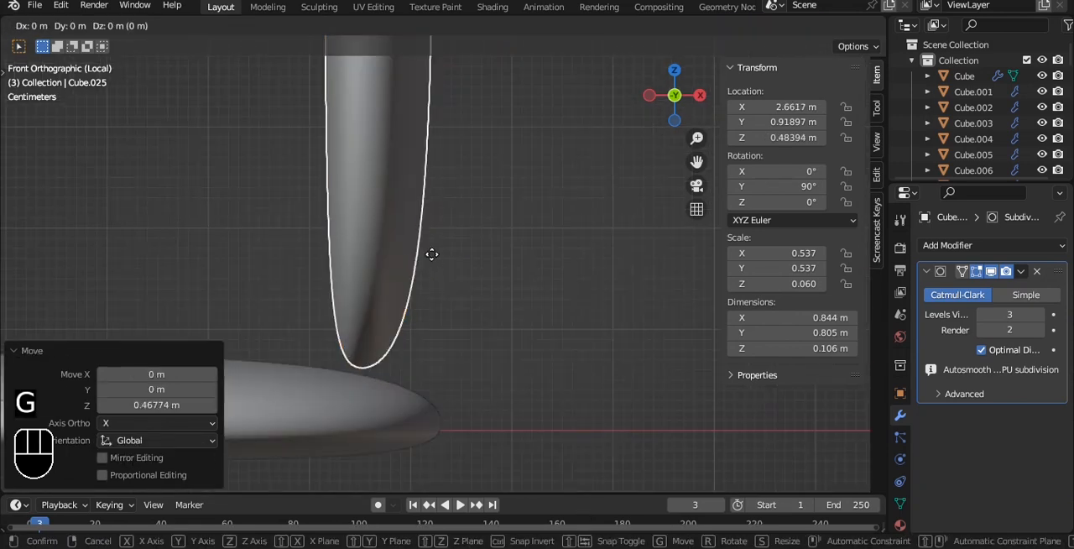
{"action": "key", "text": "z"}
{"action": "left_click", "coordinate": [429, 264]}
{"action": "key", "text": "grave"}
{"action": "left_click", "coordinate": [528, 263]}
{"action": "middle_click_drag", "start_coordinate": [523, 264], "coordinate": [610, 269], "text": "alt"}
- Select the backrest's upper vertices and shift them along -X with proportional editing so the top leans over the seat
{"action": "key", "text": "grave"}
{"action": "left_click", "coordinate": [561, 227]}
{"action": "key", "text": "Tab"}
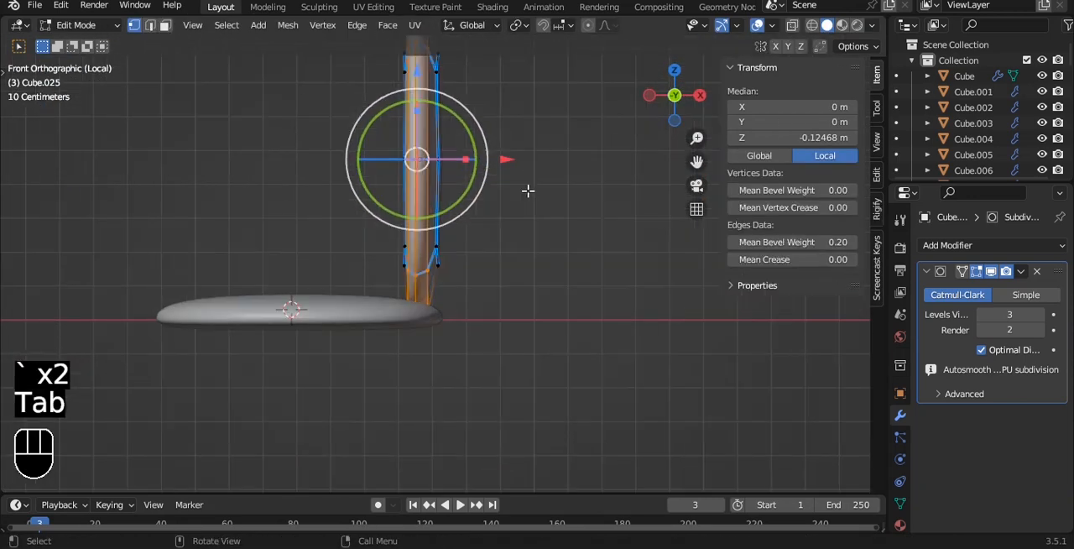
{"action": "key", "text": "a"}
{"action": "key", "text": "alt+z"}
{"action": "left_click_drag", "start_coordinate": [360, 215], "coordinate": [508, 277]}
{"action": "left_click_drag", "start_coordinate": [432, 102], "coordinate": [550, 187]}
{"action": "middle_click_drag", "start_coordinate": [547, 142], "coordinate": [548, 170], "text": "alt+shift"}
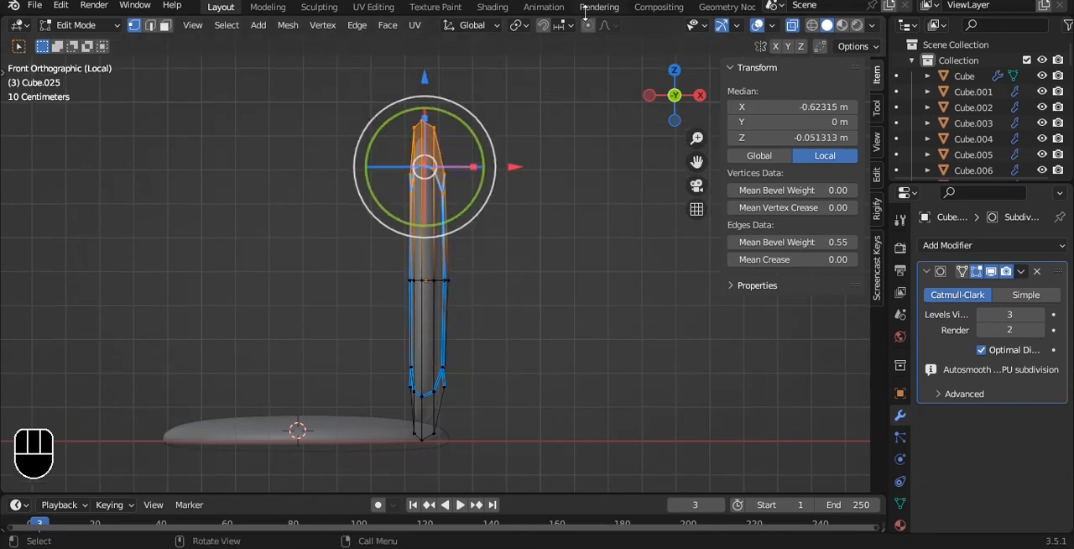
{"action": "key", "text": "g"}
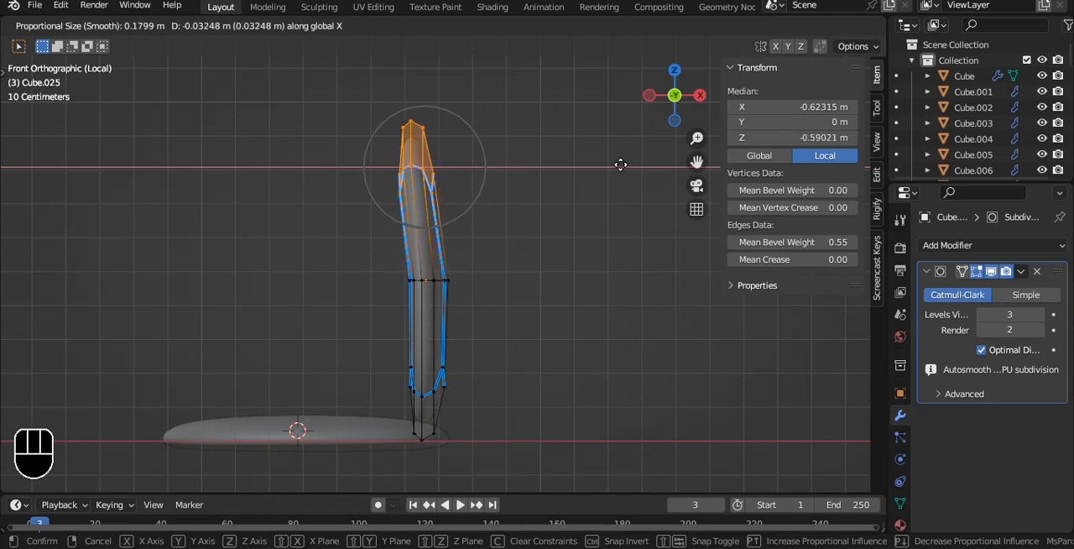
{"action": "left_click", "coordinate": [614, 165]}
- Move the row of vertices just below the backrest's top about 0.051 m along X with proportional editing
{"action": "key", "text": "a"}
{"action": "left_click_drag", "start_coordinate": [376, 158], "coordinate": [518, 219]}
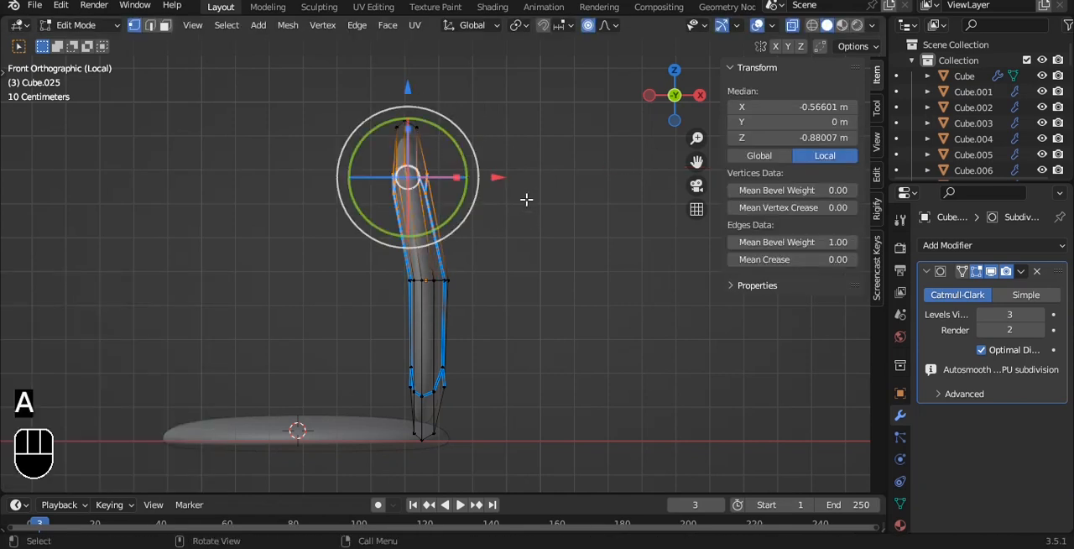
{"action": "key", "text": "g"}
{"action": "key", "text": "x"}
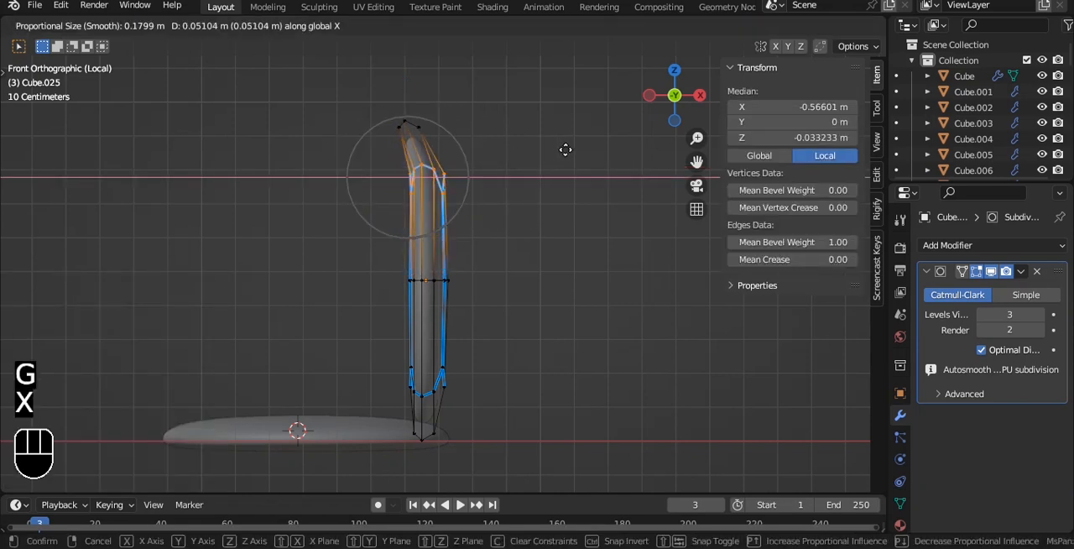
{"action": "left_click", "coordinate": [565, 149]}
- Push the backrest's middle vertices about 0.046 m along X with a wider proportional falloff to curve it, and save the file
{"action": "left_click_drag", "start_coordinate": [356, 313], "coordinate": [532, 202]}
{"action": "key", "text": "g"}
{"action": "key", "text": "x"}
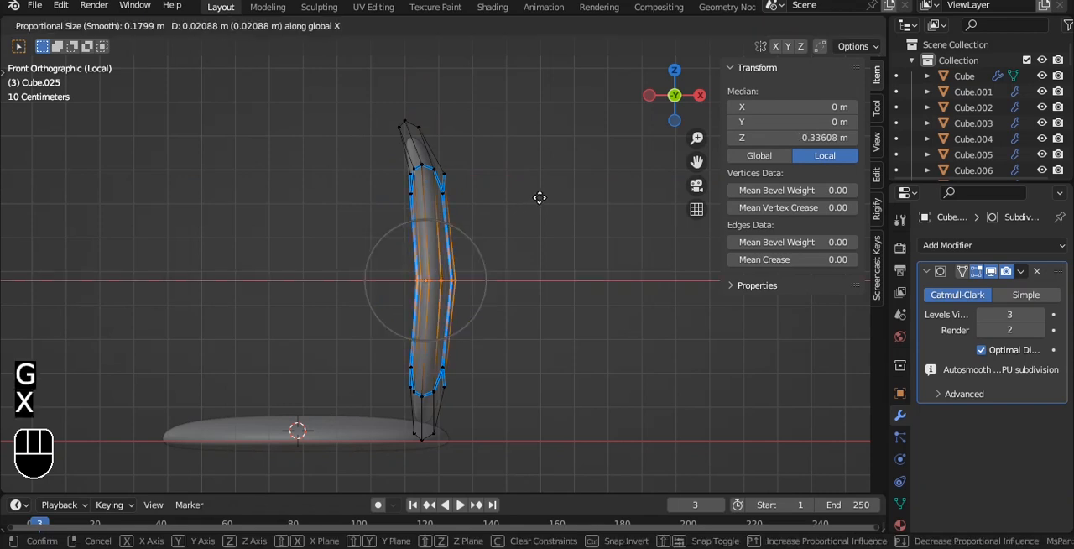
{"action": "scroll", "coordinate": [544, 197], "scroll_direction": "down", "scroll_amount": 1}
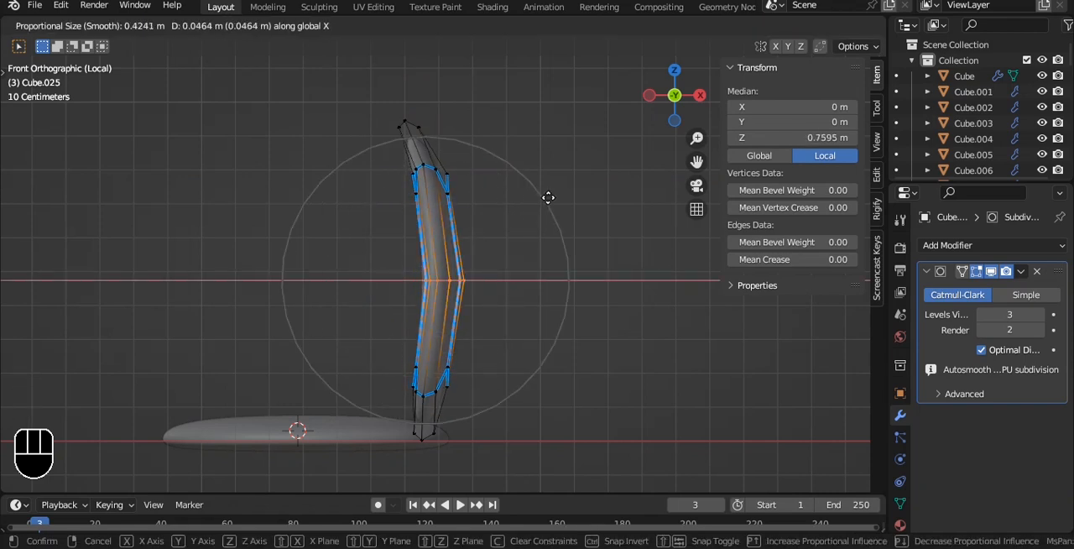
{"action": "scroll", "coordinate": [549, 196], "scroll_direction": "down", "scroll_amount": 3}
{"action": "left_click", "coordinate": [549, 200]}
{"action": "key", "text": "Tab"}
{"action": "key", "text": "alt+z"}
{"action": "middle_click_drag", "start_coordinate": [548, 202], "coordinate": [613, 254], "text": "alt"}
{"action": "key", "text": "grave"}
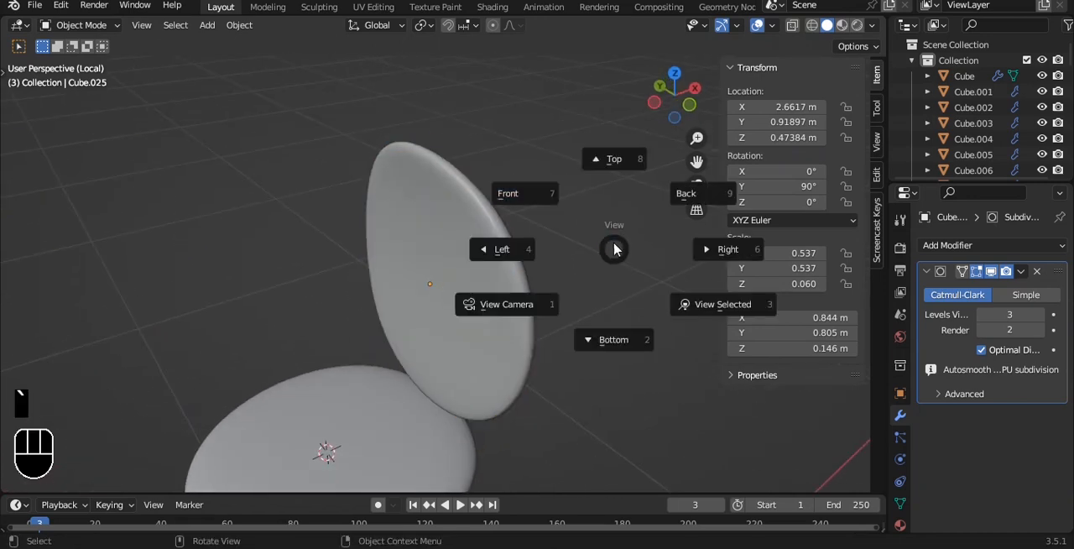
{"action": "left_click", "coordinate": [583, 220]}
{"action": "key", "text": "ctrl+s"}
- Thicken the backrest along global X to about 0.197 m and save the file
{"action": "key", "text": "Tab"}
{"action": "key", "text": "a"}
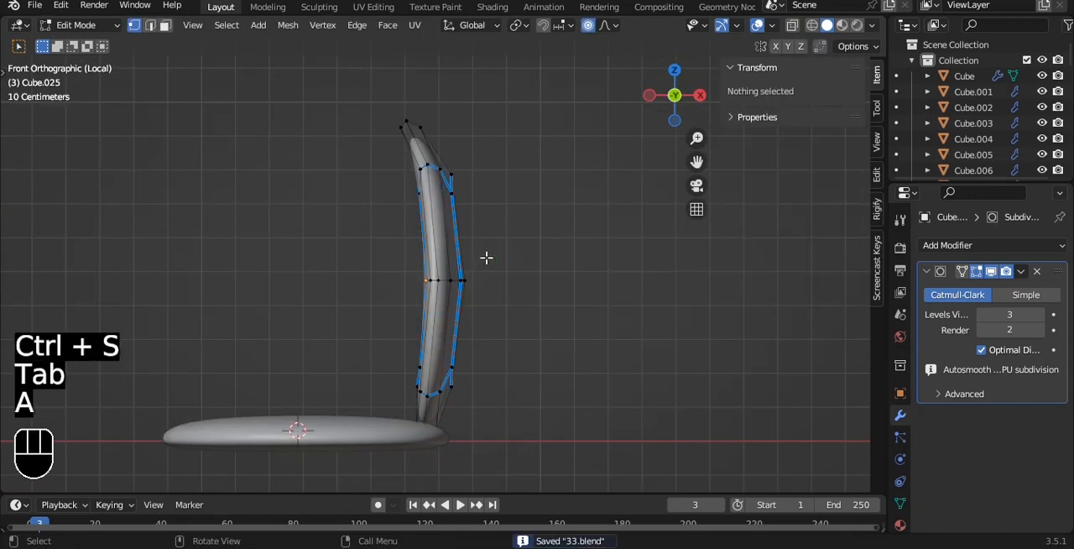
{"action": "key", "text": "Tab"}
{"action": "left_click_drag", "start_coordinate": [476, 280], "coordinate": [494, 278]}
{"action": "left_click", "coordinate": [560, 214]}
{"action": "middle_click_drag", "start_coordinate": [560, 214], "coordinate": [579, 240], "text": "alt"}
{"action": "key", "text": "ctrl+s"}
{"action": "key", "text": "grave"}
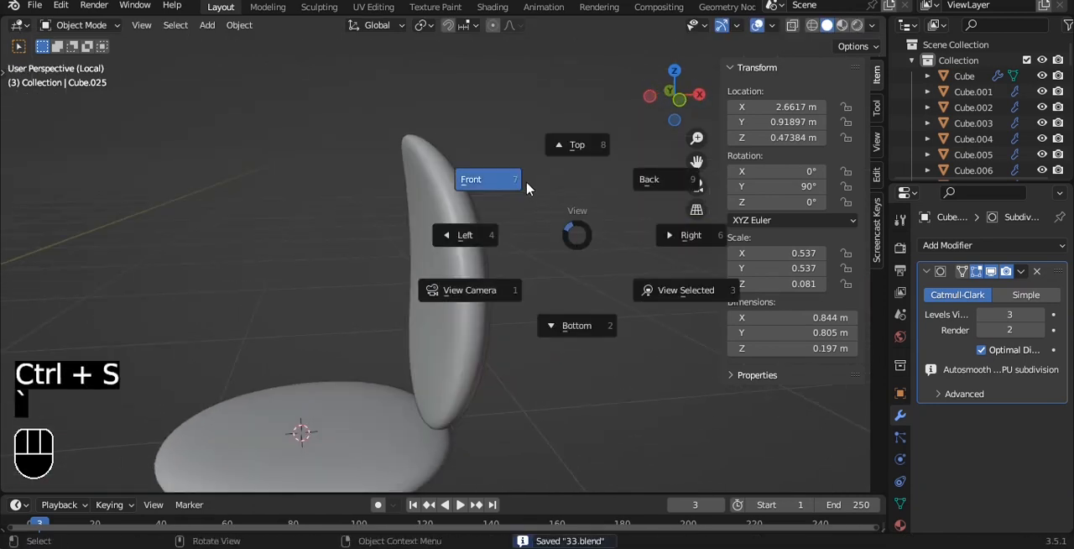
- Add a cylinder mesh at the seat's centre
{"action": "left_click", "coordinate": [527, 189]}
{"action": "middle_click_drag", "start_coordinate": [512, 235], "coordinate": [503, 153], "text": "alt+shift"}
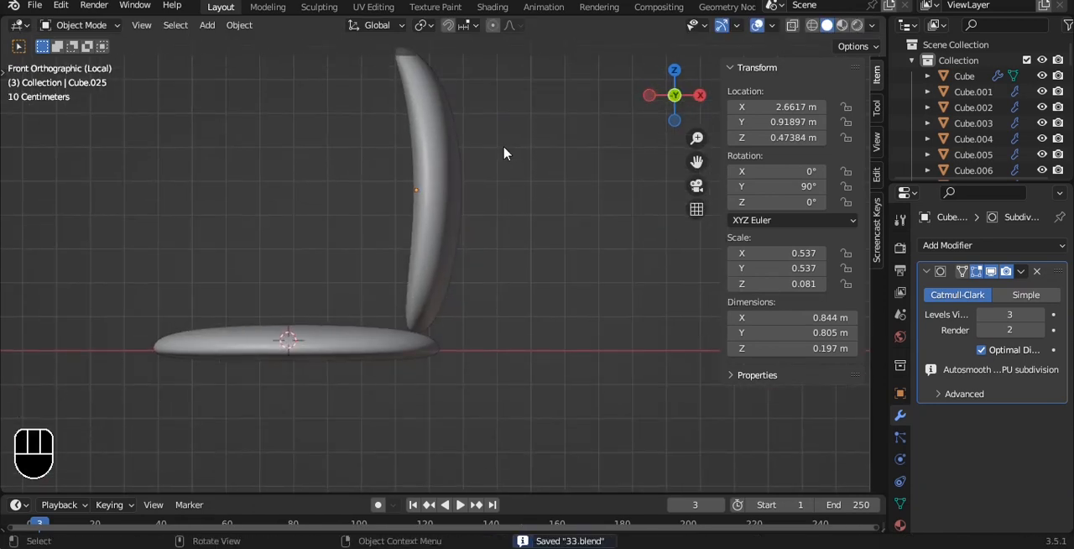
{"action": "key", "text": "shift+a"}
{"action": "mouse_move", "coordinate": [508, 147]}
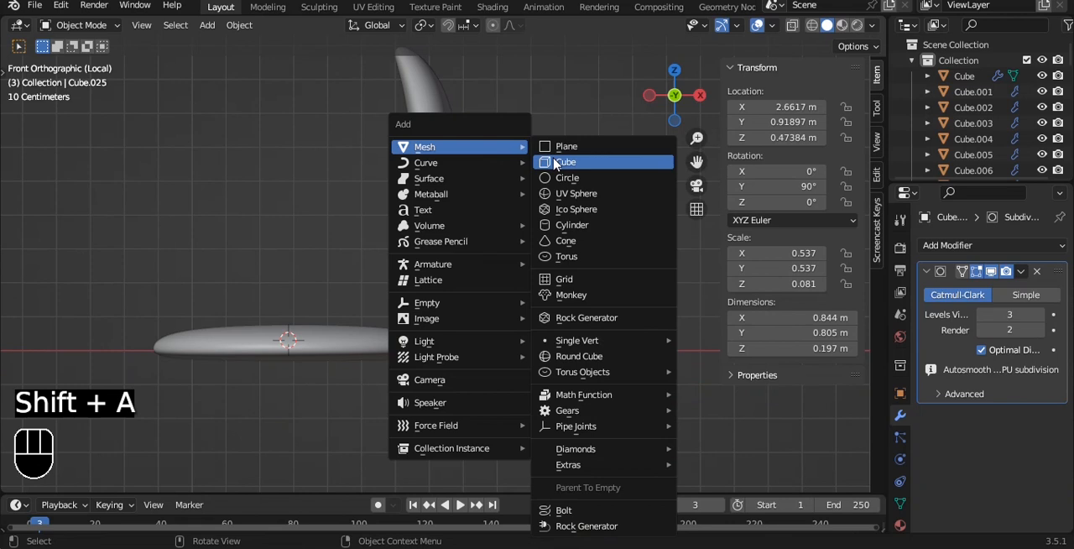
{"action": "left_click", "coordinate": [586, 224]}
{"action": "middle_click_drag", "start_coordinate": [545, 245], "coordinate": [556, 163], "text": "alt+shift"}
{"action": "scroll", "coordinate": [562, 166], "scroll_direction": "down", "scroll_amount": 5}
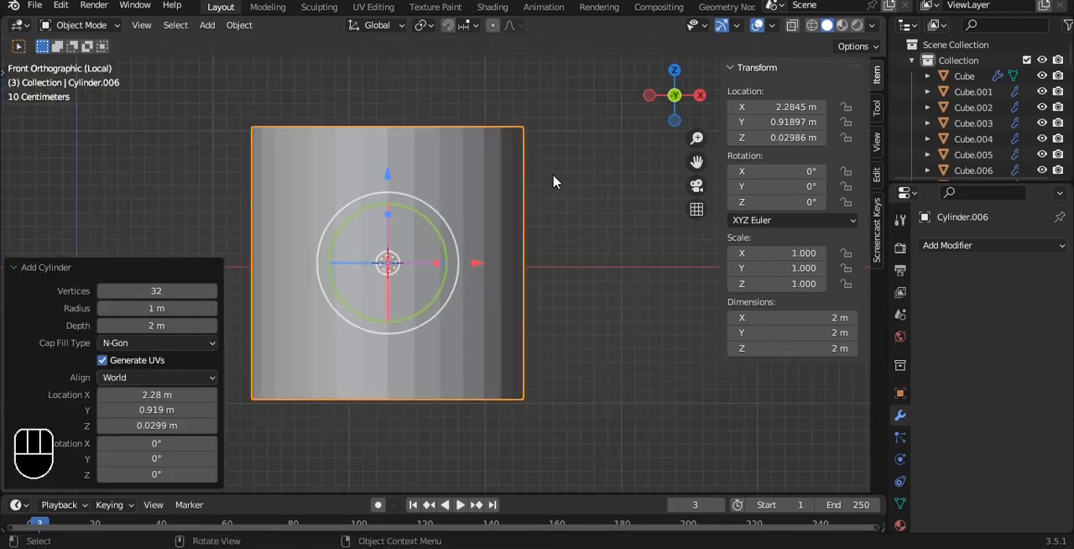
- Scale the cylinder down uniformly to about 0.205 m in every dimension
{"action": "key", "text": "w"}
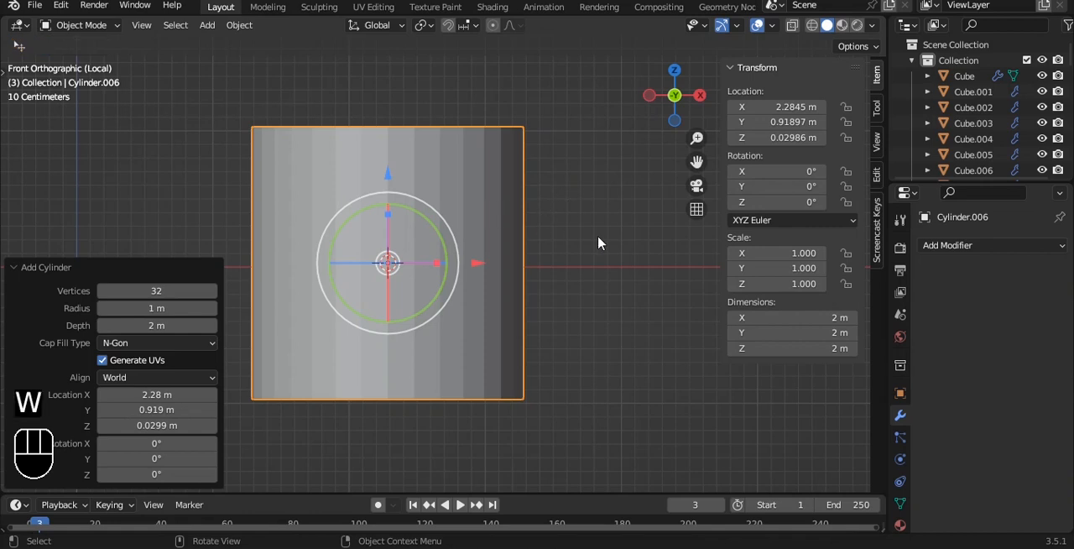
{"action": "key", "text": "s"}
{"action": "left_click", "coordinate": [441, 257]}
{"action": "key", "text": "w"}
{"action": "key", "text": "w"}
{"action": "key", "text": "w"}
{"action": "key", "text": "w"}
{"action": "key", "text": "s"}
{"action": "left_click", "coordinate": [444, 253]}
{"action": "right_click", "coordinate": [443, 253]}
{"action": "left_click", "coordinate": [444, 253]}
- Move the cylinder below the seat to about X 2.328 m and Z -0.112 m
{"action": "middle_click_drag", "start_coordinate": [448, 259], "coordinate": [497, 244], "text": "shift"}
{"action": "scroll", "coordinate": [497, 244], "scroll_direction": "up", "scroll_amount": 4}
{"action": "left_click_drag", "start_coordinate": [427, 144], "coordinate": [428, 186]}
{"action": "scroll", "coordinate": [473, 233], "scroll_direction": "up", "scroll_amount": 3}
{"action": "left_click_drag", "start_coordinate": [513, 272], "coordinate": [533, 273]}
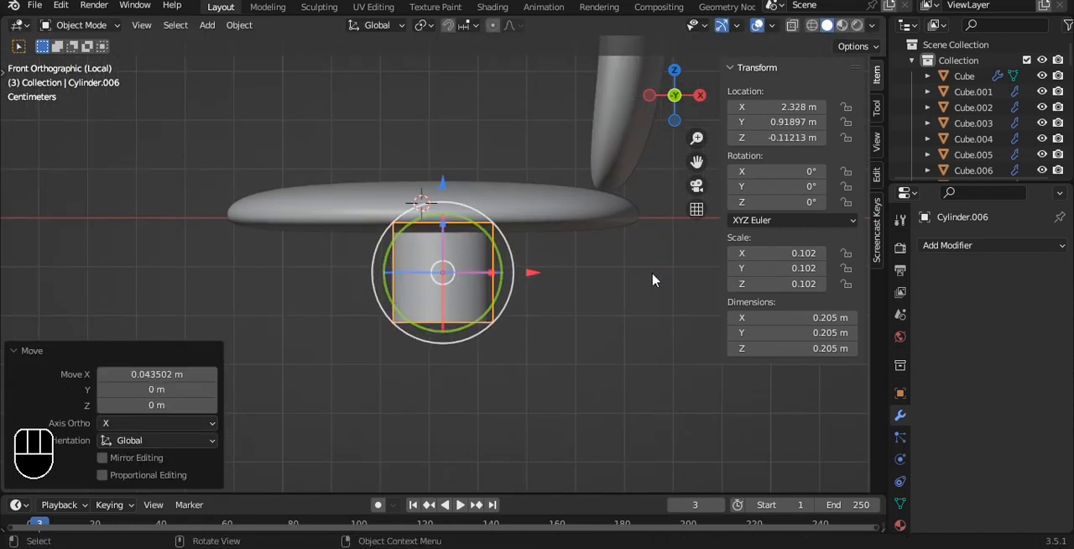
- Shrink the cylinder further and place it against the underside of the seat
{"action": "key", "text": "s"}
{"action": "left_click", "coordinate": [442, 270]}
{"action": "key", "text": "g"}
{"action": "left_click", "coordinate": [459, 235]}
{"action": "key", "text": "s"}
{"action": "left_click", "coordinate": [520, 248]}
- Try to lengthen the cylinder by lowering its bottom vertices, and undo the change
{"action": "scroll", "coordinate": [507, 250], "scroll_direction": "down", "scroll_amount": 2}
{"action": "key", "text": "Tab"}
{"action": "key", "text": "alt+z"}
{"action": "left_click_drag", "start_coordinate": [391, 238], "coordinate": [590, 294]}
{"action": "key", "text": "ctrl+z"}
{"action": "key", "text": "a"}
{"action": "left_click_drag", "start_coordinate": [440, 166], "coordinate": [434, 251]}
{"action": "key", "text": "ctrl+z"}
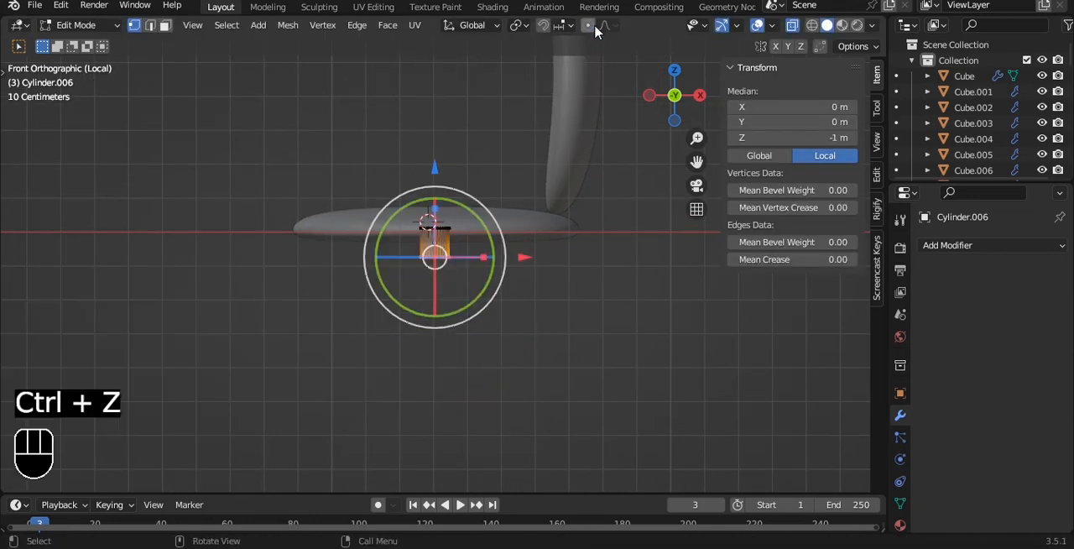
- Pull the cylinder's bottom vertices down along Z to form a post, and save the file
{"action": "left_click_drag", "start_coordinate": [440, 164], "coordinate": [438, 270]}
{"action": "key", "text": "Tab"}
{"action": "key", "text": "alt+z"}
{"action": "scroll", "coordinate": [540, 255], "scroll_direction": "down", "scroll_amount": 5}
{"action": "middle_click_drag", "start_coordinate": [539, 254], "coordinate": [529, 174]}
{"action": "scroll", "coordinate": [542, 235], "scroll_direction": "up", "scroll_amount": 2}
{"action": "key", "text": "ctrl+s"}
- Delete the cylinder beneath the seat
{"action": "scroll", "coordinate": [542, 227], "scroll_direction": "up", "scroll_amount": 5}
{"action": "left_click", "coordinate": [429, 236]}
{"action": "key", "text": "Delete"}
- Add a cylinder with 10 vertices at the seat's centre
{"action": "key", "text": "shift+a"}
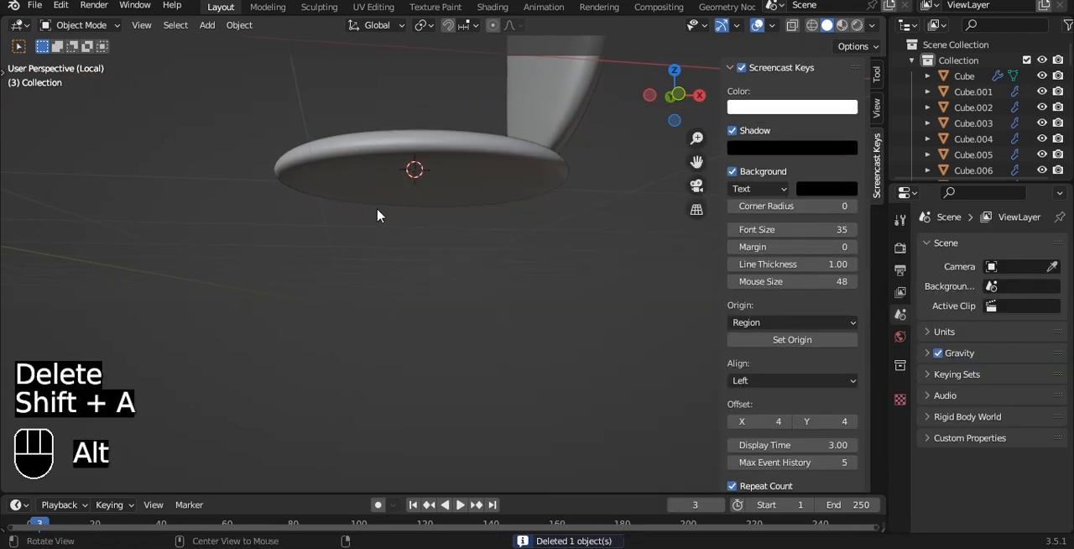
{"action": "middle_click_drag", "start_coordinate": [531, 160], "coordinate": [469, 210], "text": "alt"}
{"action": "key", "text": "shift+a"}
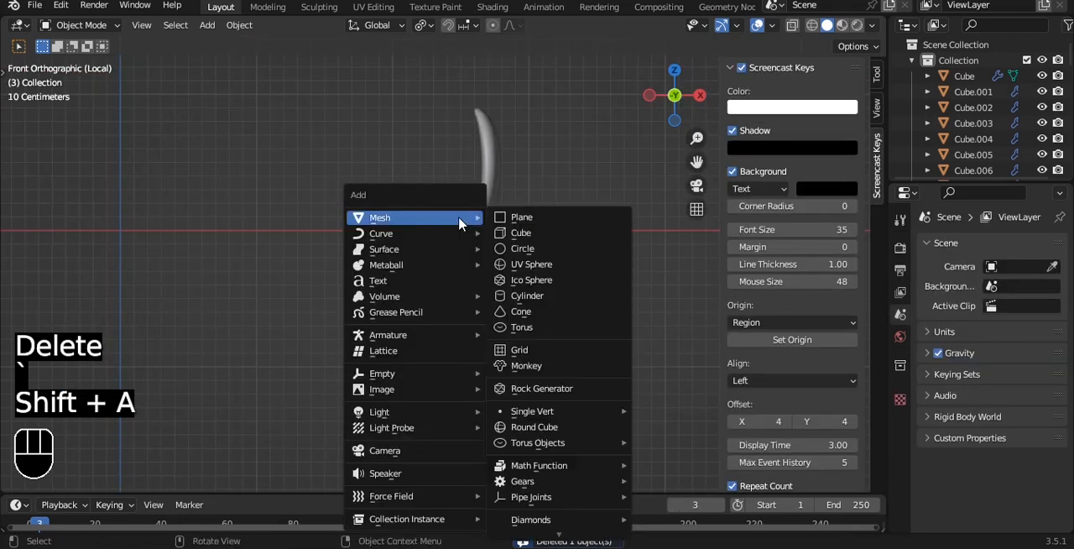
{"action": "left_click", "coordinate": [526, 296]}
{"action": "left_click", "coordinate": [171, 292]}
{"action": "key", "text": "Return"}
{"action": "left_click", "coordinate": [48, 267]}
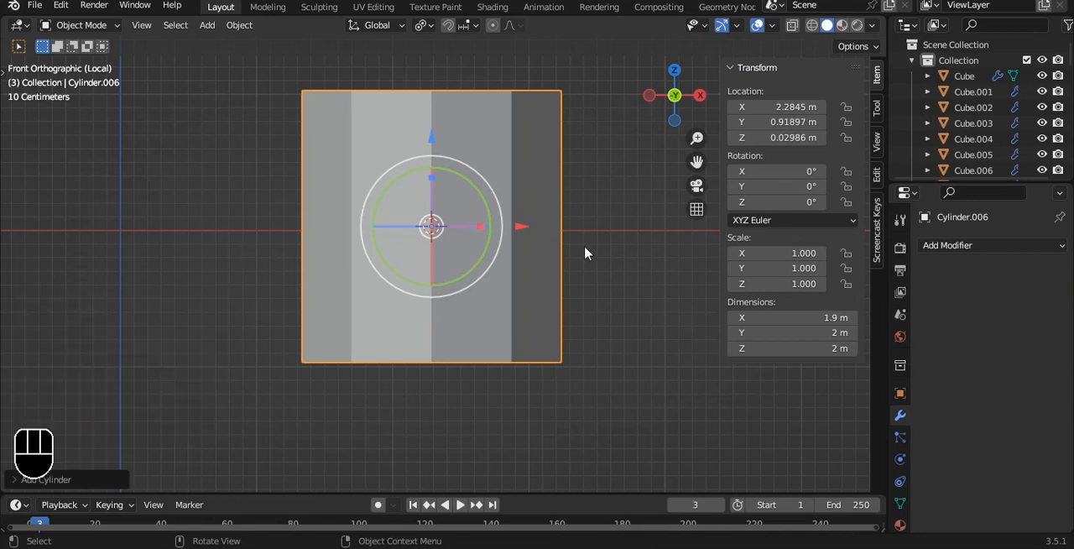
- Scale the cylinder down to a narrow post and place it under the seat at about X 2.30 m, Z -0.076 m
{"action": "key", "text": "s"}
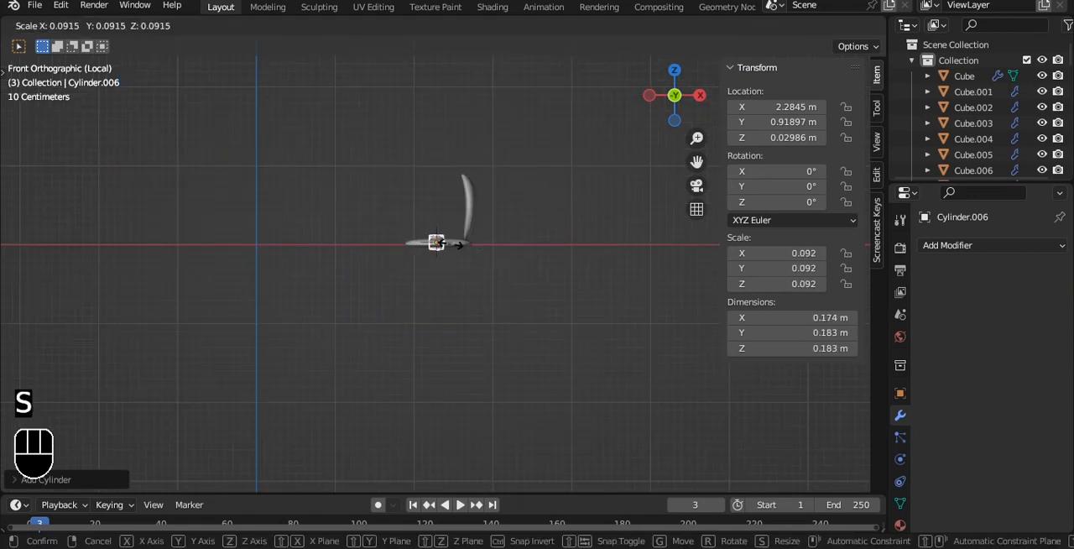
{"action": "left_click", "coordinate": [449, 243]}
{"action": "scroll", "coordinate": [449, 243], "scroll_direction": "up", "scroll_amount": 5}
{"action": "key", "text": "s"}
{"action": "left_click", "coordinate": [538, 198]}
{"action": "left_click_drag", "start_coordinate": [518, 210], "coordinate": [522, 210]}
{"action": "scroll", "coordinate": [468, 228], "scroll_direction": "up", "scroll_amount": 2}
{"action": "left_click_drag", "start_coordinate": [423, 97], "coordinate": [426, 120]}
- Lower the cylinder's bottom vertices along Z to a local Z of about -6.70 m, forming a long post
{"action": "key", "text": "Tab"}
{"action": "key", "text": "alt+z"}
{"action": "key", "text": "1"}
{"action": "left_click_drag", "start_coordinate": [313, 217], "coordinate": [513, 288]}
{"action": "left_click_drag", "start_coordinate": [423, 149], "coordinate": [424, 273]}
- Select the post's top vertices and delete the cap face between them
{"action": "left_click_drag", "start_coordinate": [353, 155], "coordinate": [555, 216]}
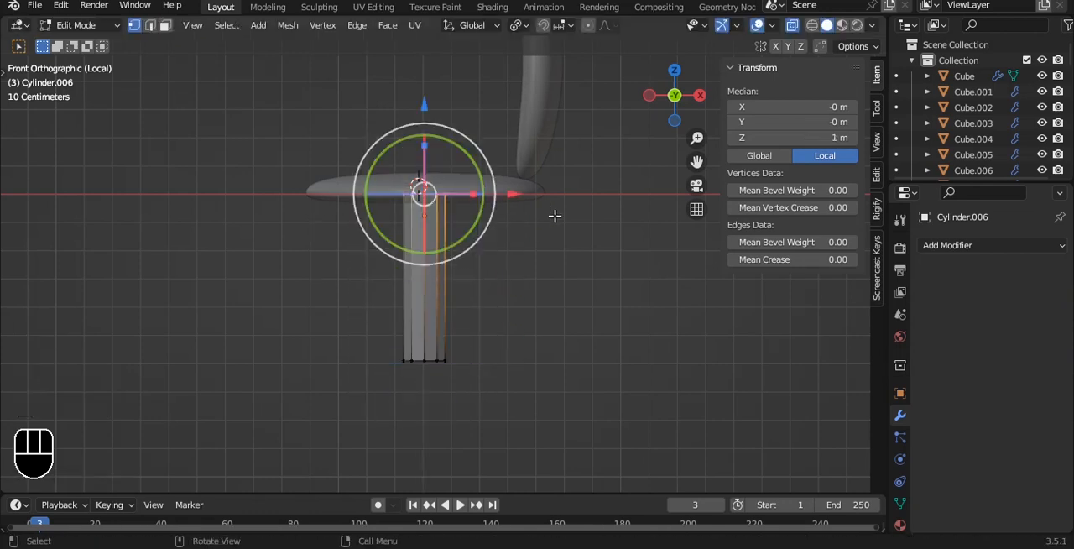
{"action": "key", "text": "x"}
{"action": "left_click", "coordinate": [528, 252]}
- Extrude the post's bottom downward to a local Z of about -7.54 m to make a short end band
{"action": "middle_click_drag", "start_coordinate": [528, 261], "coordinate": [494, 126], "text": "shift"}
{"action": "left_click_drag", "start_coordinate": [302, 179], "coordinate": [489, 284]}
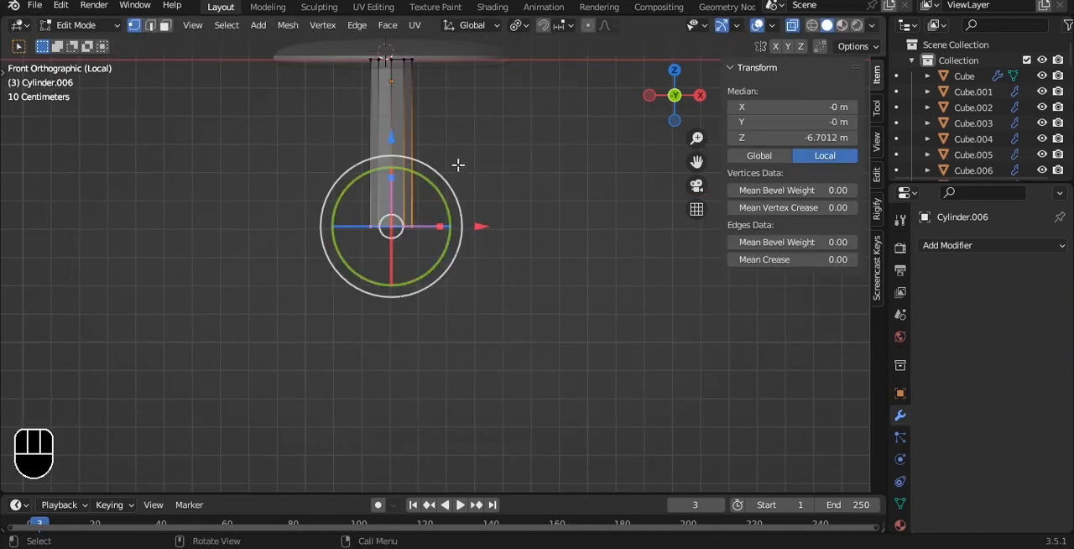
{"action": "key", "text": "e"}
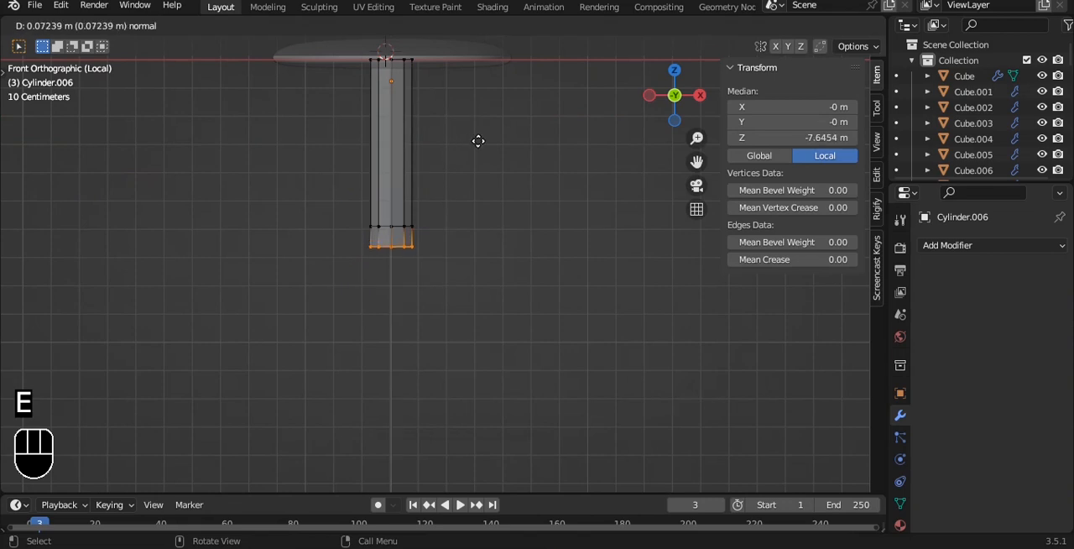
{"action": "left_click", "coordinate": [479, 138]}
{"action": "scroll", "coordinate": [479, 140], "scroll_direction": "up", "scroll_amount": 3}
- Select every second side face around the post's bottom band
{"action": "middle_click_drag", "start_coordinate": [456, 232], "coordinate": [494, 235], "text": "shift"}
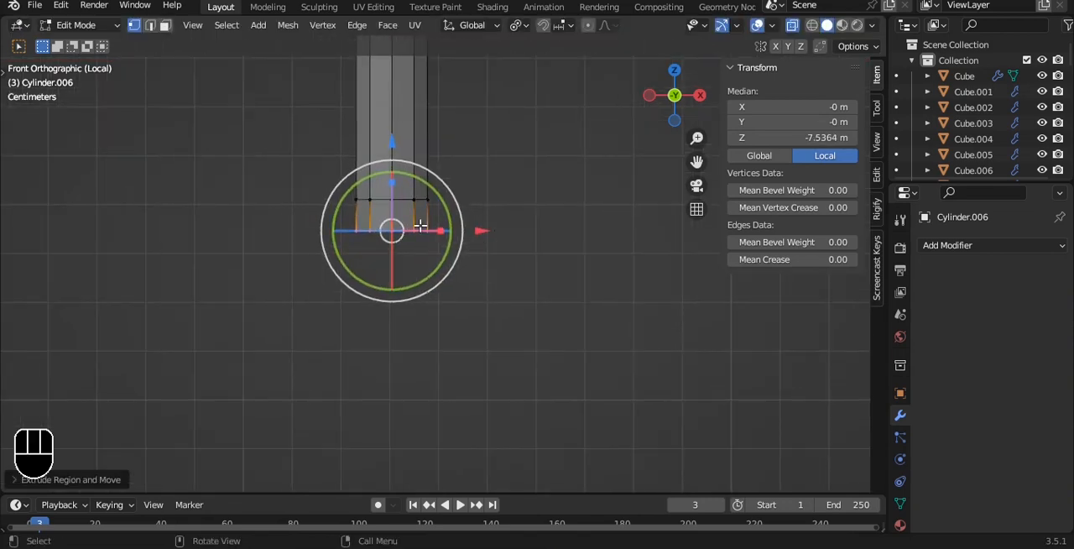
{"action": "key", "text": "alt+z"}
{"action": "key", "text": "3"}
{"action": "left_click", "coordinate": [384, 217]}
{"action": "left_click", "coordinate": [424, 209], "text": "shift"}
{"action": "left_click_drag", "start_coordinate": [406, 160], "coordinate": [462, 176], "text": "alt"}
{"action": "key", "text": "ctrl+shift+KP_Add"}
{"action": "key", "text": "ctrl+shift+KP_Add"}
{"action": "key", "text": "ctrl+shift+KP_Add"}
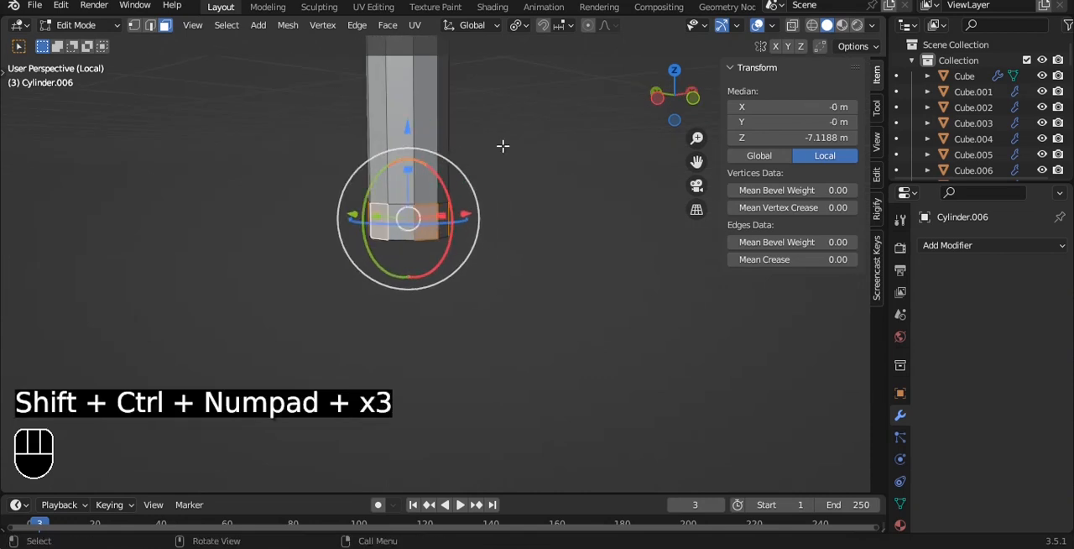
- Extrude the selected band faces outward along their normals by about 0.5 m to create five chair legs
{"action": "key", "text": "grave"}
{"action": "left_click", "coordinate": [501, 73]}
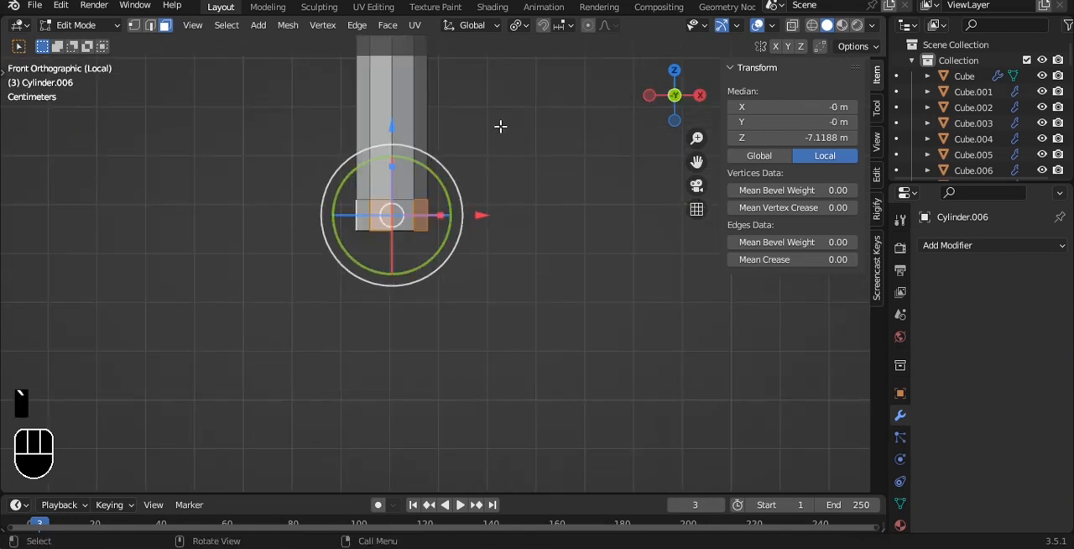
{"action": "key", "text": "e"}
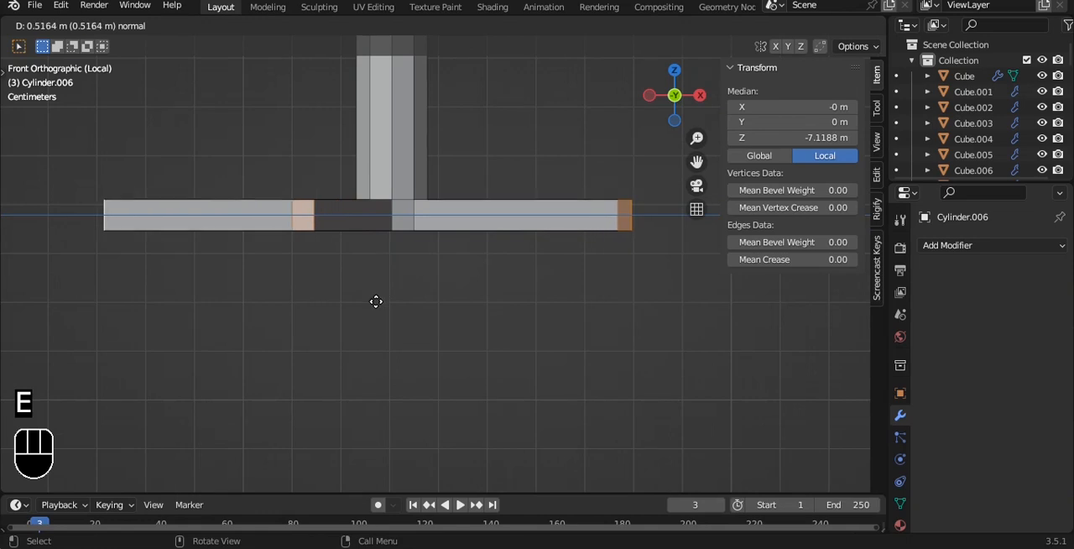
{"action": "left_click", "coordinate": [379, 290]}
- Set the transform pivot to Median Point and scale the five leg ends inward by about 0.70
{"action": "scroll", "coordinate": [383, 266], "scroll_direction": "down", "scroll_amount": 5}
{"action": "middle_click_drag", "start_coordinate": [538, 214], "coordinate": [576, 243]}
{"action": "key", "text": "s"}
{"action": "key", "text": "Escape"}
{"action": "left_click", "coordinate": [523, 26]}
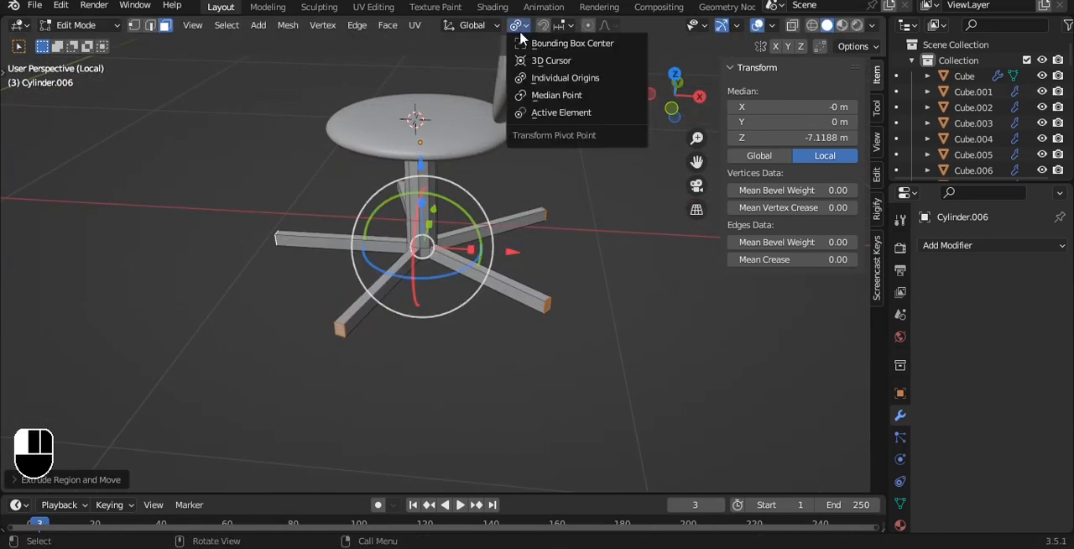
{"action": "left_click", "coordinate": [556, 93]}
{"action": "key", "text": "s"}
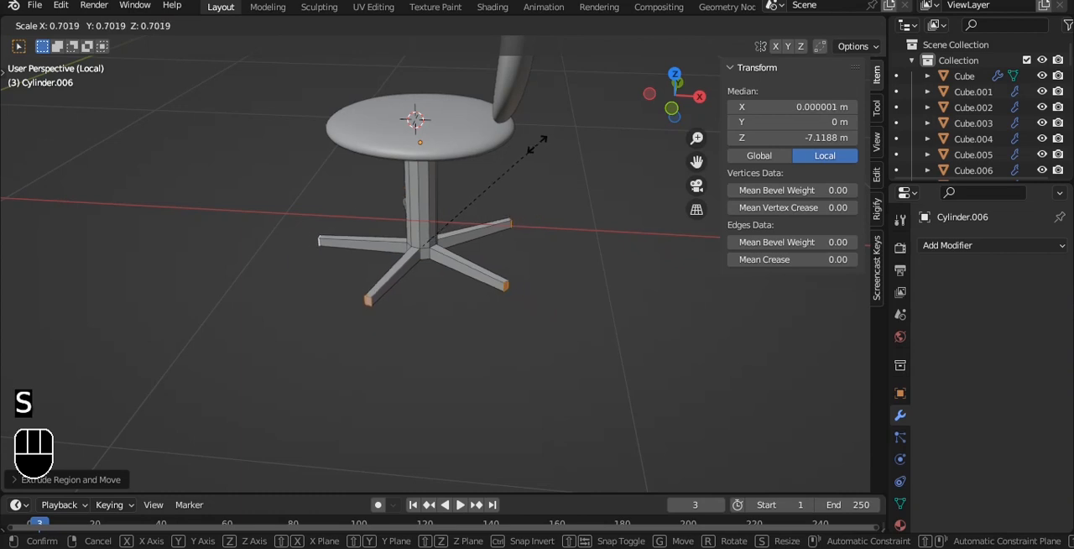
{"action": "left_click", "coordinate": [537, 144]}
- Lower the five leg ends along Z to a local Z of about -8.45 m so the legs slope down
{"action": "key", "text": "KP_1"}
{"action": "left_click_drag", "start_coordinate": [555, 99], "coordinate": [501, 149], "text": "alt"}
{"action": "key", "text": "g"}
{"action": "key", "text": "z"}
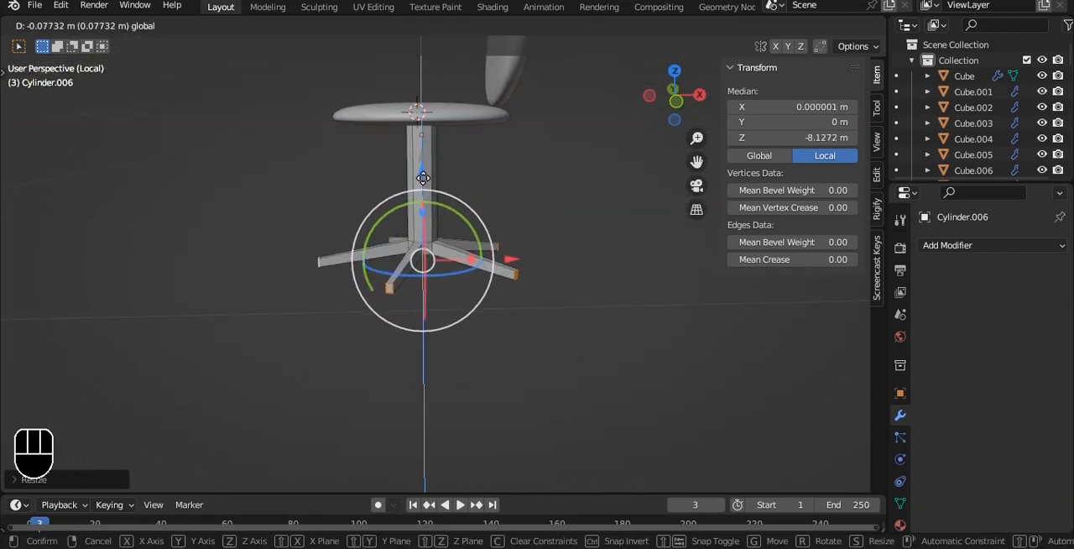
{"action": "left_click", "coordinate": [507, 183]}
{"action": "scroll", "coordinate": [510, 181], "scroll_direction": "up", "scroll_amount": 2}
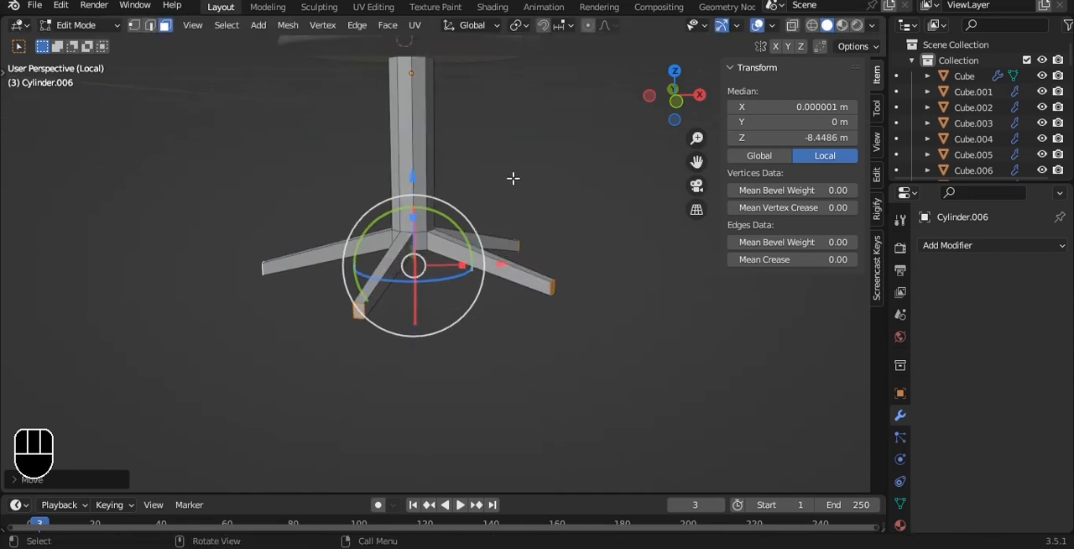
{"action": "scroll", "coordinate": [534, 160], "scroll_direction": "down", "scroll_amount": 1}
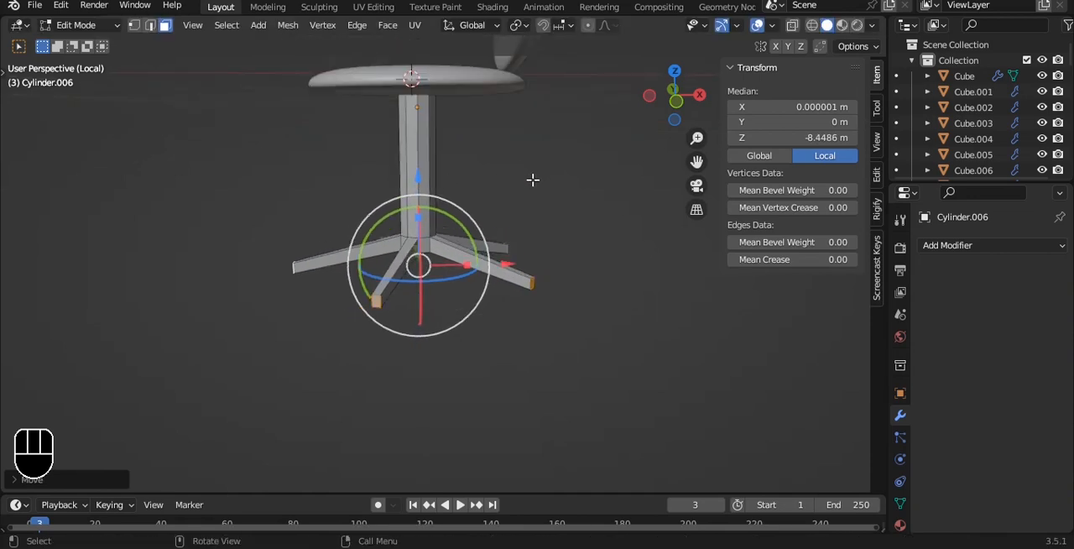
- Scale the whole chair base down uniformly in Object Mode to a scale of about 0.033
{"action": "key", "text": "Tab"}
{"action": "key", "text": "s"}
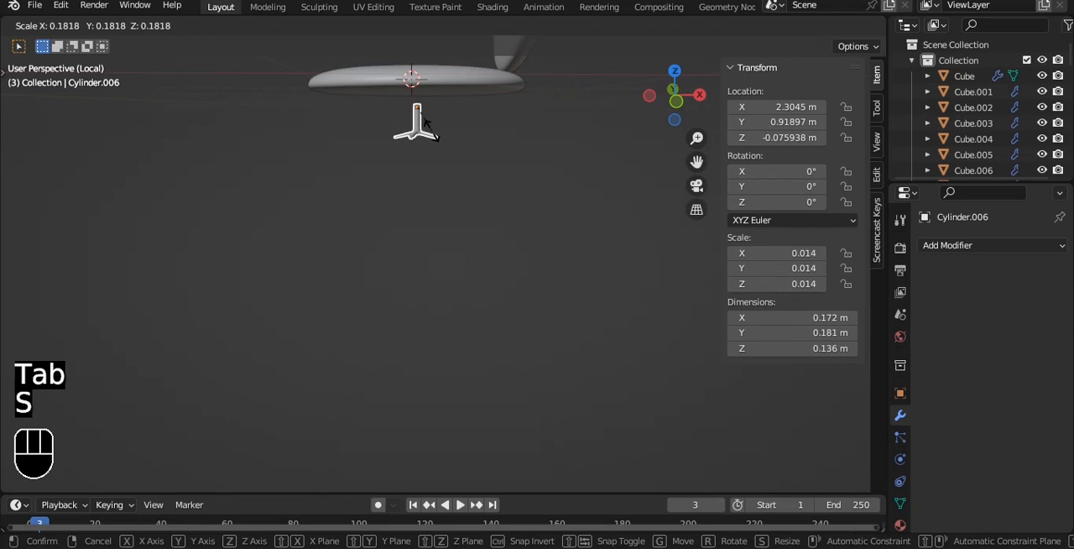
{"action": "left_click", "coordinate": [477, 144]}
{"action": "middle_click_drag", "start_coordinate": [477, 143], "coordinate": [509, 153], "text": "alt"}
{"action": "key", "text": "s"}
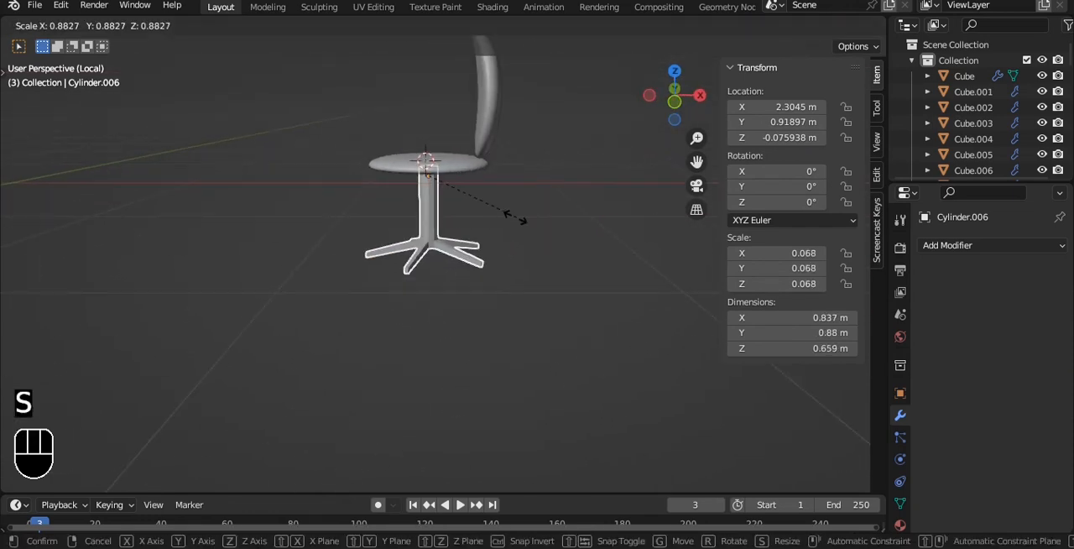
{"action": "left_click", "coordinate": [473, 196]}
- Select the base's leg section and move it down along Z to lengthen the post
{"action": "key", "text": "grave"}
{"action": "left_click", "coordinate": [446, 172]}
{"action": "key", "text": "Tab"}
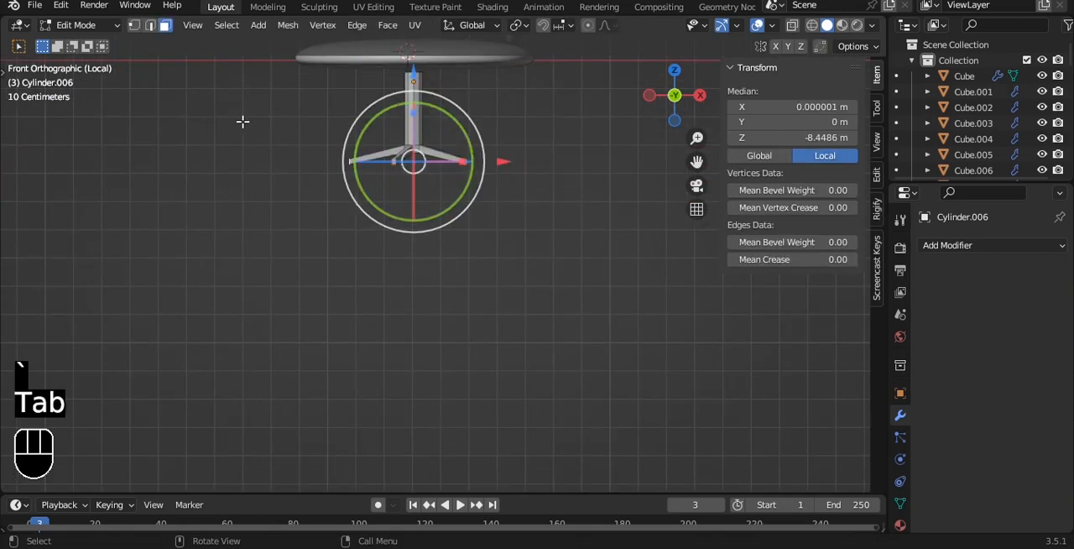
{"action": "key", "text": "alt+z"}
{"action": "left_click_drag", "start_coordinate": [242, 120], "coordinate": [565, 241]}
{"action": "left_click_drag", "start_coordinate": [417, 67], "coordinate": [468, 123]}
- Clear the selection and select the end faces of all five legs
{"action": "scroll", "coordinate": [482, 132], "scroll_direction": "up", "scroll_amount": 3}
{"action": "middle_click_drag", "start_coordinate": [482, 132], "coordinate": [486, 227]}
{"action": "key", "text": "a"}
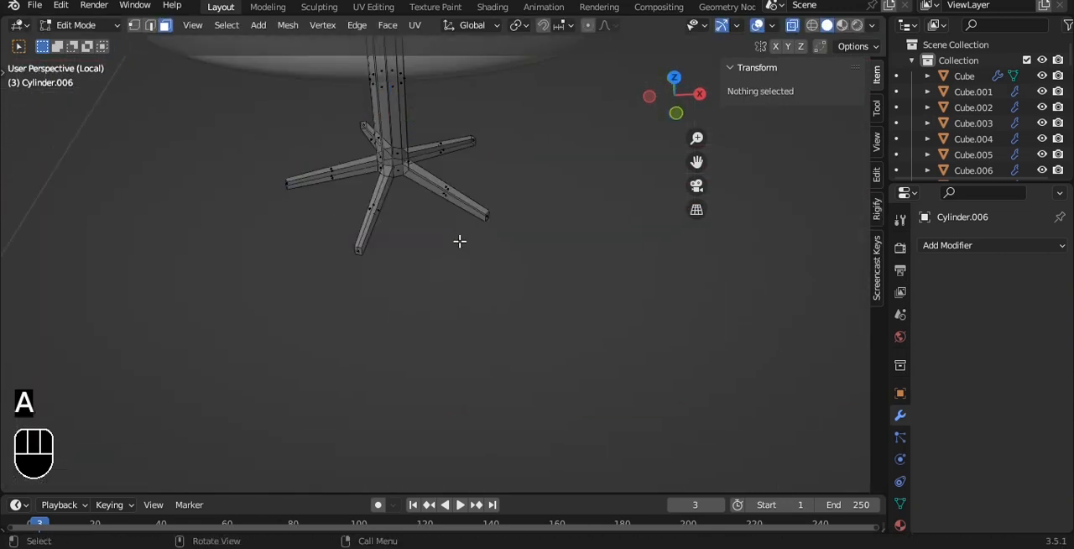
{"action": "left_click_drag", "start_coordinate": [266, 156], "coordinate": [318, 239]}
{"action": "left_click_drag", "start_coordinate": [341, 276], "coordinate": [374, 234], "text": "shift"}
{"action": "middle_click_drag", "start_coordinate": [351, 119], "coordinate": [394, 108]}
{"action": "left_click_drag", "start_coordinate": [296, 134], "coordinate": [337, 174], "text": "shift"}
{"action": "left_click_drag", "start_coordinate": [487, 171], "coordinate": [548, 241], "text": "shift"}
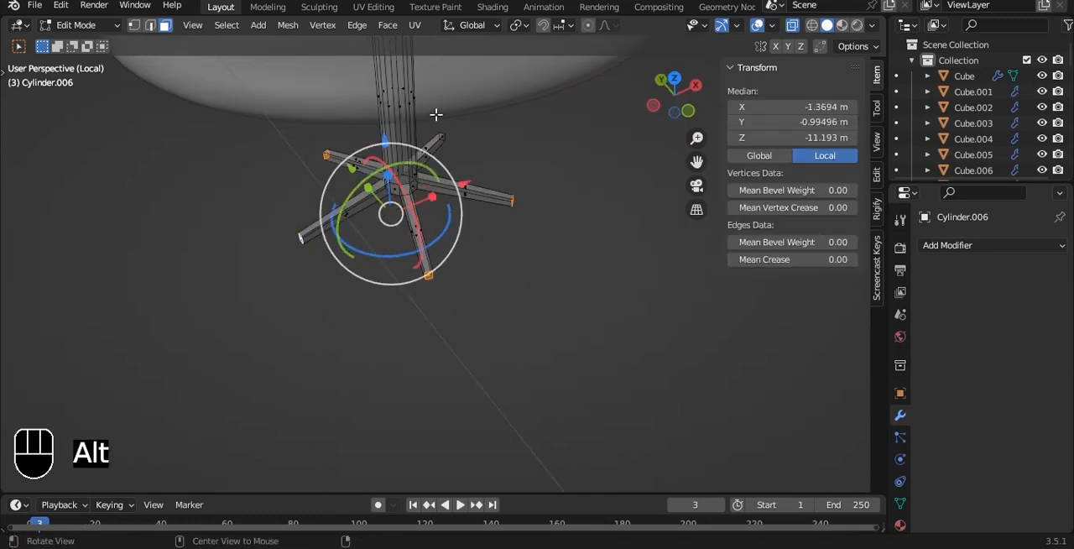
{"action": "middle_click_drag", "start_coordinate": [434, 112], "coordinate": [462, 115]}
{"action": "left_click_drag", "start_coordinate": [463, 115], "coordinate": [497, 164], "text": "shift"}
{"action": "middle_click_drag", "start_coordinate": [506, 142], "coordinate": [468, 139]}
{"action": "left_click_drag", "start_coordinate": [470, 101], "coordinate": [501, 158], "text": "shift"}
- Scale the five leg ends outward until the base spans about 0.74 by 0.78 m
{"action": "left_click", "coordinate": [516, 26]}
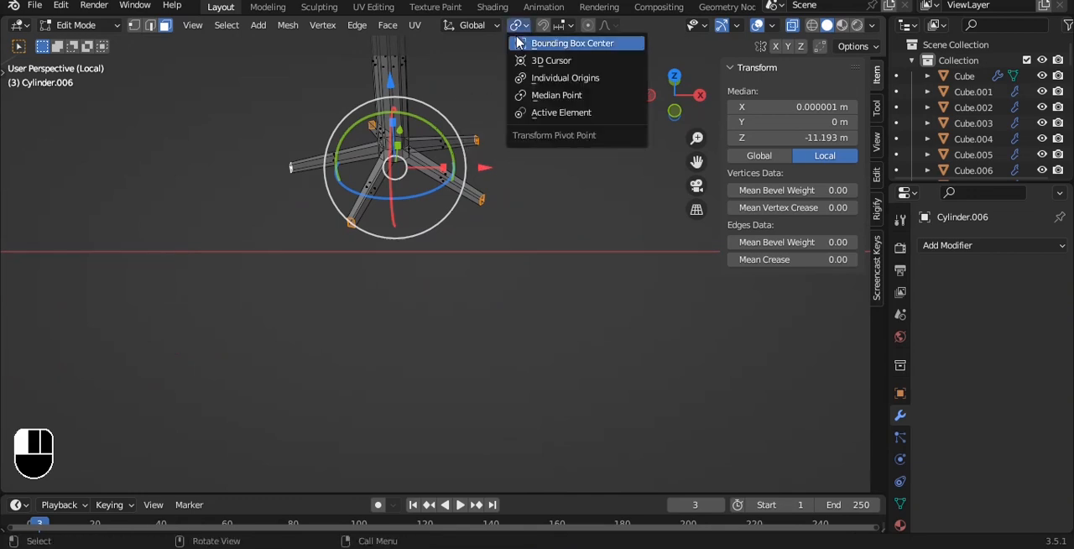
{"action": "left_click", "coordinate": [547, 59]}
{"action": "key", "text": "s"}
{"action": "left_click", "coordinate": [539, 84]}
{"action": "scroll", "coordinate": [539, 84], "scroll_direction": "down", "scroll_amount": 4}
{"action": "left_click_drag", "start_coordinate": [540, 84], "coordinate": [540, 43], "text": "alt"}
{"action": "key", "text": "grave"}
{"action": "left_click", "coordinate": [508, 17]}
{"action": "key", "text": "grave"}
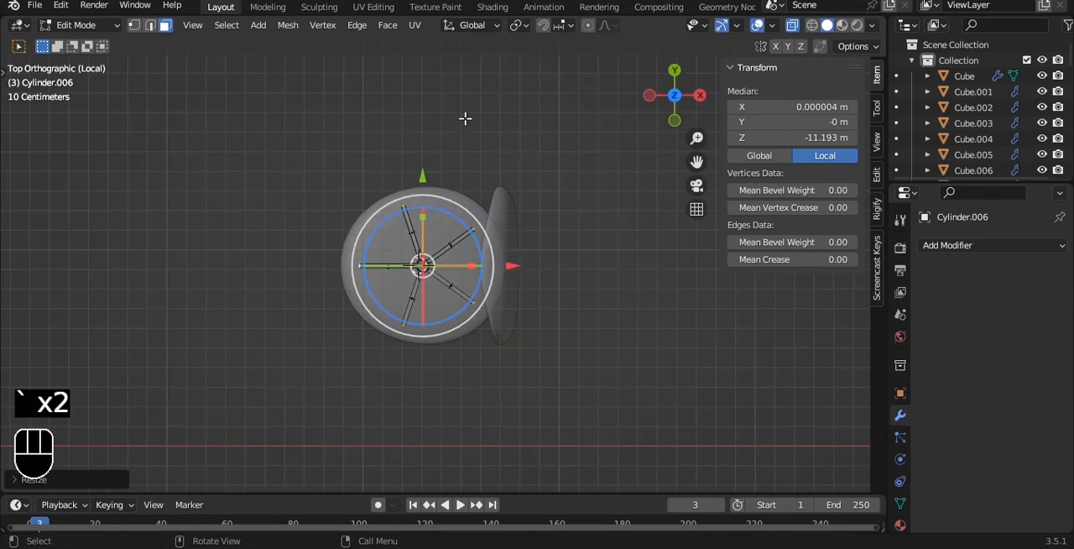
{"action": "scroll", "coordinate": [470, 126], "scroll_direction": "up", "scroll_amount": 3}
{"action": "key", "text": "s"}
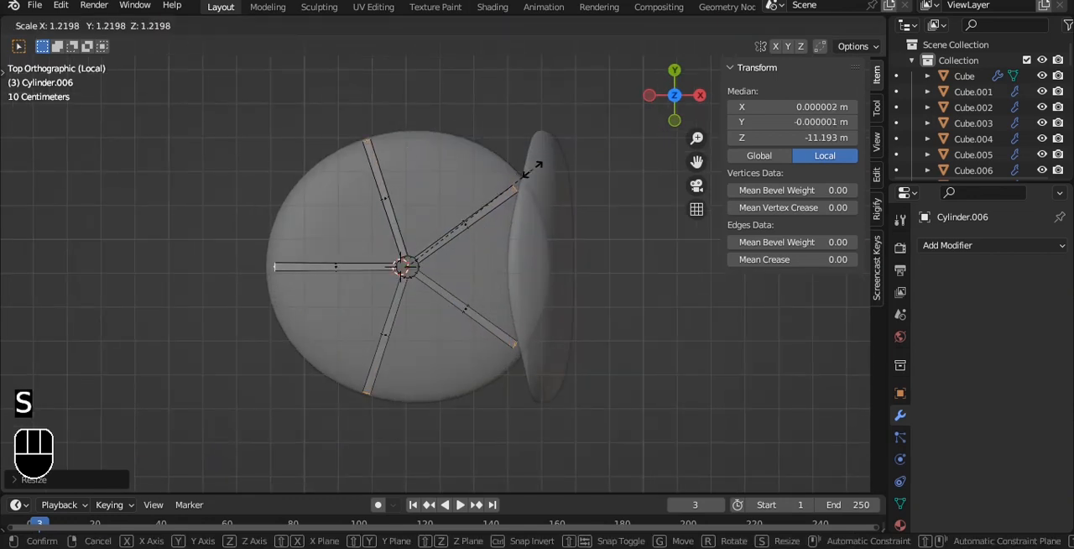
{"action": "left_click", "coordinate": [529, 168]}
- Lower the leg ends along Z until the base is about 0.46 m tall, and save the file
{"action": "key", "text": "grave"}
{"action": "left_click", "coordinate": [508, 138]}
{"action": "left_click_drag", "start_coordinate": [432, 145], "coordinate": [421, 237], "text": "alt+shift"}
{"action": "key", "text": "g"}
{"action": "key", "text": "z"}
{"action": "left_click", "coordinate": [477, 178]}
{"action": "left_click_drag", "start_coordinate": [477, 178], "coordinate": [479, 143], "text": "alt"}
{"action": "key", "text": "Tab"}
{"action": "key", "text": "ctrl+s"}
{"action": "key", "text": "alt+z"}
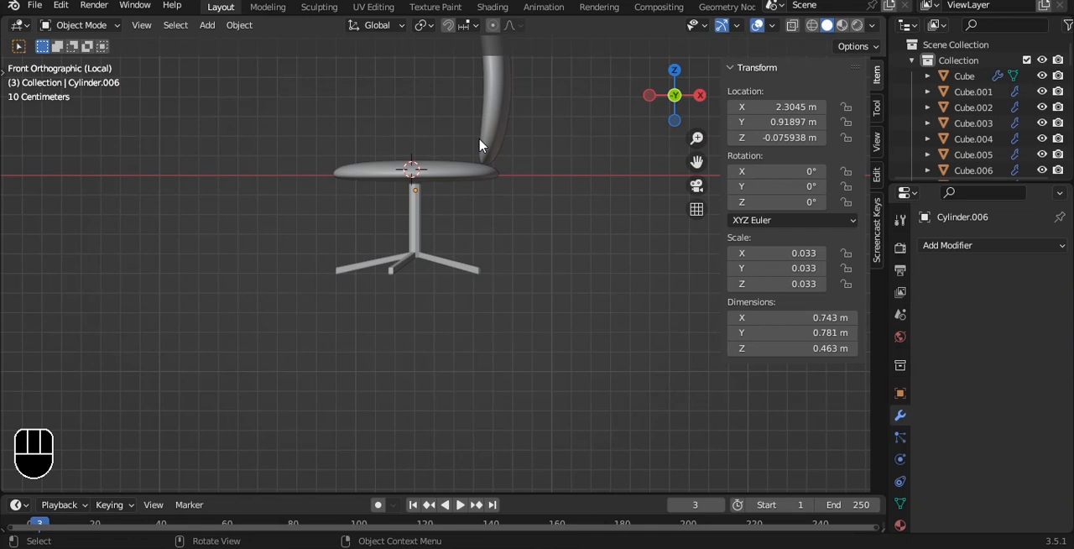
- Leave local view, parent the chair's base and backrest to the seat with Object (Keep Transform), and save the file
{"action": "key", "text": "slash"}
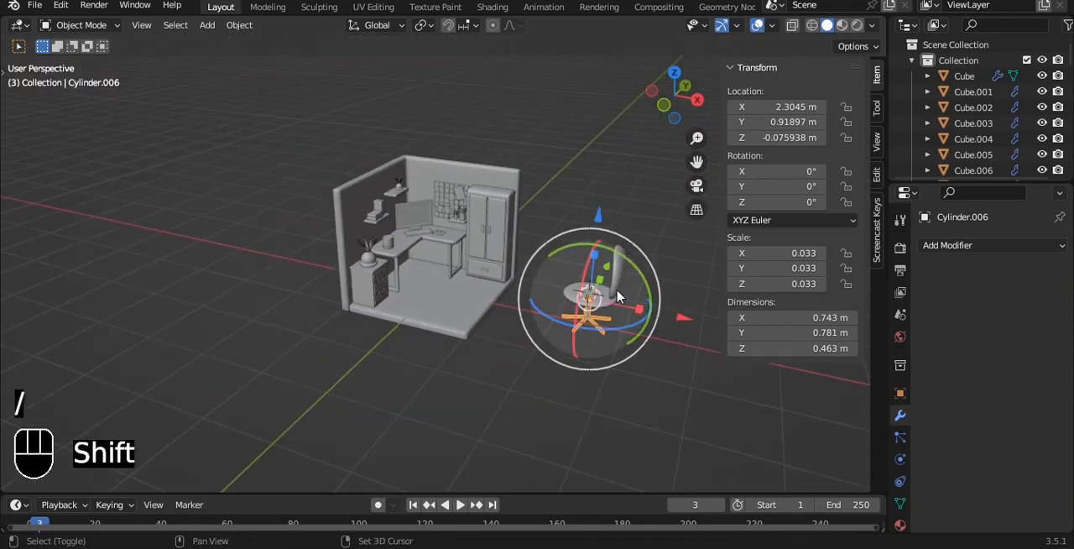
{"action": "left_click", "coordinate": [617, 295], "text": "shift"}
{"action": "key", "text": "ctrl+p"}
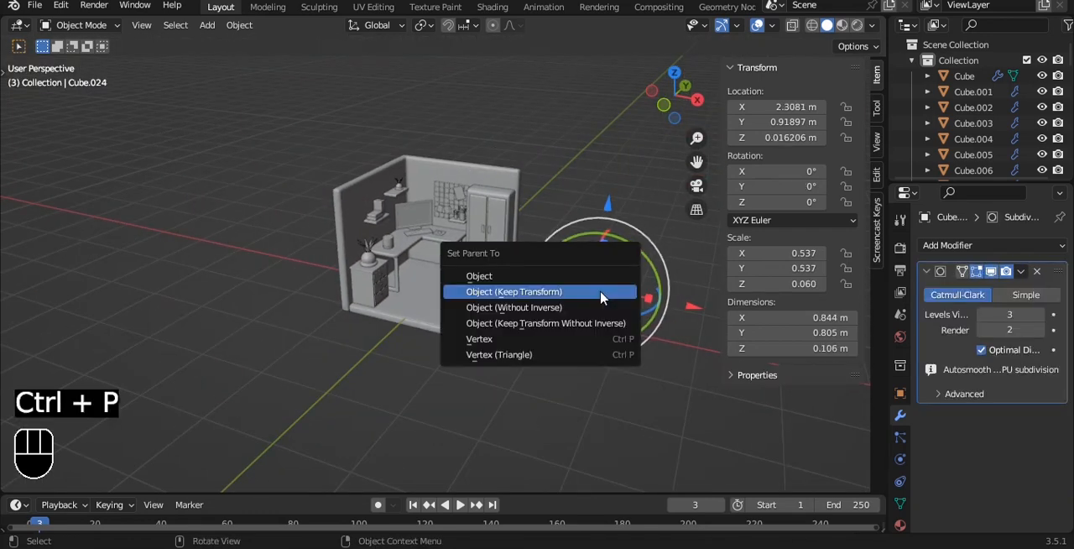
{"action": "left_click", "coordinate": [601, 295]}
{"action": "key", "text": "a"}
{"action": "key", "text": "a"}
{"action": "left_click", "coordinate": [621, 301]}
{"action": "key", "text": "ctrl+s"}
- Move the chair into the room beside the desk and scale it down until the seat is about 0.51 by 0.48 m
{"action": "left_click_drag", "start_coordinate": [681, 311], "coordinate": [509, 262]}
{"action": "key", "text": "grave"}
{"action": "left_click", "coordinate": [511, 175]}
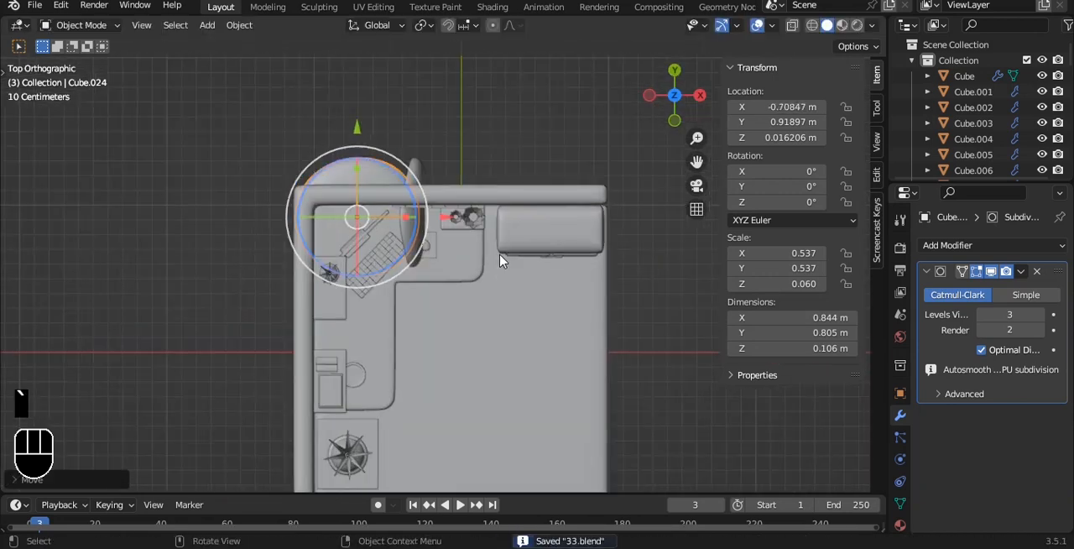
{"action": "key", "text": "g"}
{"action": "left_click", "coordinate": [597, 392]}
{"action": "key", "text": "s"}
{"action": "left_click", "coordinate": [563, 353]}
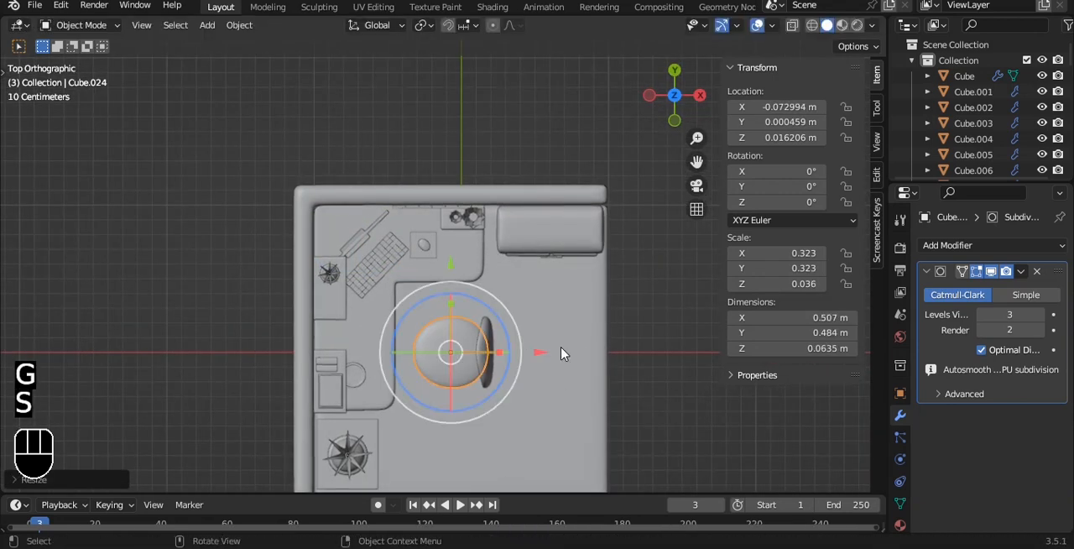
- Rotate the chair about -33° around Z and move it toward the desk's inner corner, to about X -0.15 m, Y 0.16 m
{"action": "scroll", "coordinate": [496, 336], "scroll_direction": "up", "scroll_amount": 2}
{"action": "key", "text": "r"}
{"action": "left_click", "coordinate": [504, 348]}
{"action": "key", "text": "g"}
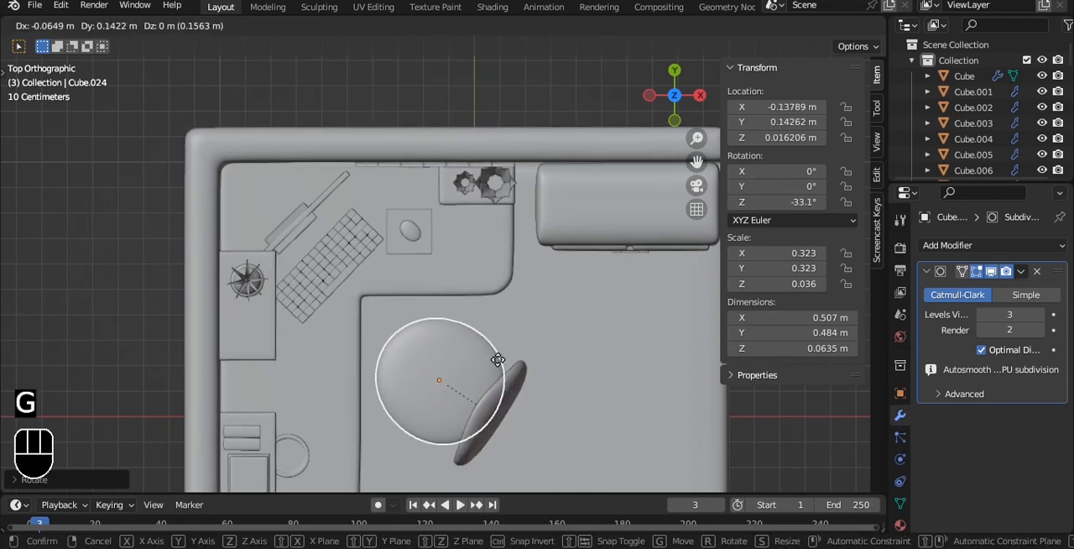
{"action": "left_click", "coordinate": [492, 361]}
- Raise the chair along Z to about 0.31 m so its legs rest on the room floor, and save the file
{"action": "key", "text": "grave"}
{"action": "left_click", "coordinate": [384, 302]}
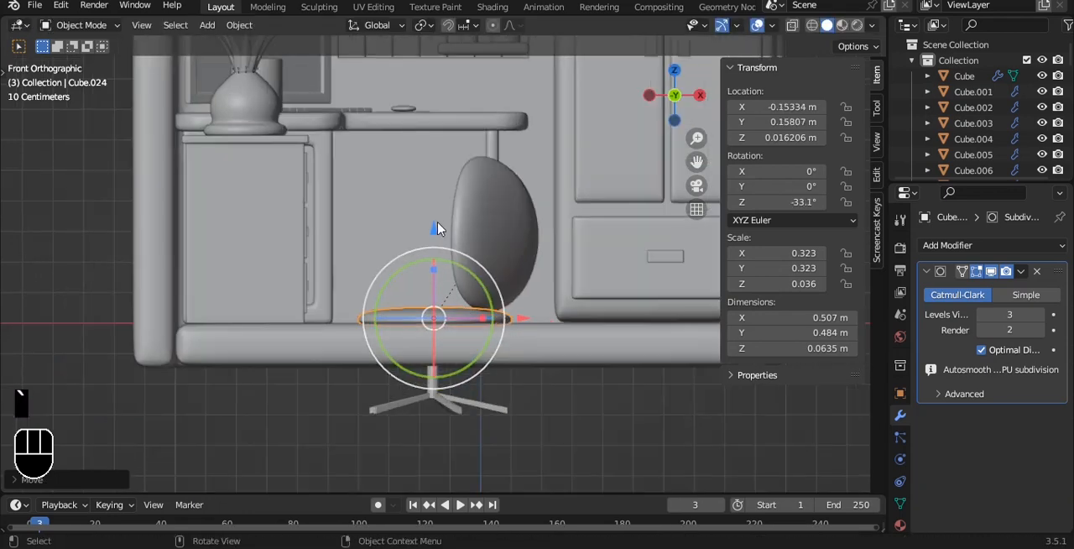
{"action": "key", "text": "g"}
{"action": "key", "text": "z"}
{"action": "left_click", "coordinate": [419, 134]}
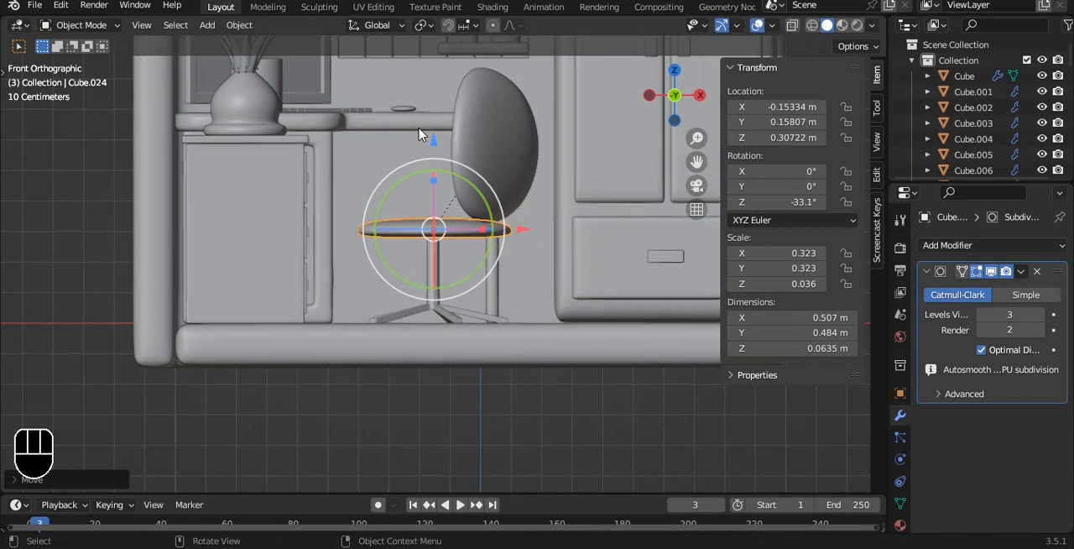
{"action": "mouse_move", "coordinate": [425, 132]}
{"action": "left_mouse_down", "text": "alt"}
{"action": "mouse_move", "coordinate": [403, 175]}
{"action": "mouse_move", "coordinate": [442, 124]}
{"action": "left_mouse_up", "text": "alt"}
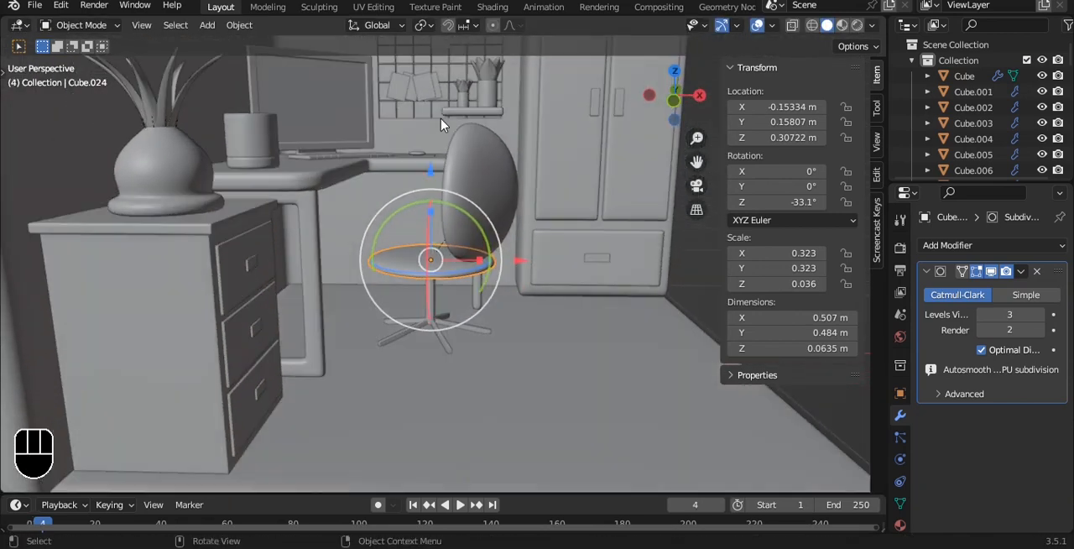
{"action": "key", "text": "ctrl+s"}
- In front view, raise the geometry of the chair's seat and backrest in Edit Mode, leaving the base standing on the floor
{"action": "key", "text": "grave"}
{"action": "left_click", "coordinate": [403, 94]}
{"action": "scroll", "coordinate": [447, 160], "scroll_direction": "up", "scroll_amount": 4}
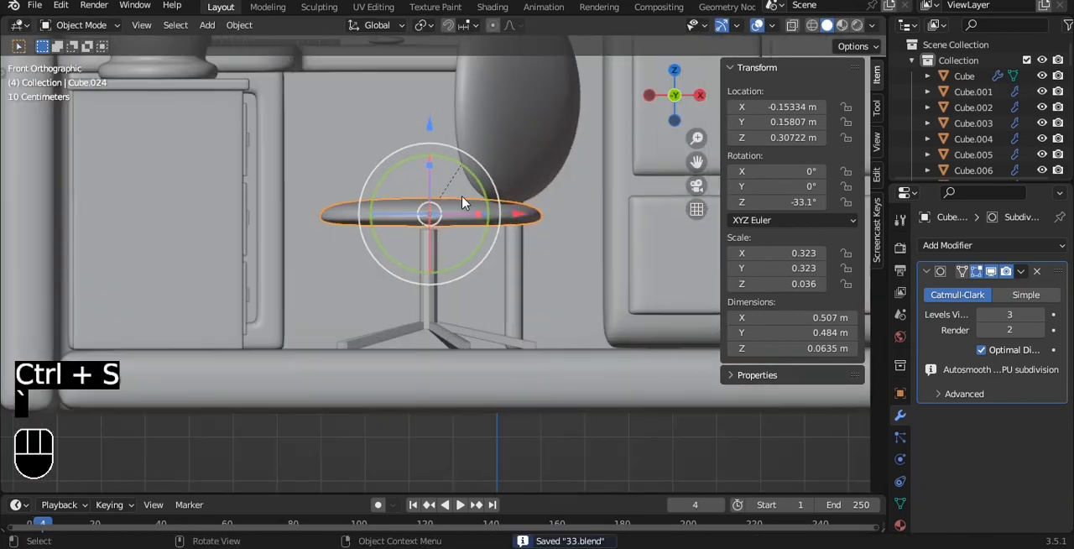
{"action": "left_click_drag", "start_coordinate": [471, 263], "coordinate": [458, 294], "text": "alt+shift"}
{"action": "left_click", "coordinate": [499, 215], "text": "shift"}
{"action": "key", "text": "Tab"}
{"action": "key", "text": "a"}
{"action": "key", "text": "a"}
{"action": "left_click_drag", "start_coordinate": [468, 96], "coordinate": [446, 97], "text": "alt+shift"}
{"action": "key", "text": "Tab"}
- Extend the top vertices of the chair base's post up to the seat, making the base about 0.43 m tall, and save the file
{"action": "left_click", "coordinate": [400, 344]}
{"action": "key", "text": "Tab"}
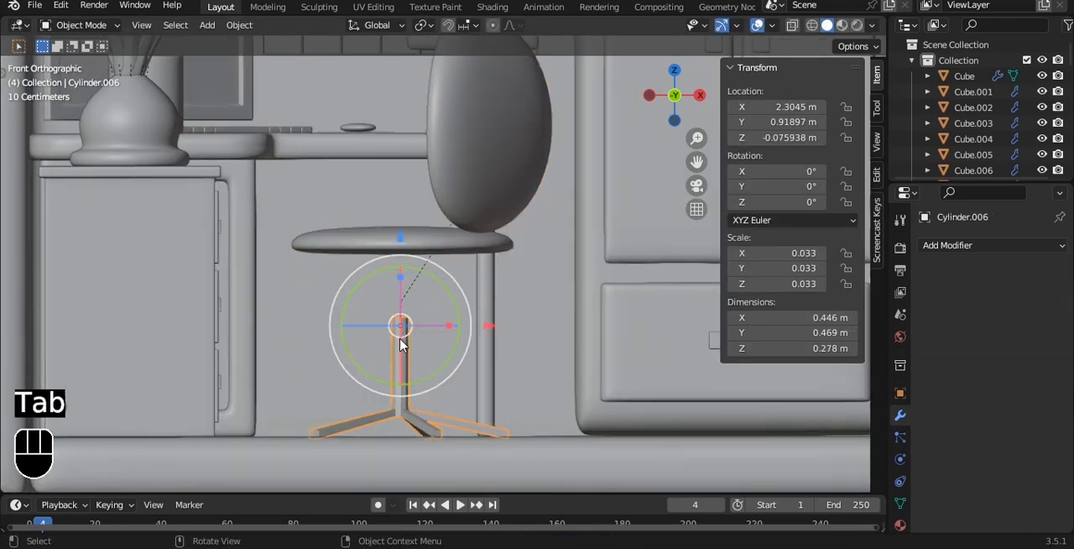
{"action": "key", "text": "alt+z"}
{"action": "key", "text": "1"}
{"action": "left_click_drag", "start_coordinate": [350, 280], "coordinate": [453, 331]}
{"action": "left_click_drag", "start_coordinate": [400, 228], "coordinate": [408, 162]}
{"action": "key", "text": "Tab"}
{"action": "scroll", "coordinate": [430, 230], "scroll_direction": "down", "scroll_amount": 4}
{"action": "middle_click_drag", "start_coordinate": [545, 244], "coordinate": [506, 339], "text": "alt"}
{"action": "scroll", "coordinate": [513, 292], "scroll_direction": "down", "scroll_amount": 4}
{"action": "key", "text": "ctrl+s"}
{"action": "key", "text": "ctrl+s"}
{"action": "middle_click_drag", "start_coordinate": [623, 314], "coordinate": [593, 277], "text": "alt"}
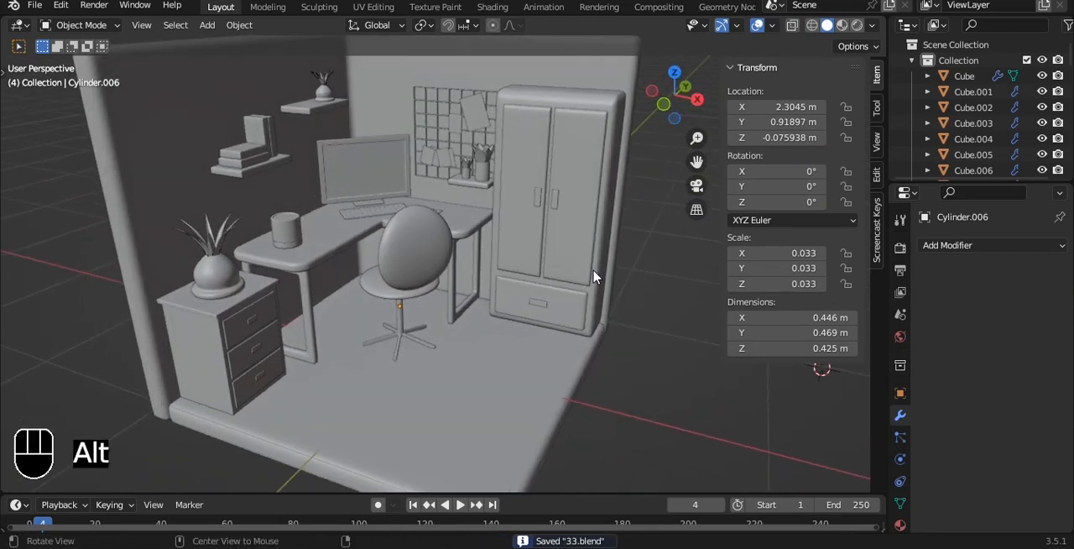